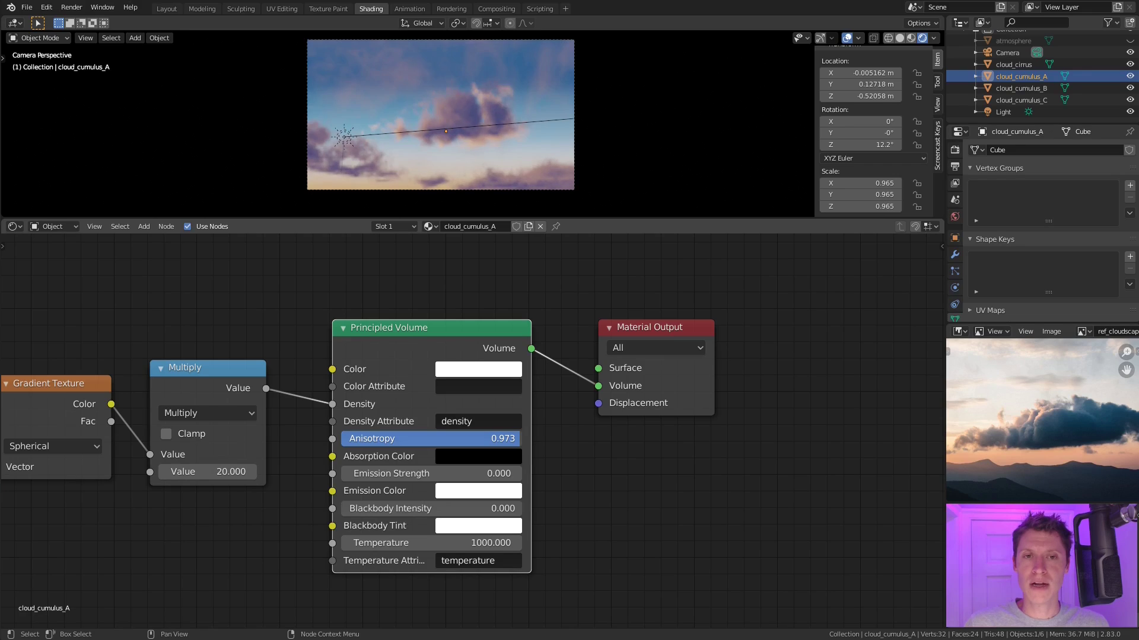
Lower the cloud_cumulus_A Principled Volume anisotropy to about 0.591 and start rotating the cloud around the Z axis.
drag(516, 438, 483, 439)
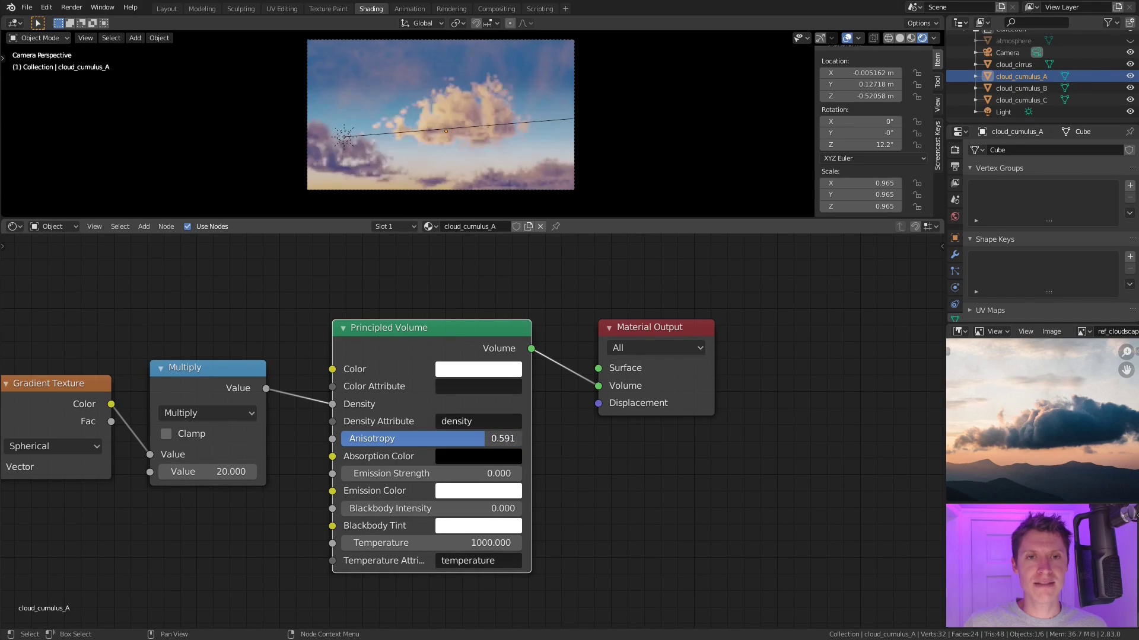
click(417, 127)
key(r)
key(z)
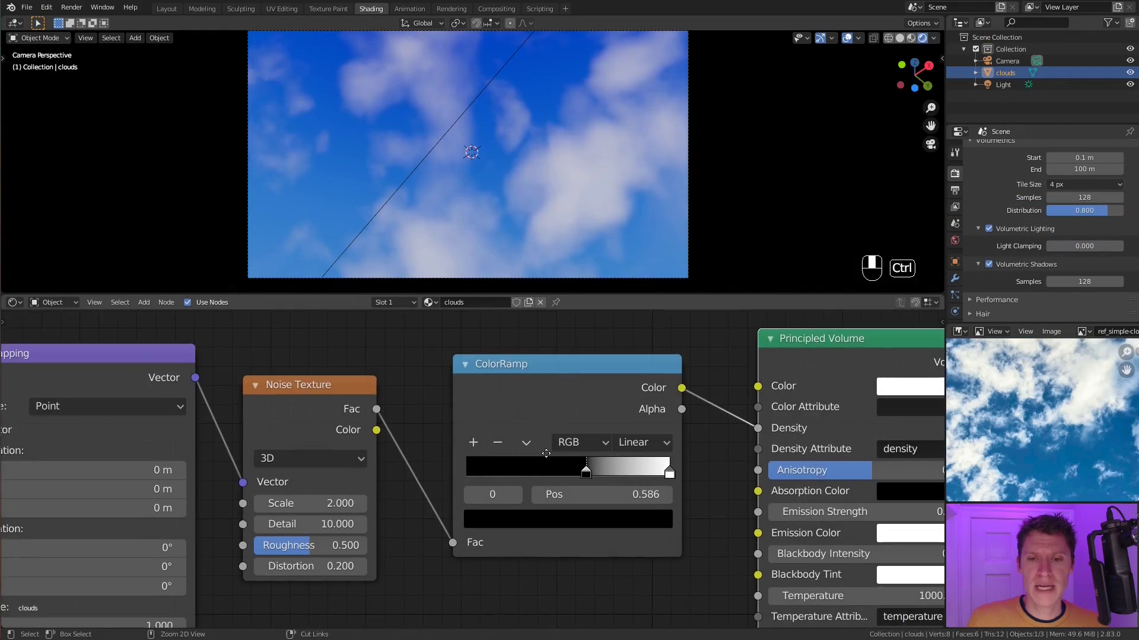
Move the clouds ColorRamp's white stop closer to its black stop, and raise the Linear Light factor in the cloud_cumulus_A material.
scroll(546, 453, up, 1)
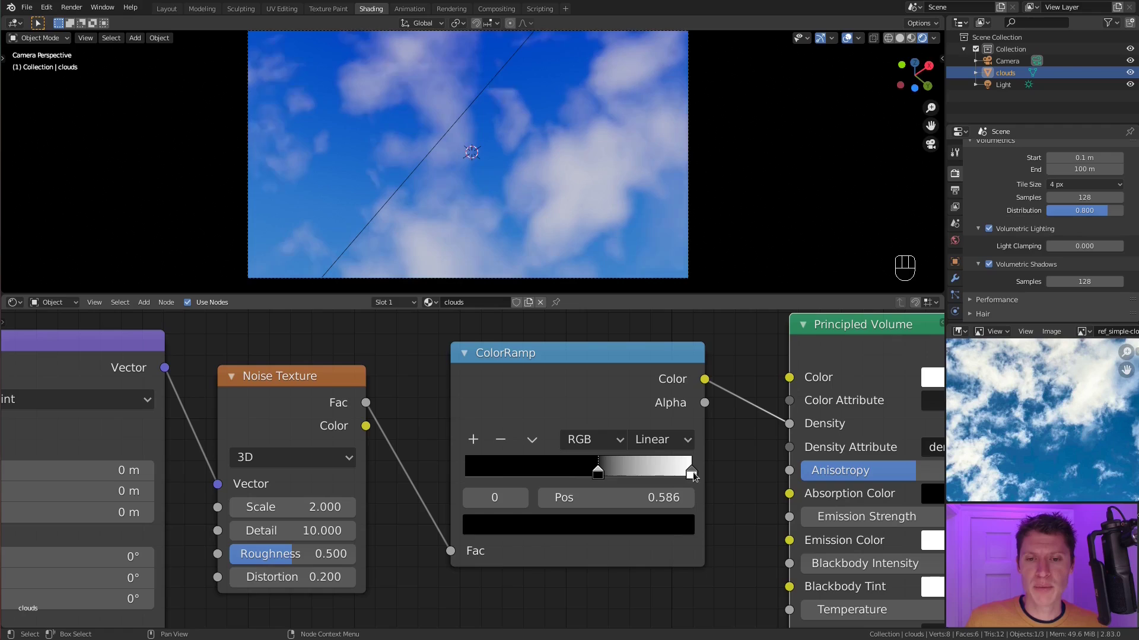
drag(691, 473, 639, 473)
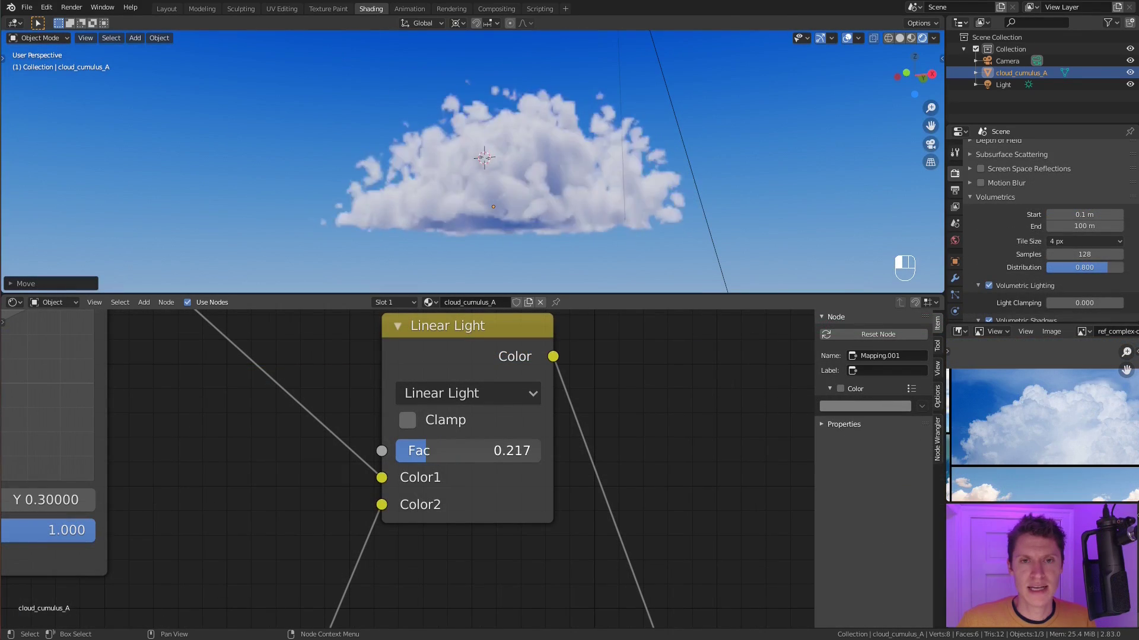
drag(427, 450, 472, 450)
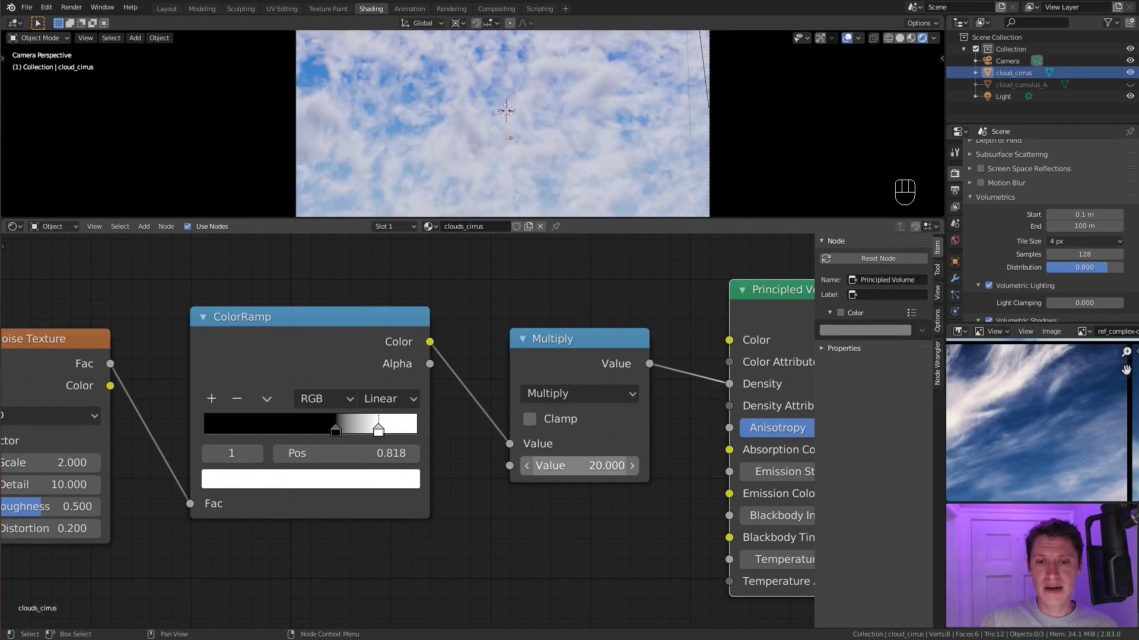
Set the Multiply node's value to 1 in the clouds_cirrus material.
click(563, 466)
text(1)
key(Return)
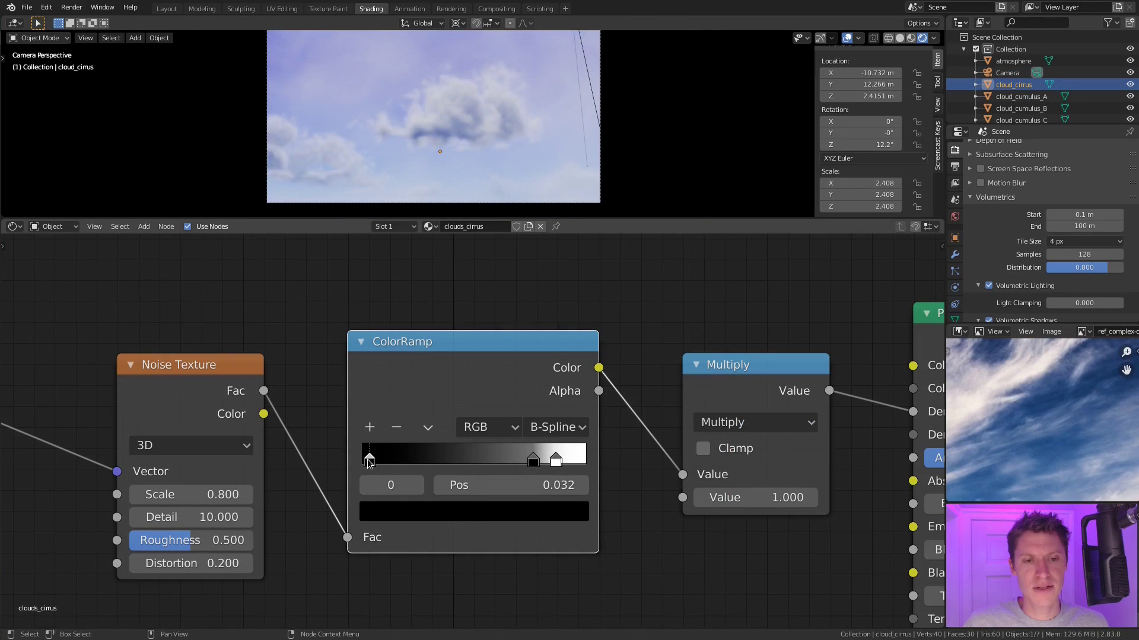
Shift the clouds_cirrus ColorRamp's first stop toward the middle and its white stop toward the end of the ramp.
drag(373, 460, 481, 458)
click(532, 460)
click(561, 459)
drag(565, 459, 581, 459)
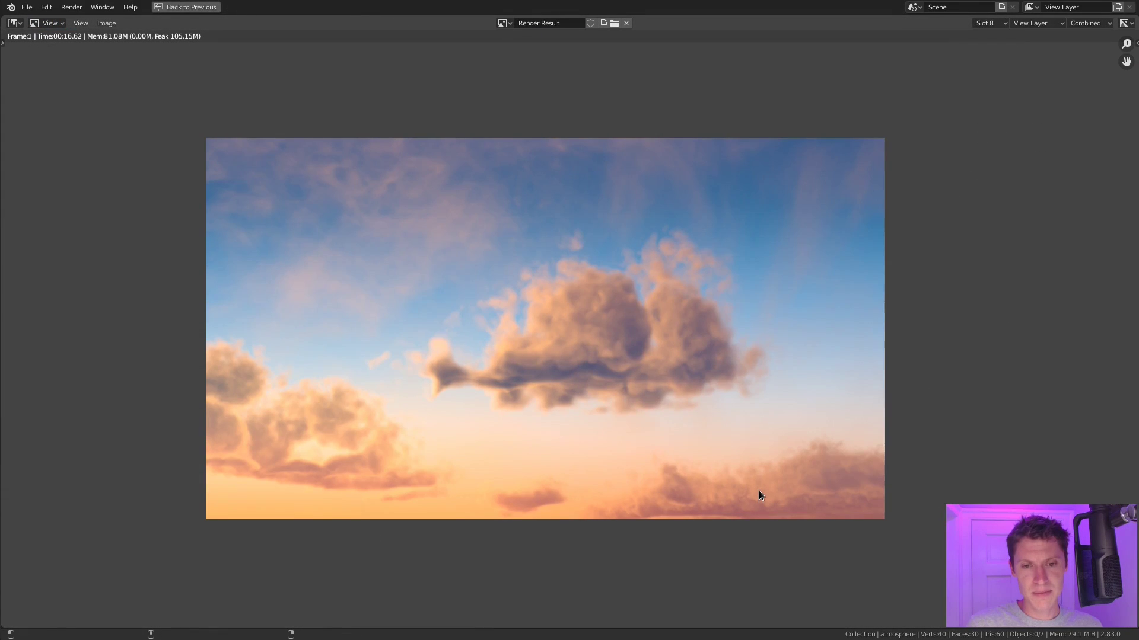
Compare the stored cloudscape renders by cycling through the render slots.
key(alt+j)
key(alt+j)
key(alt+j)
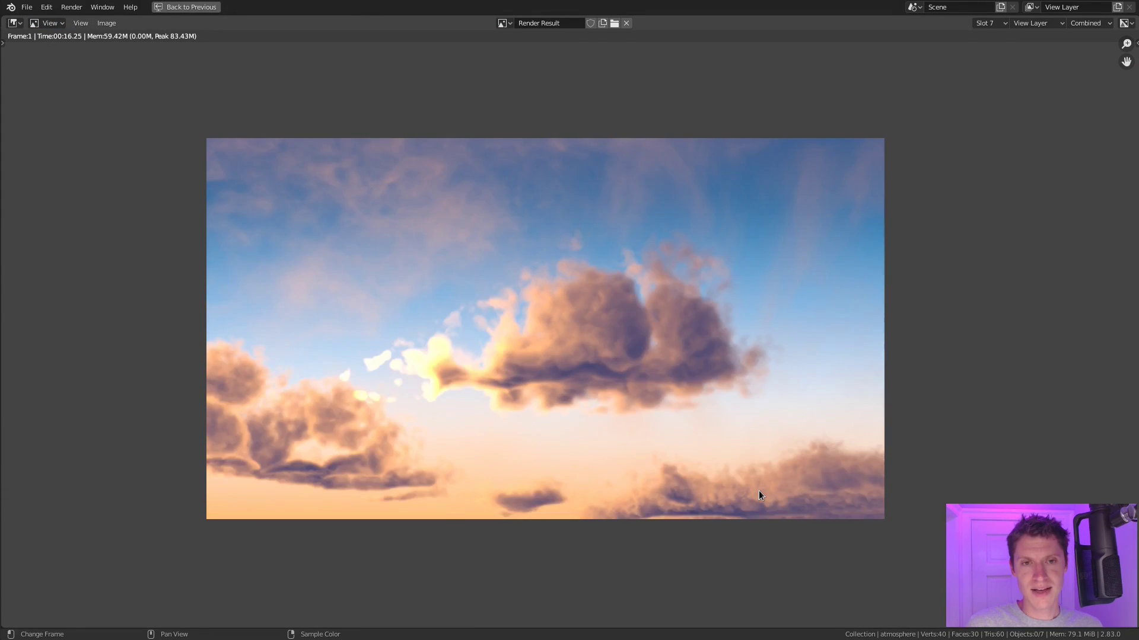
key(alt+j)
key(alt+j)
key(alt+j)
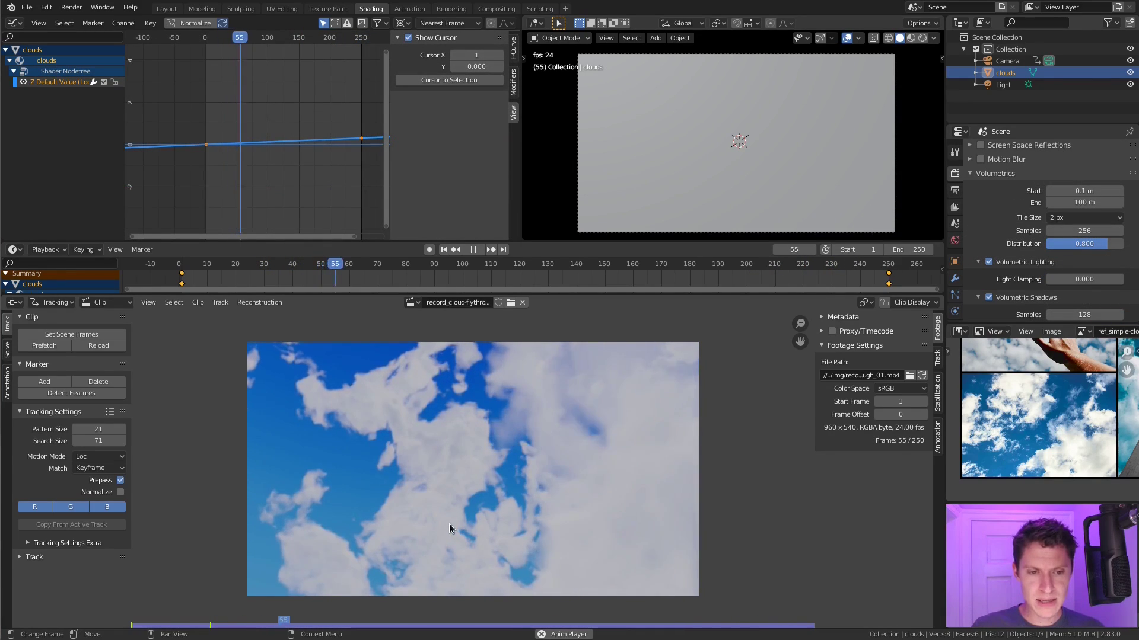
middle_drag(450, 524, 636, 477)
scroll(529, 407, up, 2)
scroll(448, 503, down, 1)
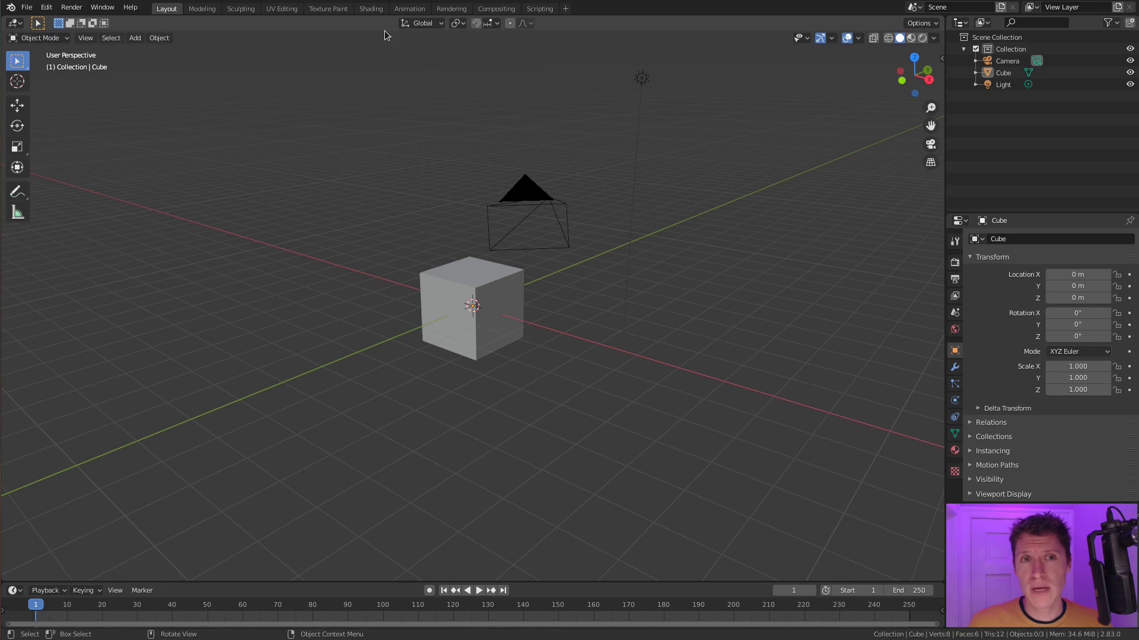
Switch to the Shading workspace, remove its file browser and image areas, and enlarge the shader editor.
click(371, 8)
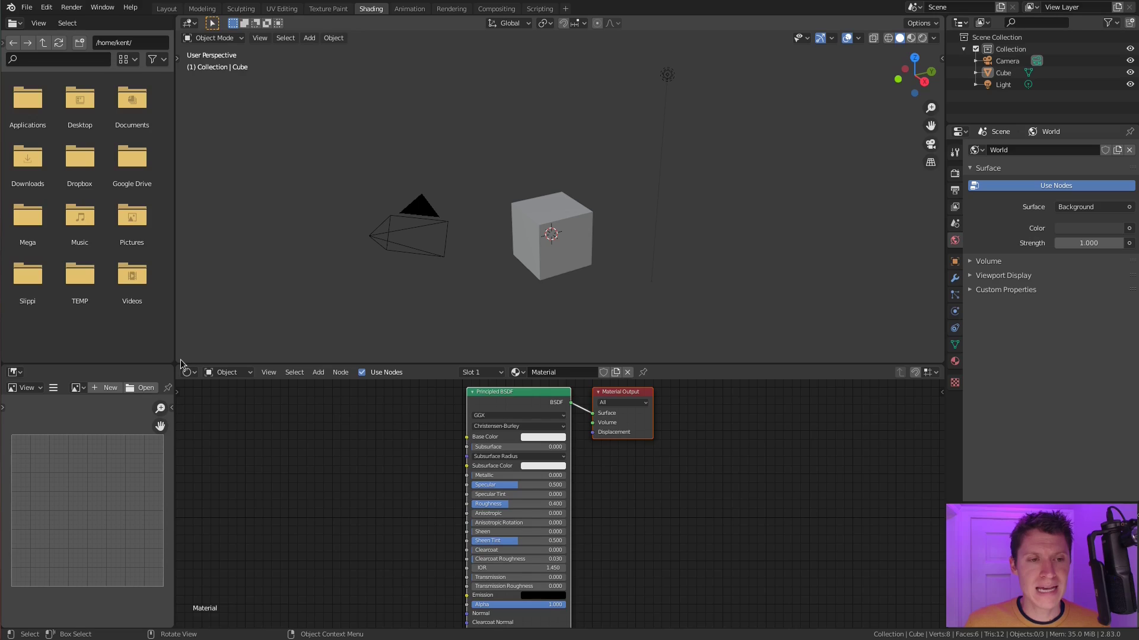
drag(181, 359, 153, 370)
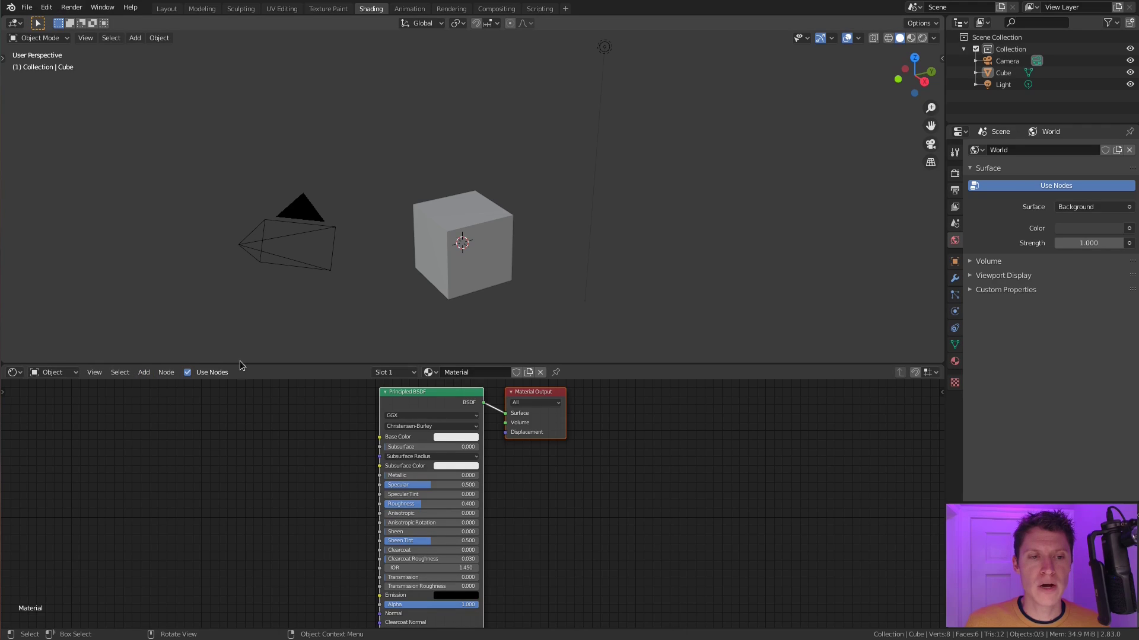
drag(246, 365, 246, 294)
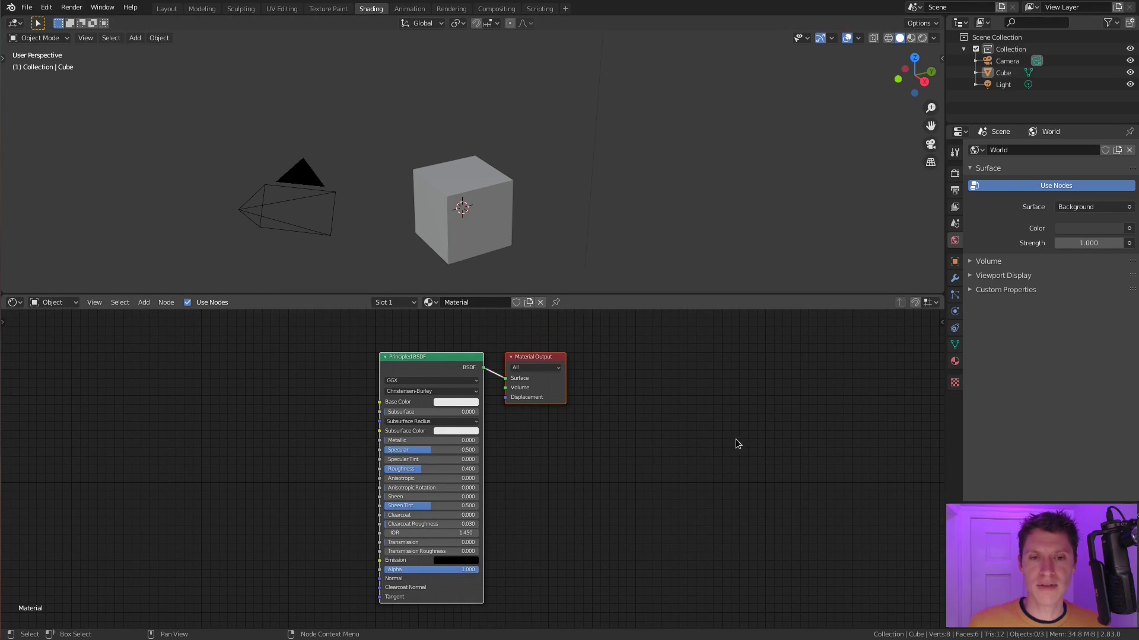
Rename the default Cube object as clouds.
middle_drag(610, 211, 634, 146)
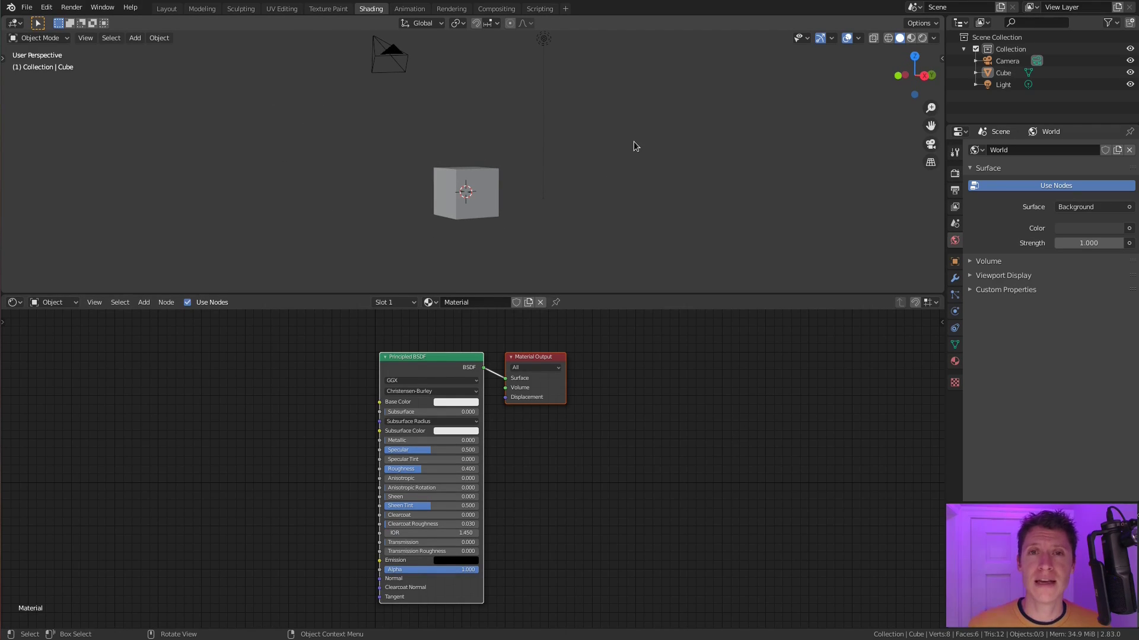
click(484, 178)
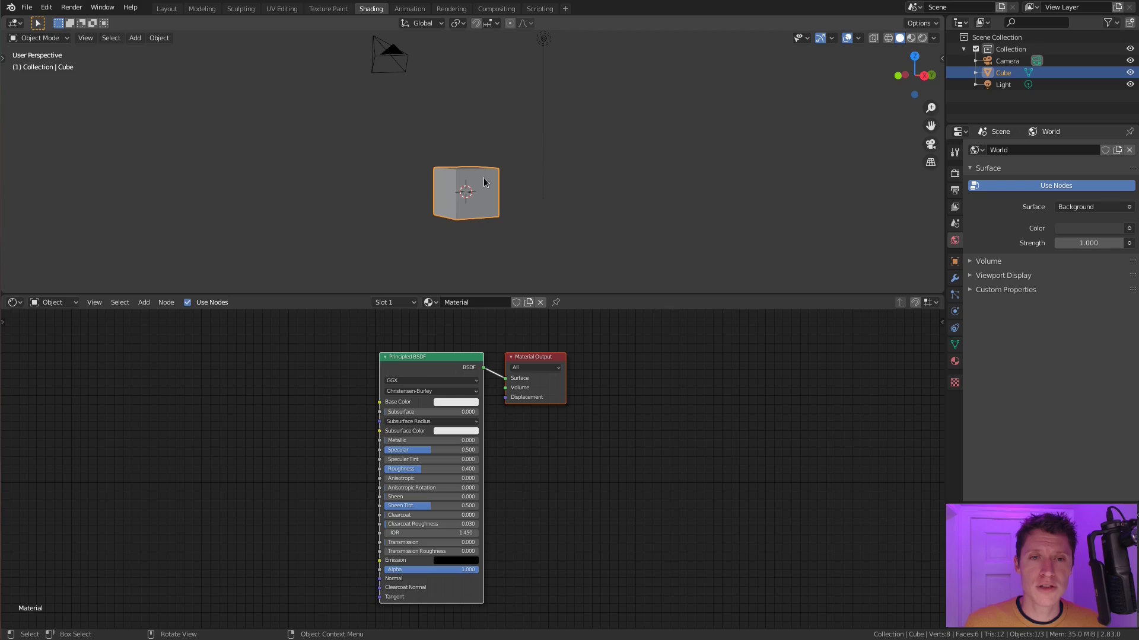
double_click(1003, 73)
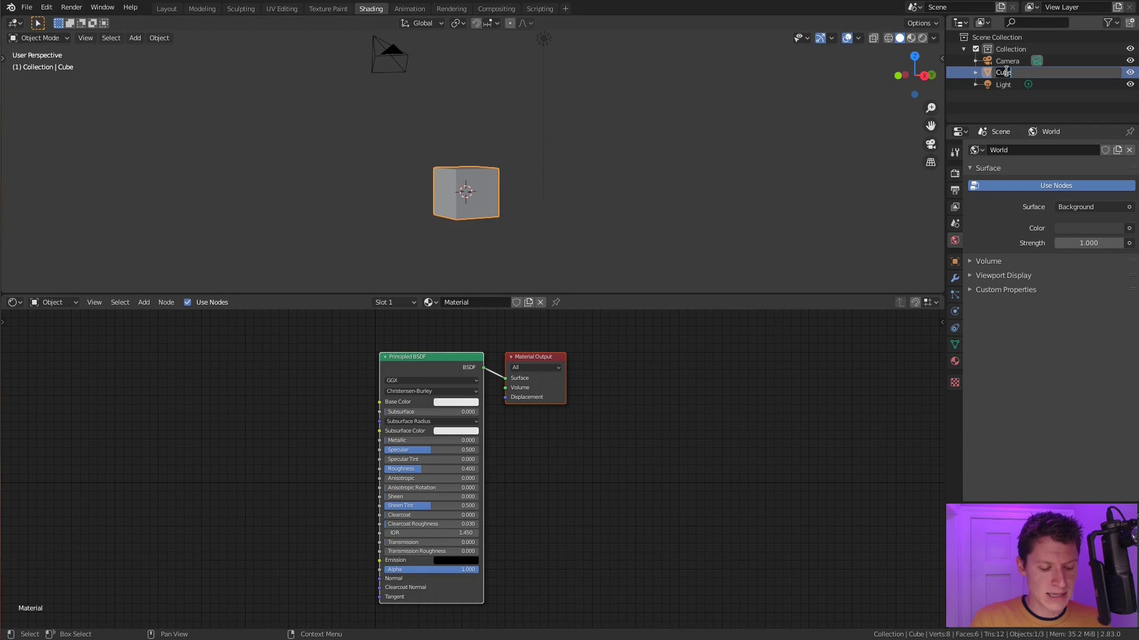
text(clouds)
key(Return)
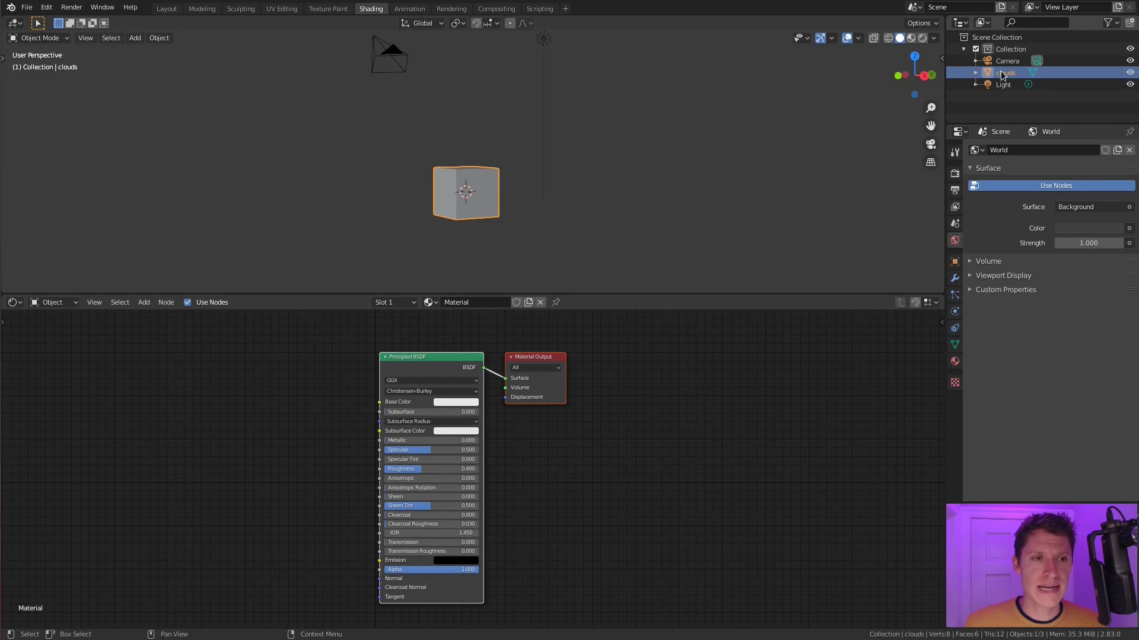
Show the World nodes in the shader editor and set the 3D viewport to Rendered shading.
click(54, 302)
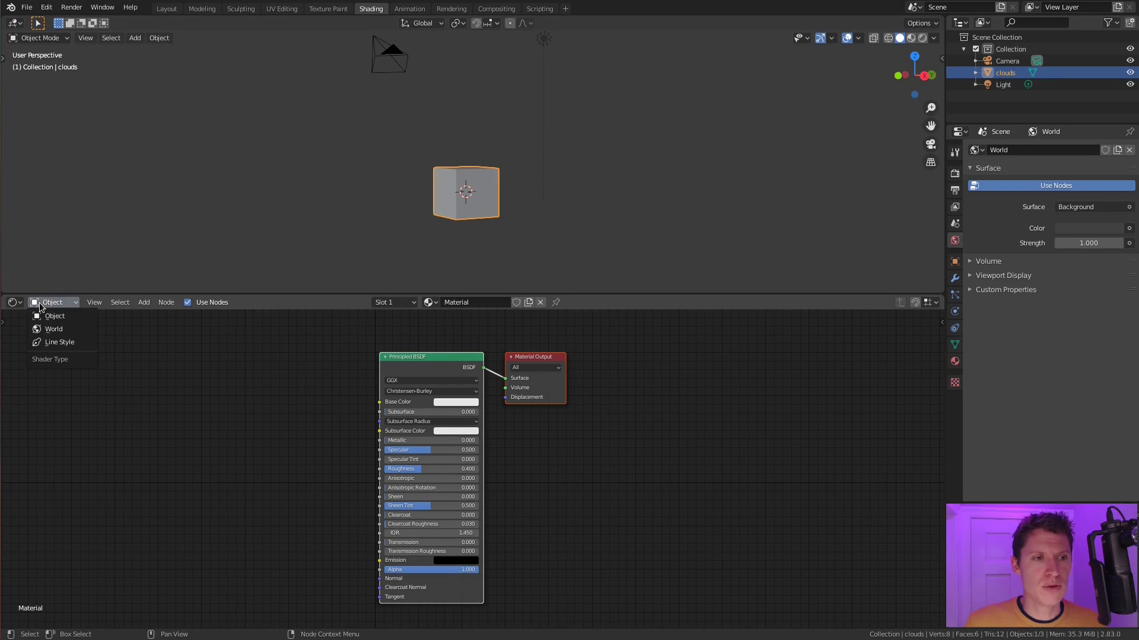
click(53, 329)
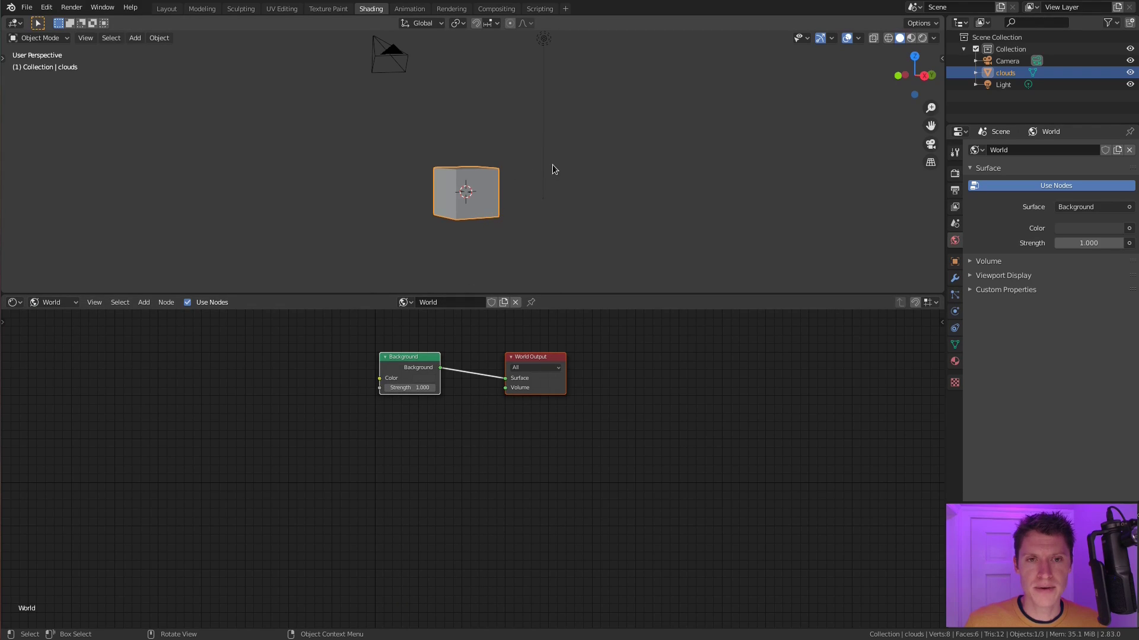
middle_drag(557, 170, 597, 154)
scroll(568, 180, up, 3)
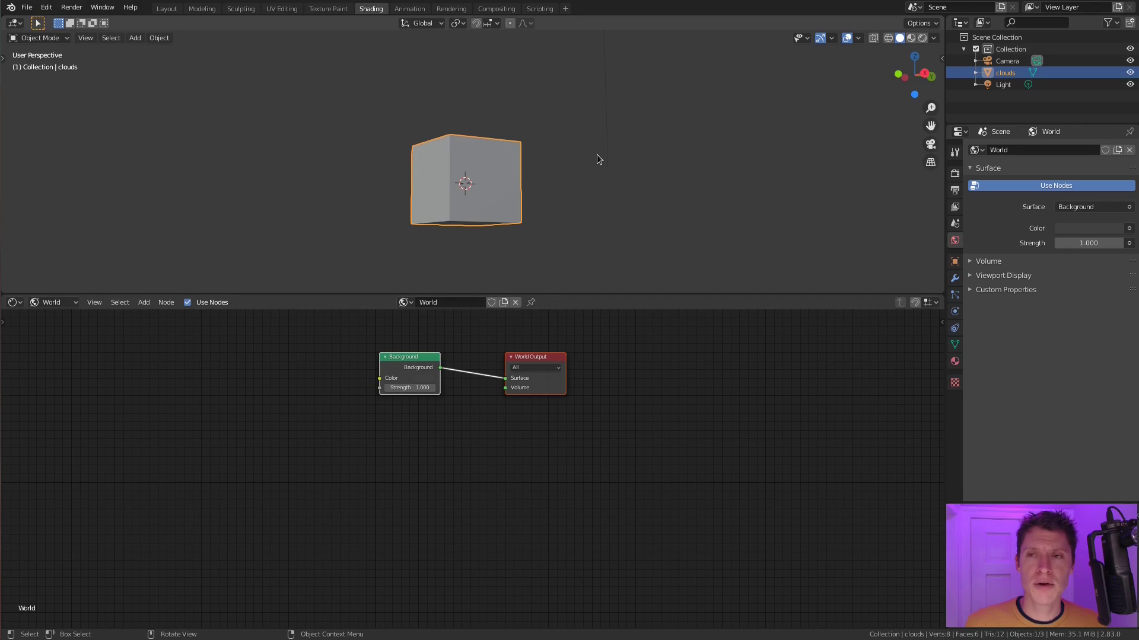
click(888, 38)
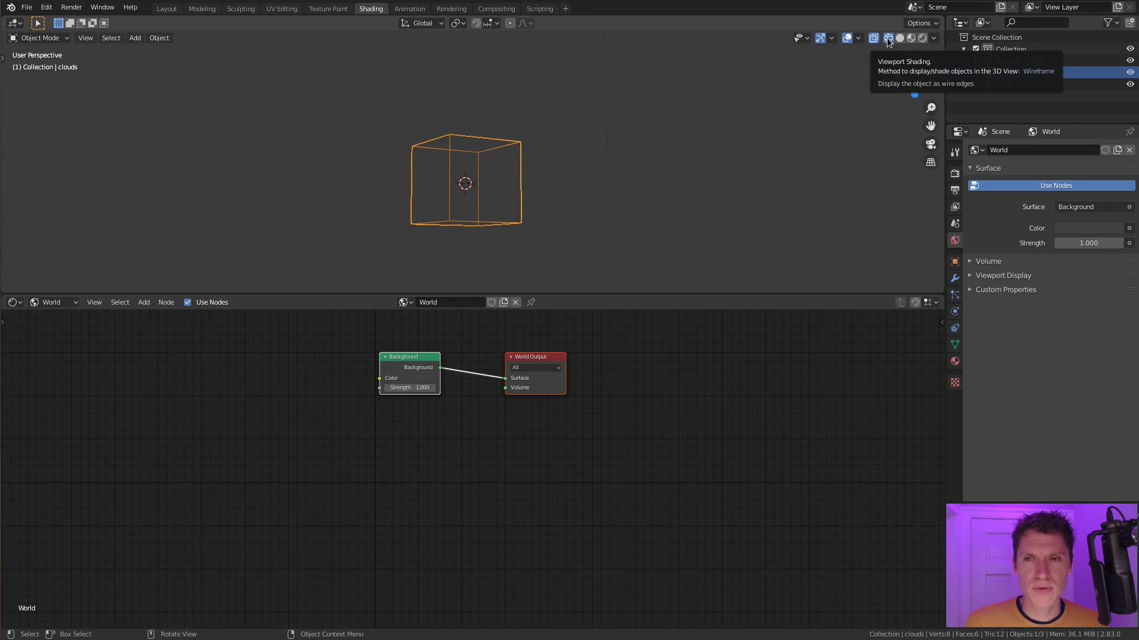
click(921, 38)
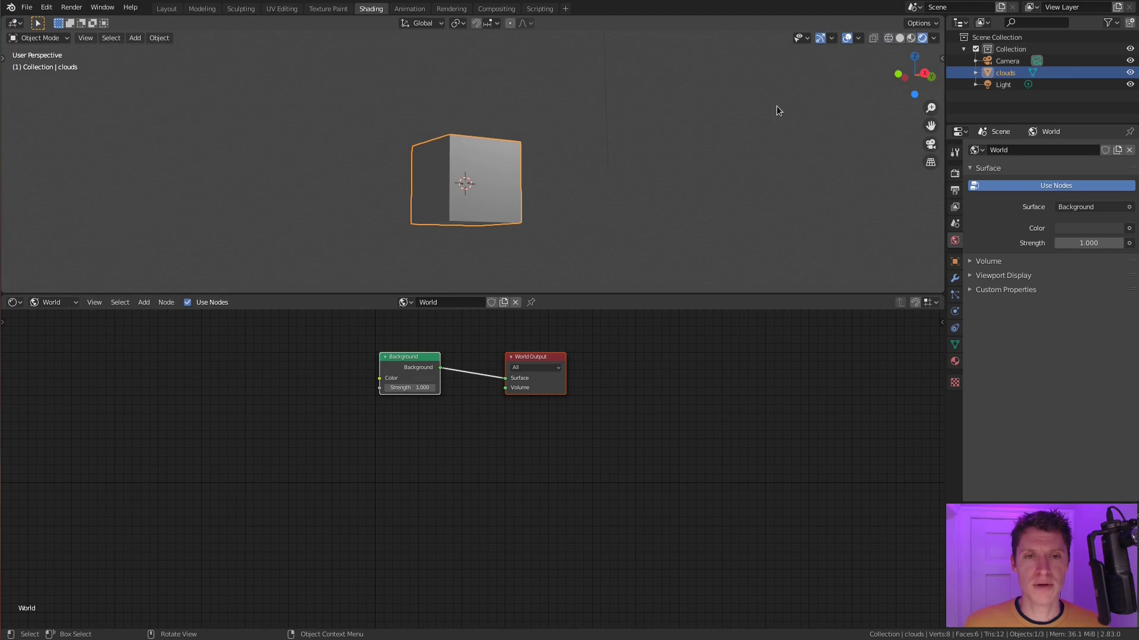
Set the World Background colour to a bright sky blue at full brightness.
click(425, 378)
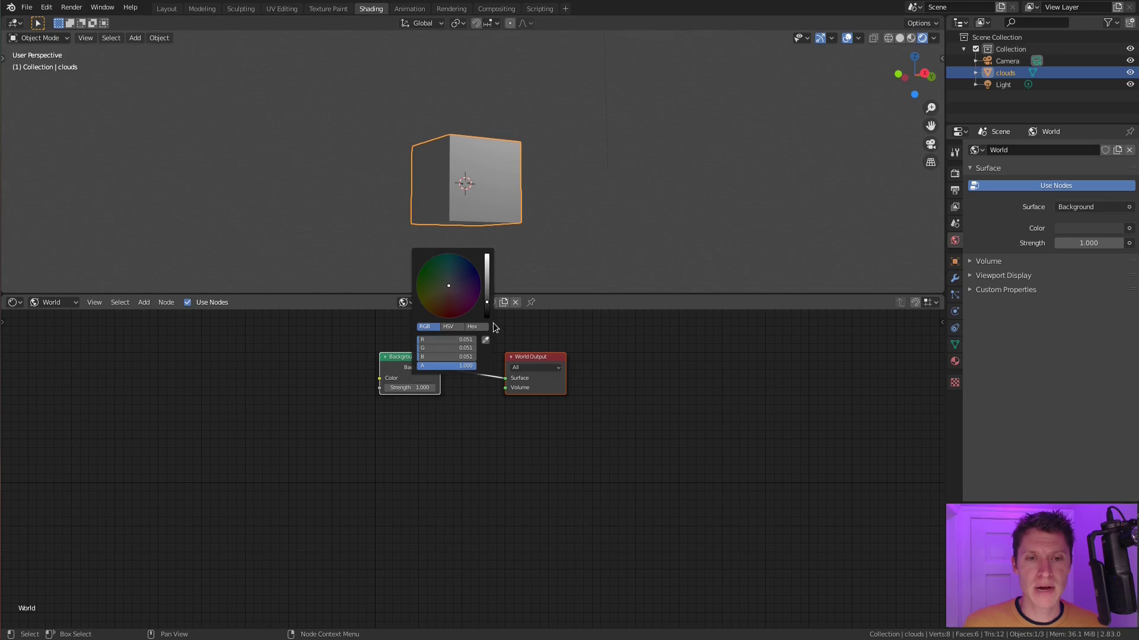
drag(490, 301, 487, 256)
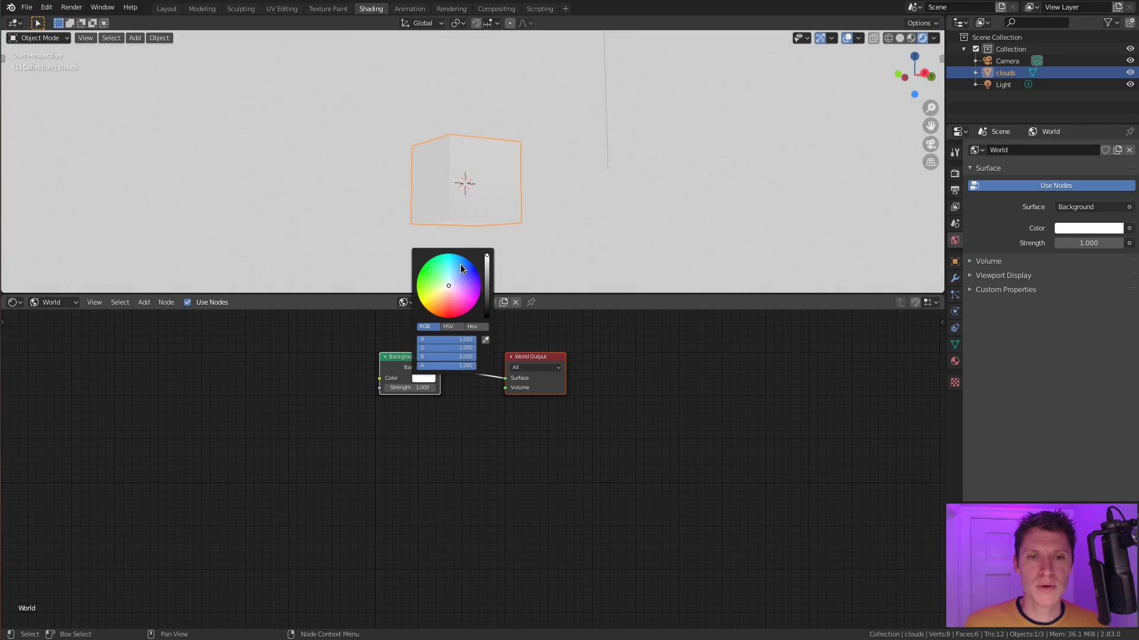
click(462, 265)
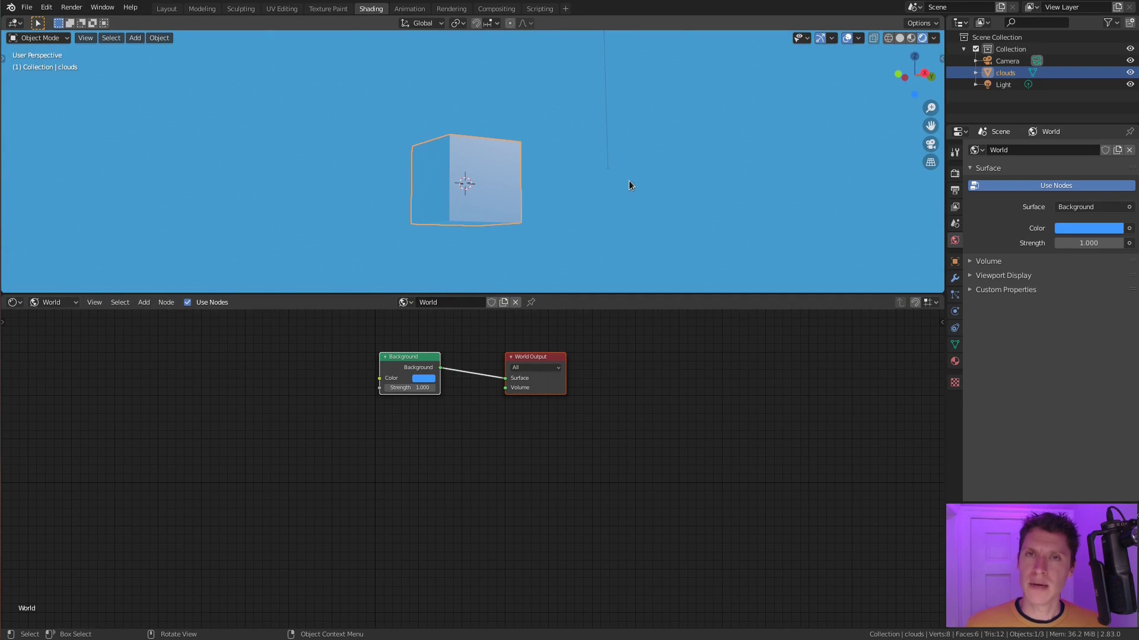
Show the render properties and split off the lower part of that area as an Image Editor.
click(954, 173)
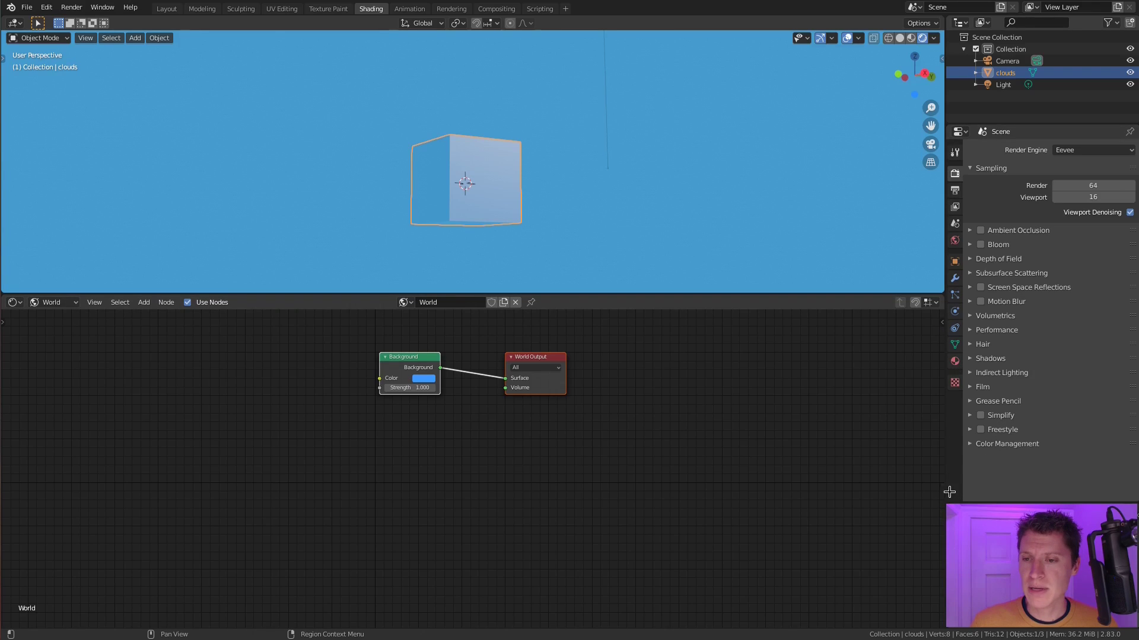
drag(949, 493, 952, 326)
click(959, 331)
click(621, 389)
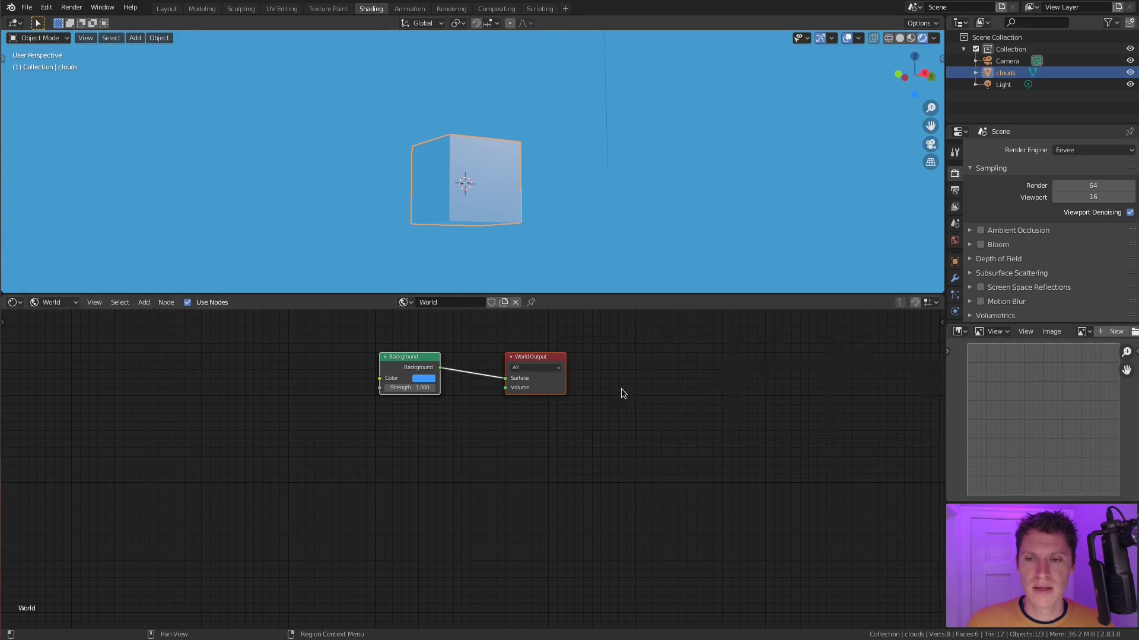
Load the reference image ref_simple-clouds-from-below.jpg from the img folder into the Image Editor.
click(1061, 332)
click(991, 356)
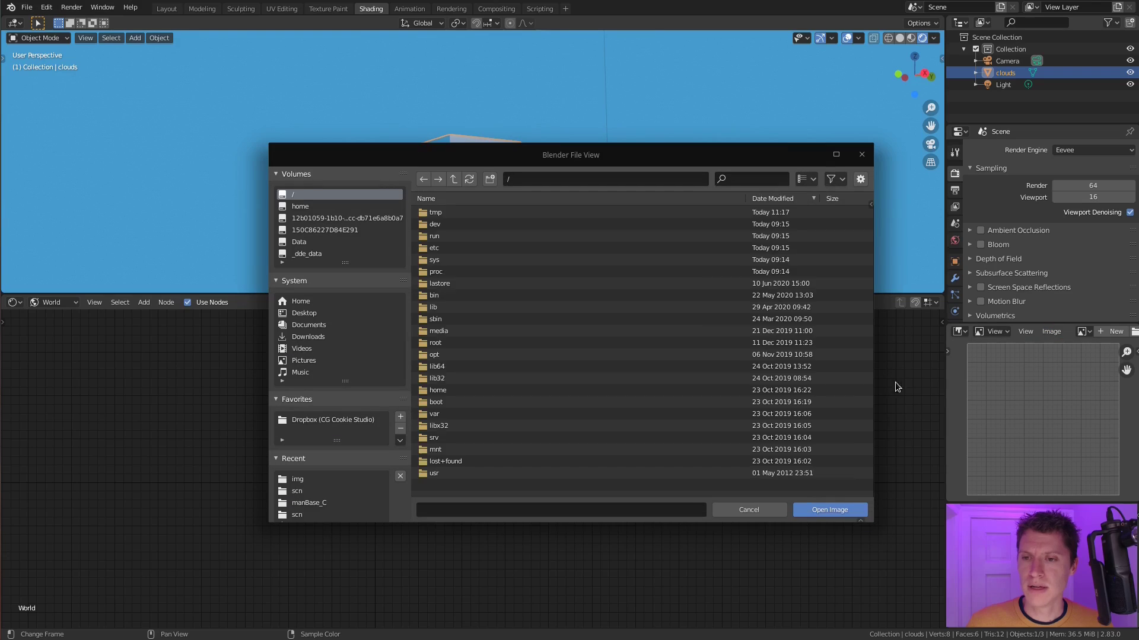
click(309, 479)
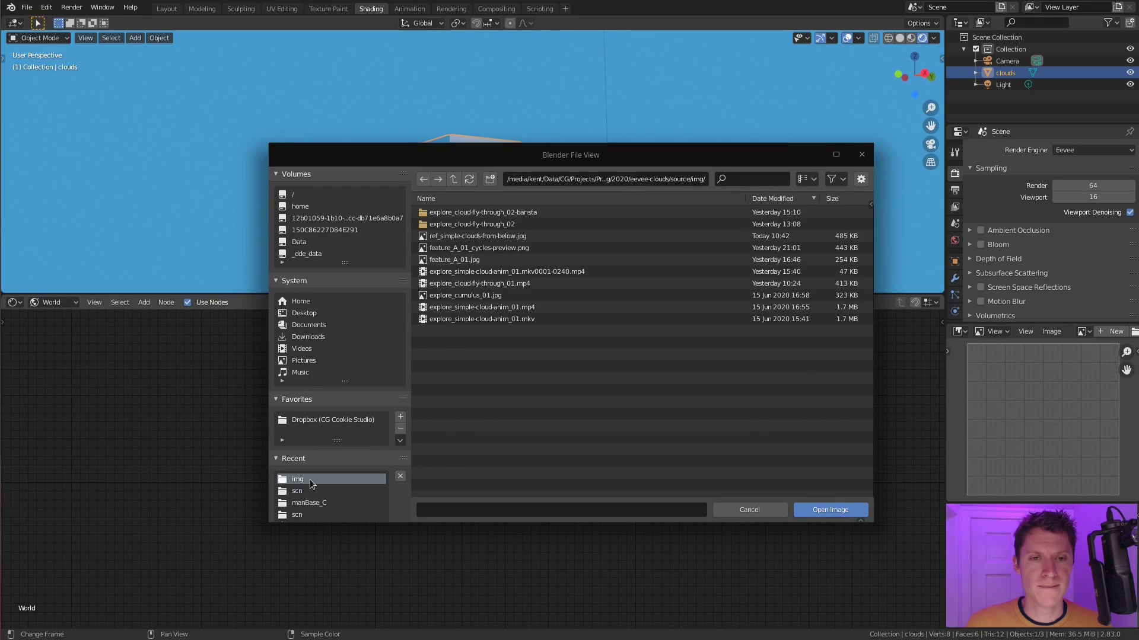
double_click(473, 239)
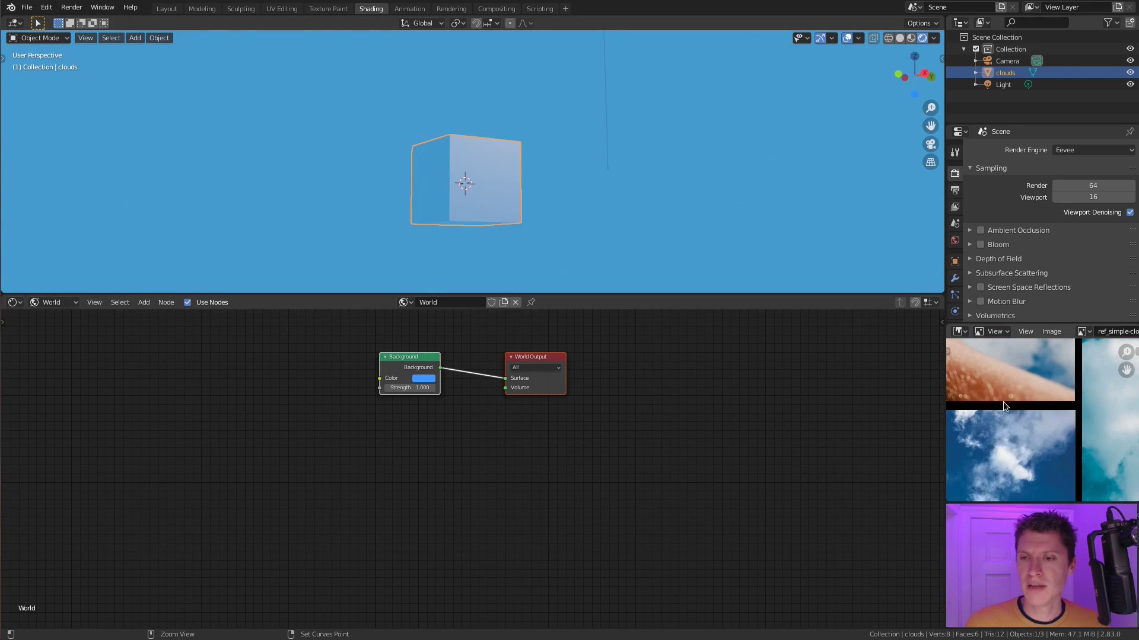
Examine the cloud reference image maximized, and frame its white clouds on deep blue sky in the small Image Editor.
key(ctrl+space)
key(Home)
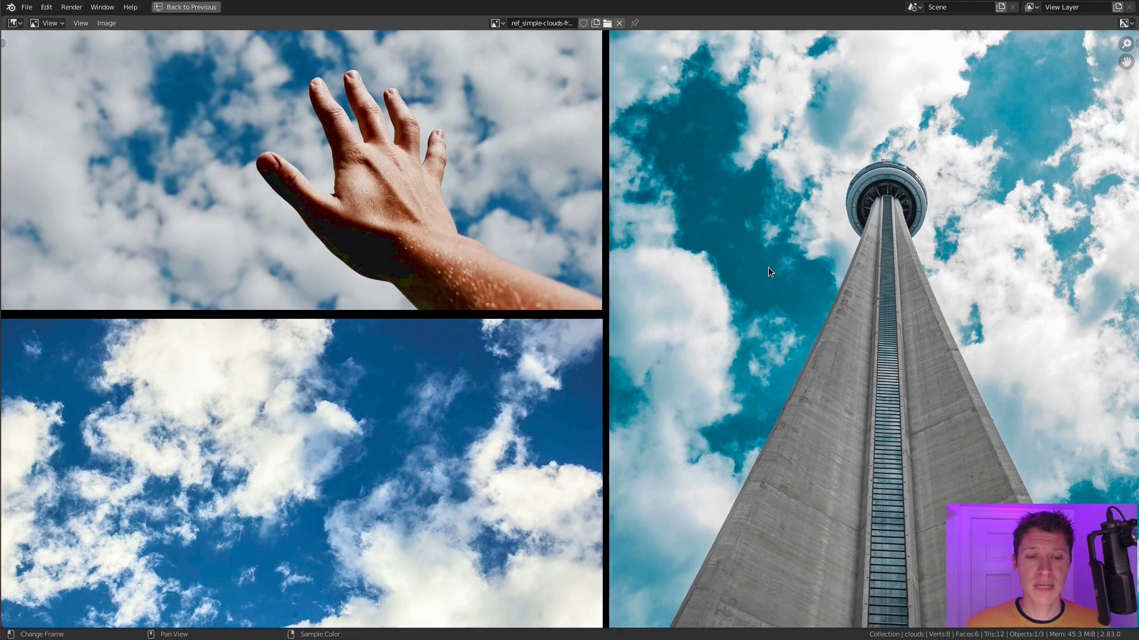
key(ctrl+space)
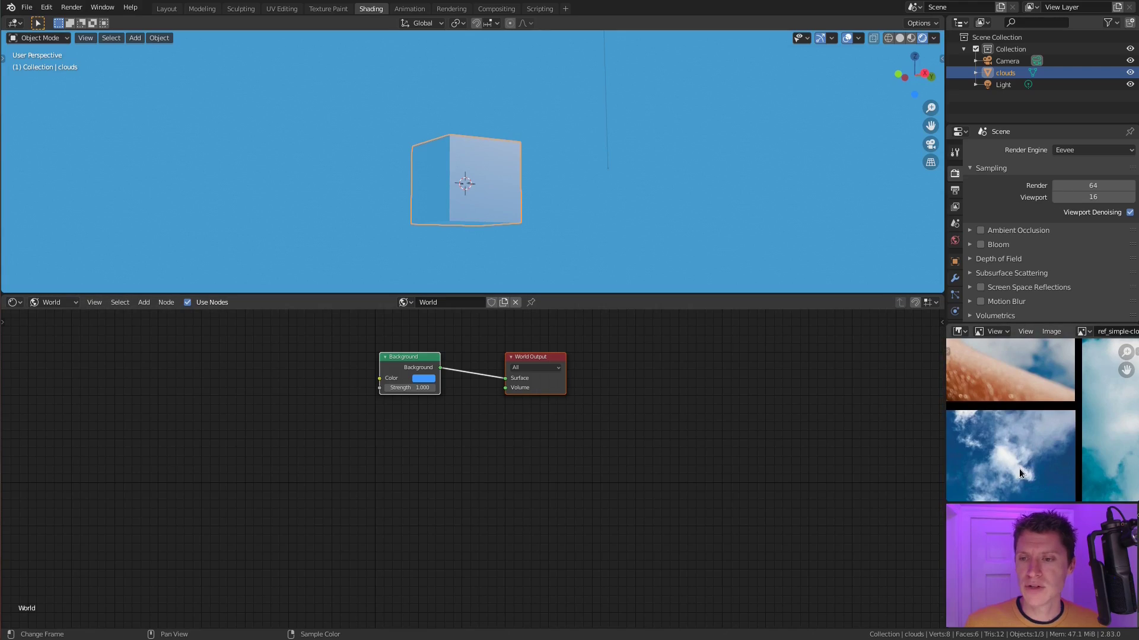
scroll(1020, 457, up, 3)
scroll(1008, 439, down, 4)
middle_drag(982, 439, 1072, 397)
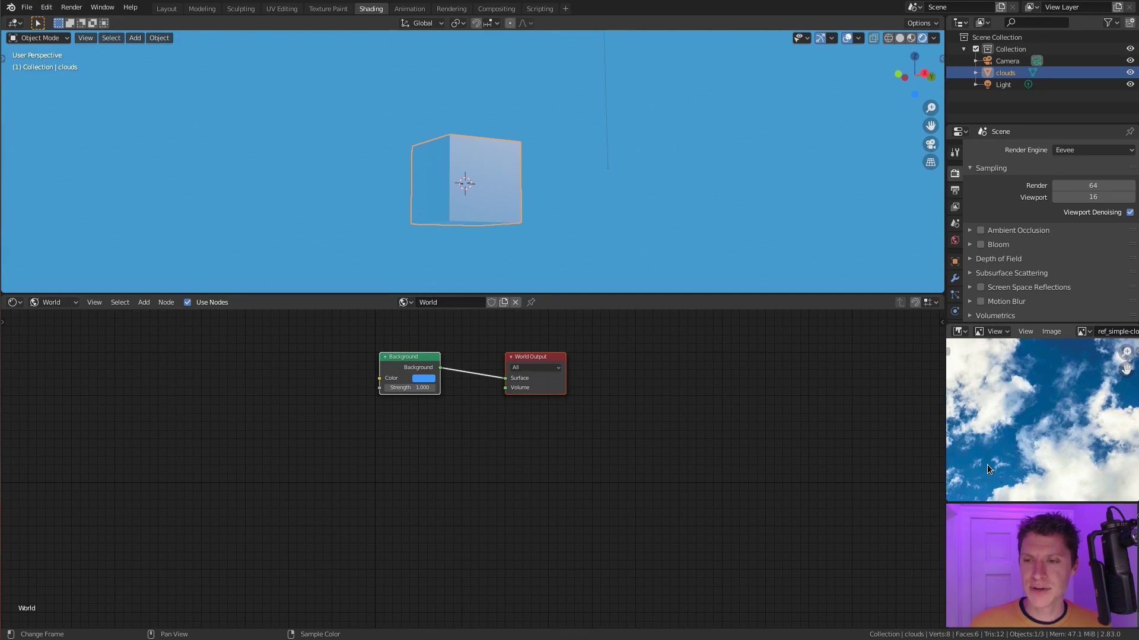
Add a Gradient Texture node in front of the Background node in the world node tree.
middle_drag(439, 428, 511, 446)
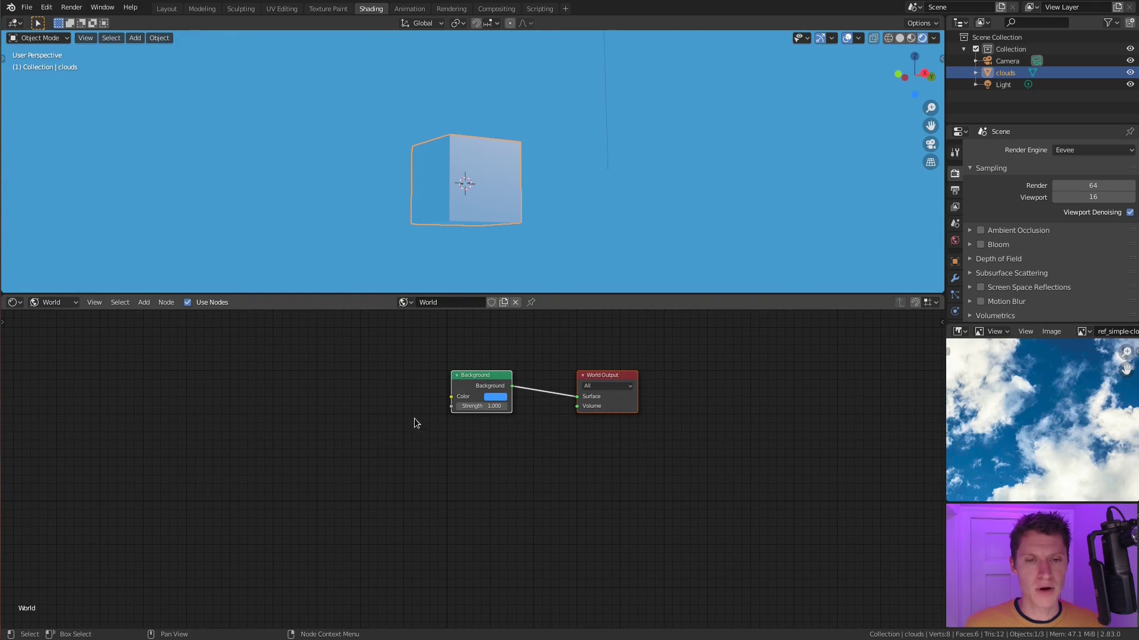
key(shift+a)
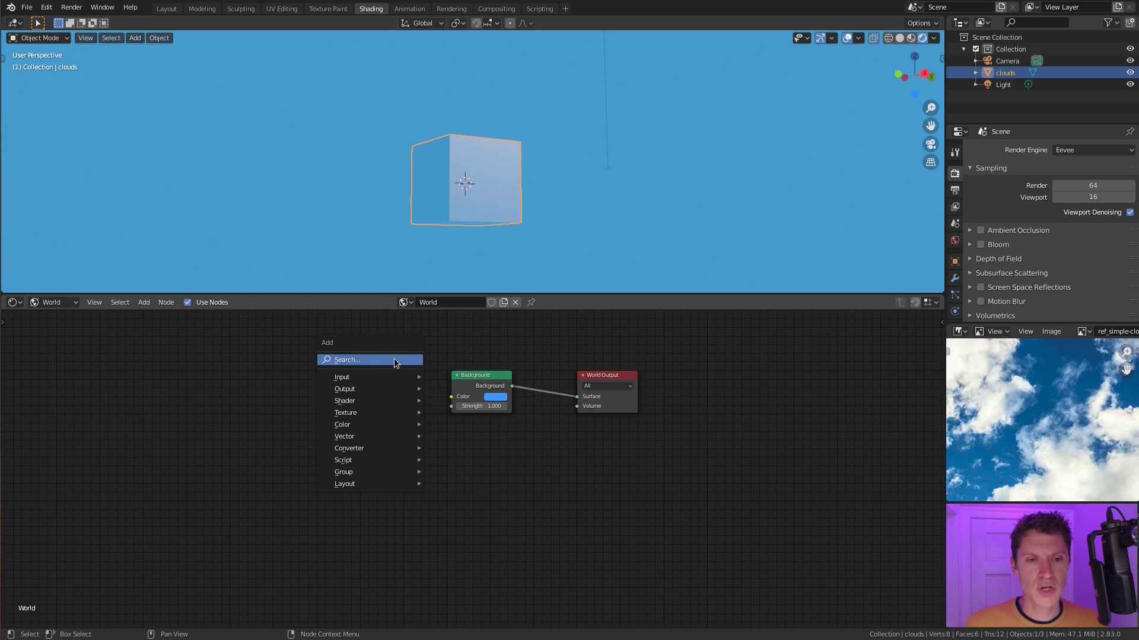
mouse_move(385, 413)
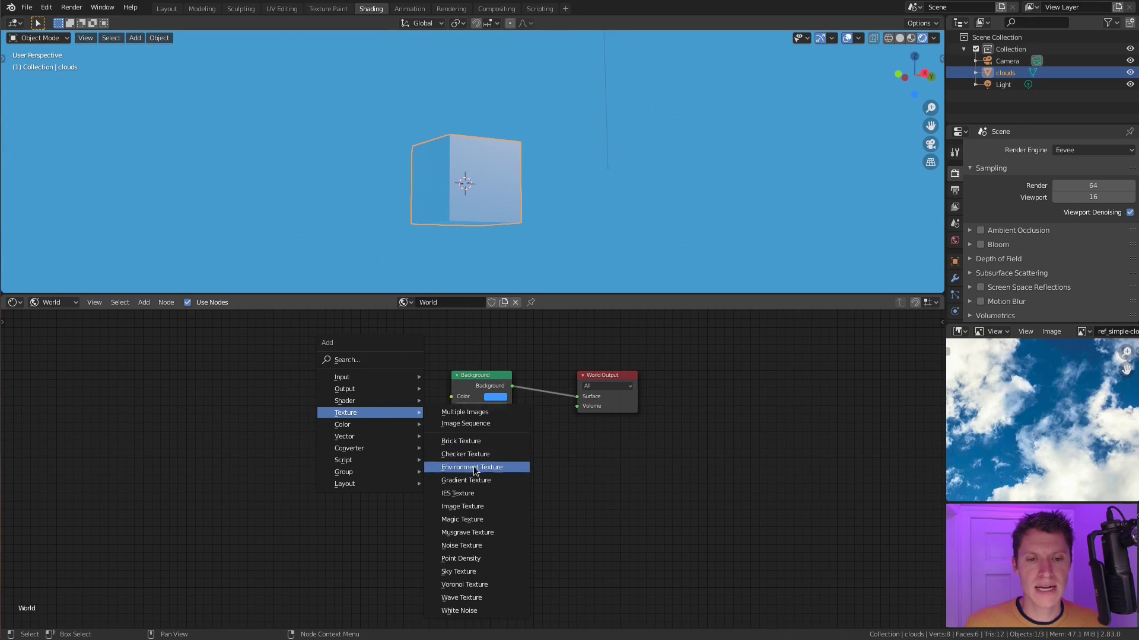
click(466, 481)
click(324, 389)
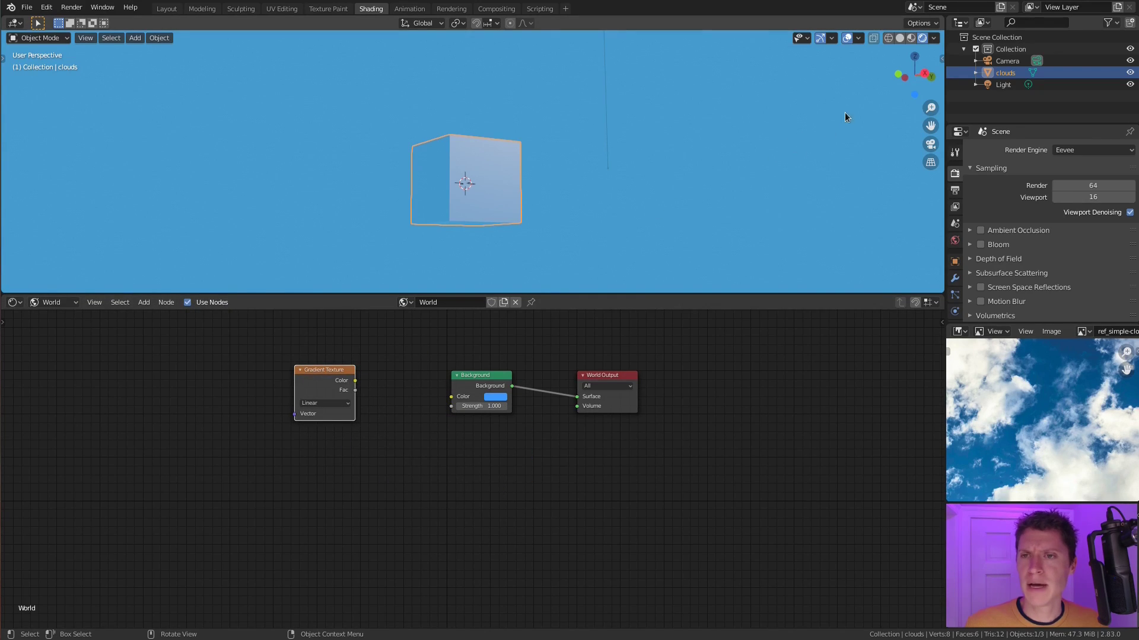
Enable Screencast Keys for the 3D viewport and hide its settings again.
key(n)
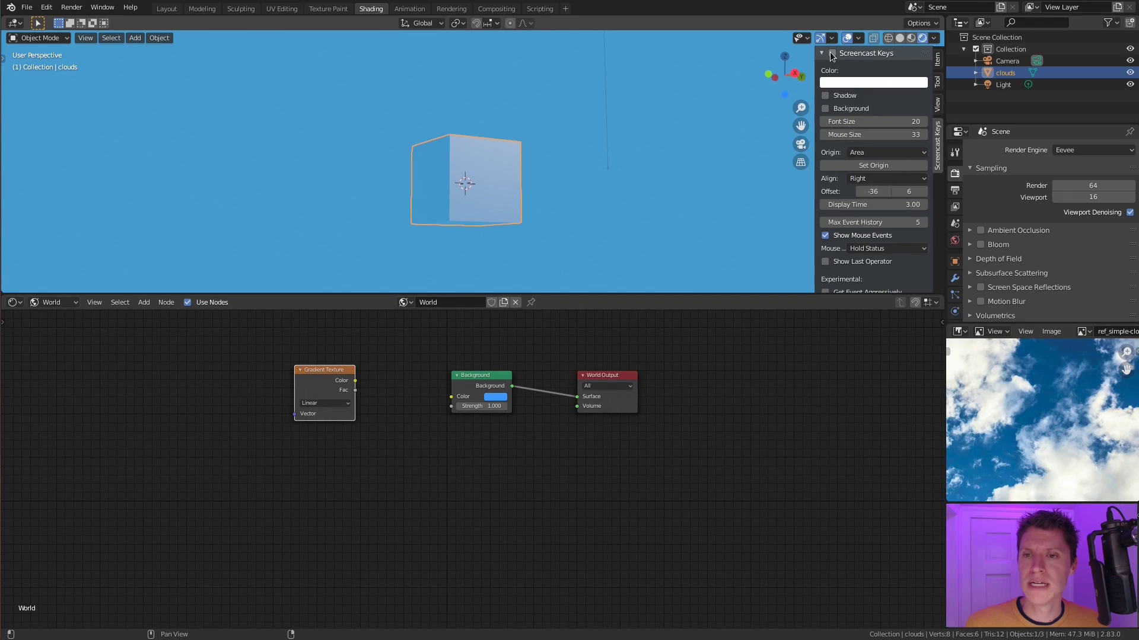
click(832, 54)
key(n)
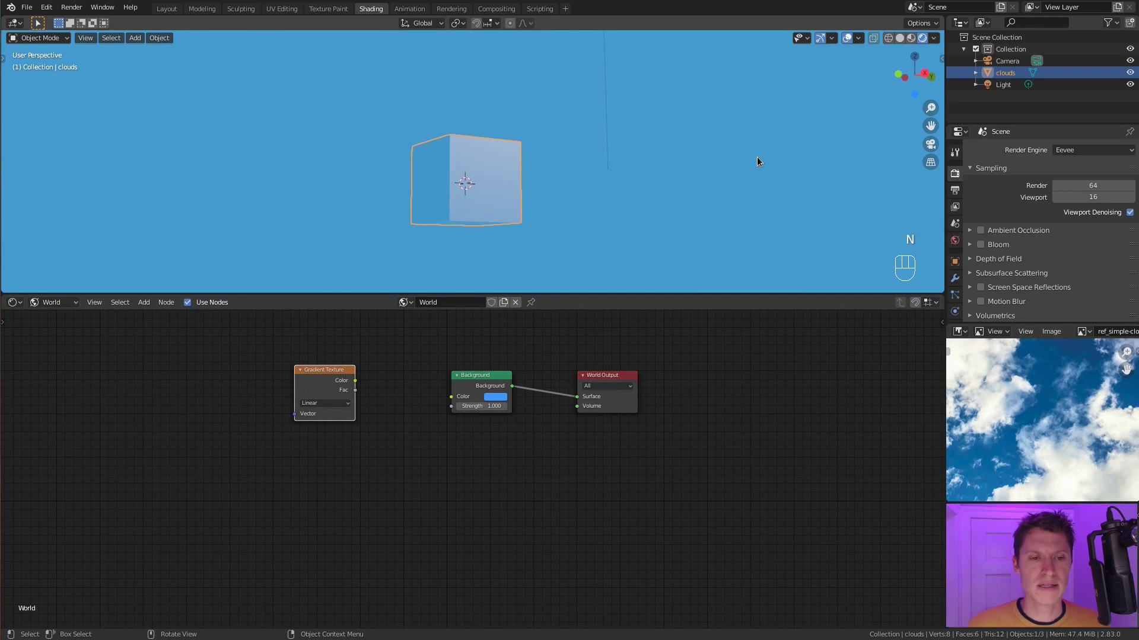
Attach a Mapping and a Texture Coordinate node to the Gradient Texture with Node Wrangler.
scroll(462, 422, up, 2)
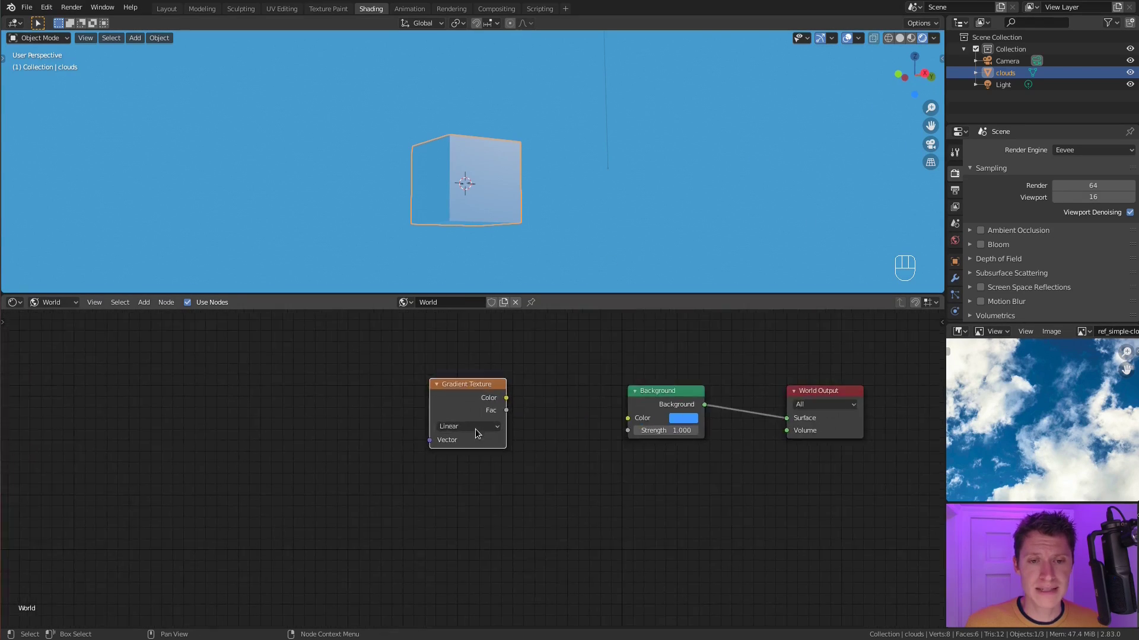
key(ctrl)
key(ctrl+t)
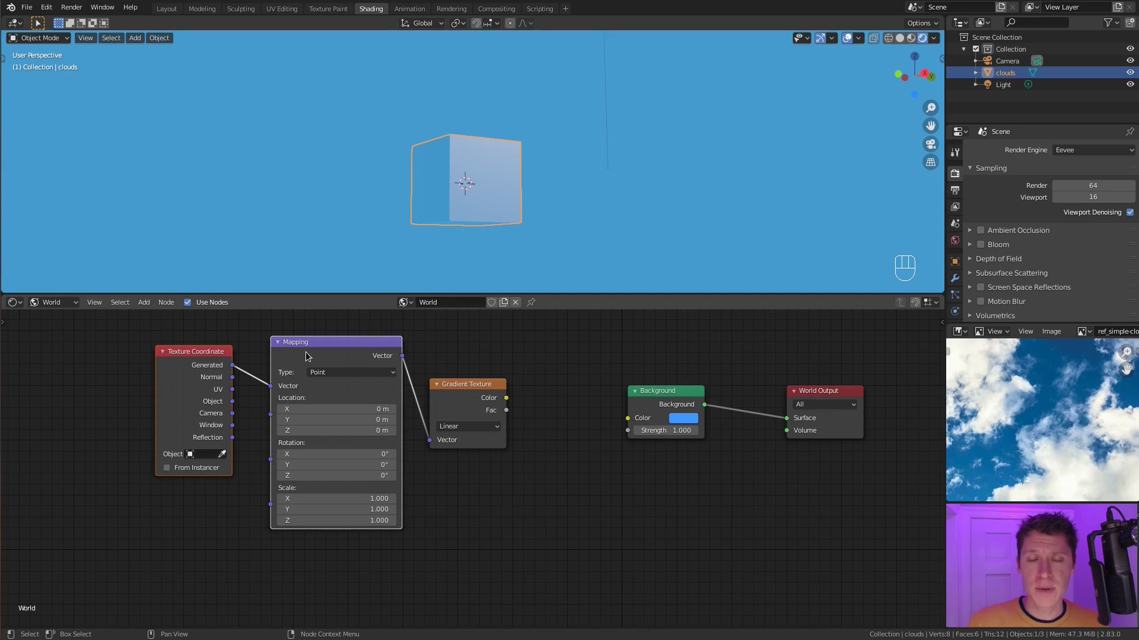
Look up the Node Wrangler add-on in the preferences to check that it is enabled.
click(46, 8)
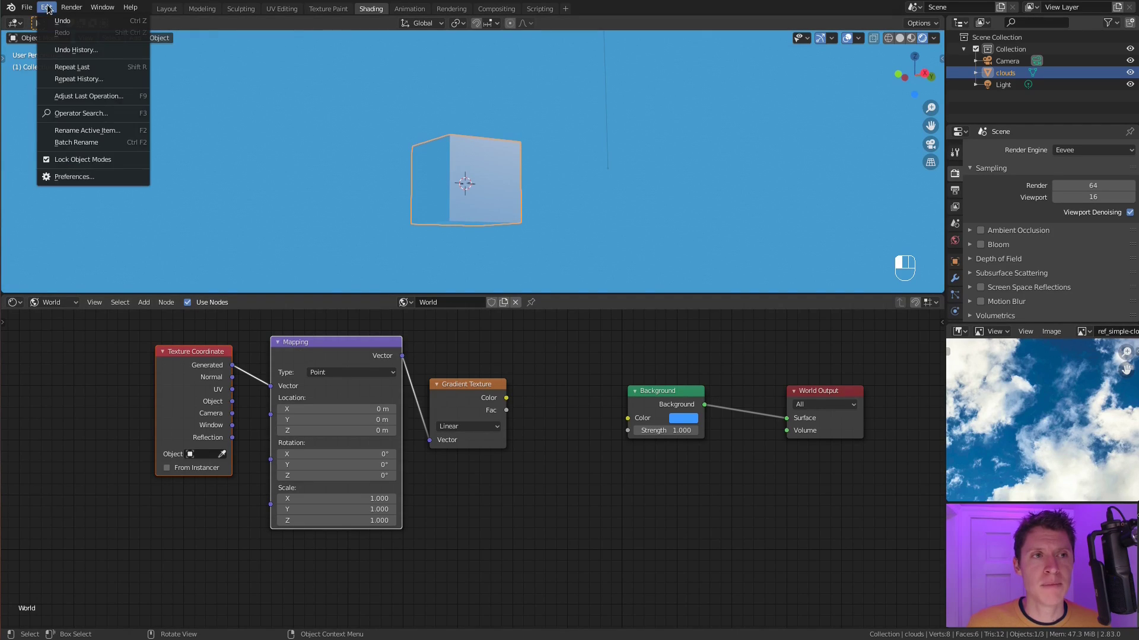
click(53, 177)
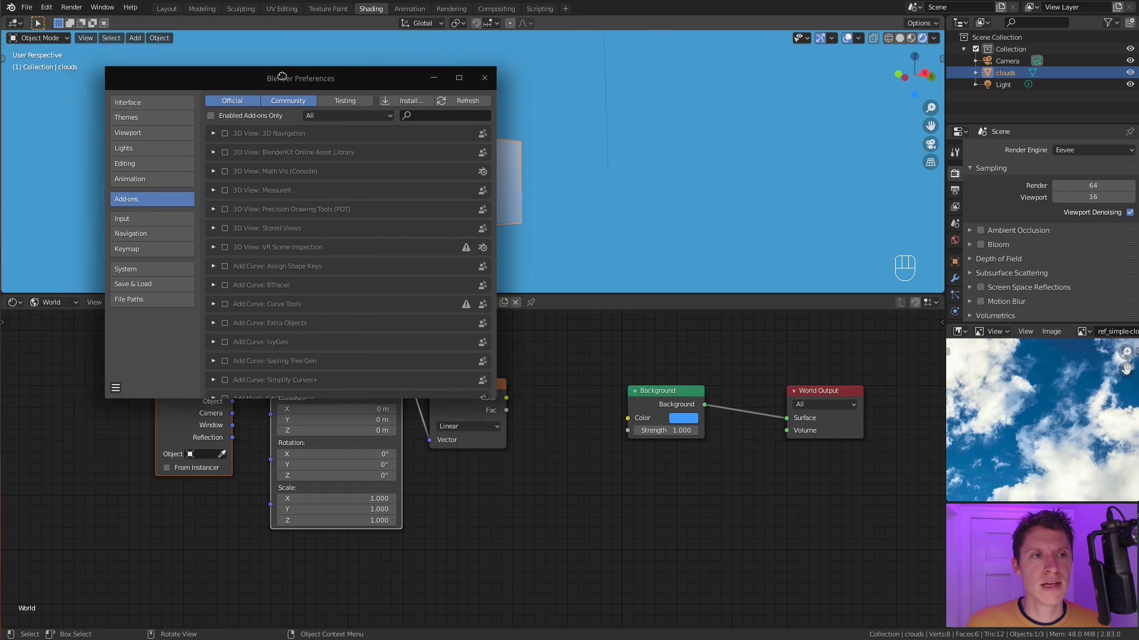
click(422, 115)
text(node)
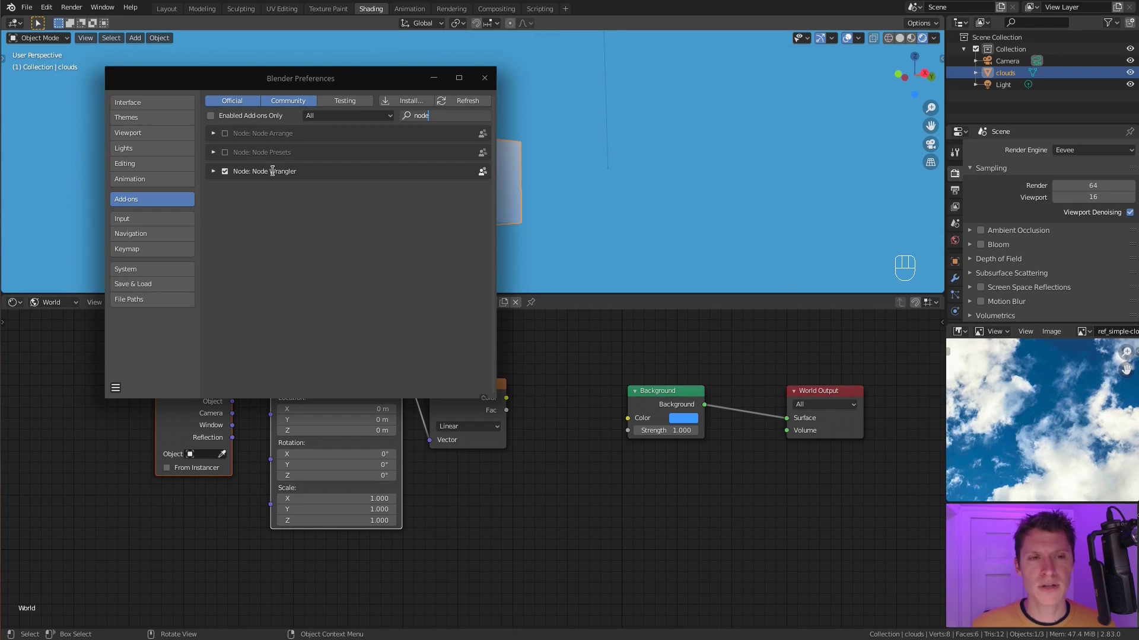
click(485, 77)
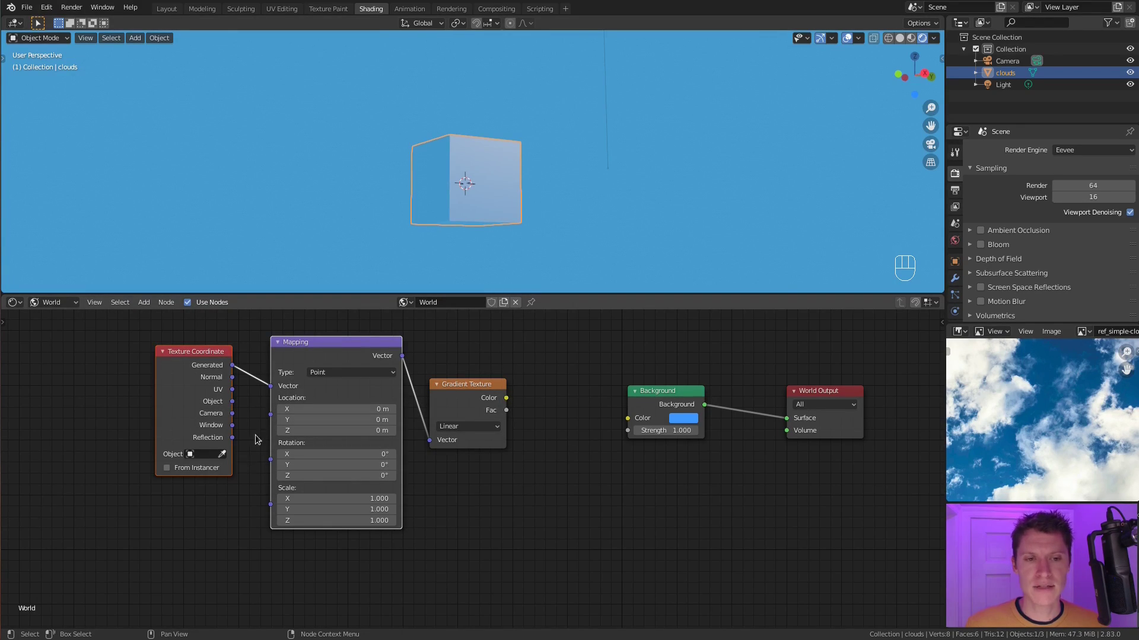
Connect the Gradient Texture's Color output to the Background node's Color input and inspect the gradient around the cube.
middle_drag(393, 396, 374, 409)
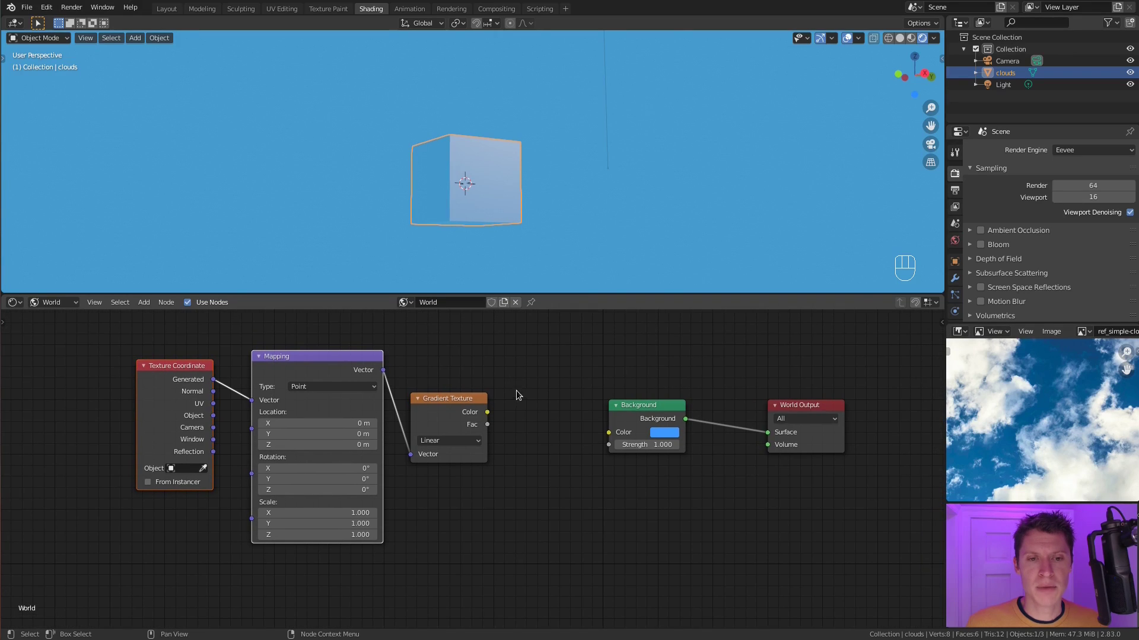
drag(487, 413, 613, 441)
drag(613, 441, 609, 437)
drag(488, 412, 603, 428)
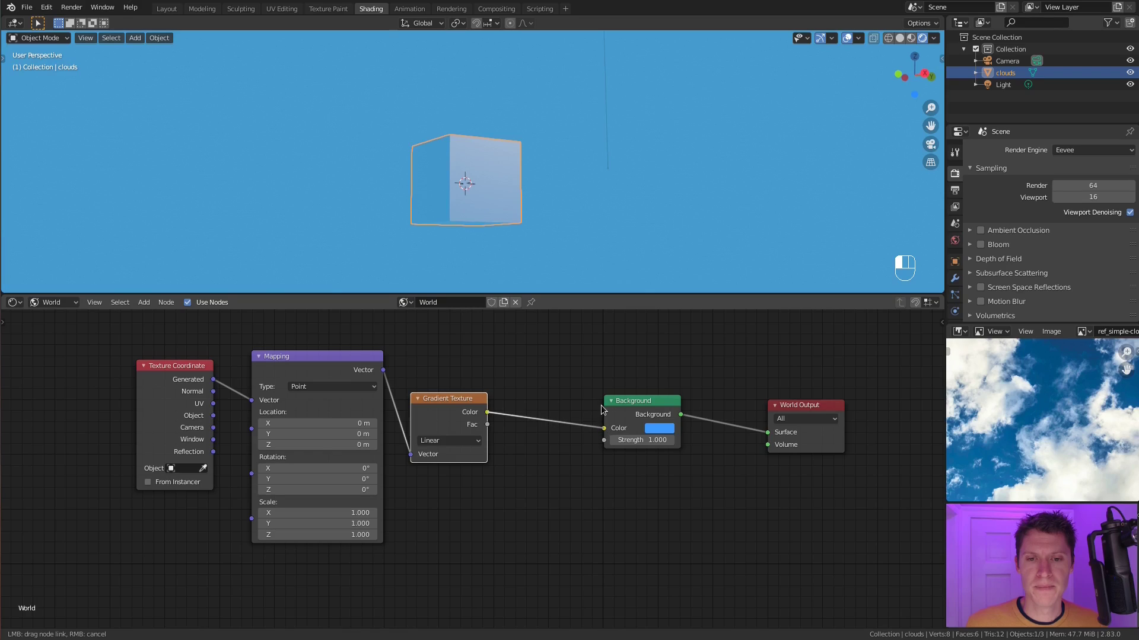
middle_drag(488, 191, 559, 241)
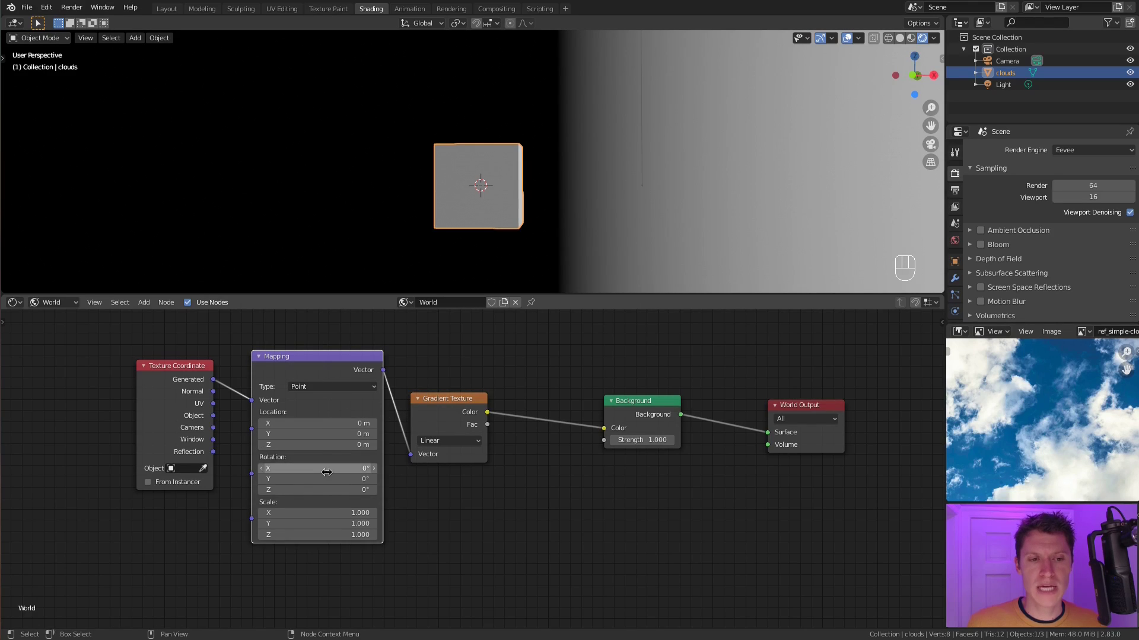
Set the Mapping node's Y rotation to 90° so that the world gradient runs vertically.
mouse_move(321, 479)
mouse_down()
mouse_move(355, 479)
mouse_move(311, 479)
mouse_up()
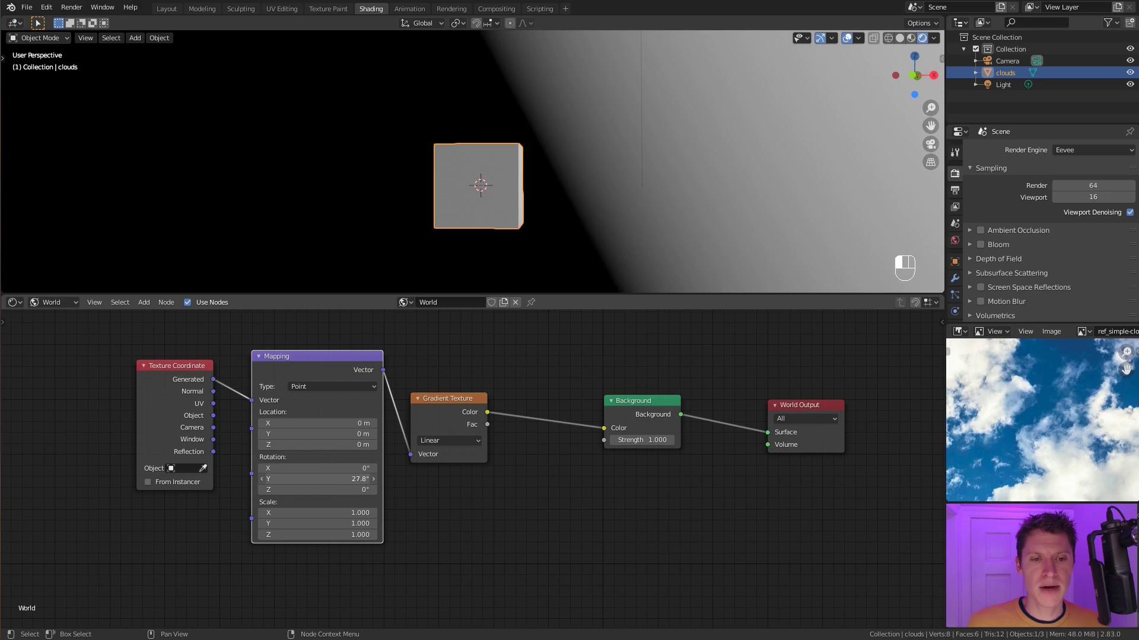
click(311, 478)
key(ctrl+a)
text(90)
key(Return)
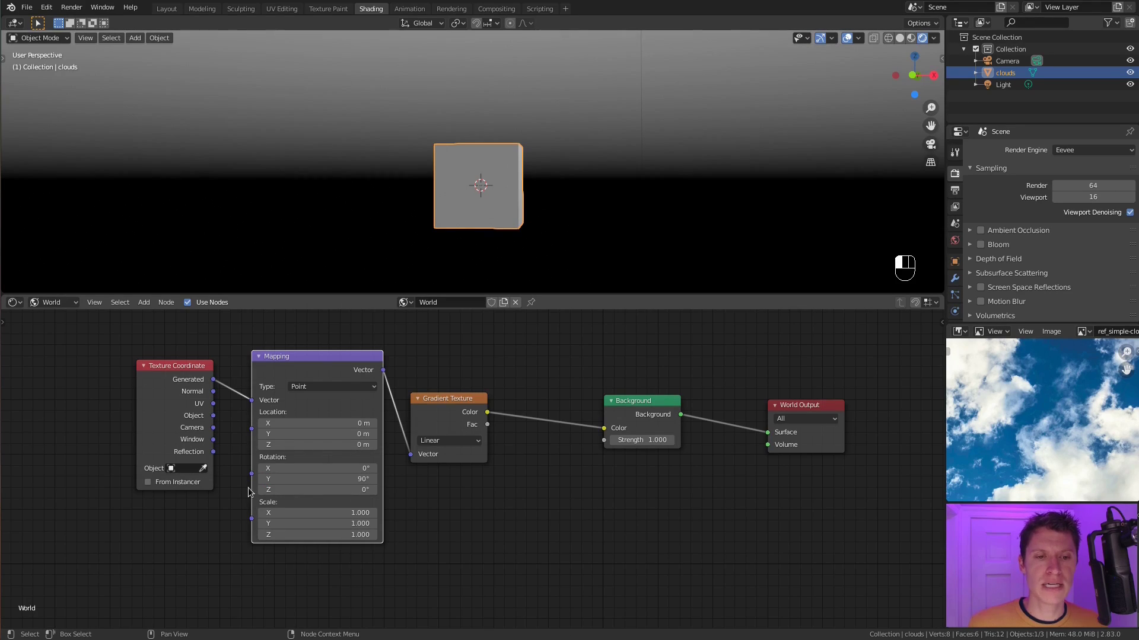
middle_drag(682, 158, 587, 155)
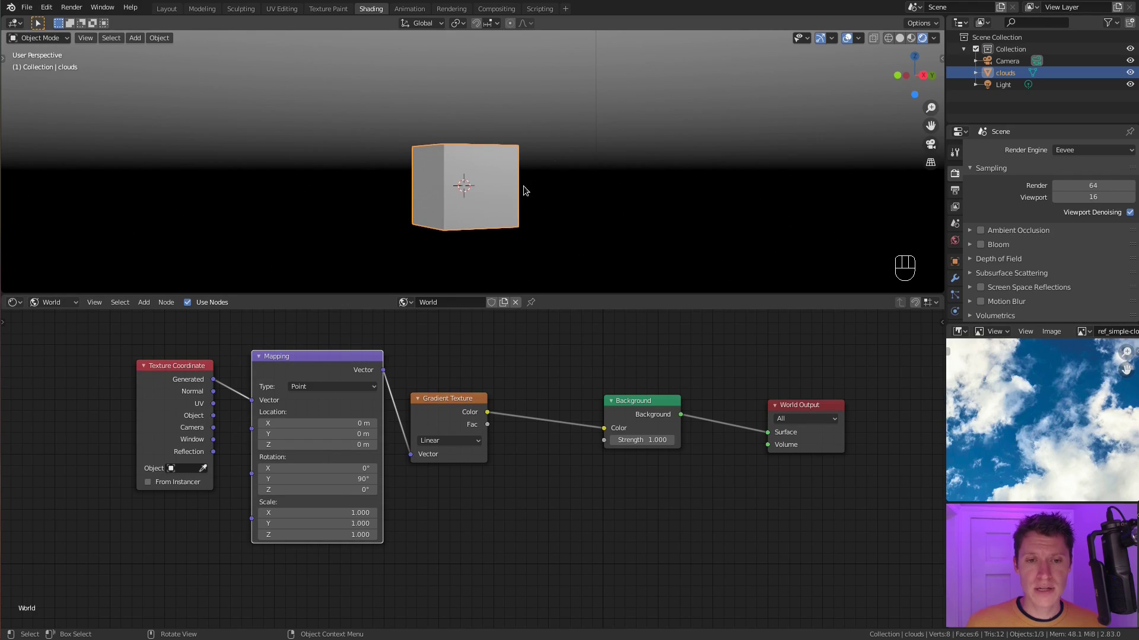
Insert a ColorRamp node on the link between the Gradient Texture and the Background node.
middle_drag(517, 372, 507, 373)
key(shift+a)
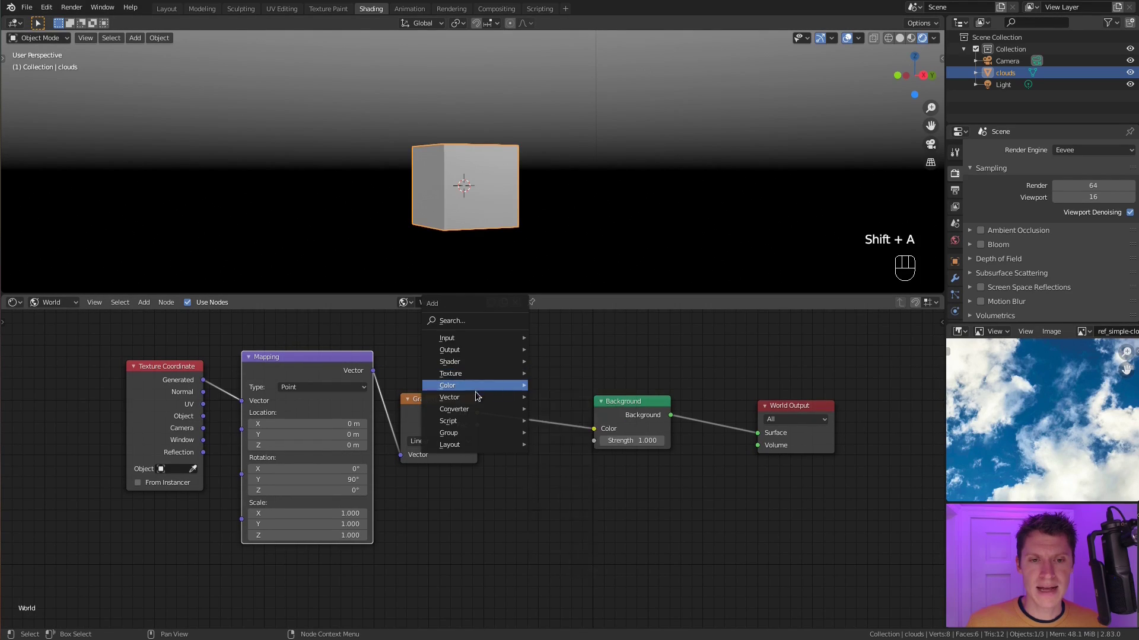
mouse_move(469, 411)
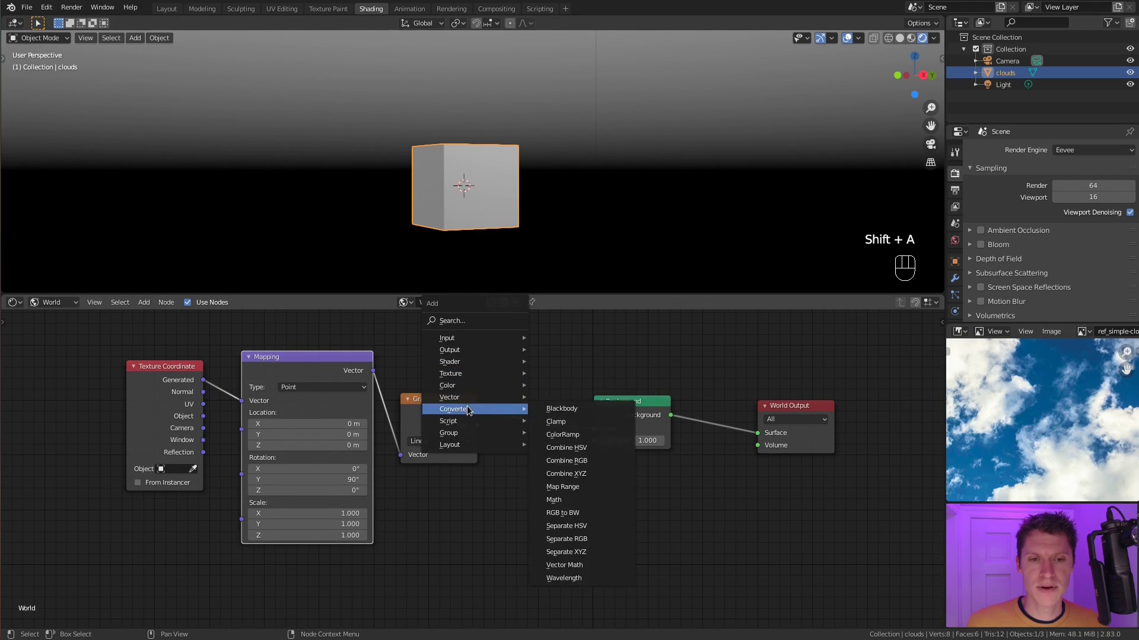
click(562, 435)
click(531, 406)
ctrl+middle_drag(555, 374, 576, 382)
shift+middle_drag(576, 383, 542, 413)
Flip the ColorRamp so white comes first, and move the black stop to position 0.741.
drag(500, 464, 528, 461)
click(530, 461)
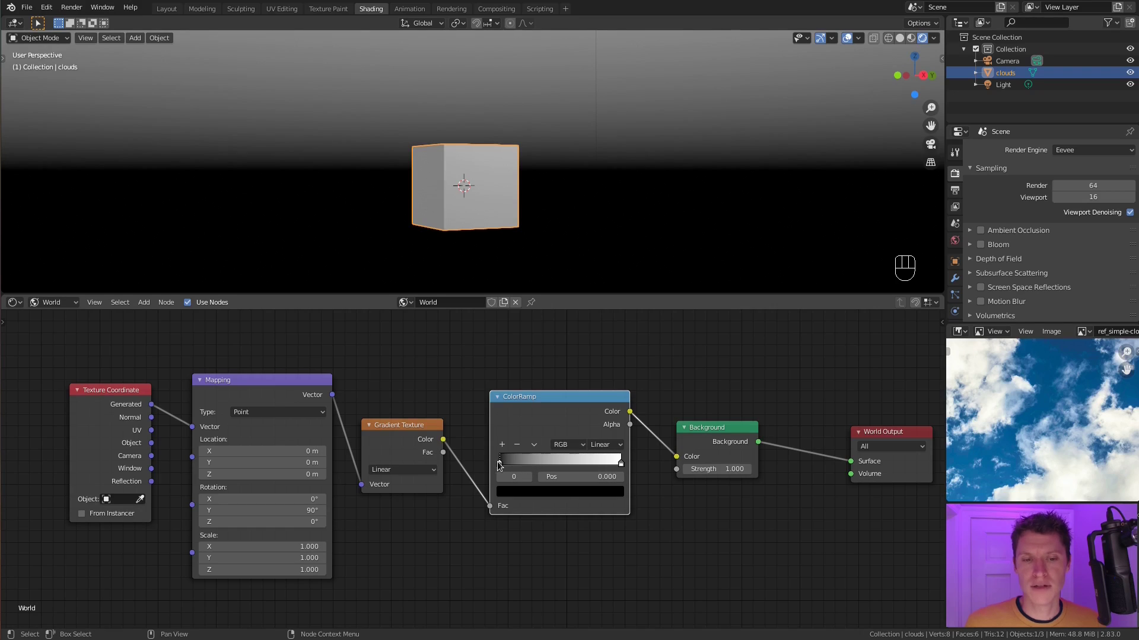
drag(621, 463, 588, 464)
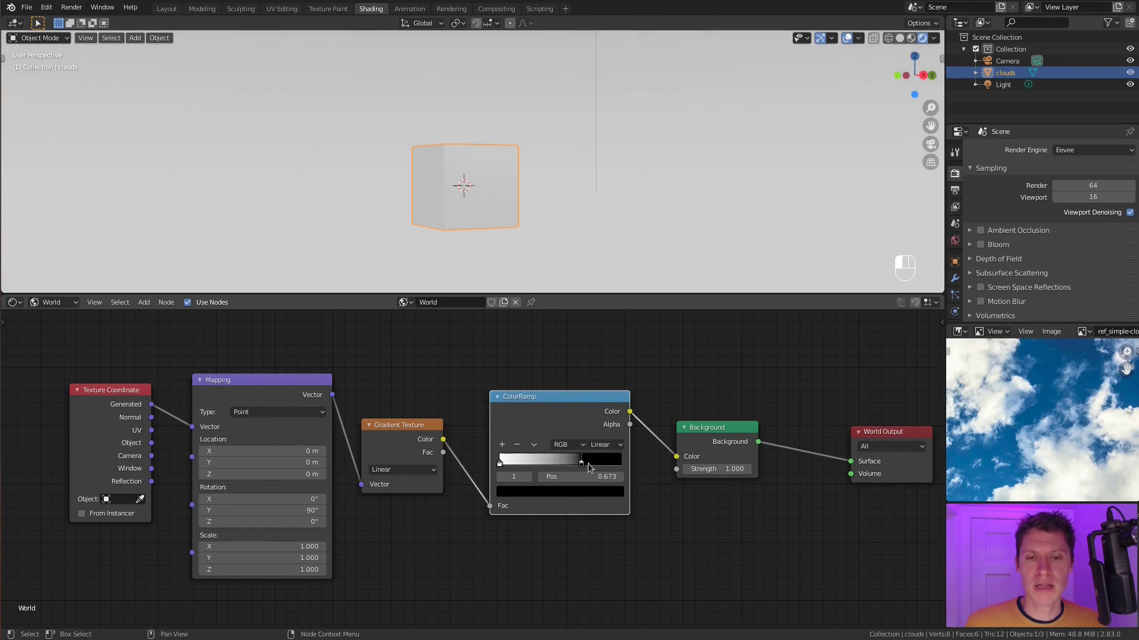
Change the ColorRamp's black stop to a saturated blue with RGB 0, 0.121, 1 and check the sky from below.
click(563, 491)
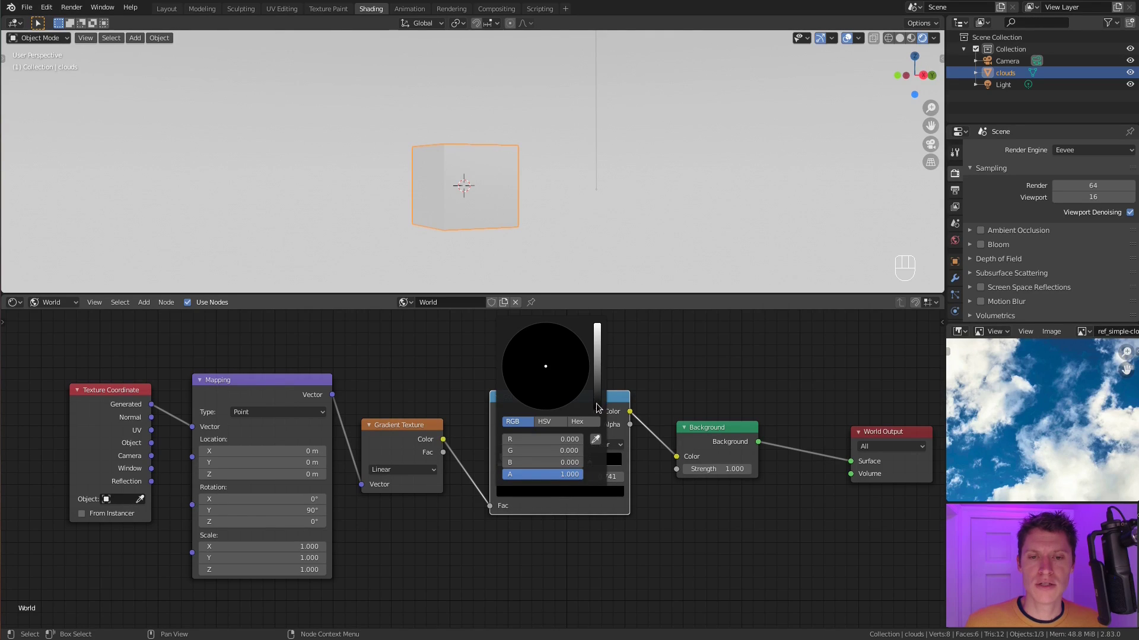
drag(598, 408, 572, 337)
click(568, 335)
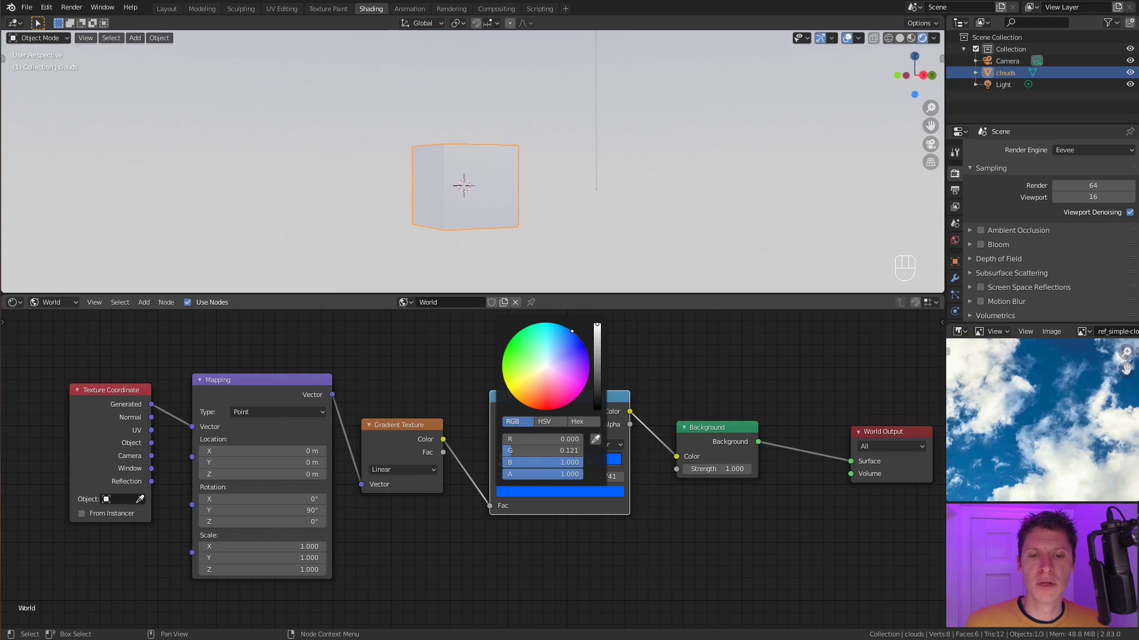
middle_drag(679, 225, 650, 107)
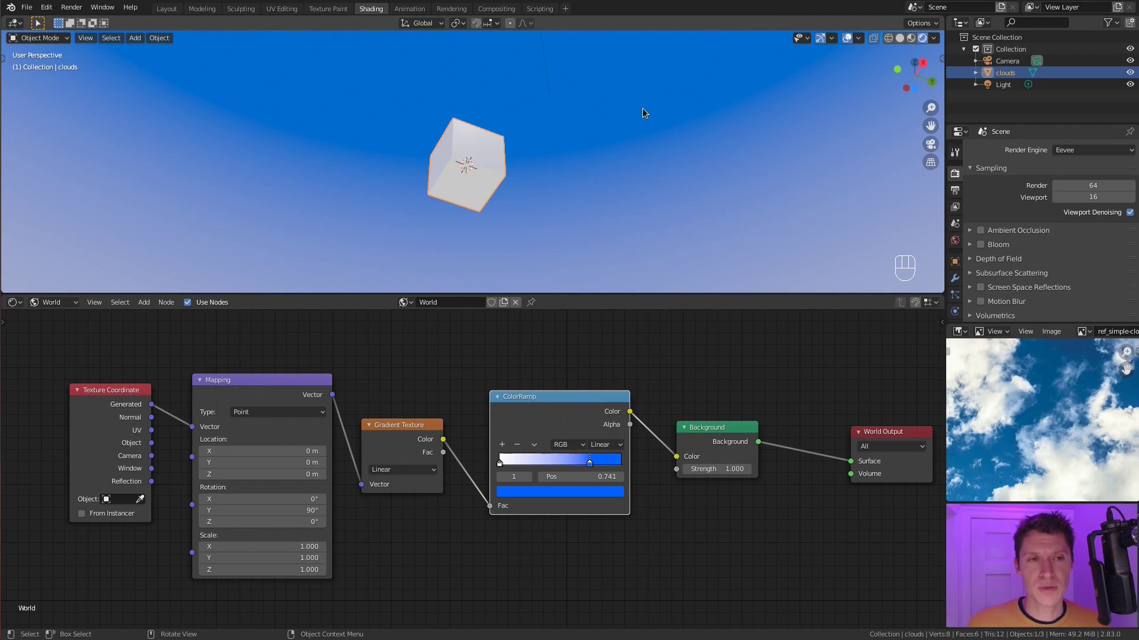
Set the ColorRamp interpolation to B-Spline and move the blue stop to position 0.436.
drag(590, 463, 572, 468)
middle_drag(552, 122, 539, 148)
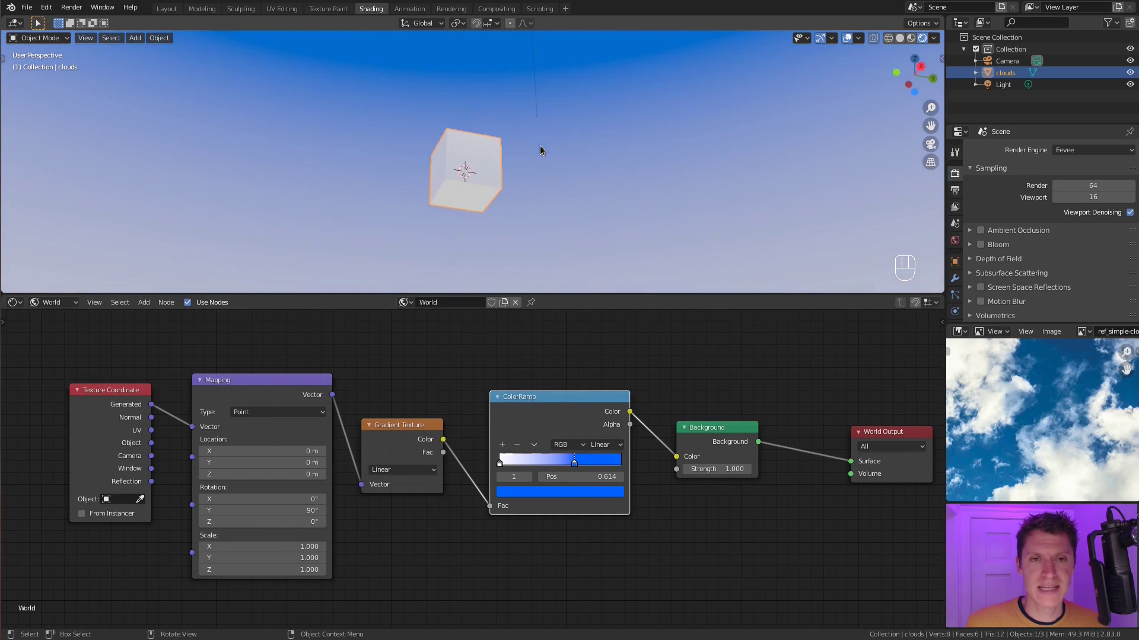
click(606, 444)
click(601, 497)
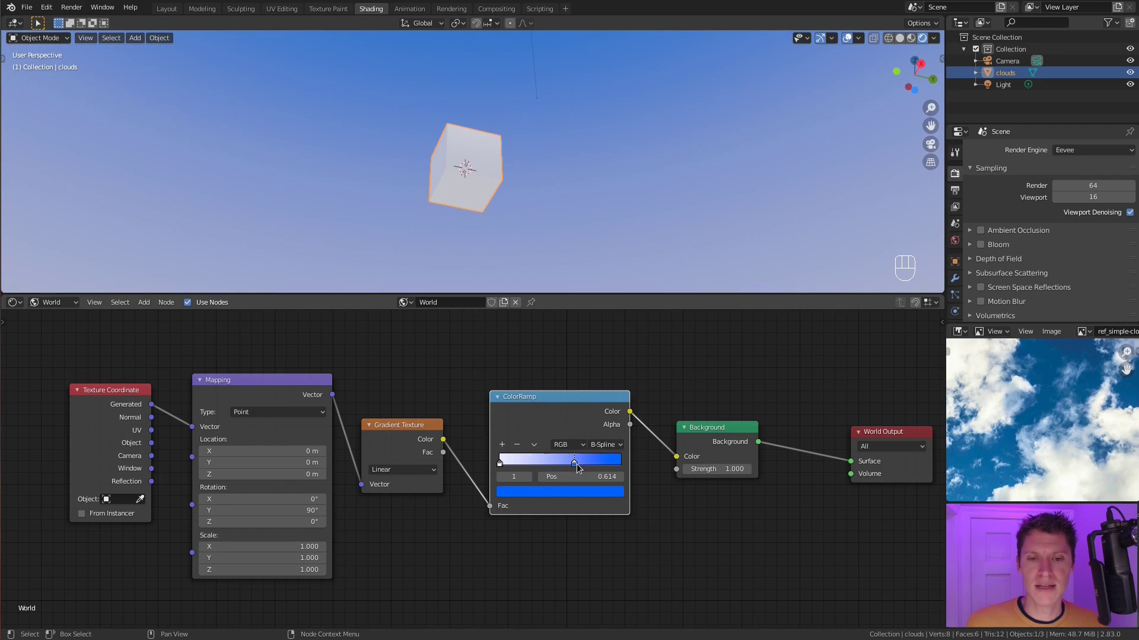
drag(574, 464, 552, 464)
mouse_move(566, 179)
middle_down()
mouse_move(556, 198)
mouse_move(572, 189)
middle_up()
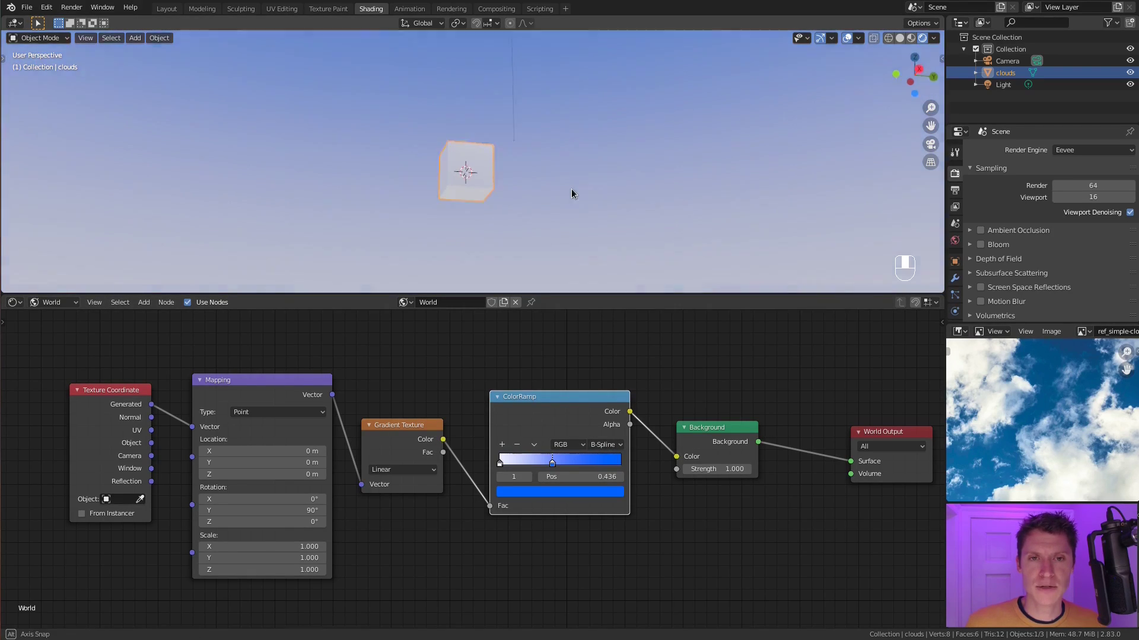
Add a stop at 0.214 between the white and blue stops of the ColorRamp and colour it light blue.
ctrl+click(527, 462)
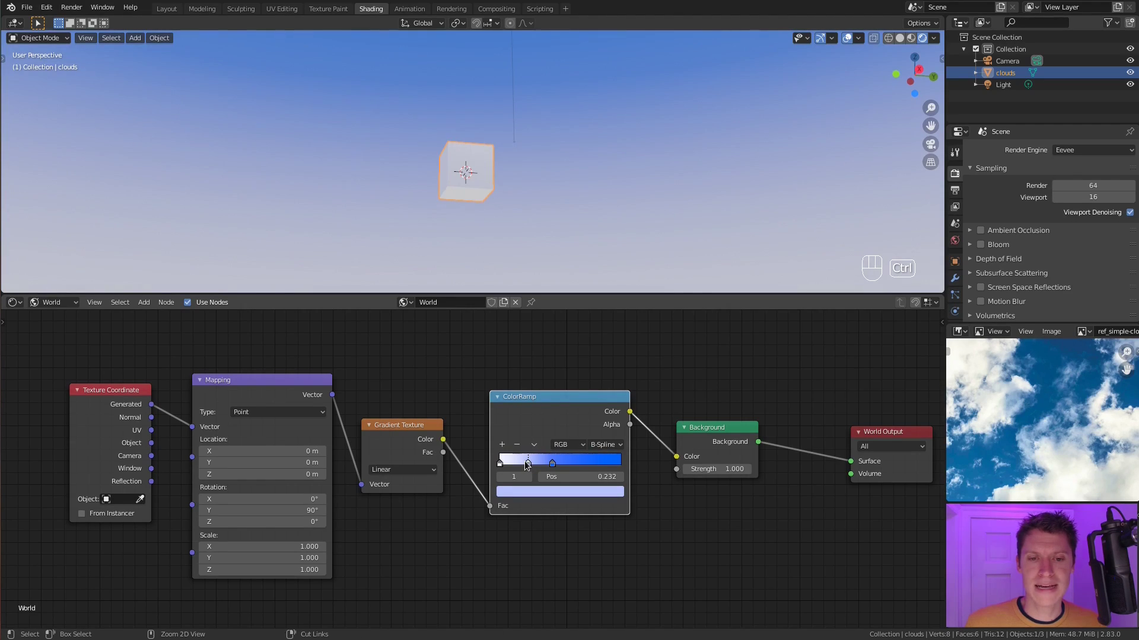
click(529, 492)
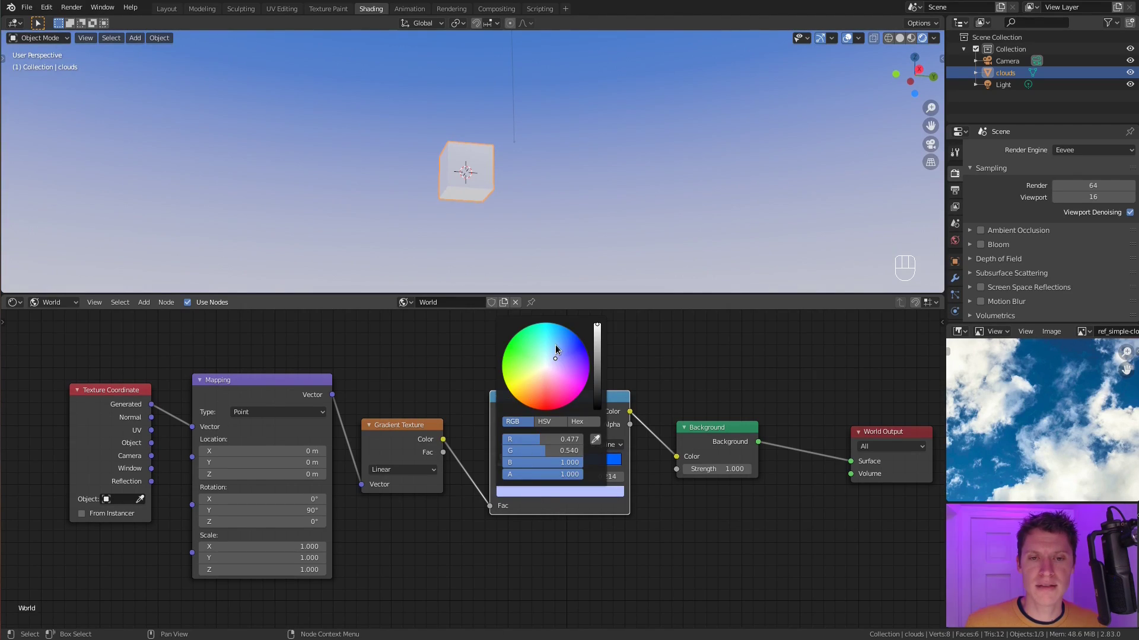
click(556, 346)
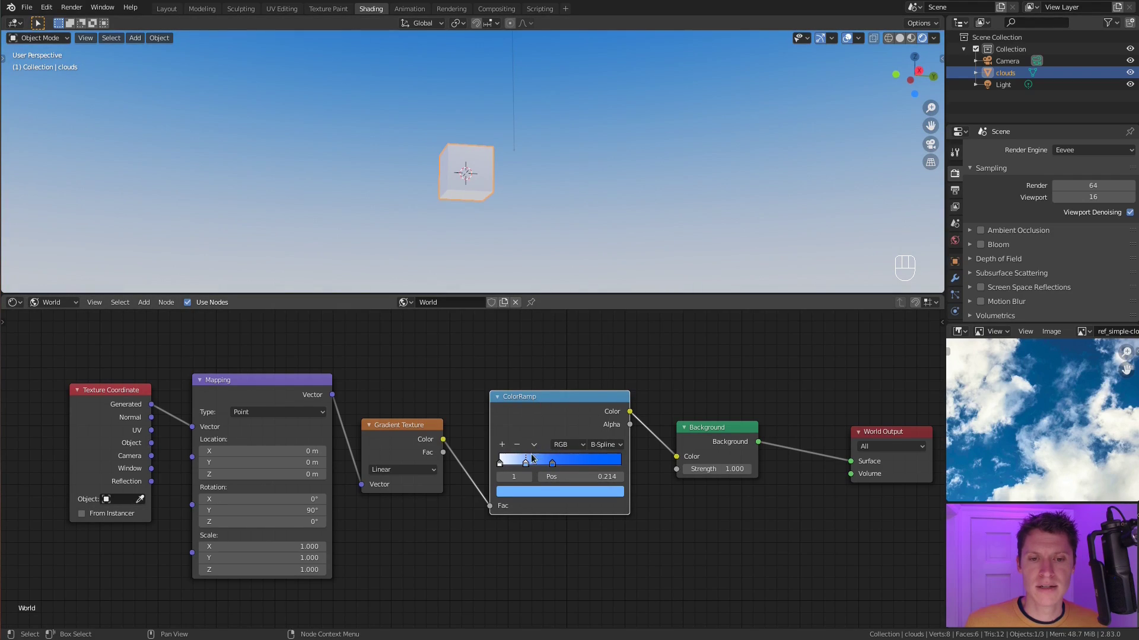
Shift the light blue stop closer to white, move the blue stop to 0.427, and inspect the sky gradient from several angles.
drag(531, 459, 526, 461)
click(552, 463)
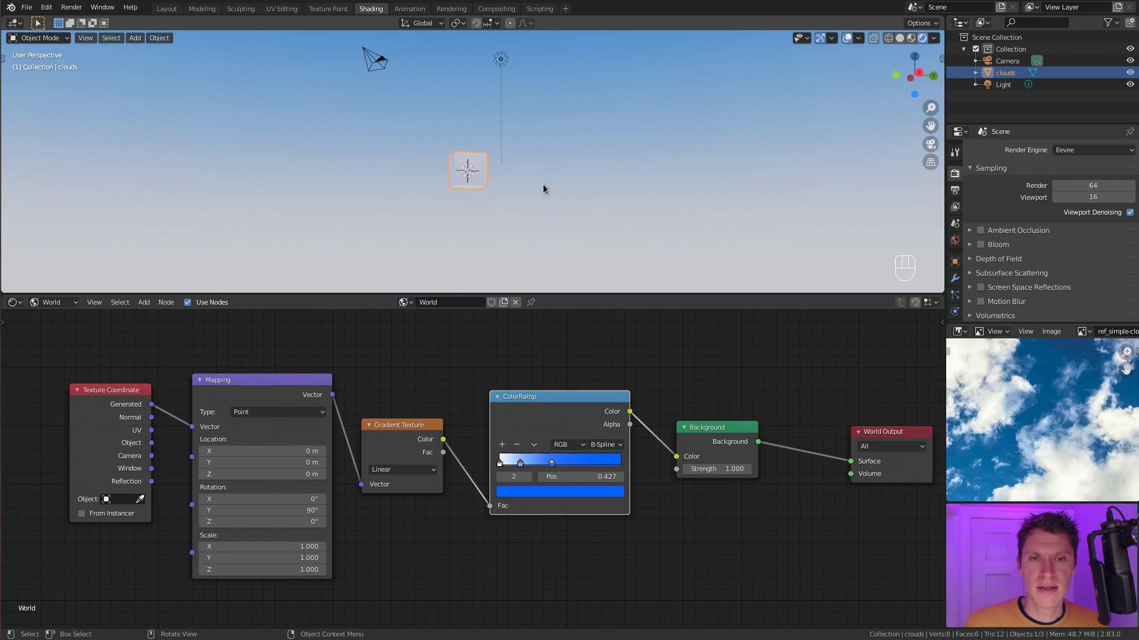
middle_drag(543, 184, 552, 159)
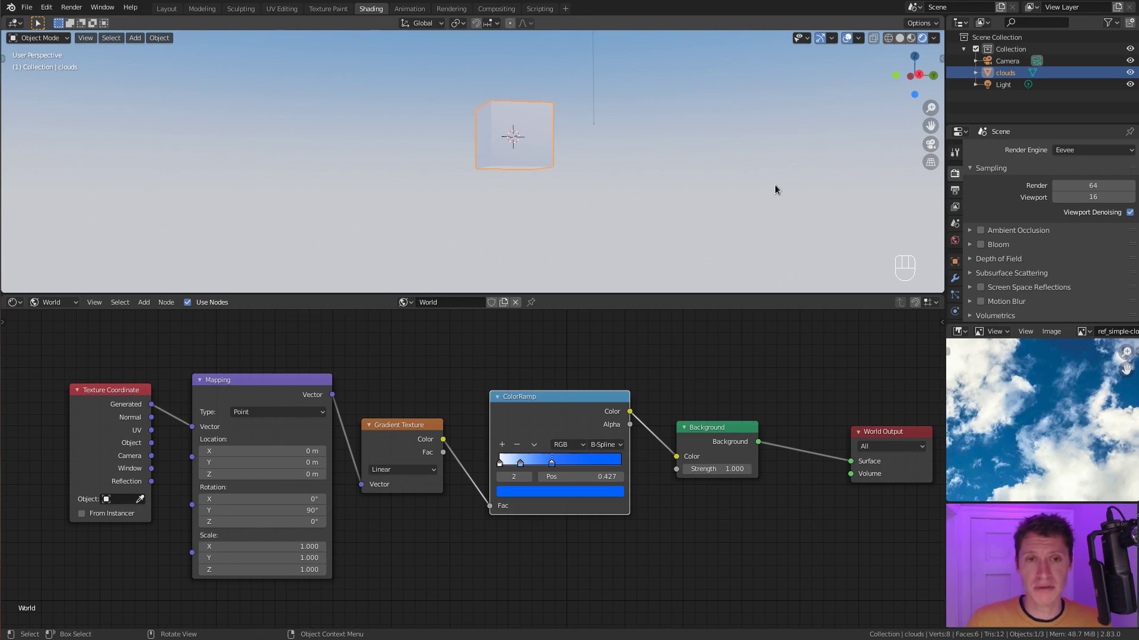
middle_drag(749, 188, 435, 229)
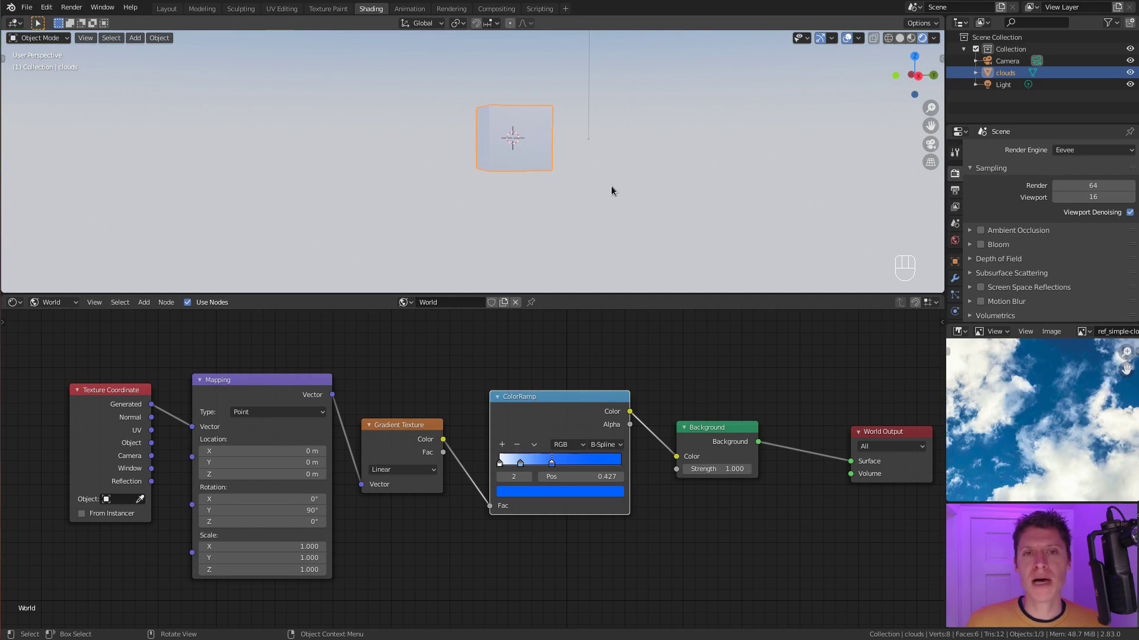
middle_drag(610, 186, 561, 74)
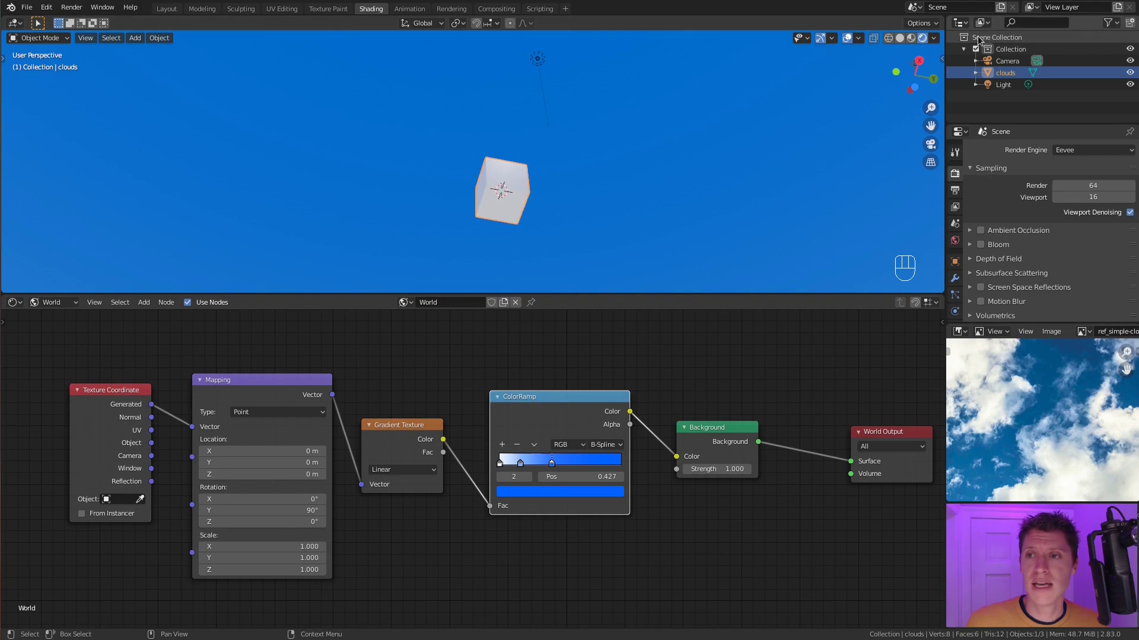
Lock the camera to the view and aim it upward so it sees the cube from below against the blue sky.
key(KP_0)
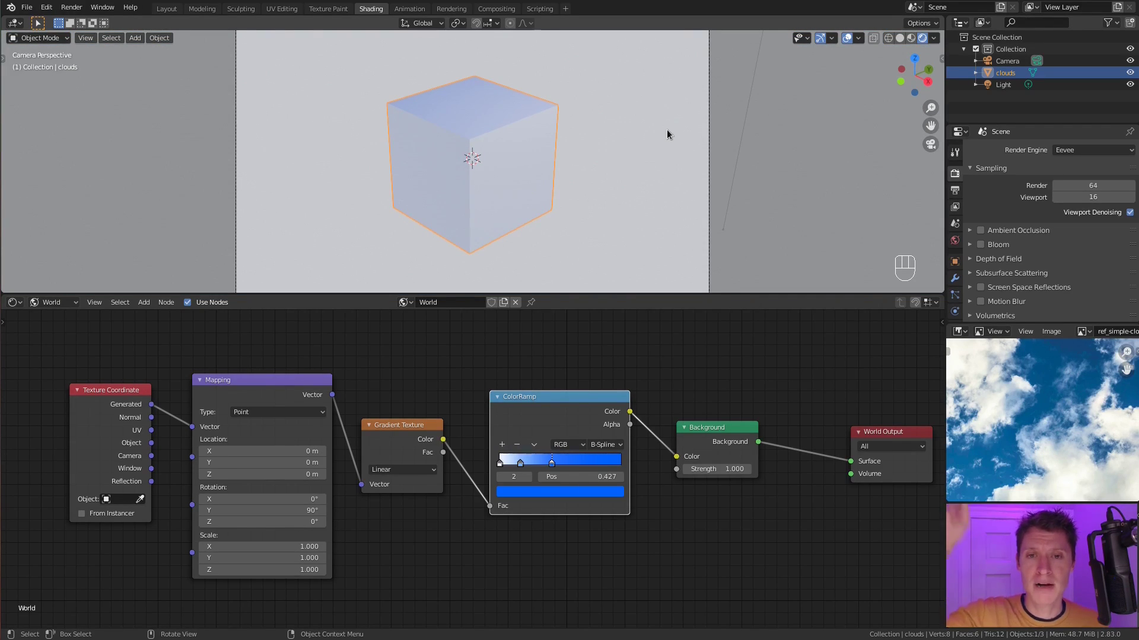
key(n)
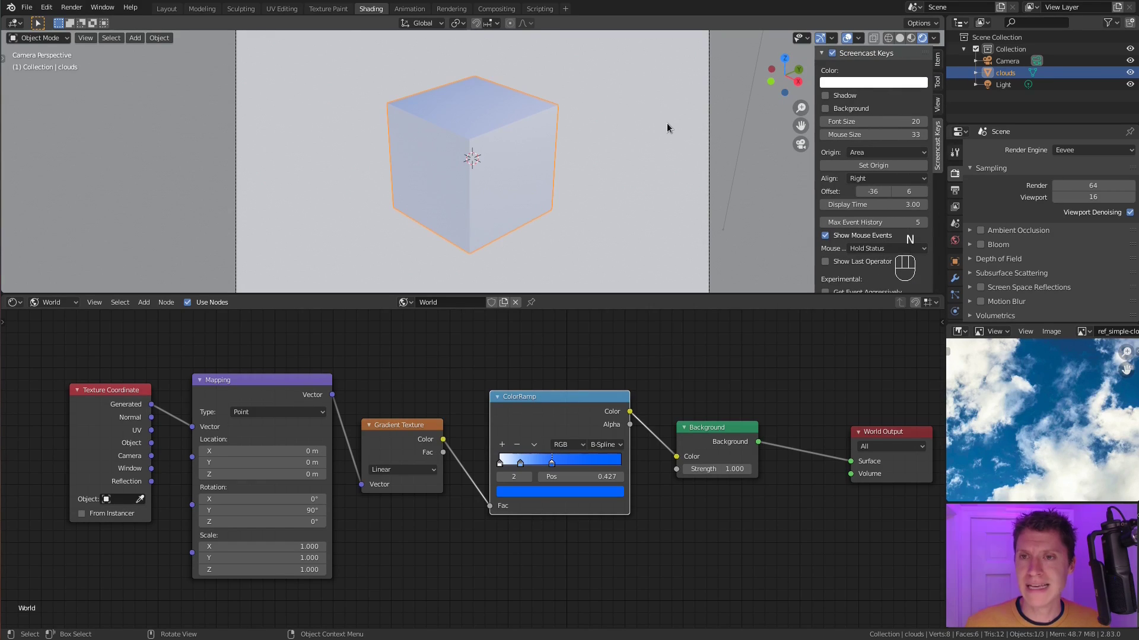
click(937, 105)
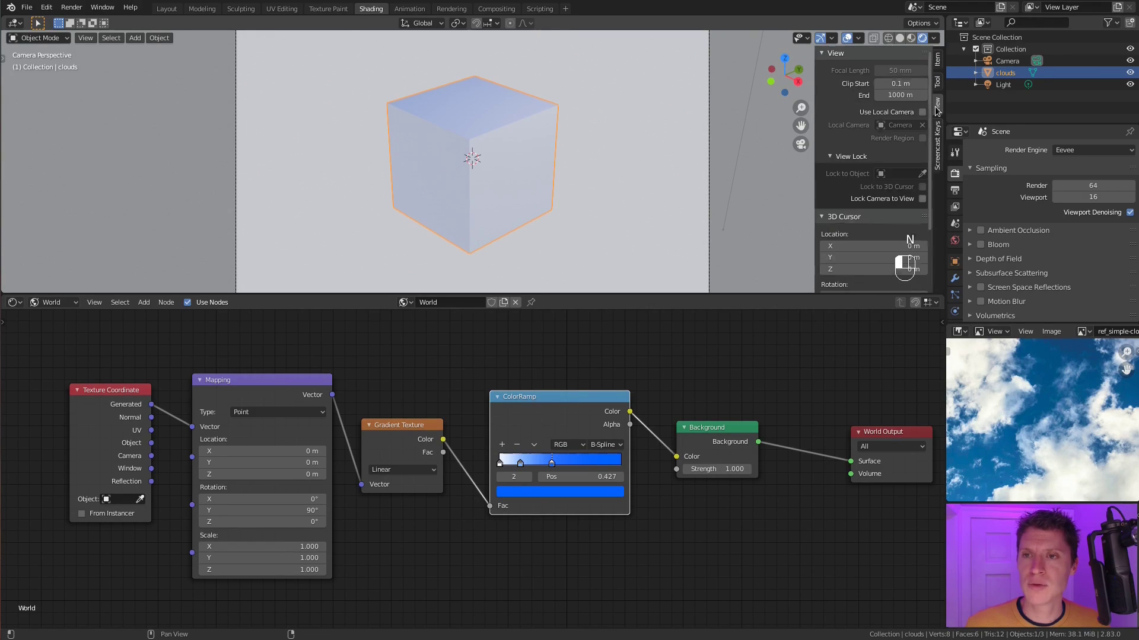
click(922, 198)
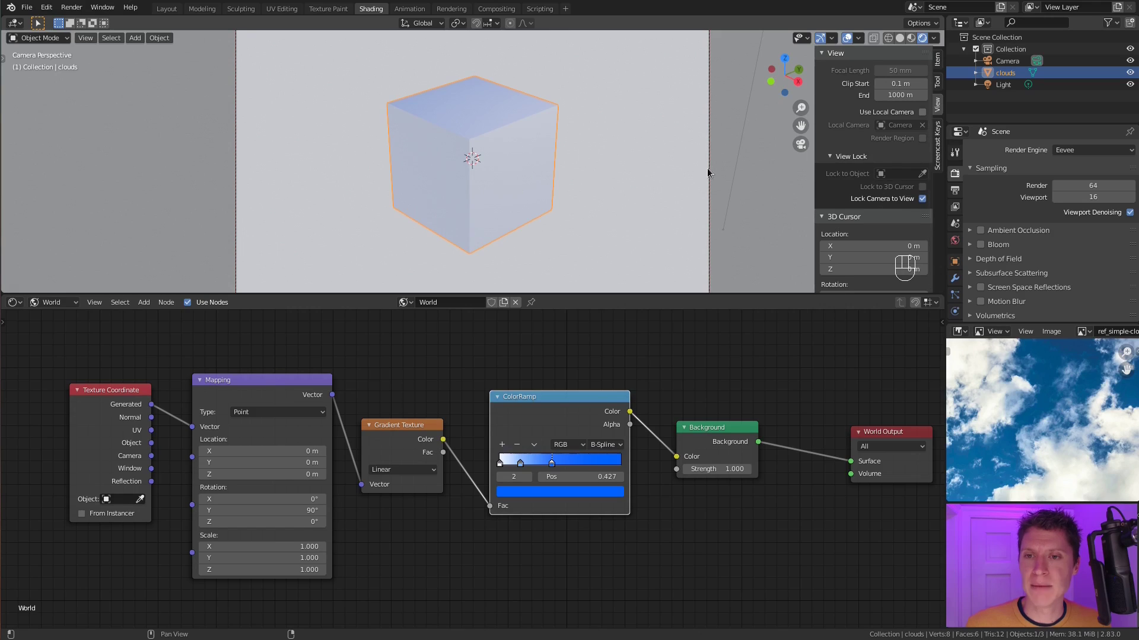
middle_drag(558, 167, 561, 118)
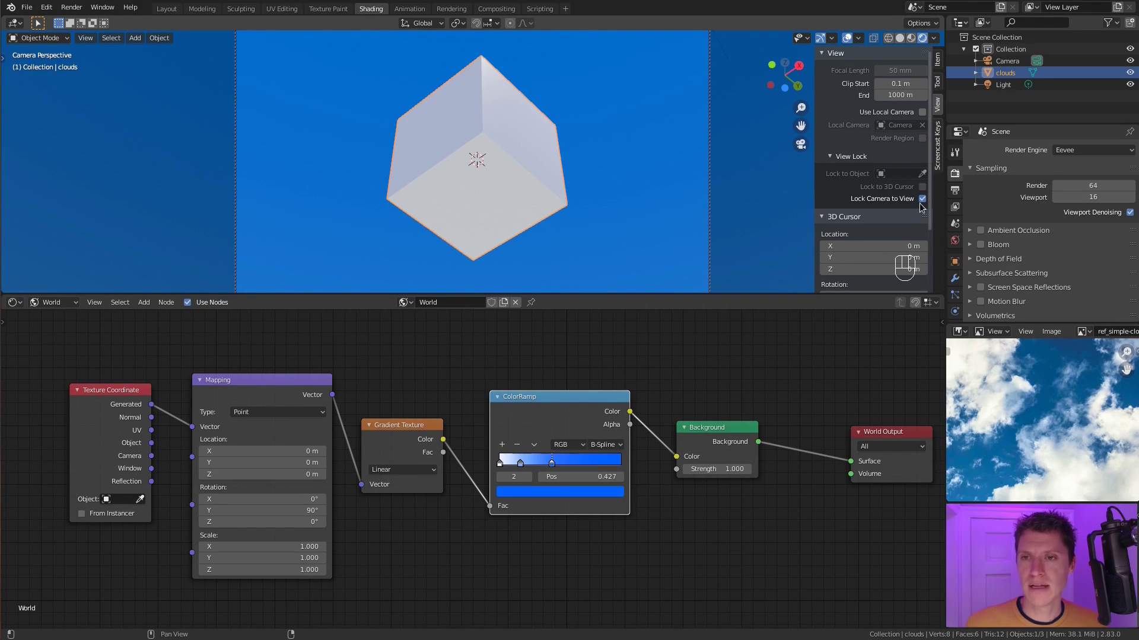
key(n)
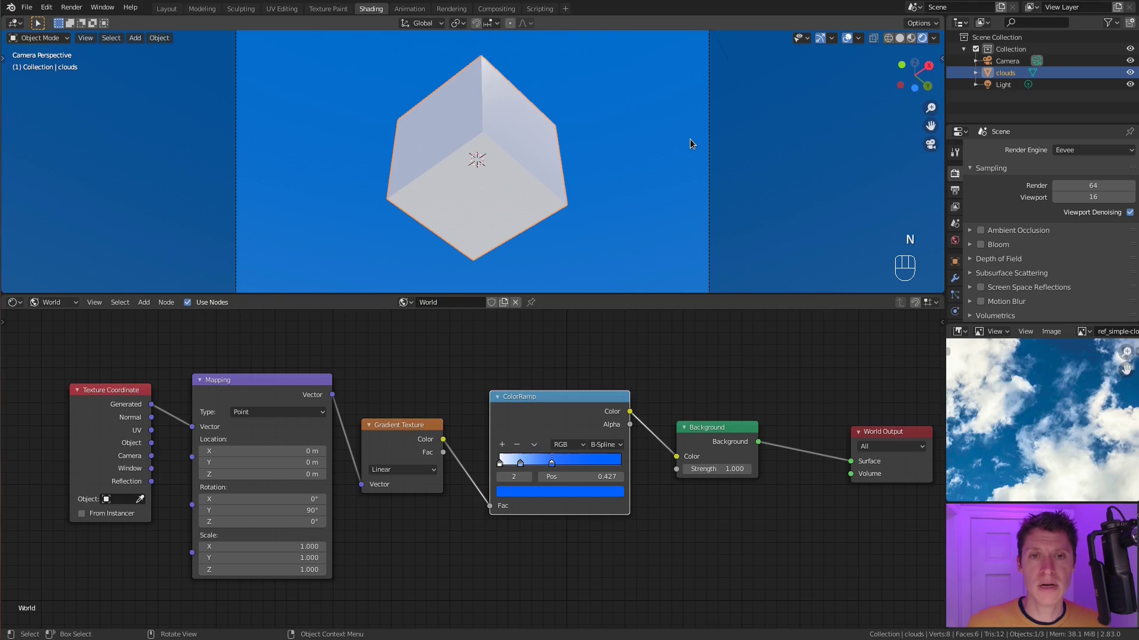
Move the ColorRamp's blue stop farther from white, add another stop at 0.909 and colour it a deeper blue.
mouse_move(641, 148)
ctrl+middle_down()
mouse_move(634, 119)
mouse_move(631, 148)
ctrl+middle_up()
drag(555, 462, 581, 468)
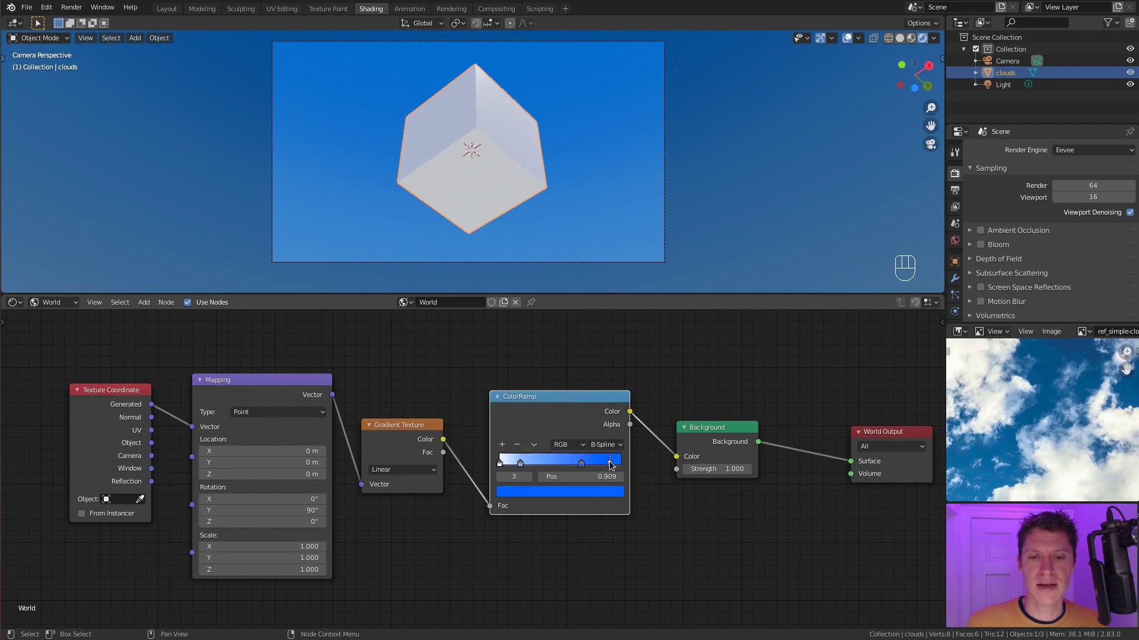
click(541, 493)
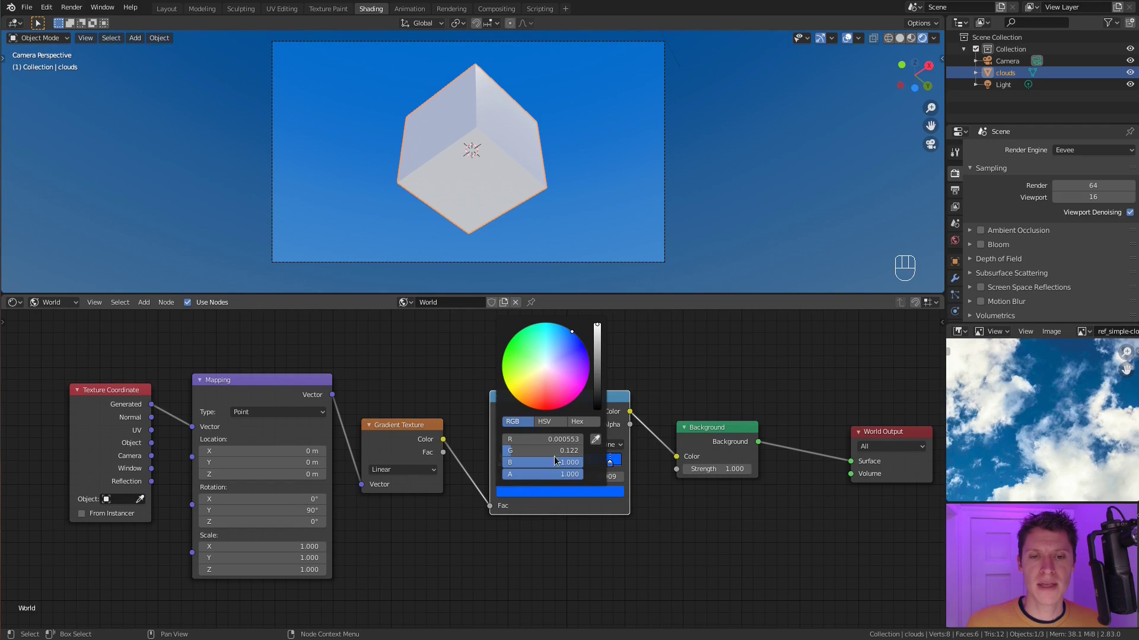
click(576, 335)
drag(575, 335, 597, 333)
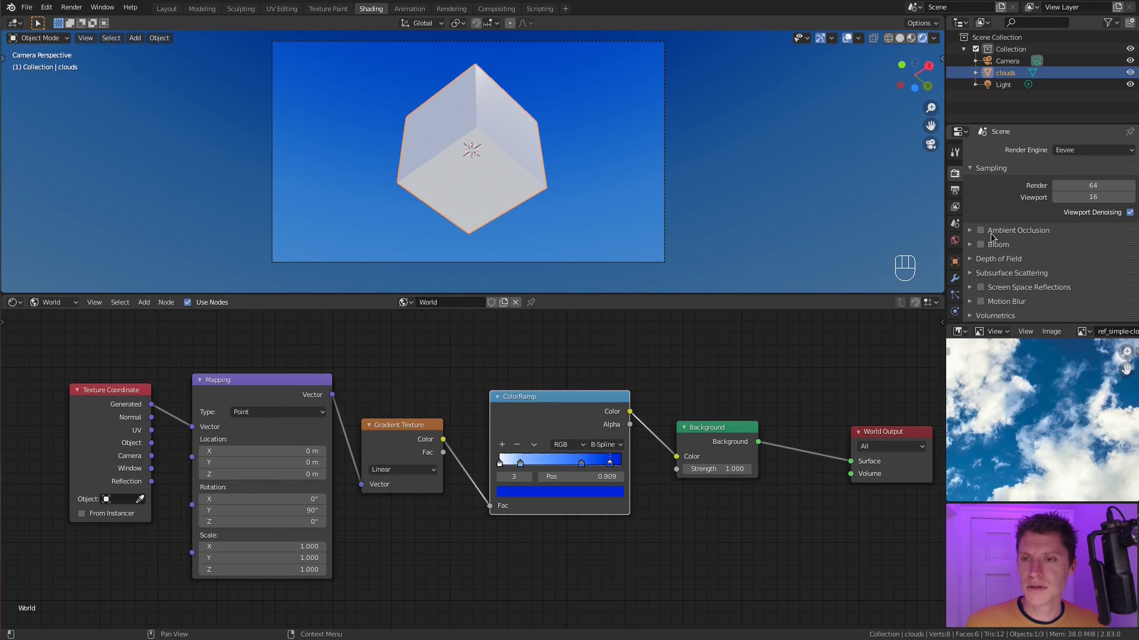
Set the camera's passepartout opacity to 1.000 so everything outside the camera frame is blacked out.
click(1009, 61)
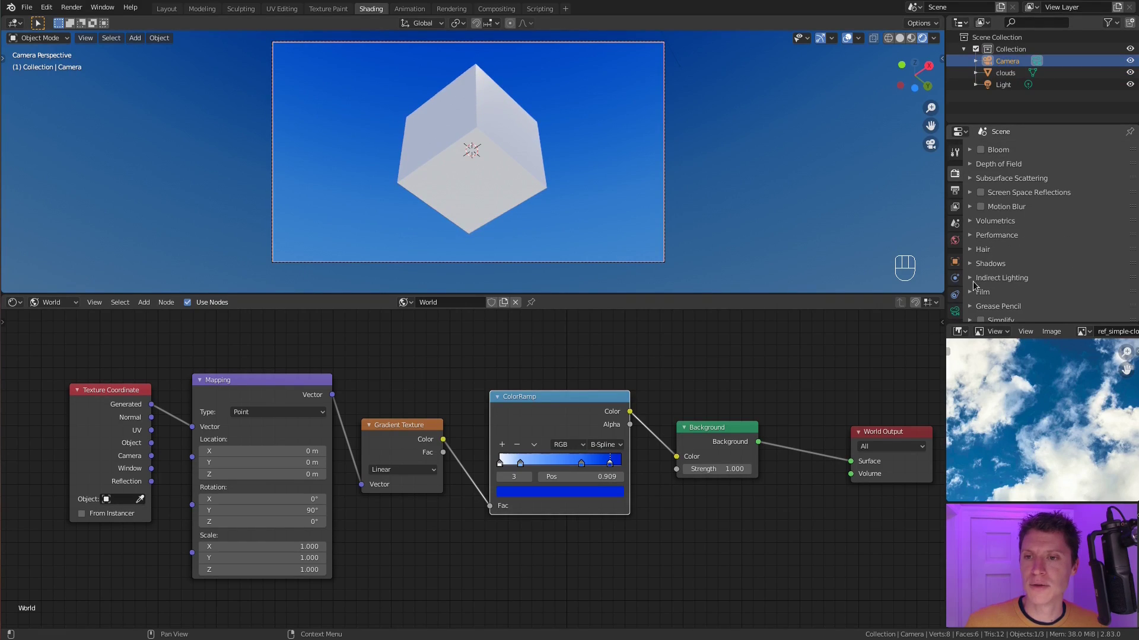
click(954, 311)
scroll(1017, 240, down, 3)
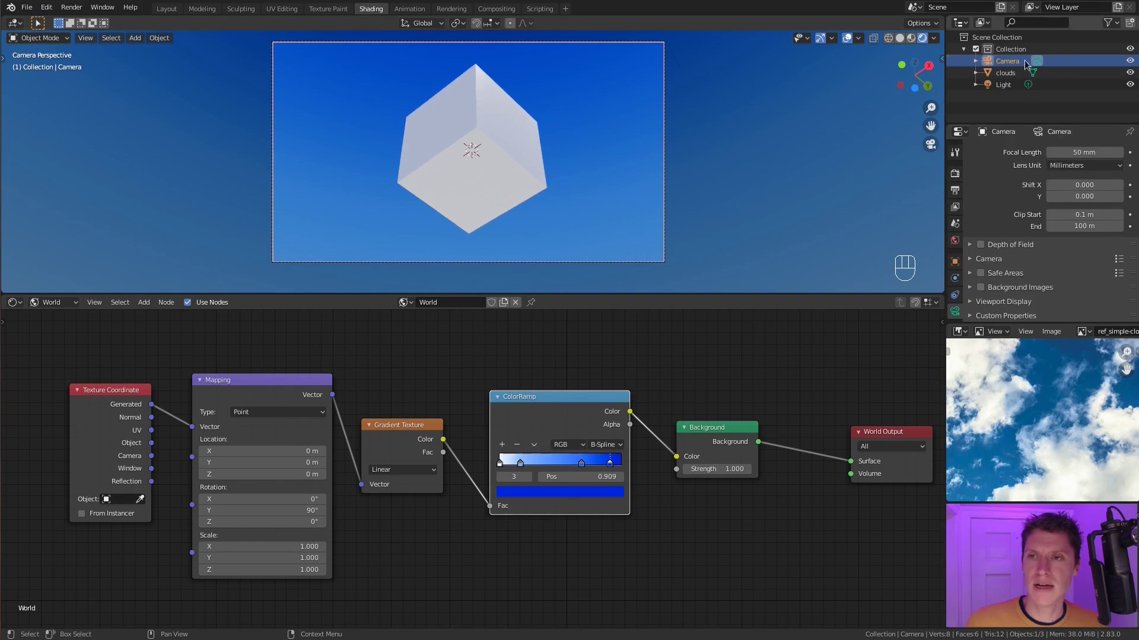
click(1006, 301)
scroll(1006, 299, down, 3)
click(979, 303)
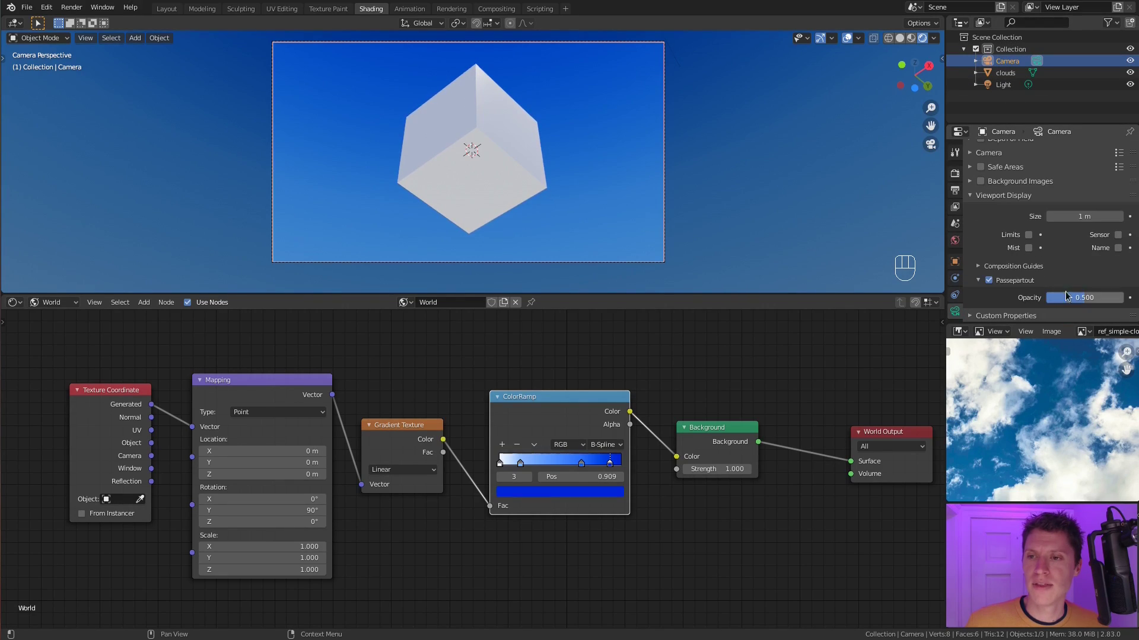
drag(1068, 297, 1123, 297)
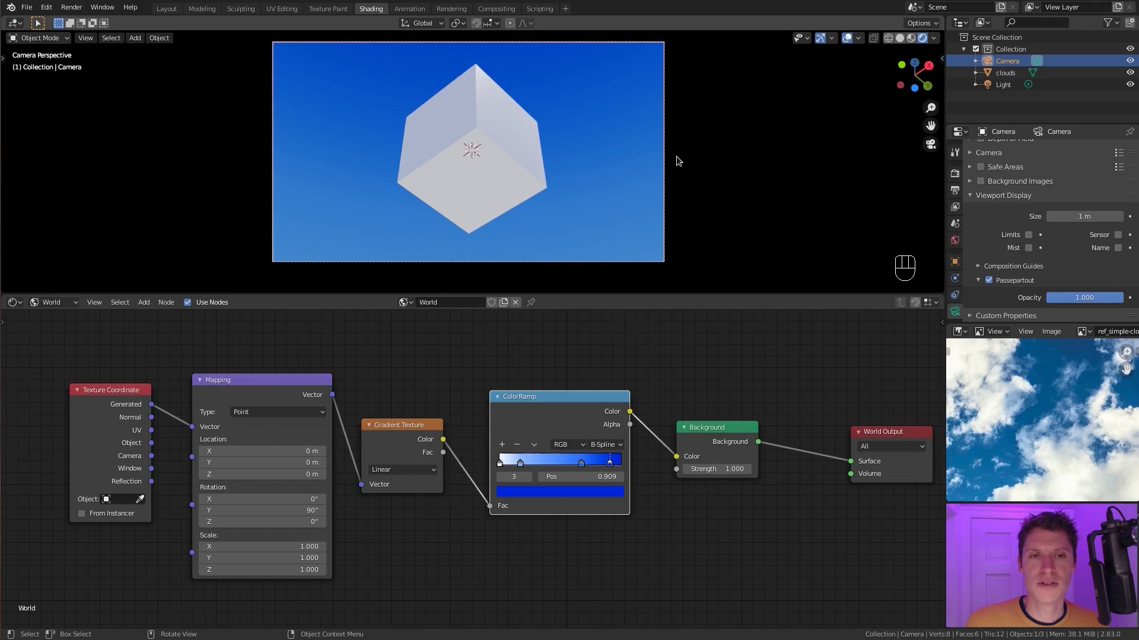
ctrl+middle_drag(609, 154, 607, 153)
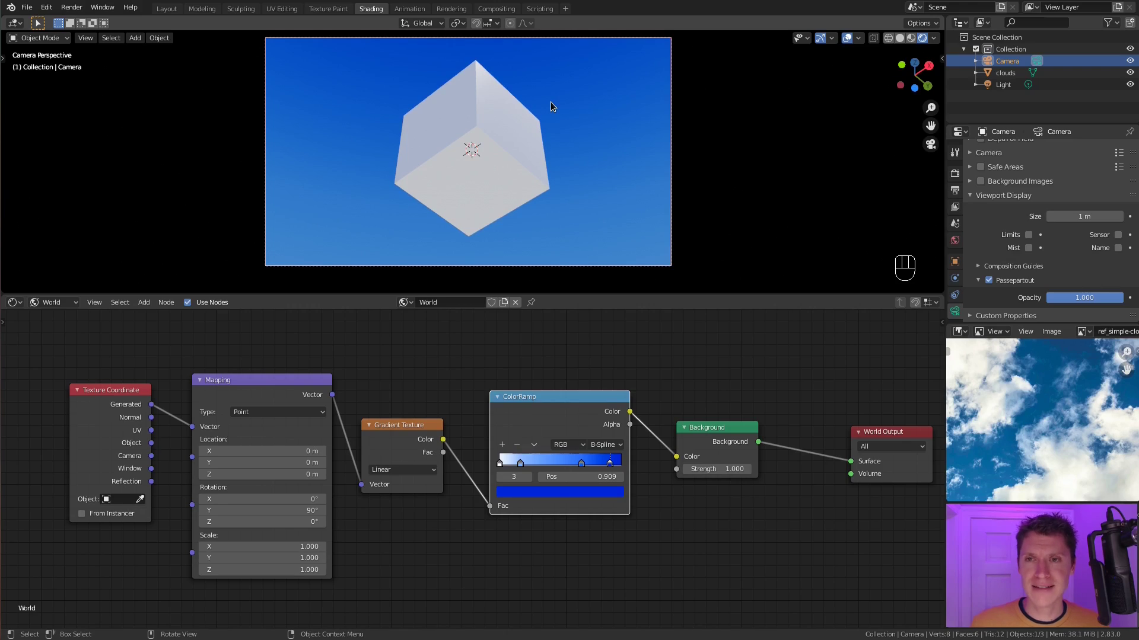
Switch the shader editor from the world to the cube's object material and rename that material clouds.
click(495, 106)
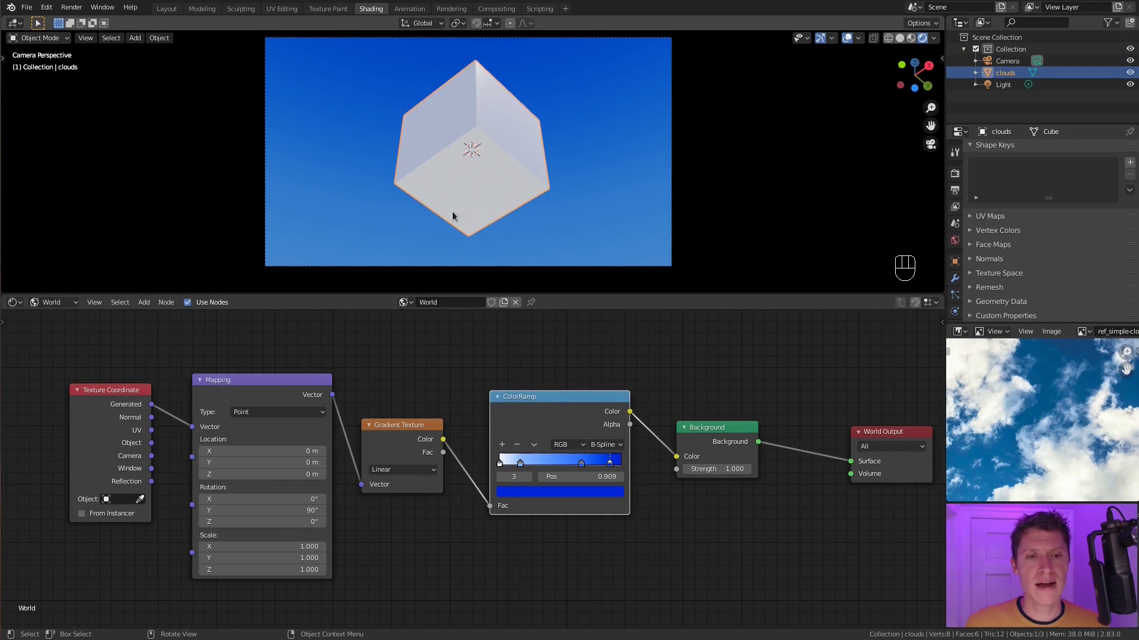
click(53, 302)
click(48, 315)
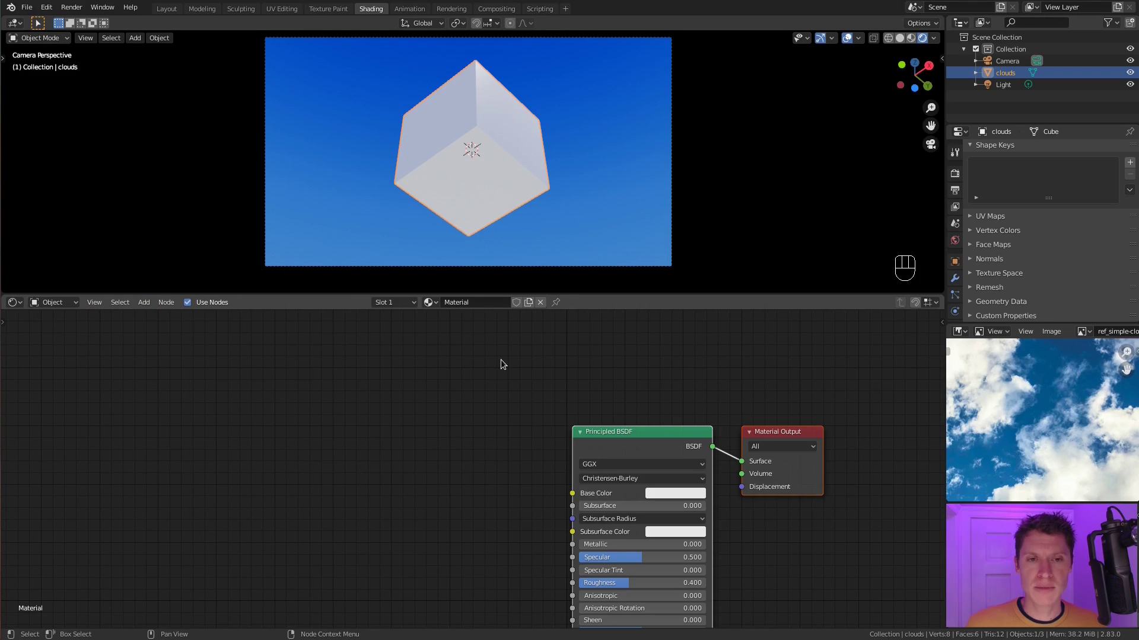
click(479, 306)
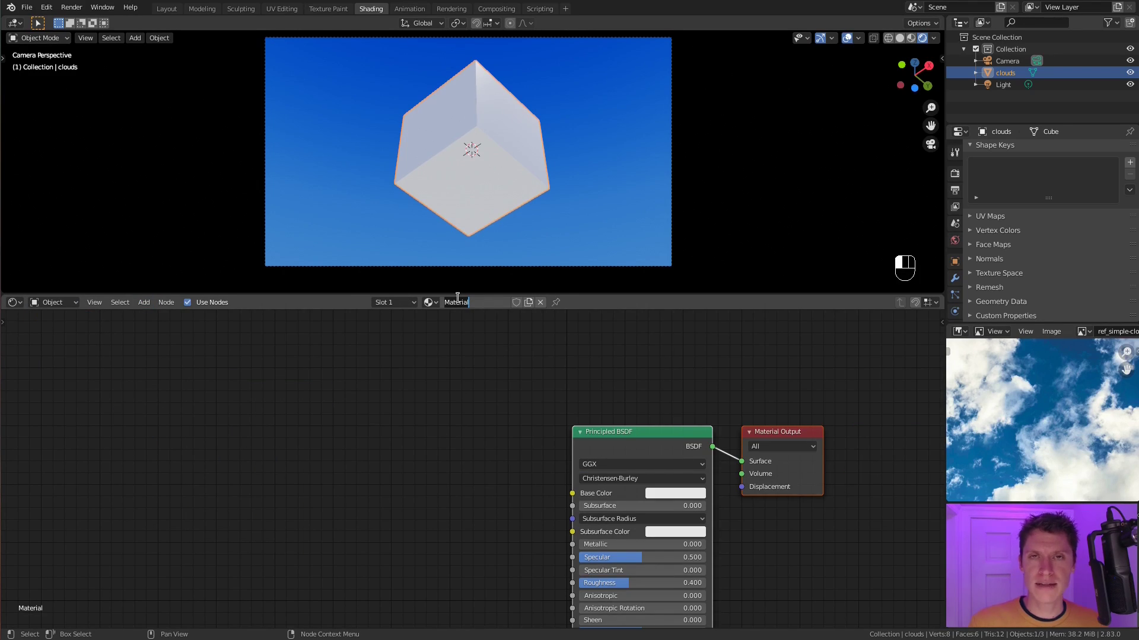
text(clouds)
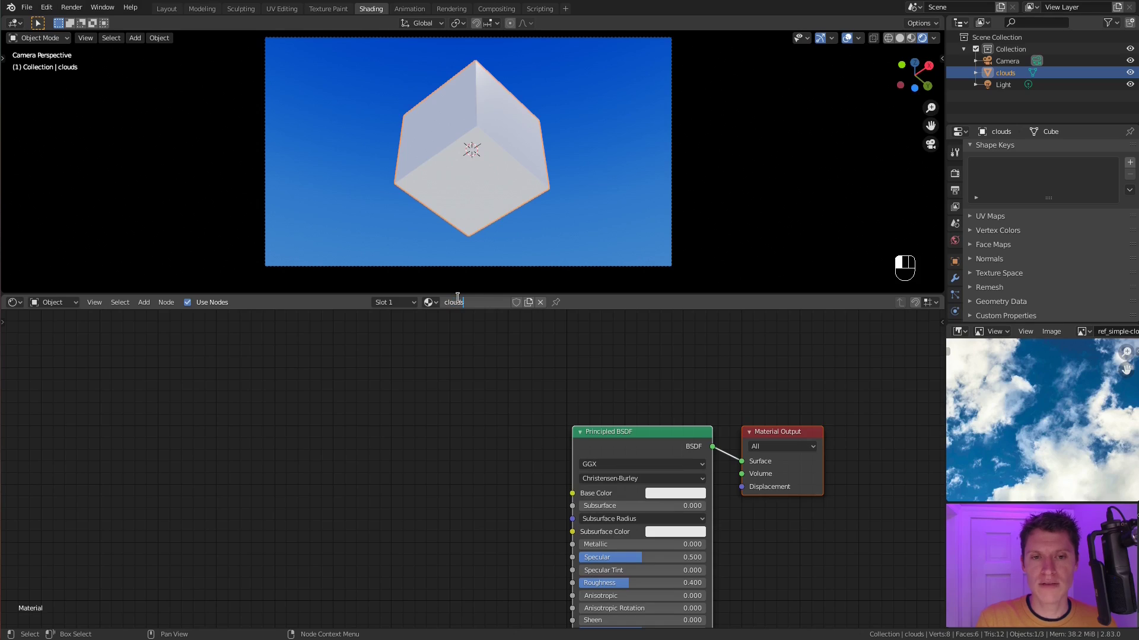
key(Return)
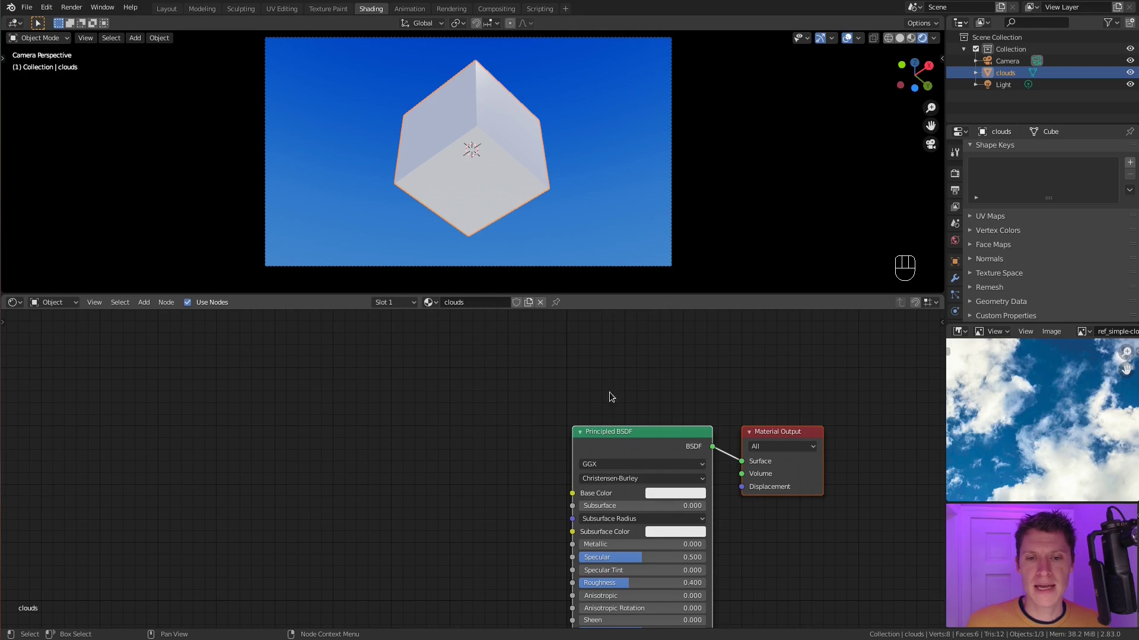
Replace the Principled BSDF with a Principled Volume node and connect it to the Material Output's Volume input.
scroll(627, 433, down, 3)
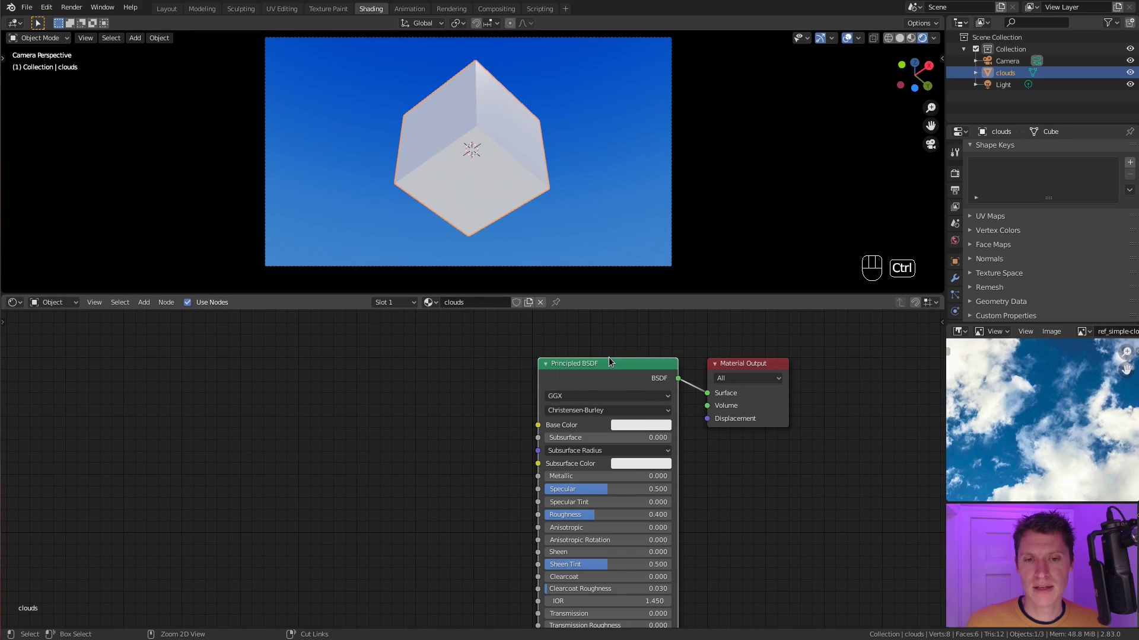
key(ctrl+x)
key(shift+a)
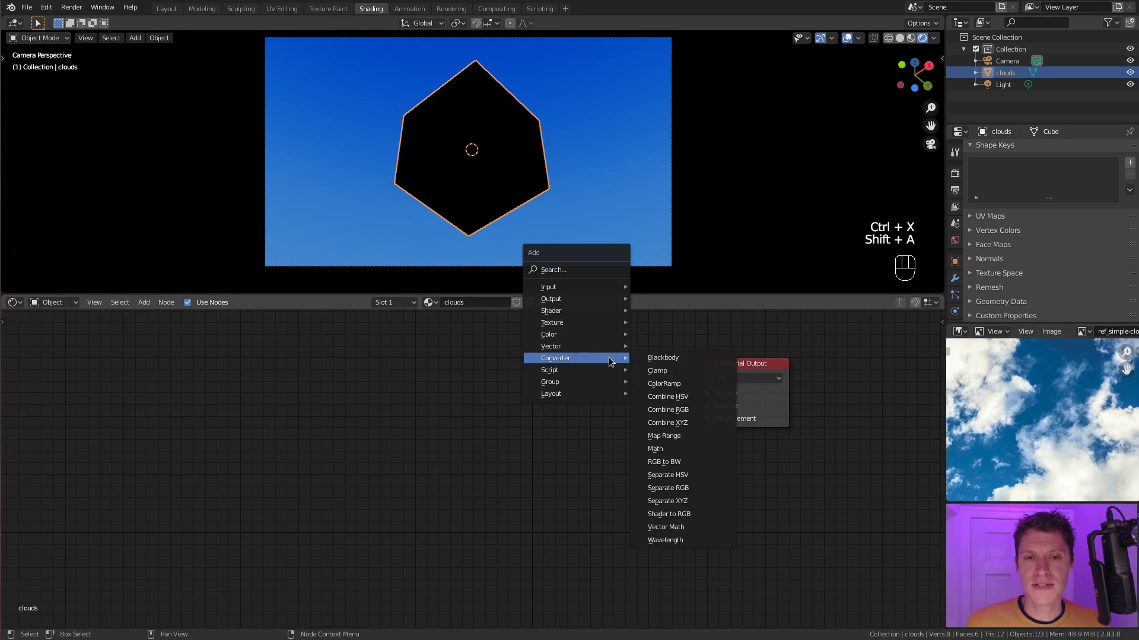
mouse_move(575, 309)
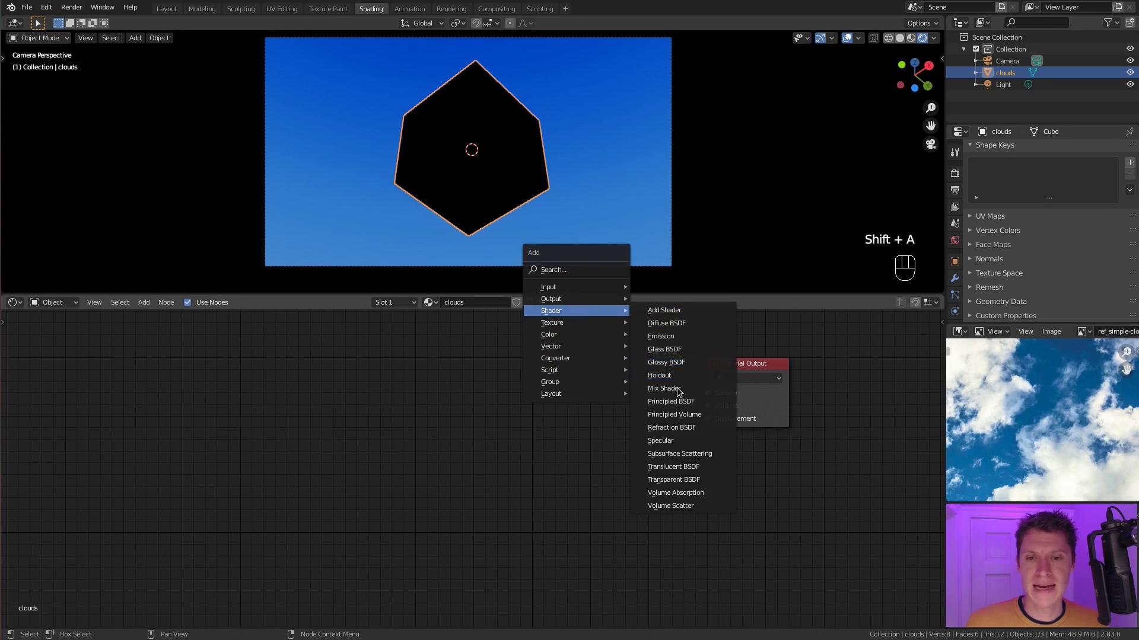
click(675, 415)
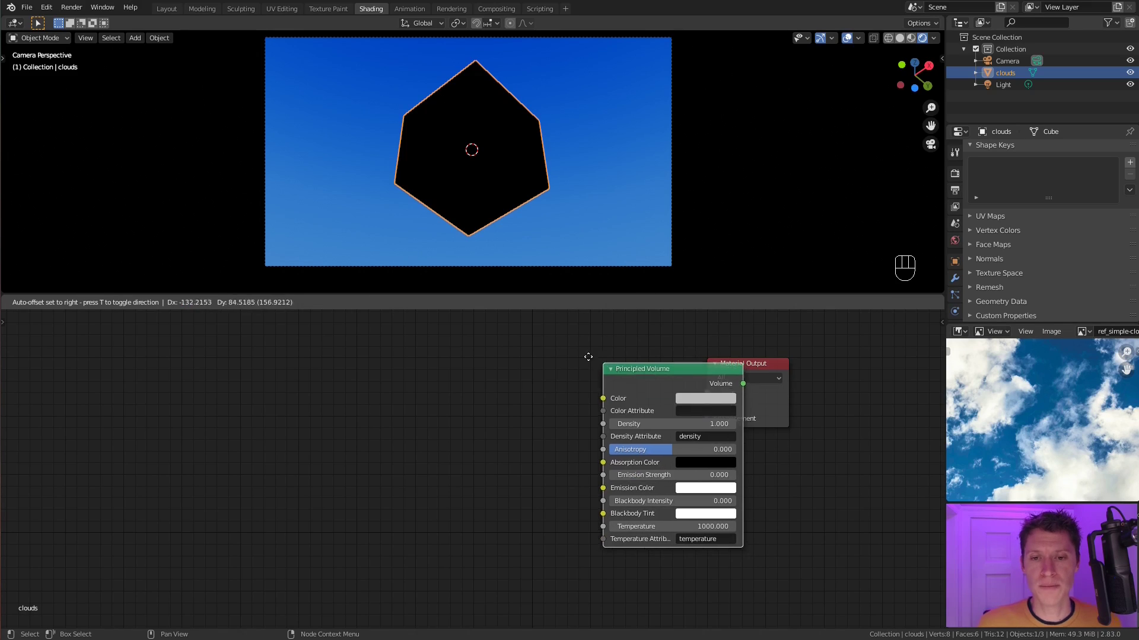
click(506, 352)
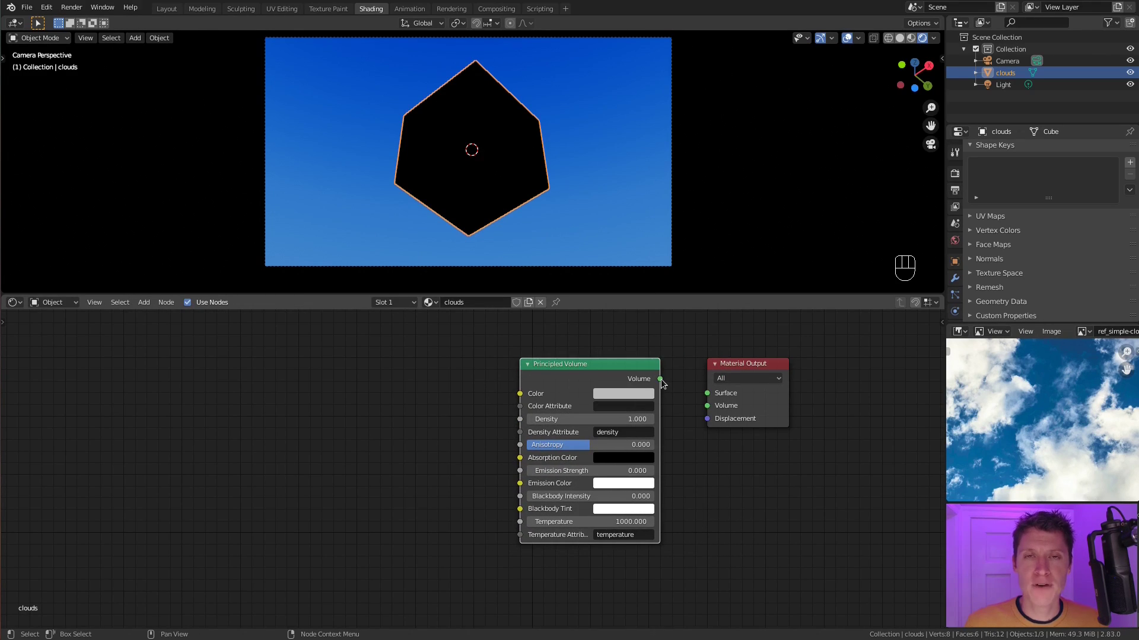
drag(660, 379, 710, 410)
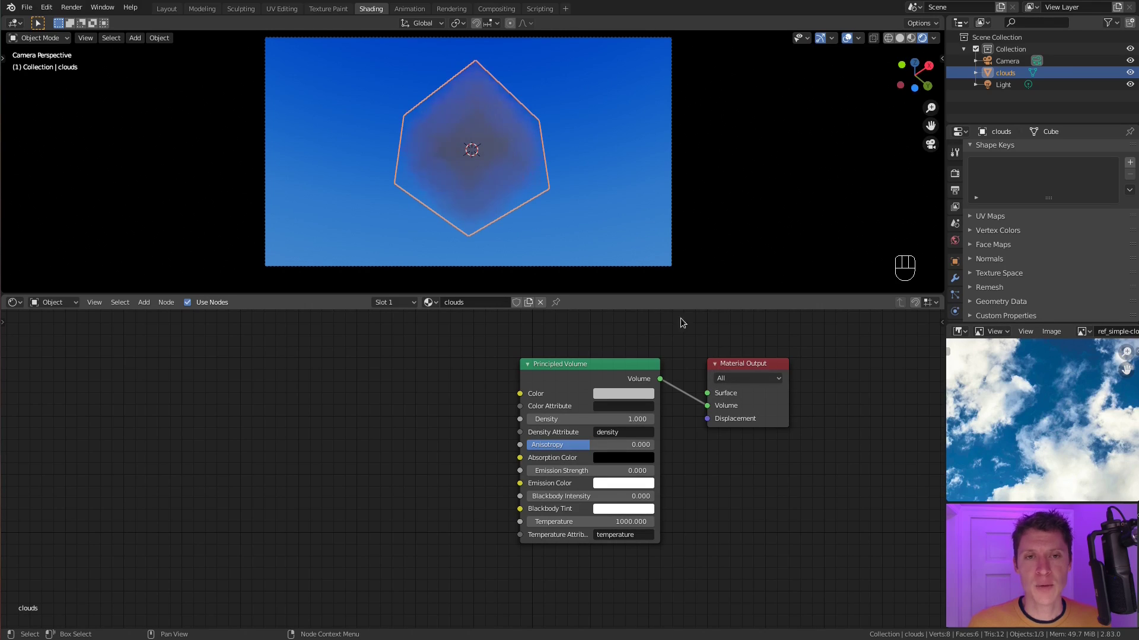
Inspect the volume from several angles and set the Principled Volume's Color to pure white, with R, G and B at 1.
middle_drag(511, 103, 485, 166)
scroll(511, 143, up, 2)
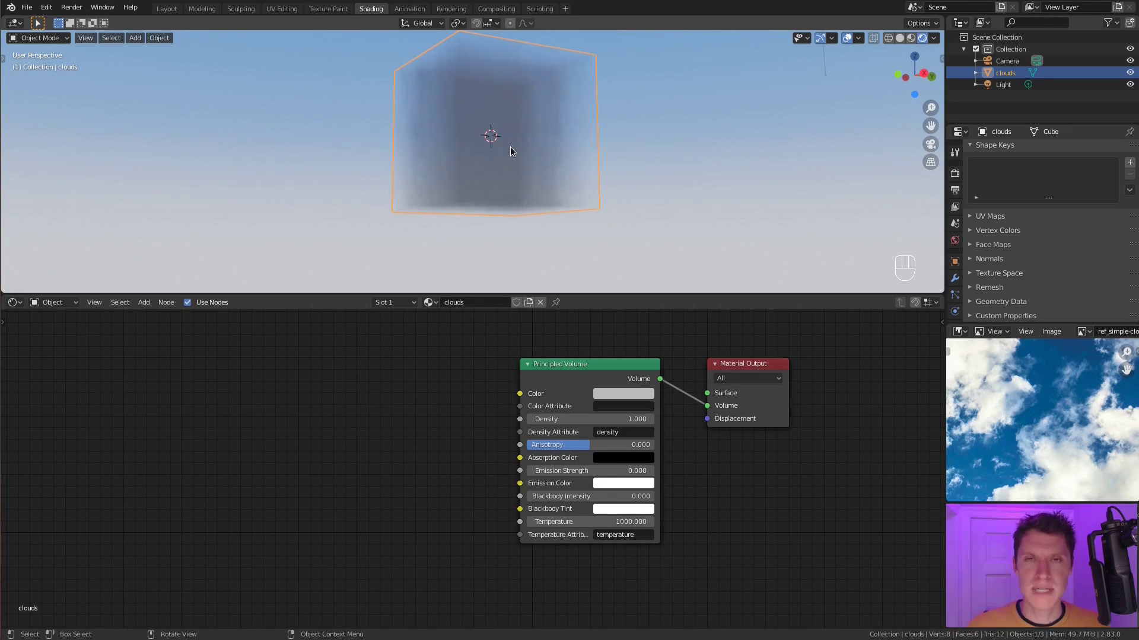
middle_drag(499, 146, 529, 109)
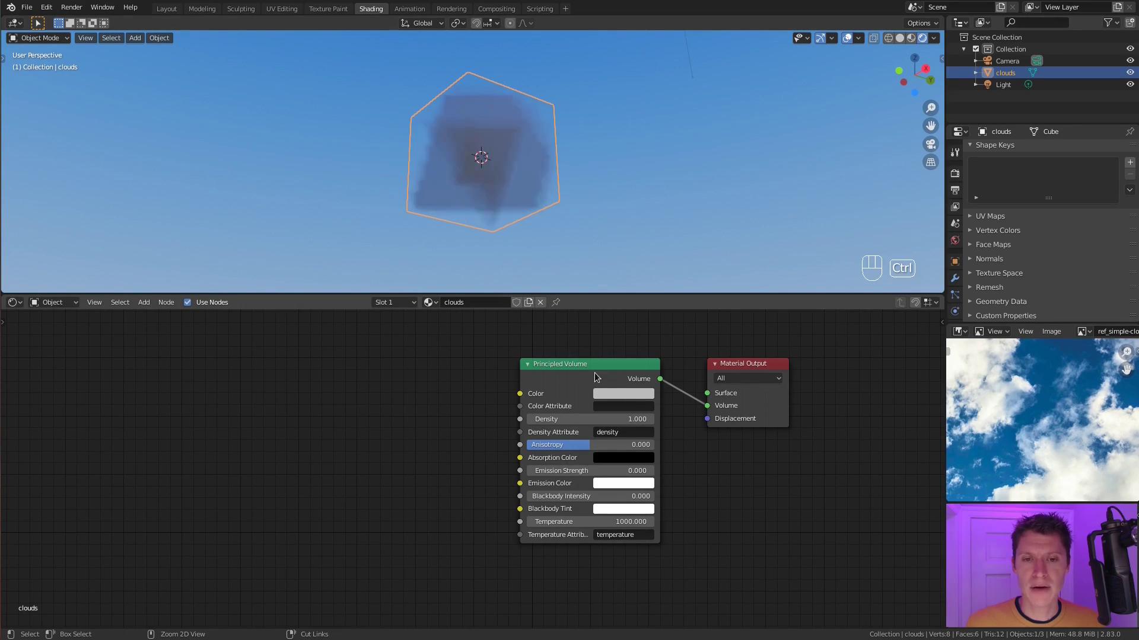
ctrl+middle_drag(534, 328, 593, 411)
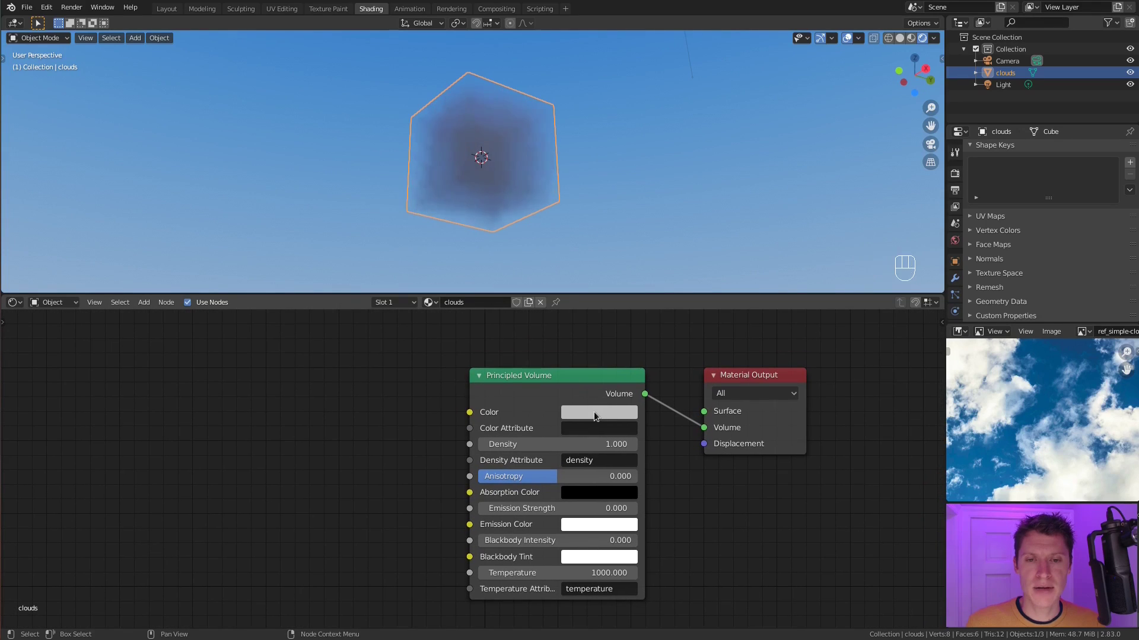
click(593, 412)
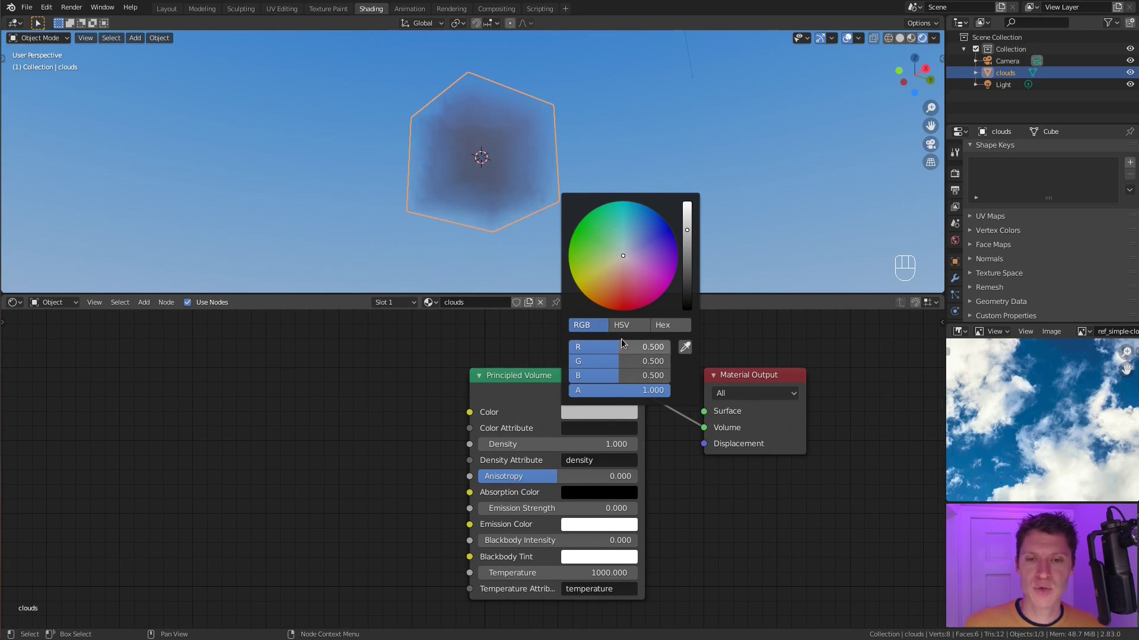
drag(623, 346, 623, 375)
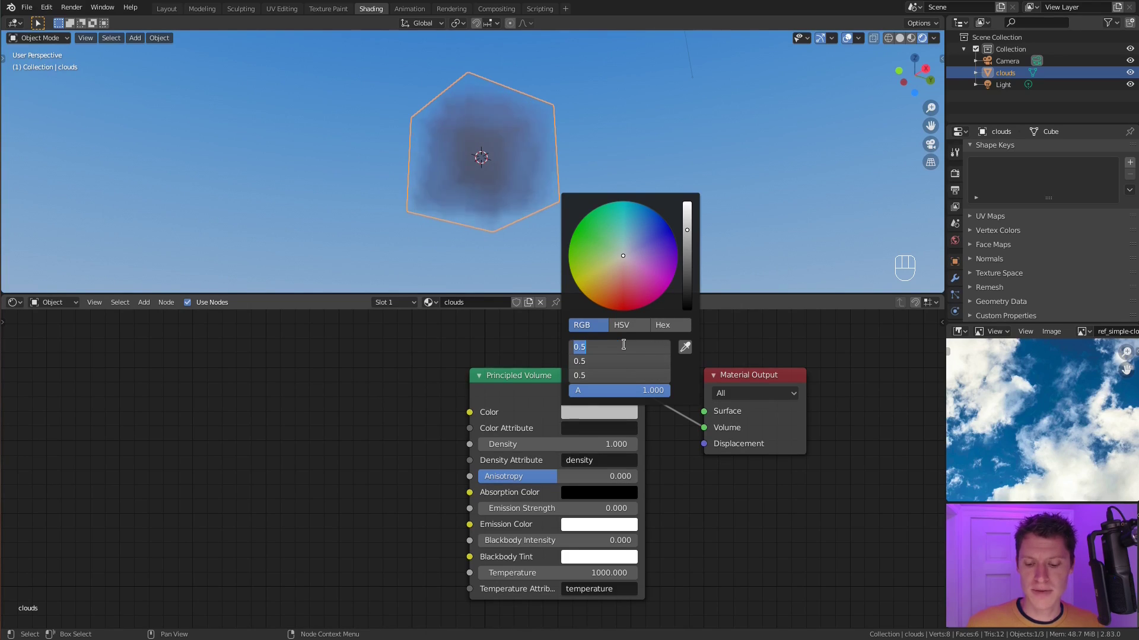
text(1)
key(Return)
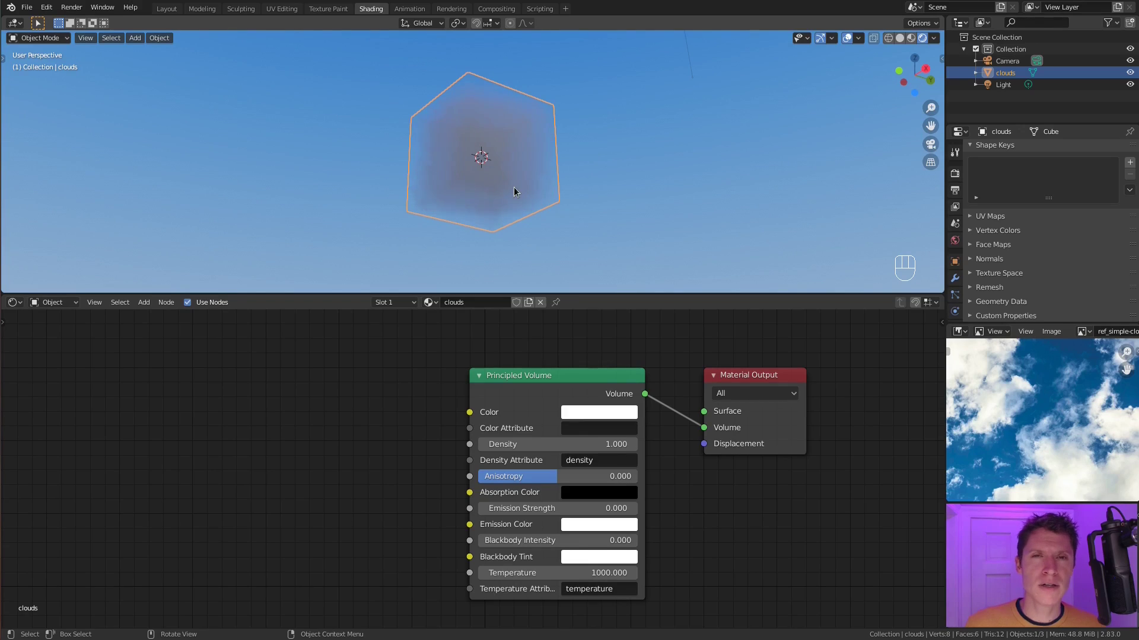
Select the light above the cube and change its type from Point to Sun.
middle_drag(514, 187, 519, 169)
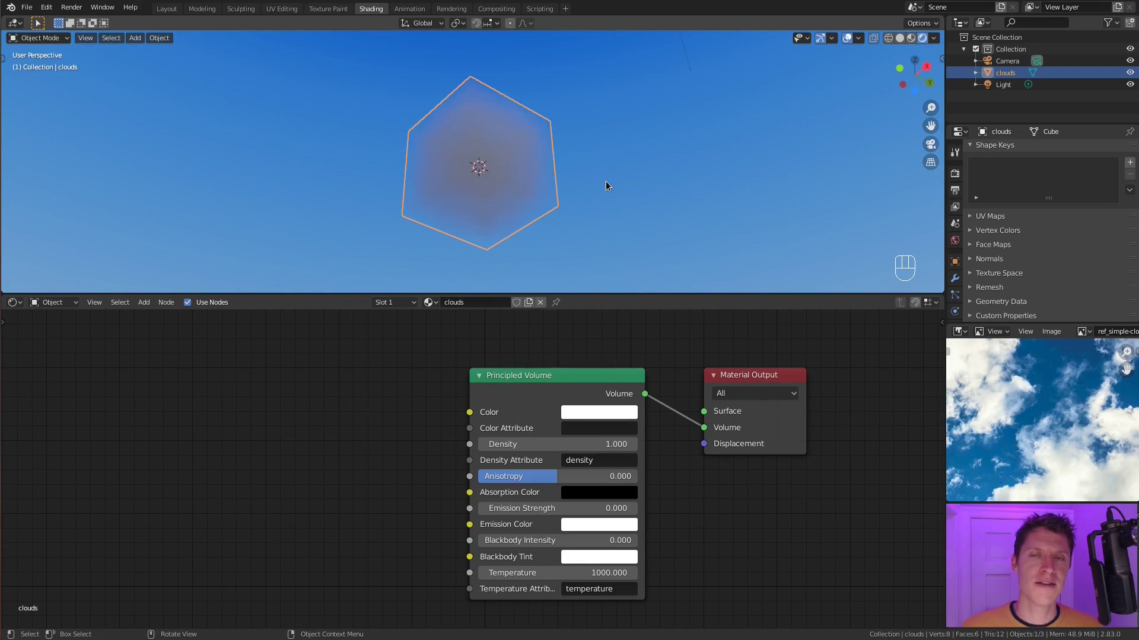
scroll(610, 148, down, 3)
middle_drag(615, 115, 565, 93)
click(543, 87)
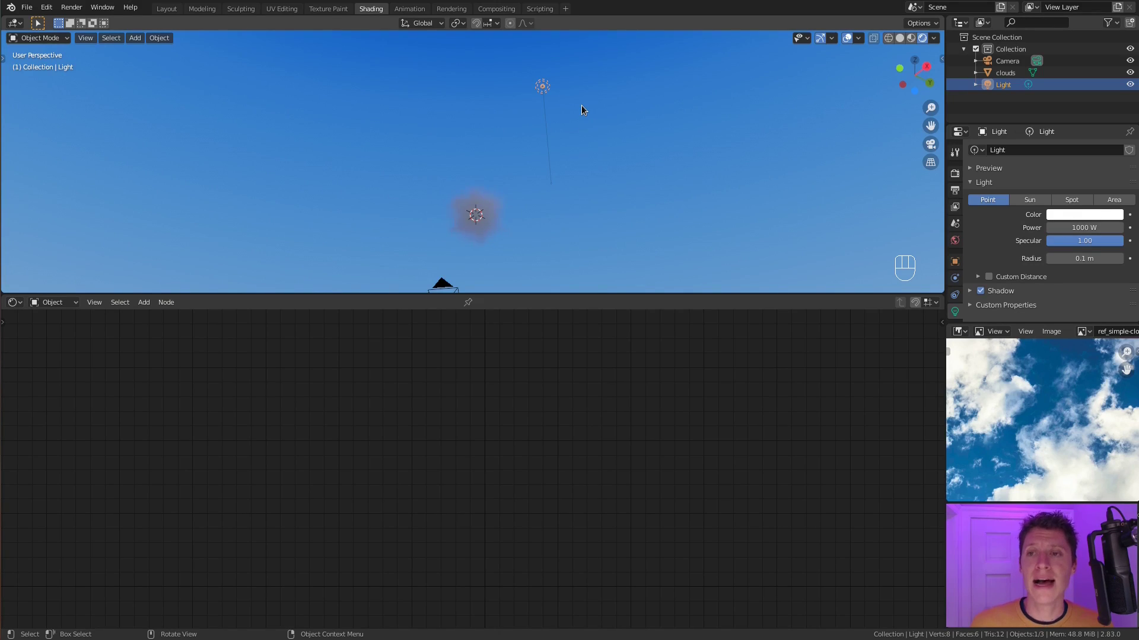
click(1029, 201)
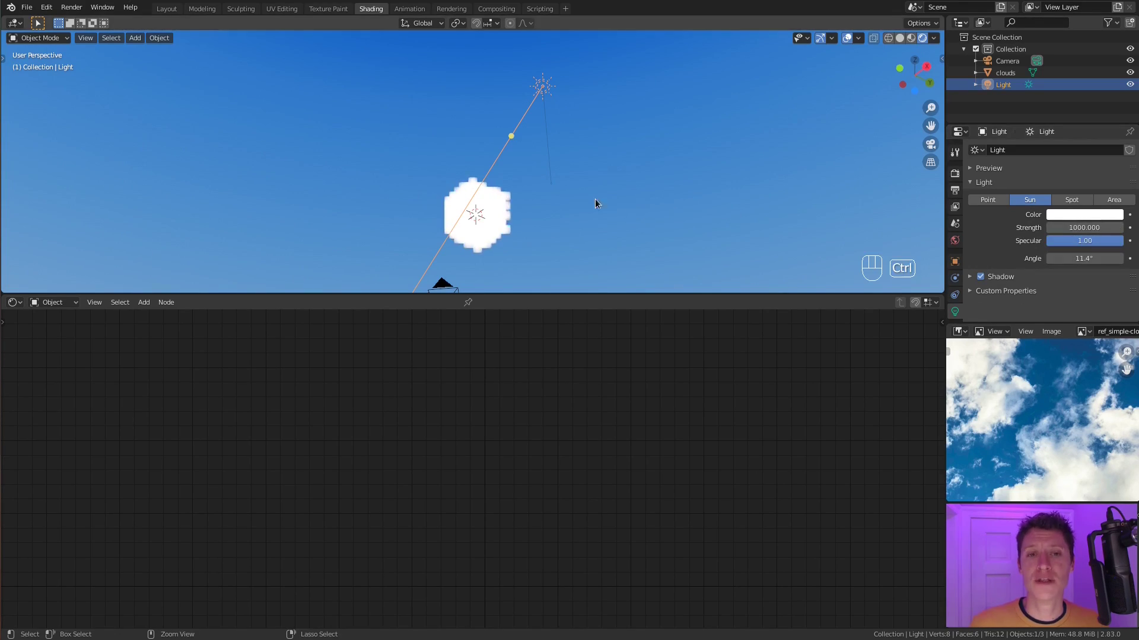
ctrl+middle_drag(596, 199, 555, 176)
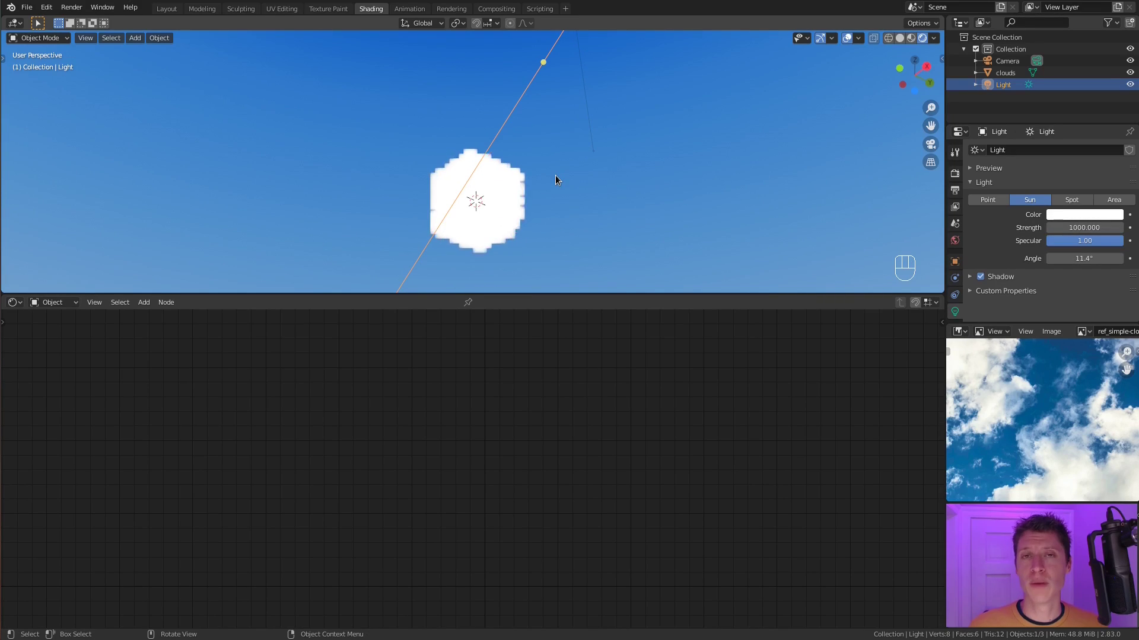
Set the sun light's strength to 10 and check the cloud volume through the camera.
click(1073, 227)
text(10)
key(Return)
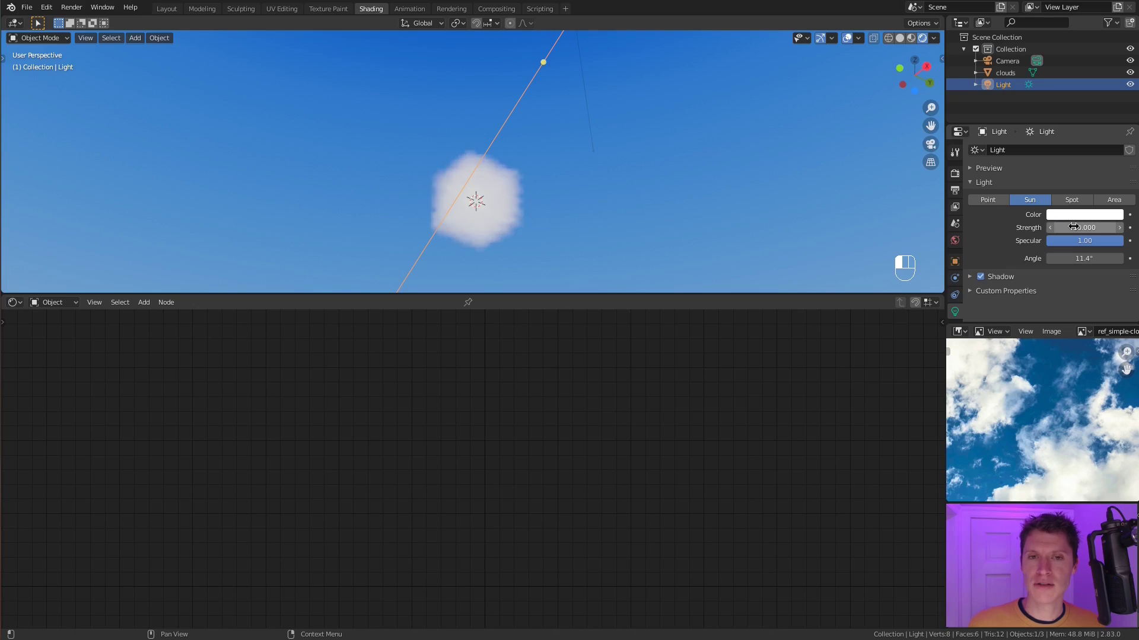
shift+middle_drag(596, 89, 591, 118)
key(KP_0)
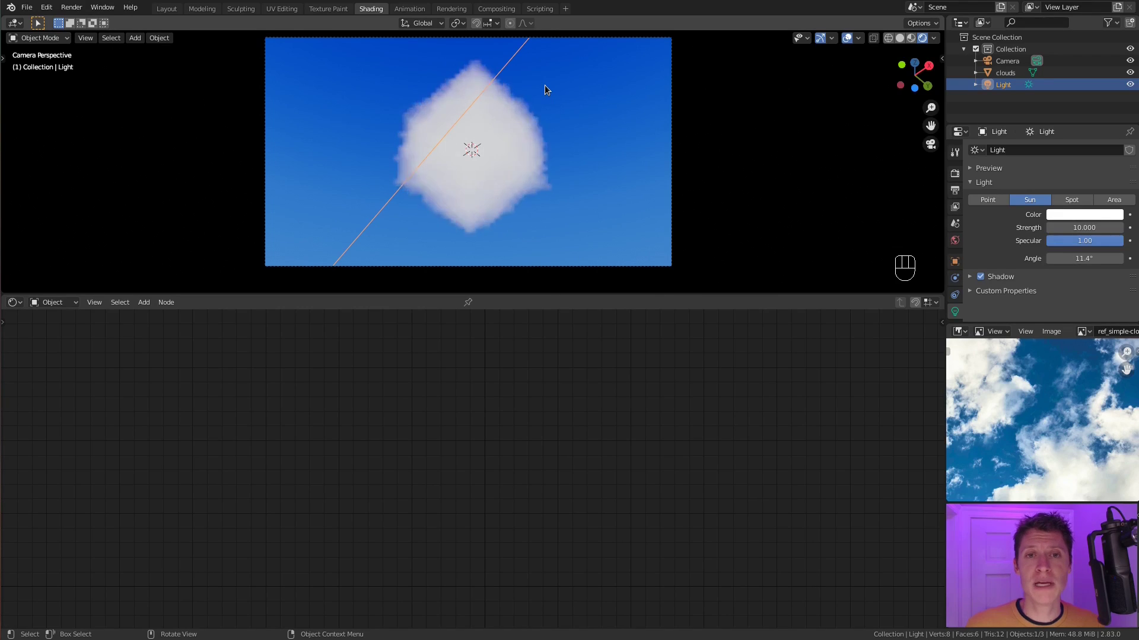
middle_drag(541, 85, 557, 116)
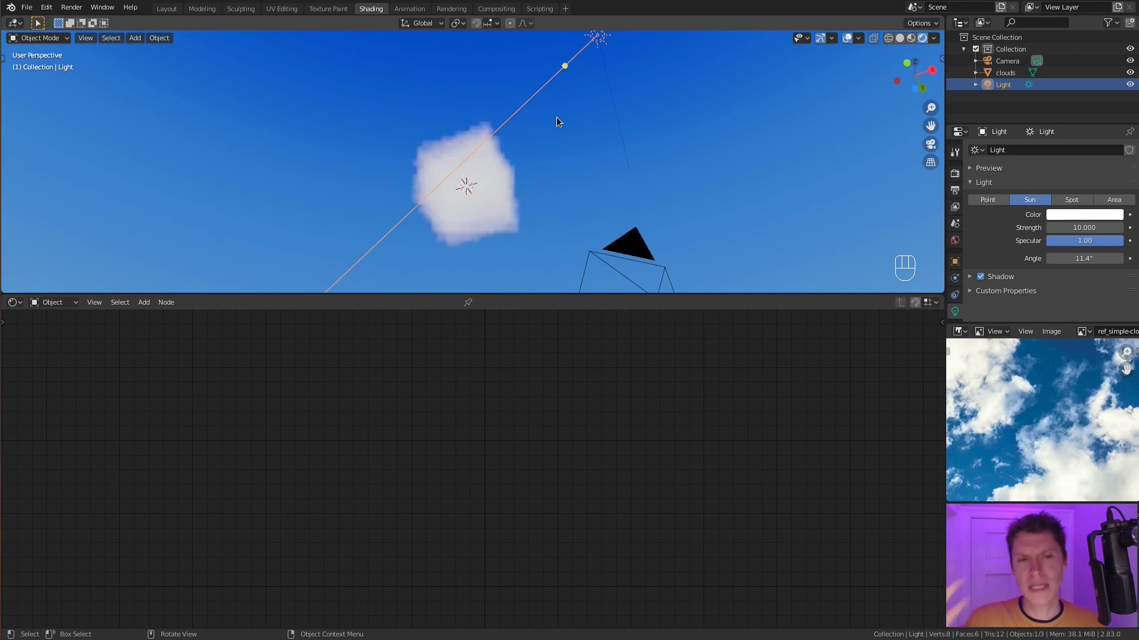
key(KP_0)
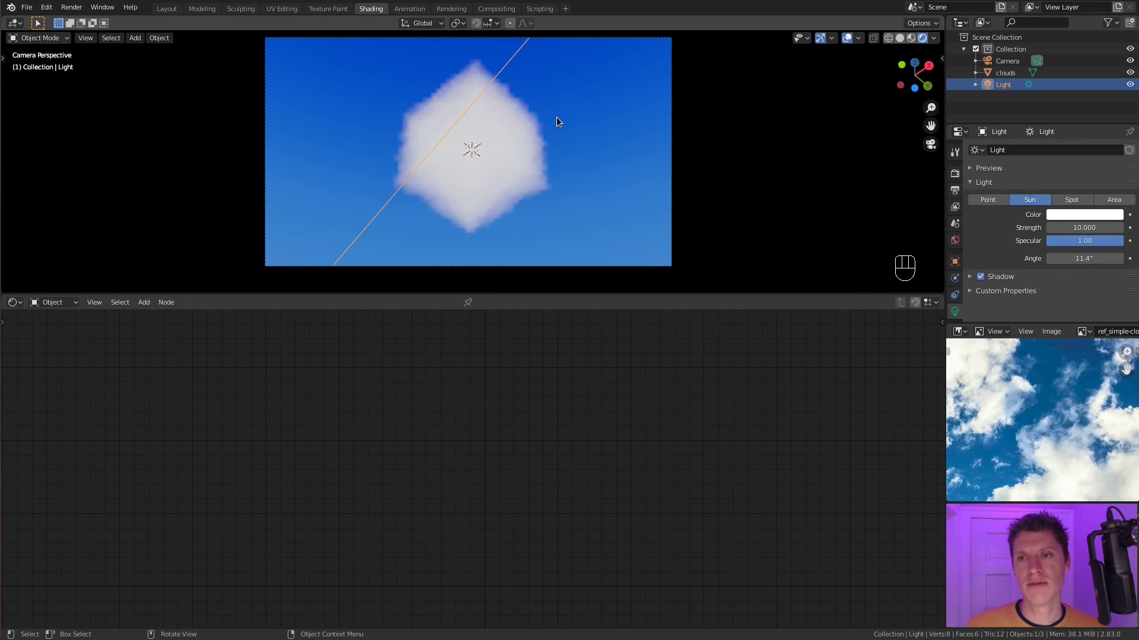
Enable Volumetric Shadows in the scene's Volumetrics render settings.
click(954, 174)
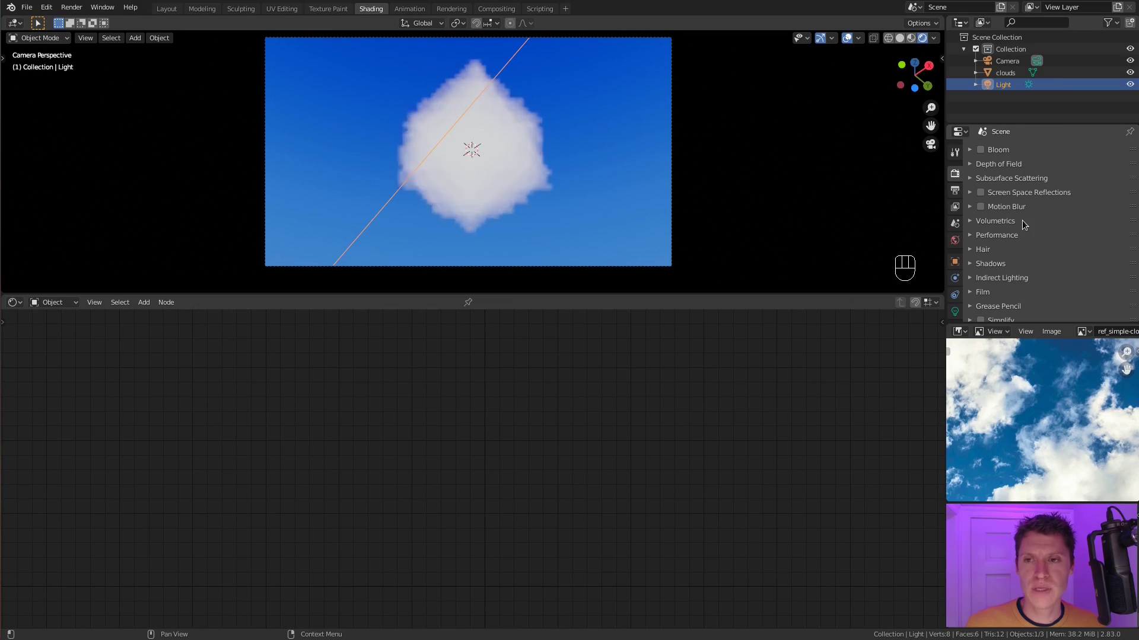
scroll(1019, 215, down, 3)
scroll(1019, 212, down, 1)
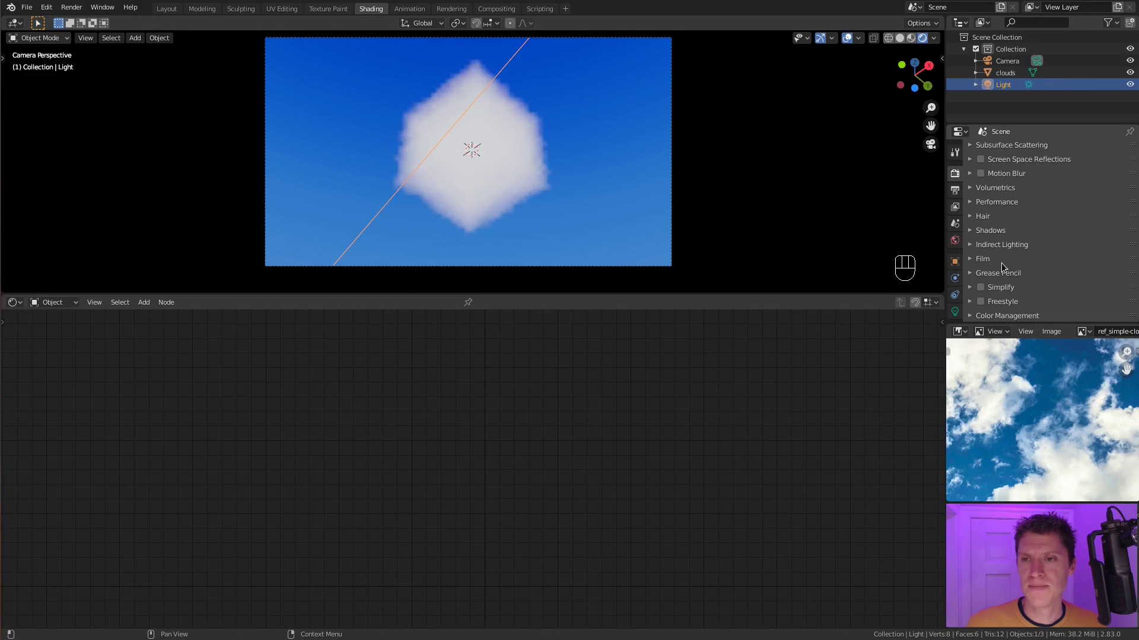
click(996, 187)
scroll(984, 193, down, 2)
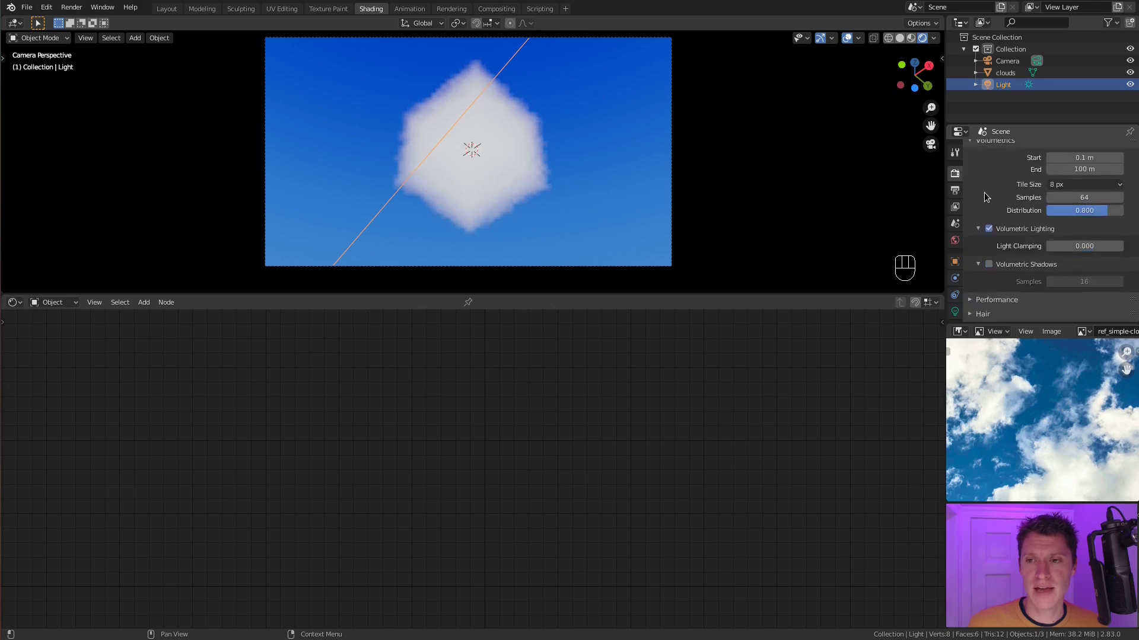
click(1008, 267)
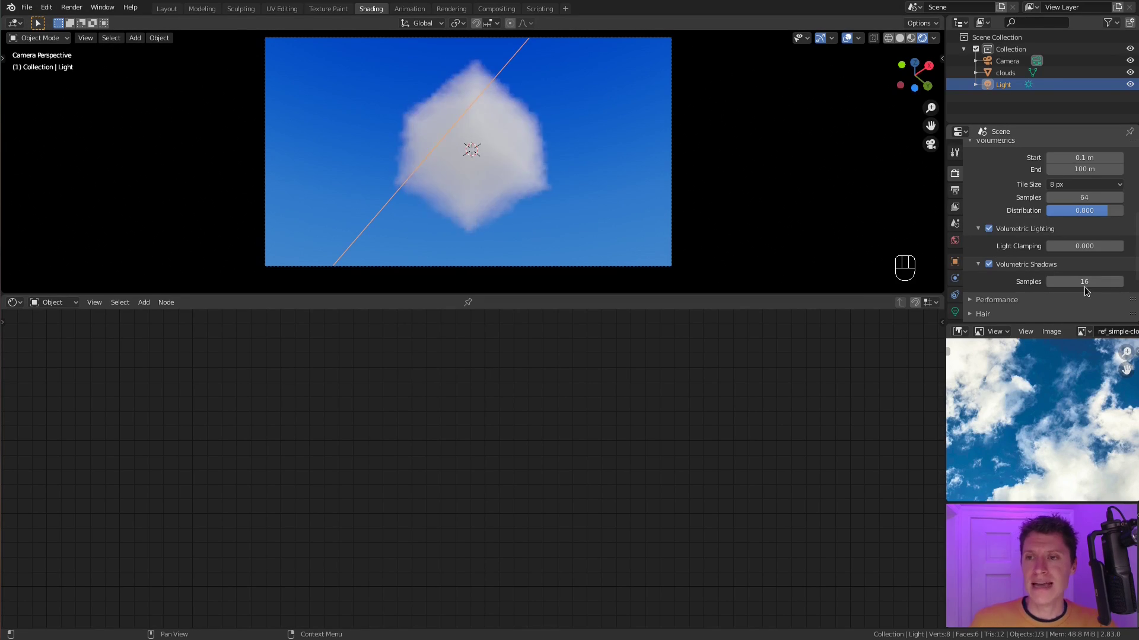
Set the volumetric Tile Size to 4 px and the volumetric Samples to 256.
scroll(1031, 241, up, 1)
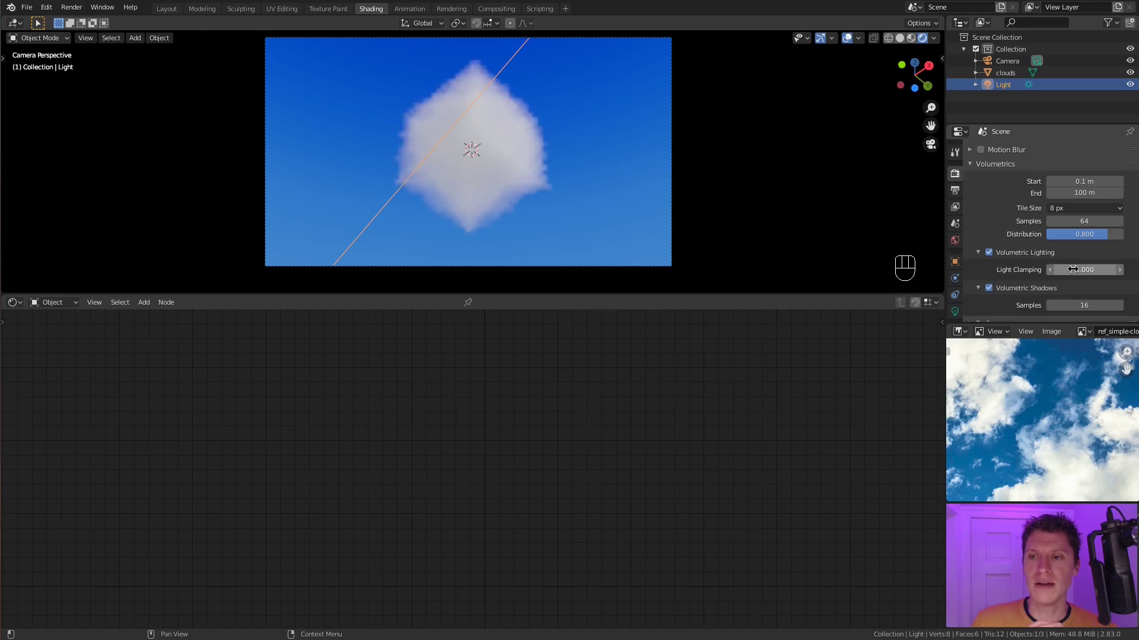
click(1058, 208)
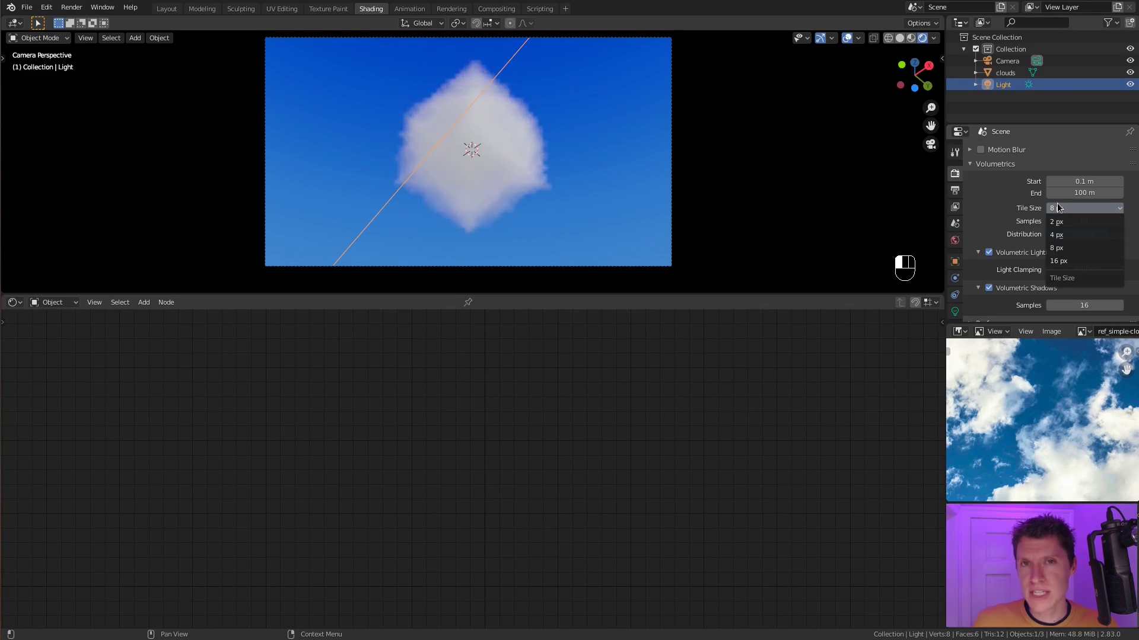
click(1061, 235)
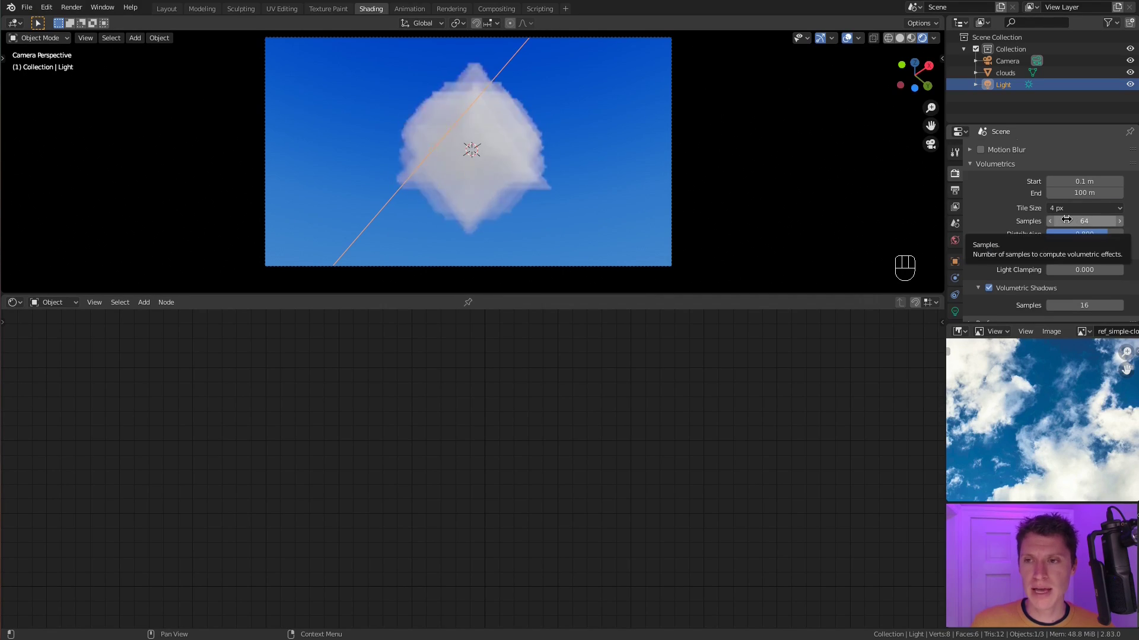
click(1066, 220)
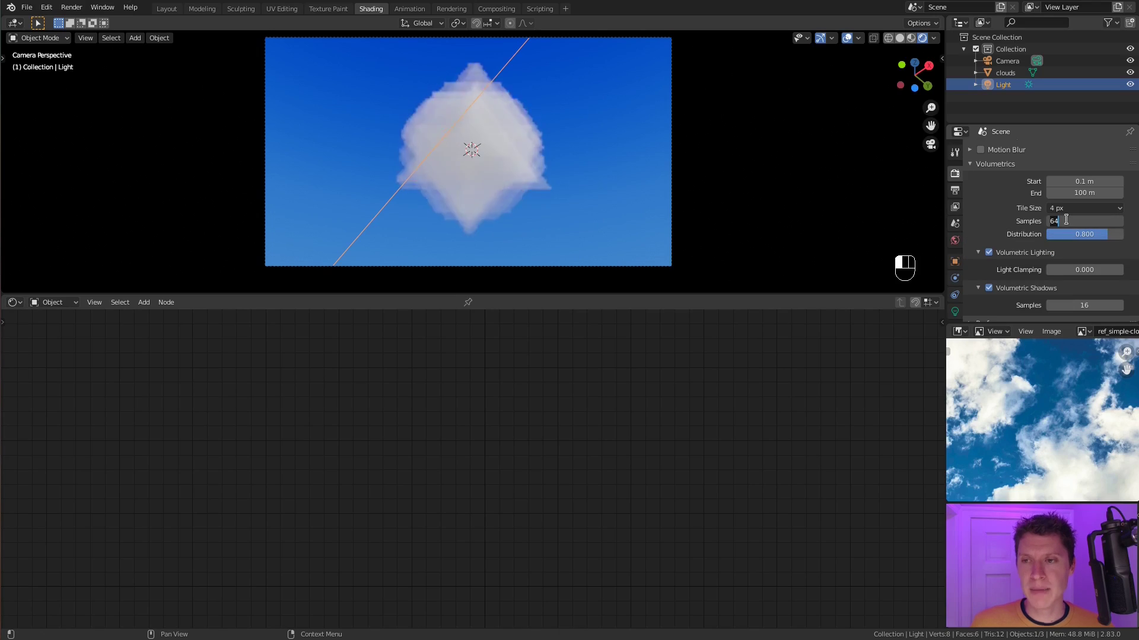
text(256)
key(Return)
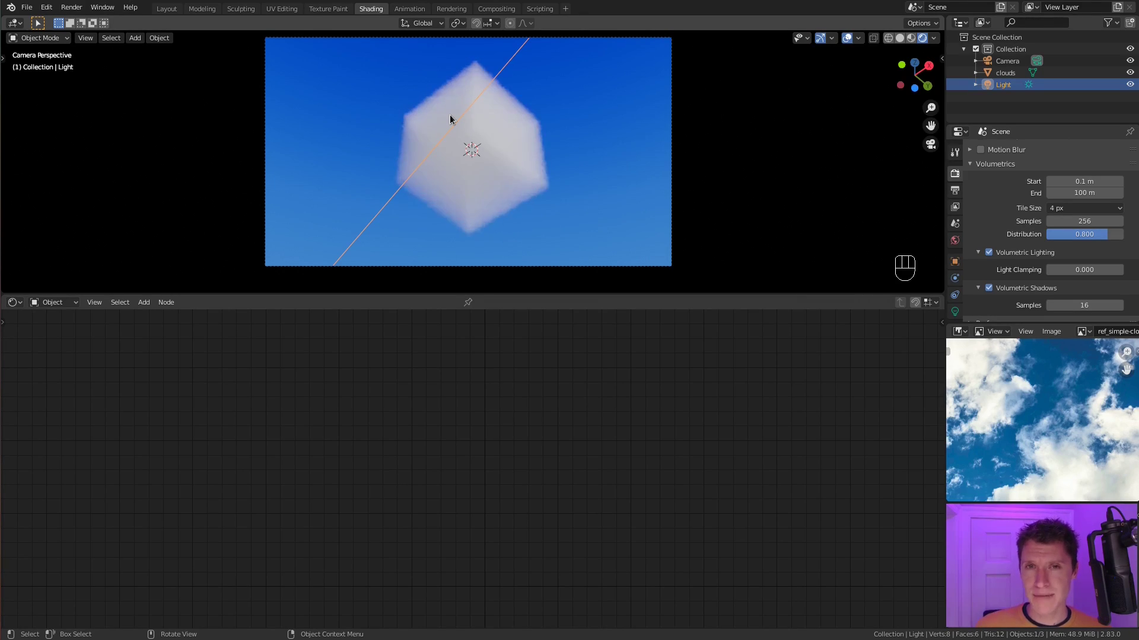
Glance at the NVIDIA X Server Settings window, return to Blender and lower the volumetric Samples to 128.
key(alt+Tab)
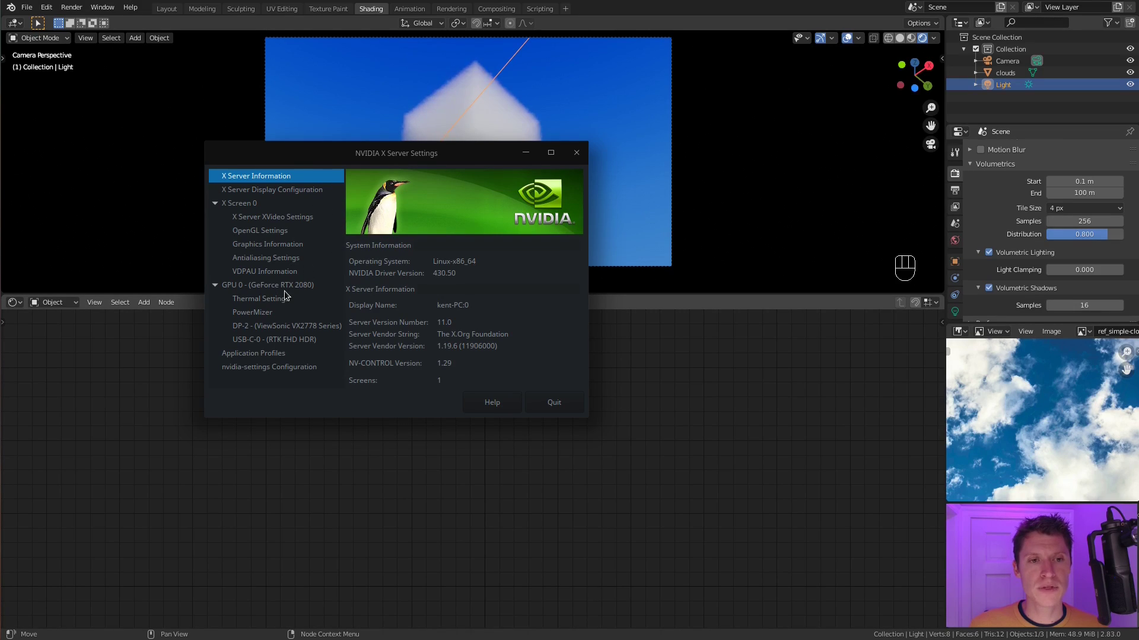
click(692, 350)
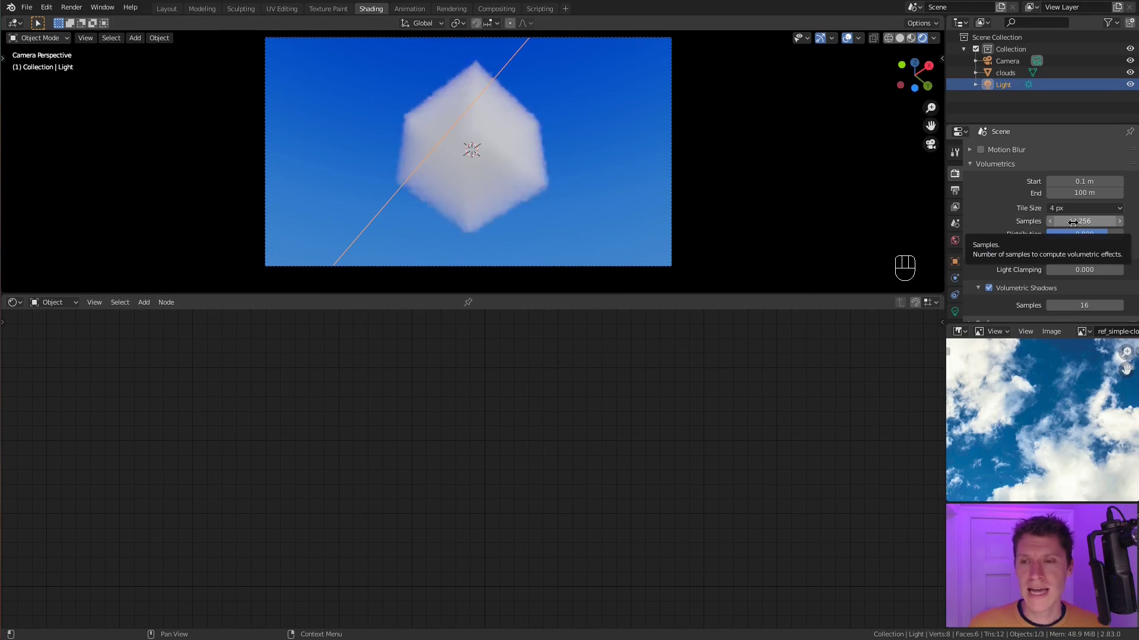
click(1071, 222)
text(1)
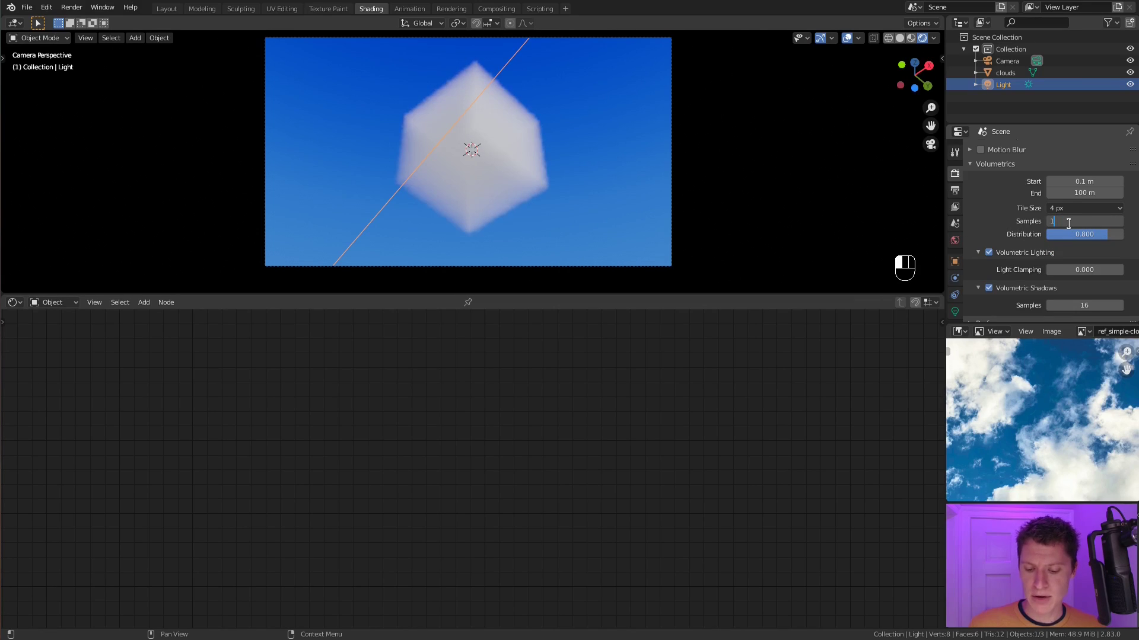
text(28)
key(Return)
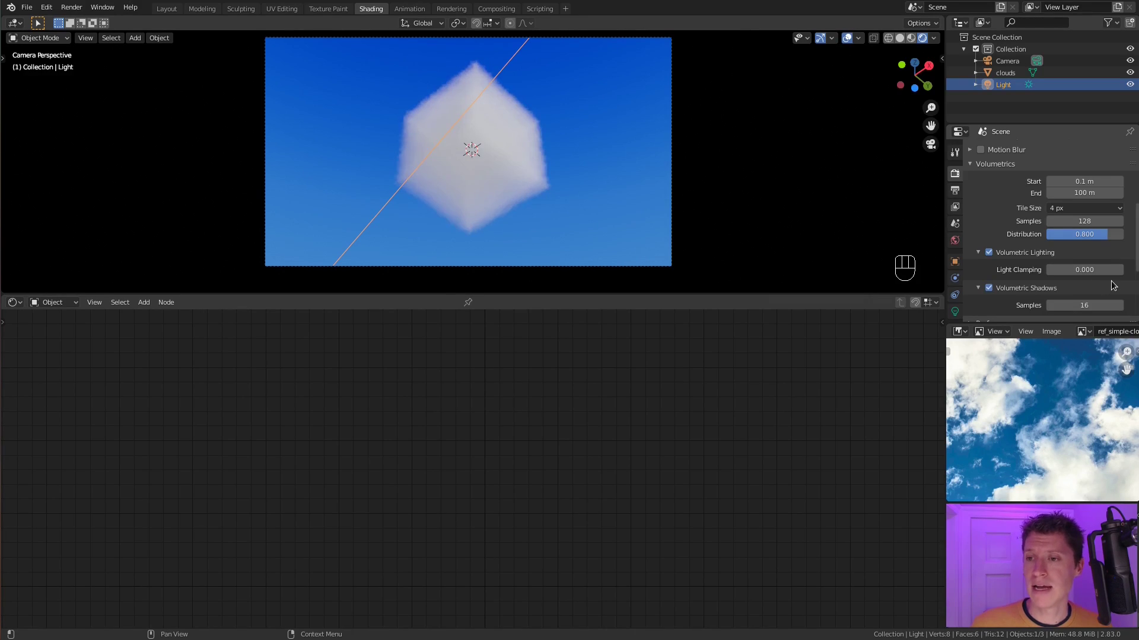
Raise the Volumetric Shadows Samples to 128 and try a value of 256.
scroll(1111, 281, down, 2)
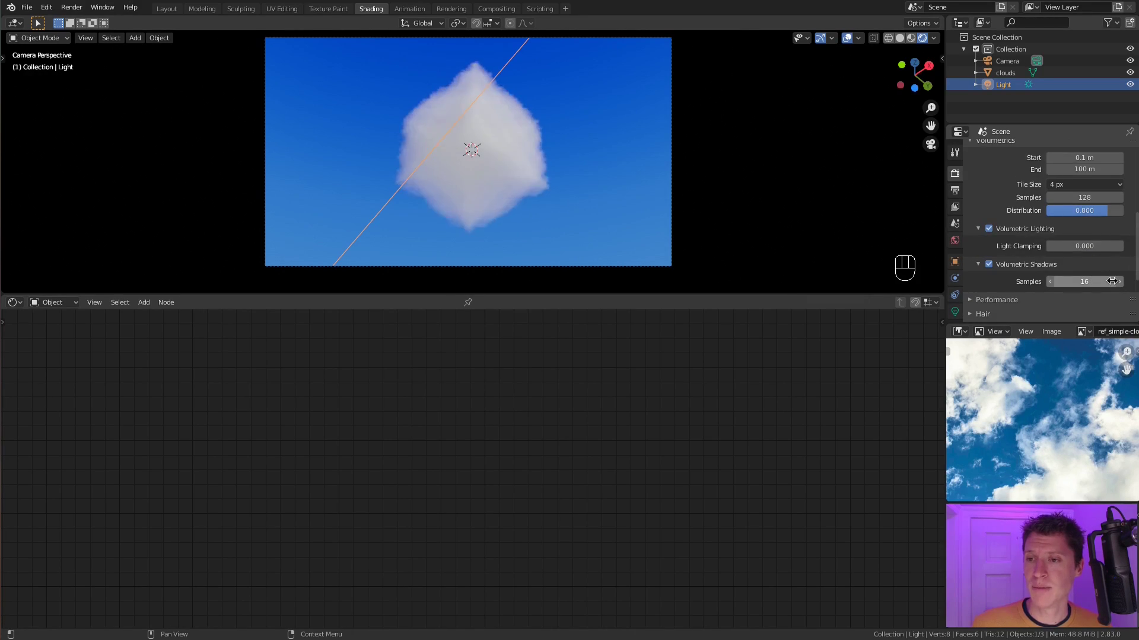
click(1068, 282)
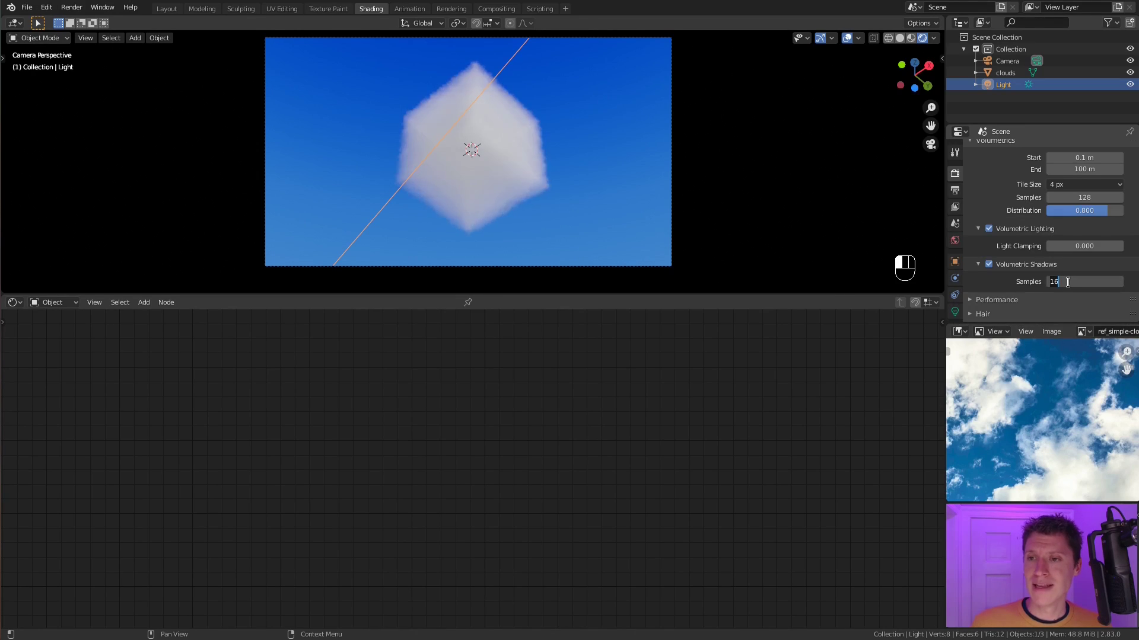
text(128)
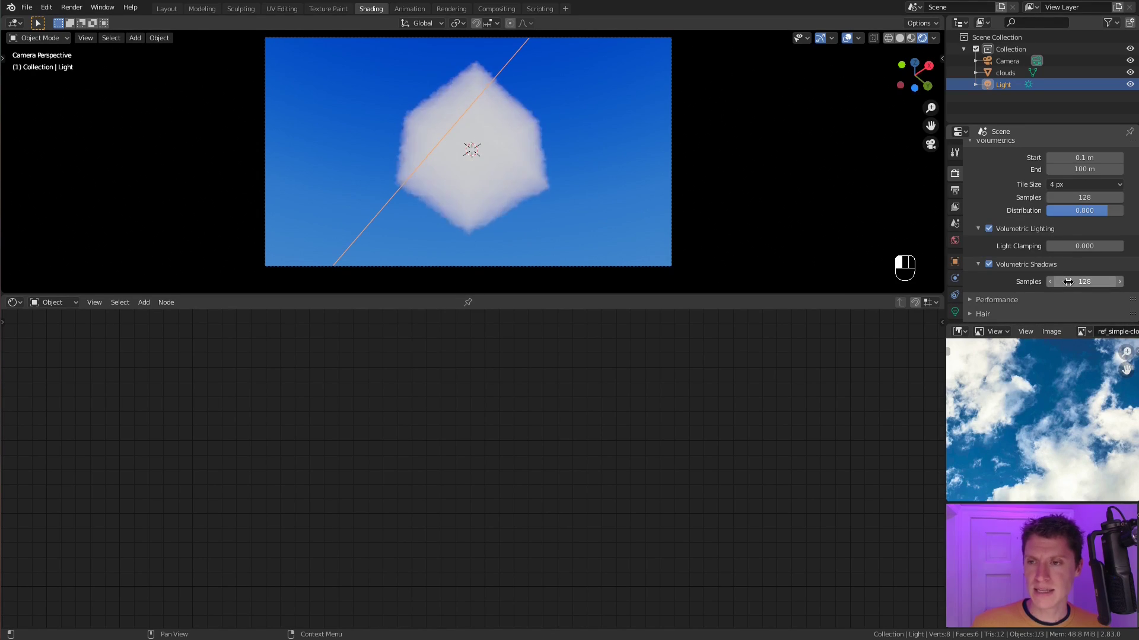
key(BackSpace)
key(BackSpace)
key(BackSpace)
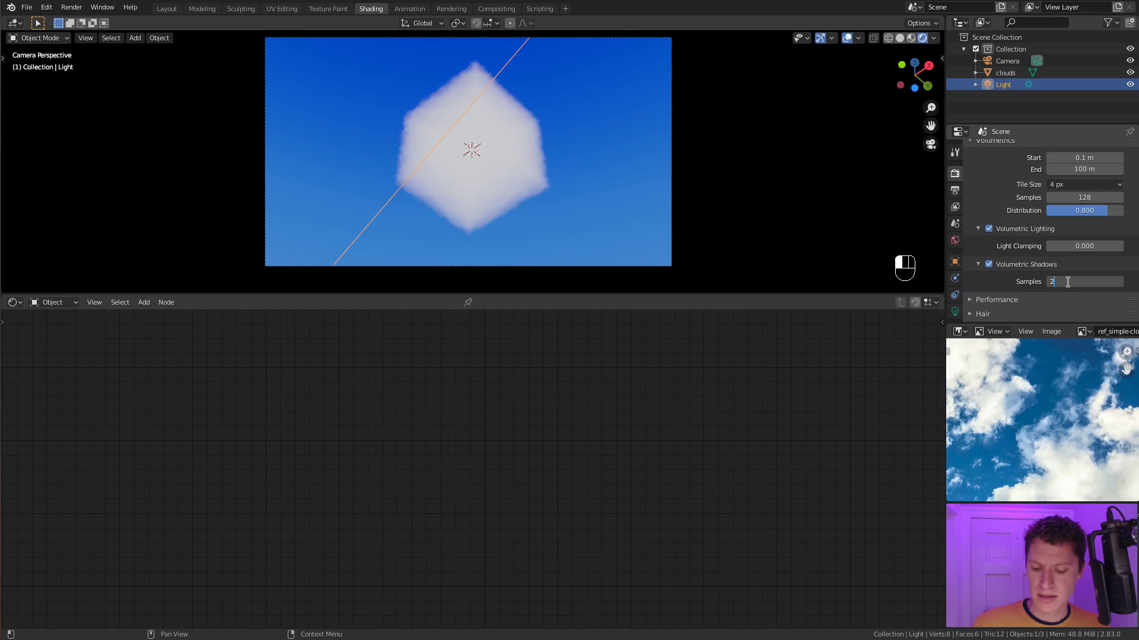
text(256)
key(Escape)
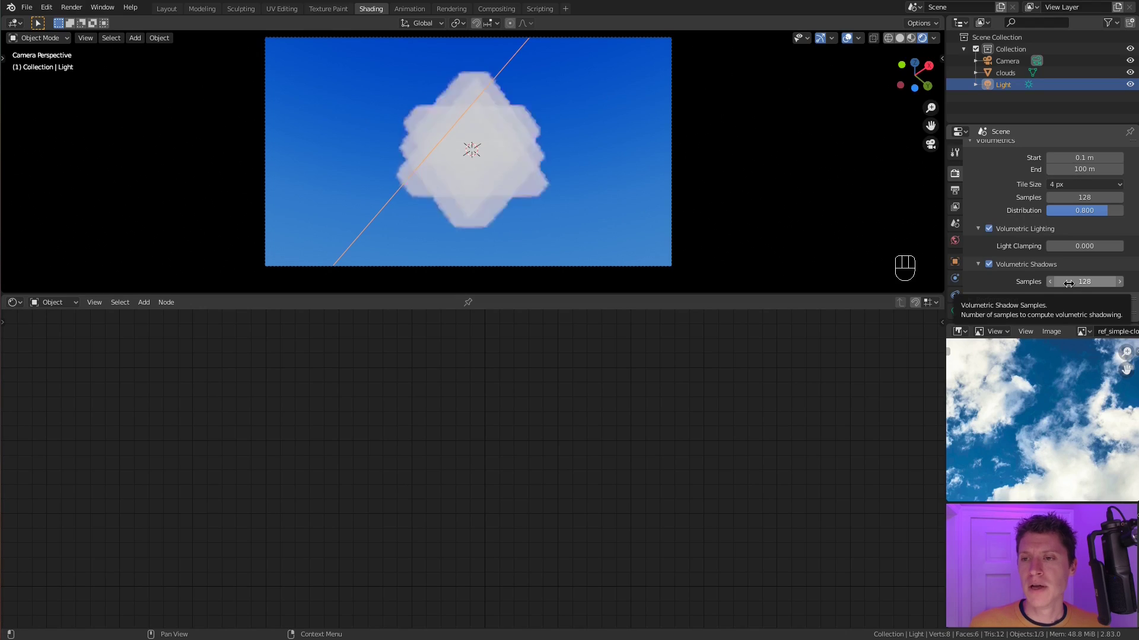
Set the Volumetric Shadows Samples to 16 for comparison and put them back to 128.
click(1068, 283)
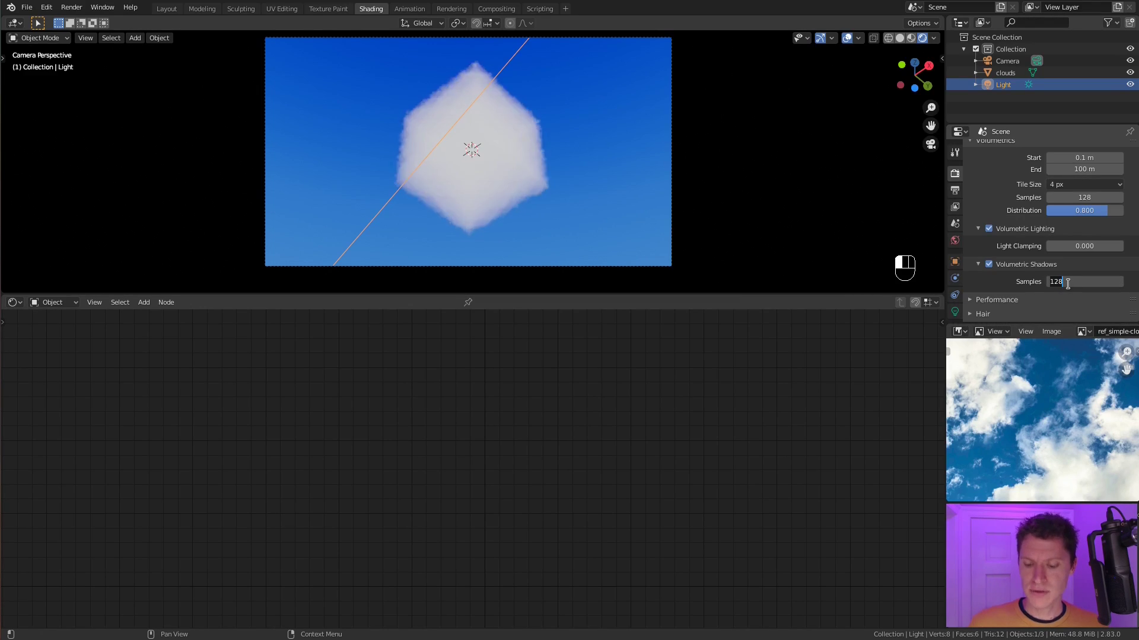
text(16)
key(Return)
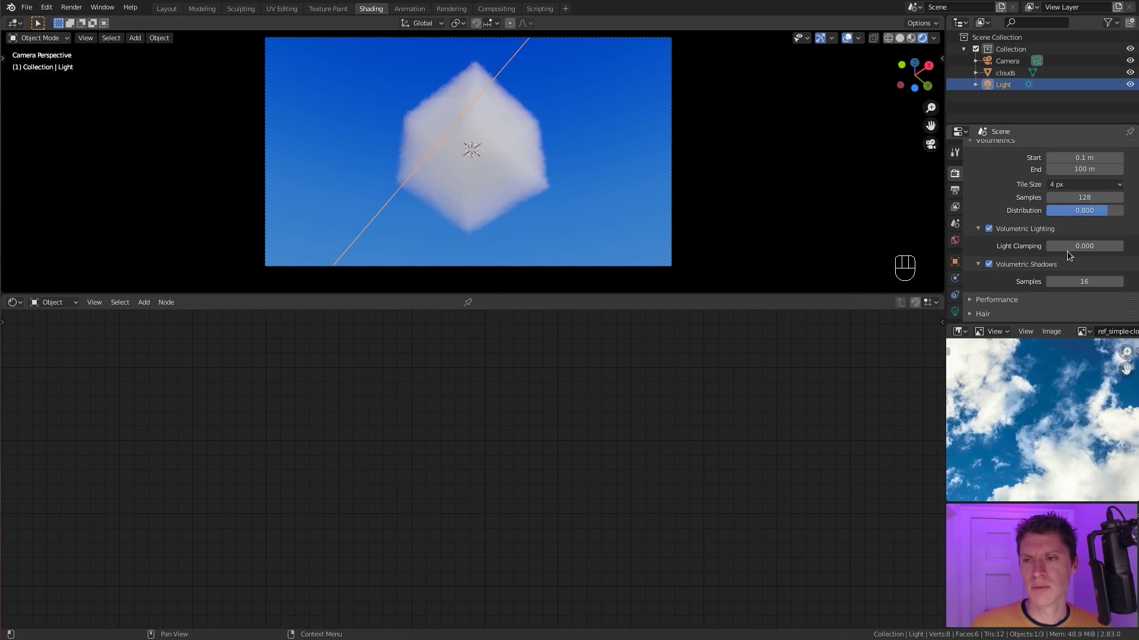
click(1067, 281)
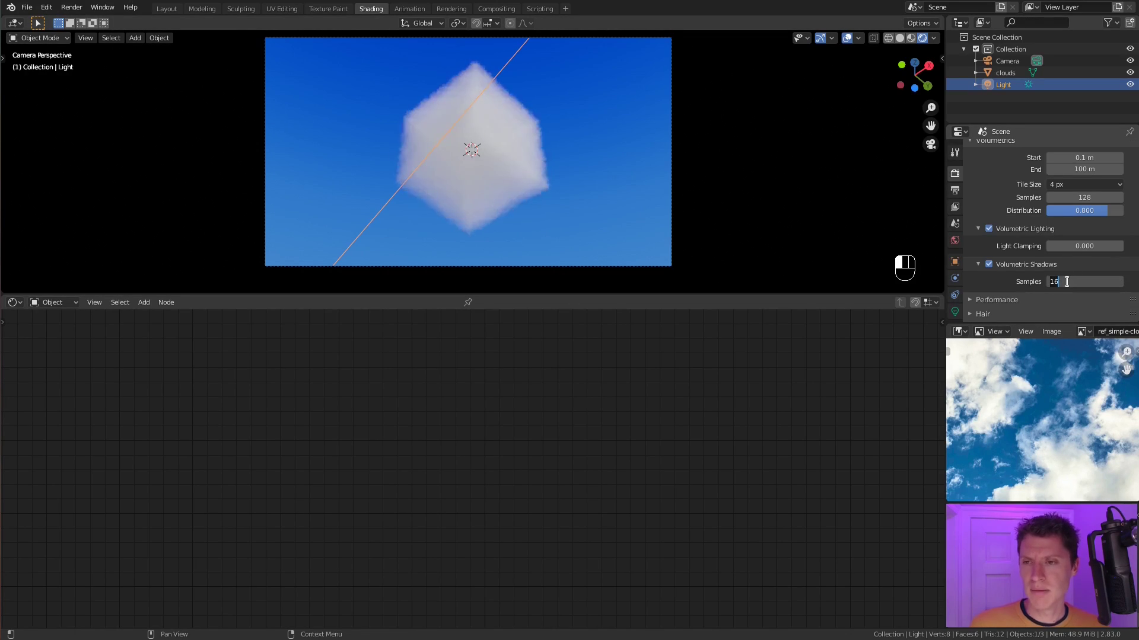
text(128)
key(Return)
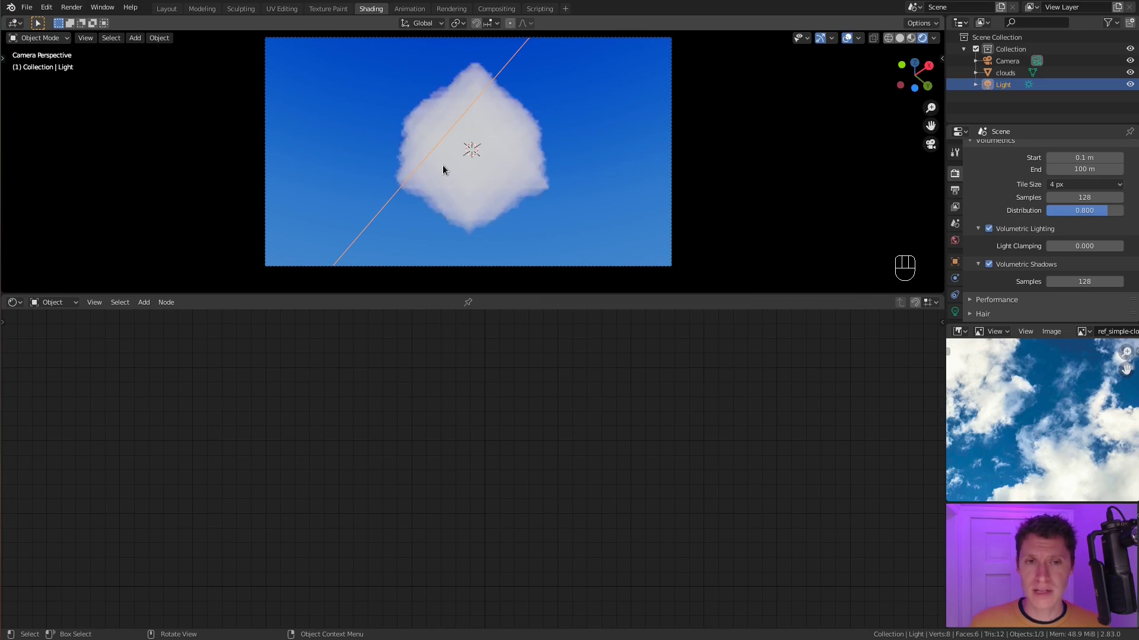
Select the clouds cube and scale it up about five times so it fills the camera view.
click(474, 117)
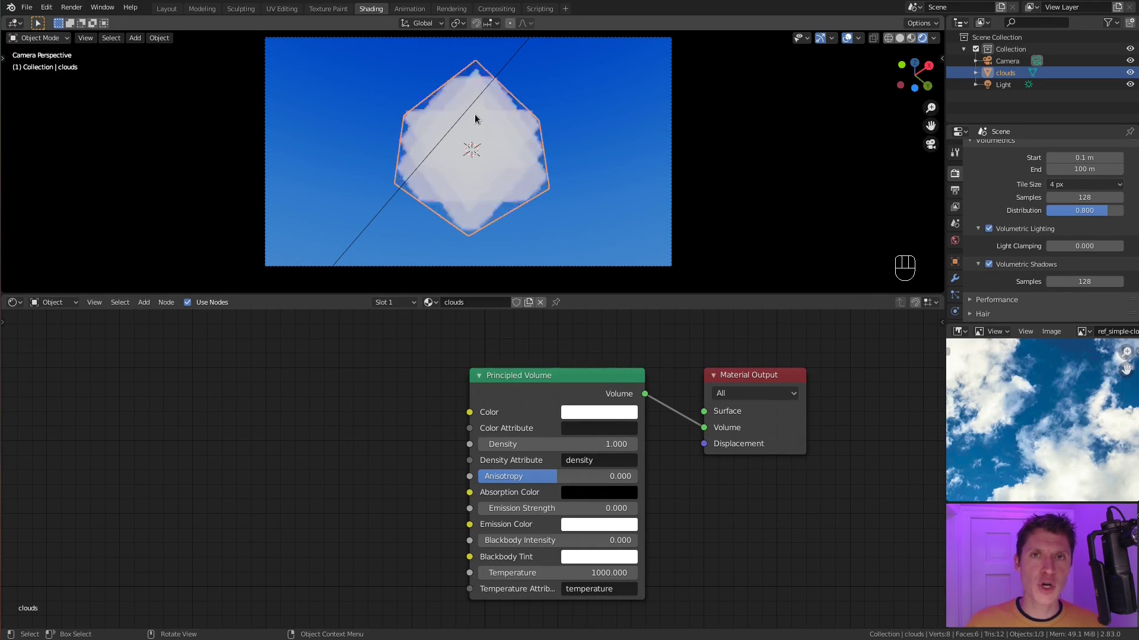
scroll(987, 410, down, 2)
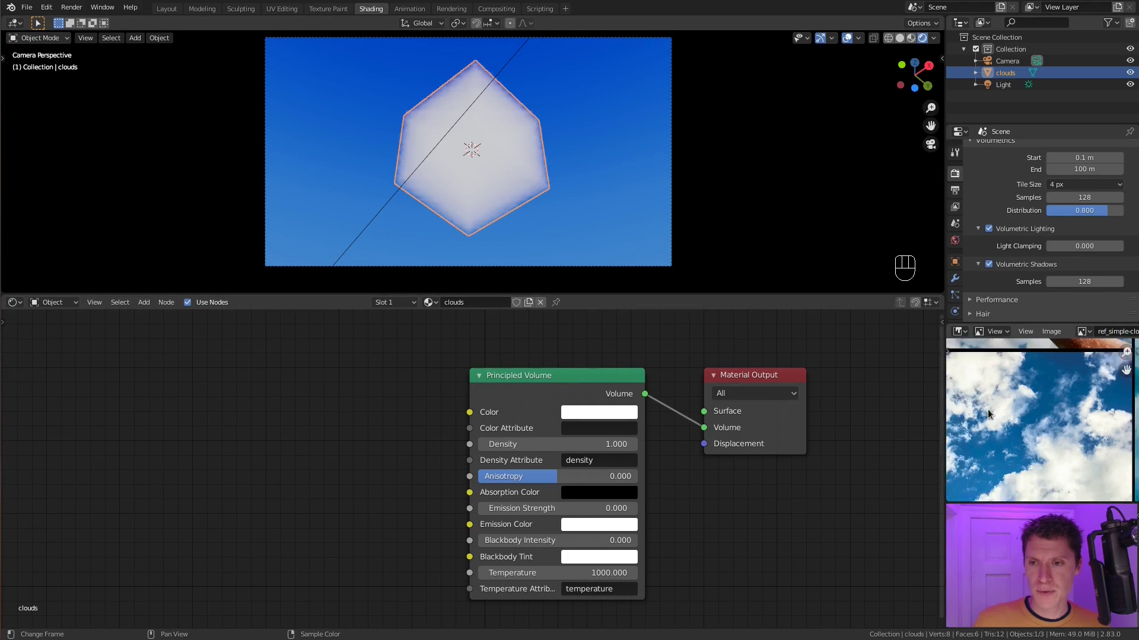
middle_drag(988, 410, 1032, 415)
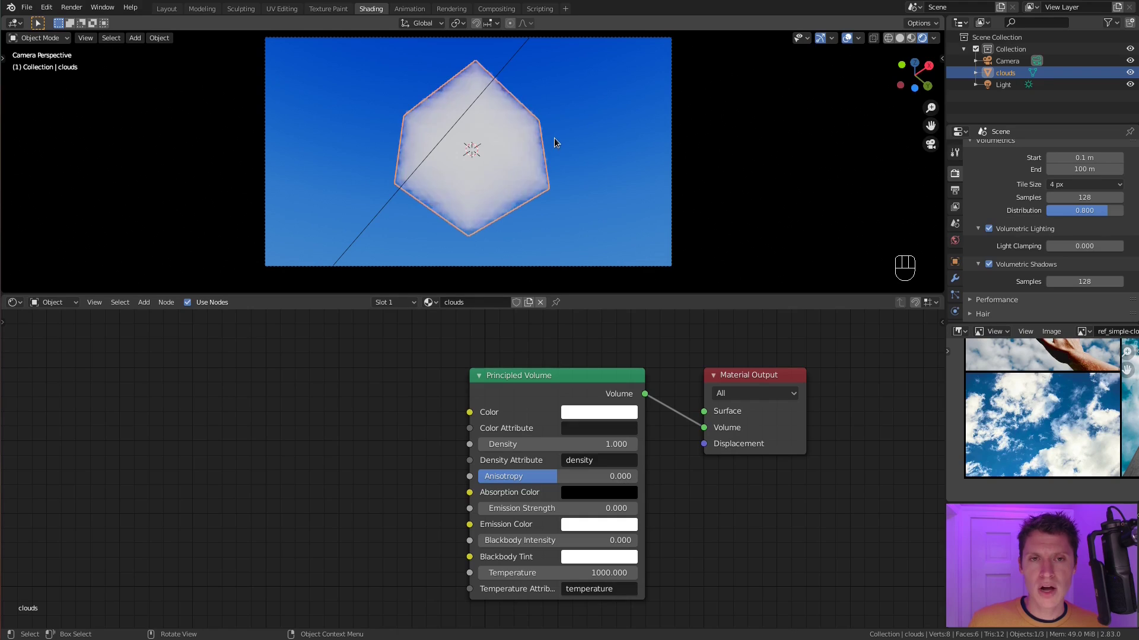
key(s)
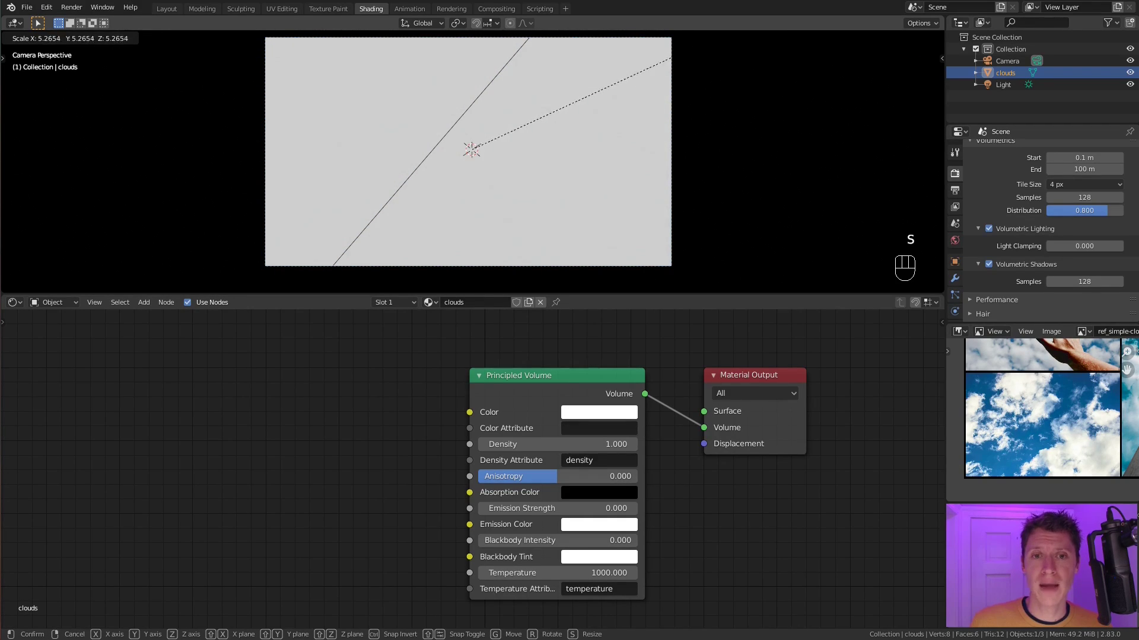
click(887, 206)
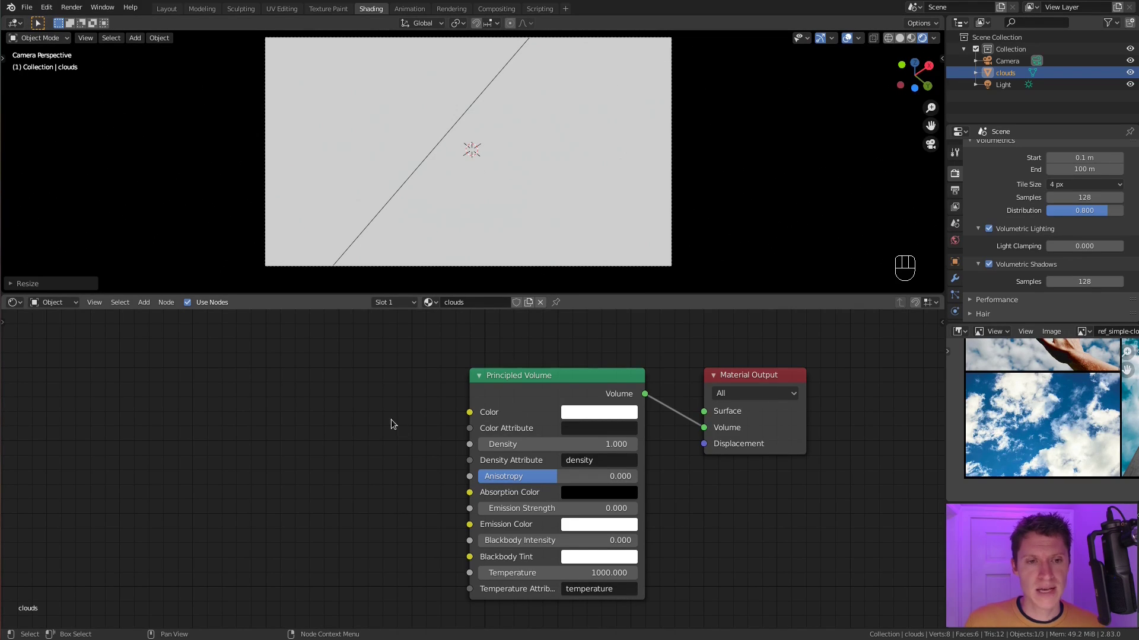
Add a Noise Texture node to the clouds material and attach a Mapping setup to its Vector input.
scroll(504, 389, left, 5)
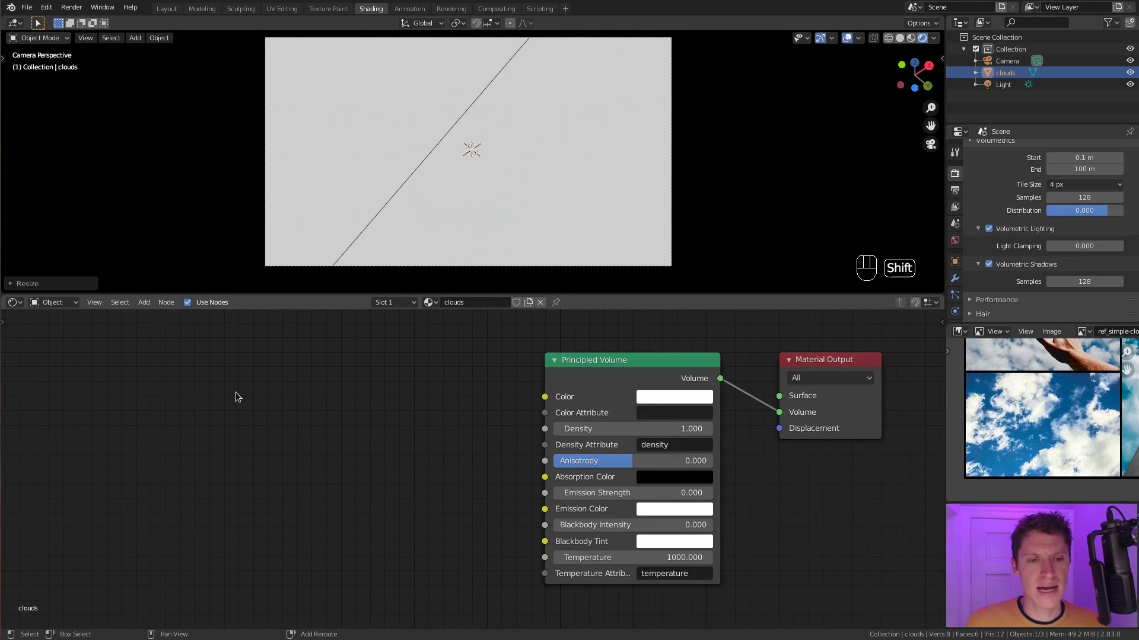
key(shift+a)
mouse_move(253, 392)
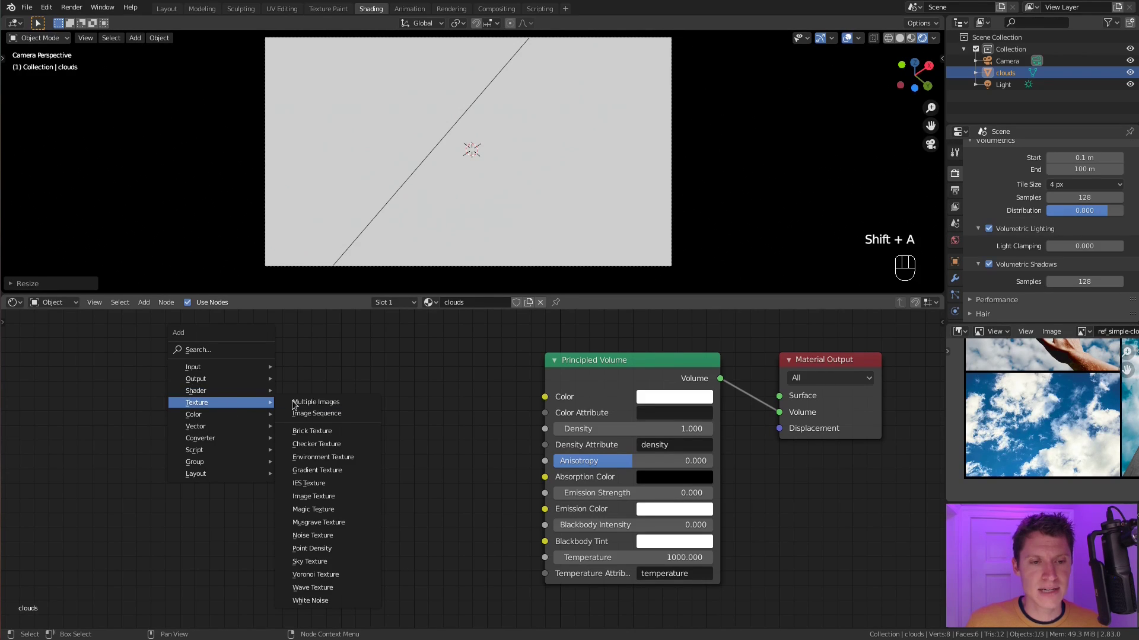
click(312, 536)
click(246, 389)
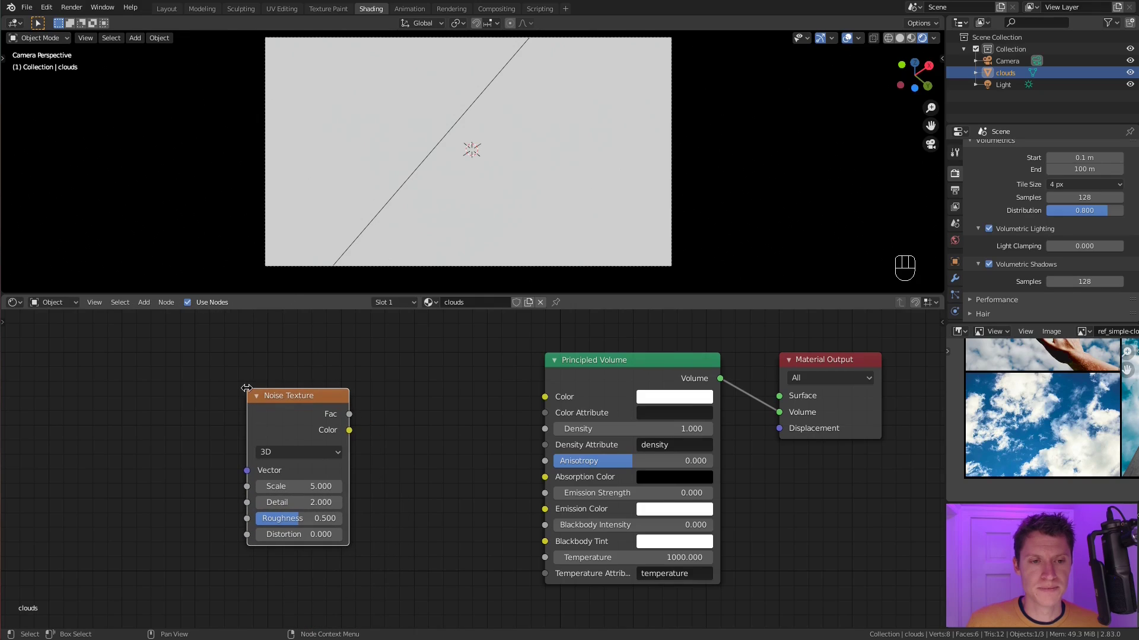
key(ctrl+t)
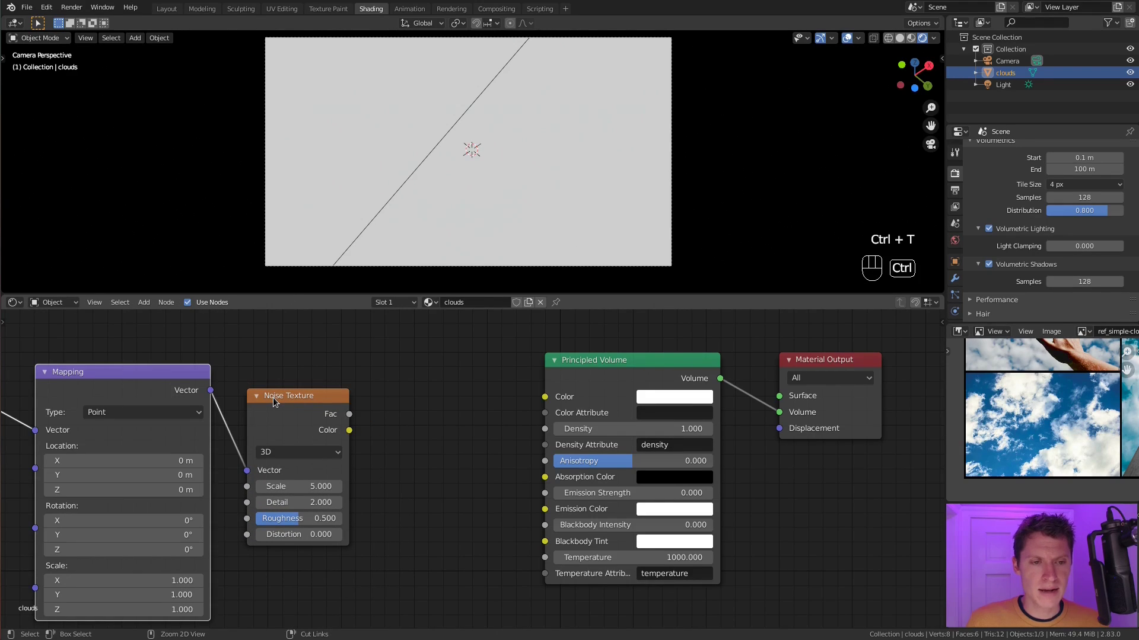
Feed the Mapping node from the Object texture coordinates and connect the Noise Texture's Fac output to the Principled Volume's Density.
middle_drag(273, 397, 372, 405)
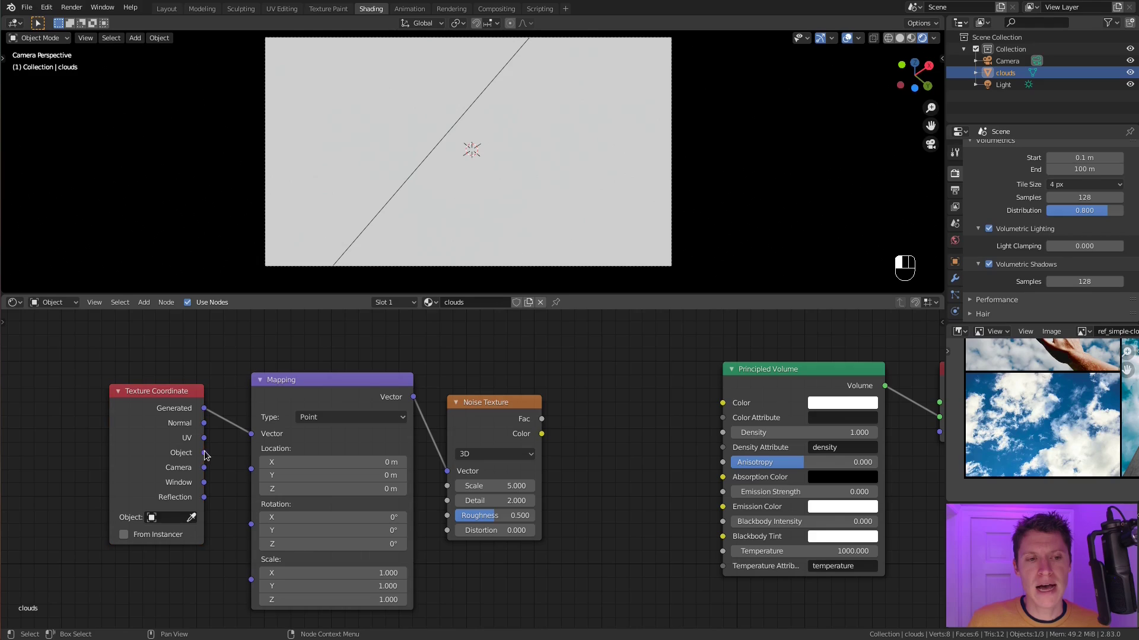
drag(204, 453, 250, 434)
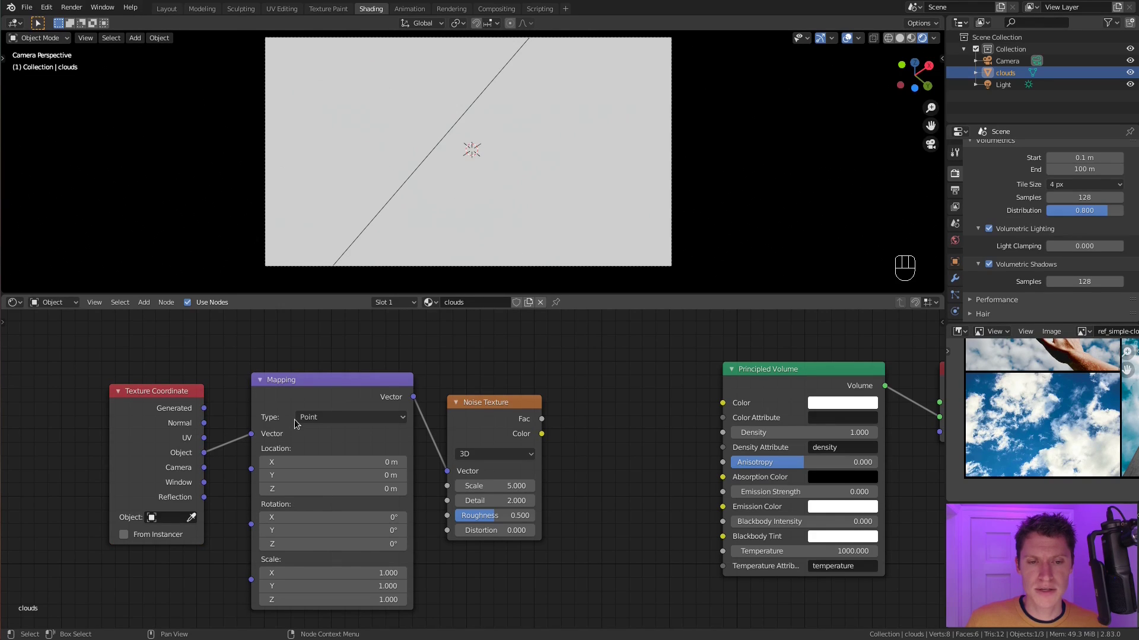
middle_drag(294, 423, 232, 419)
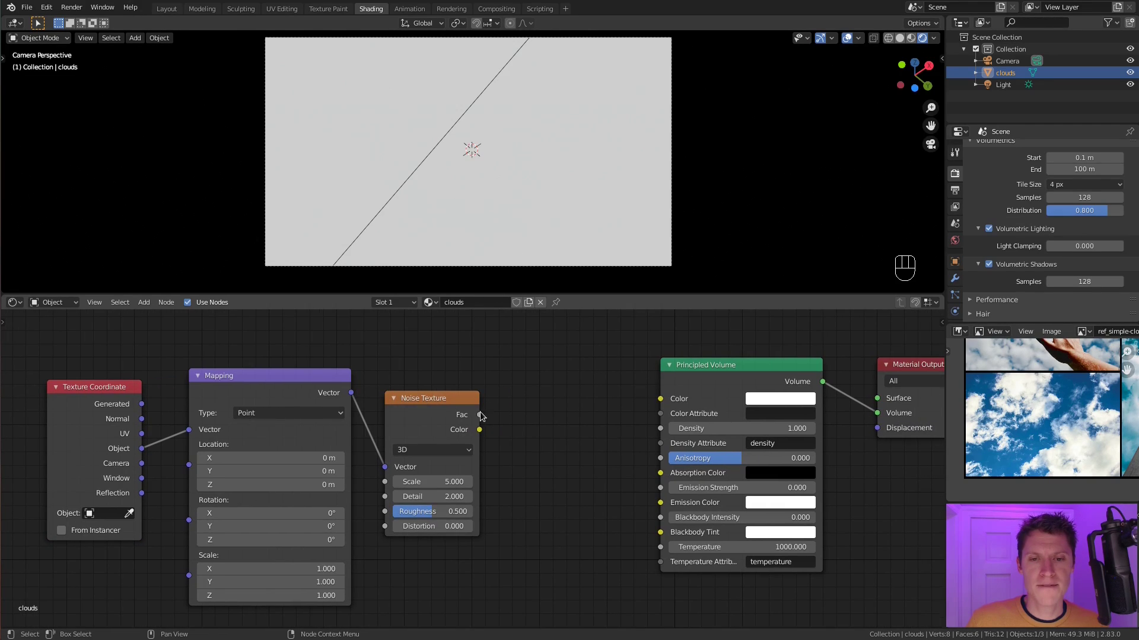
drag(479, 414, 704, 420)
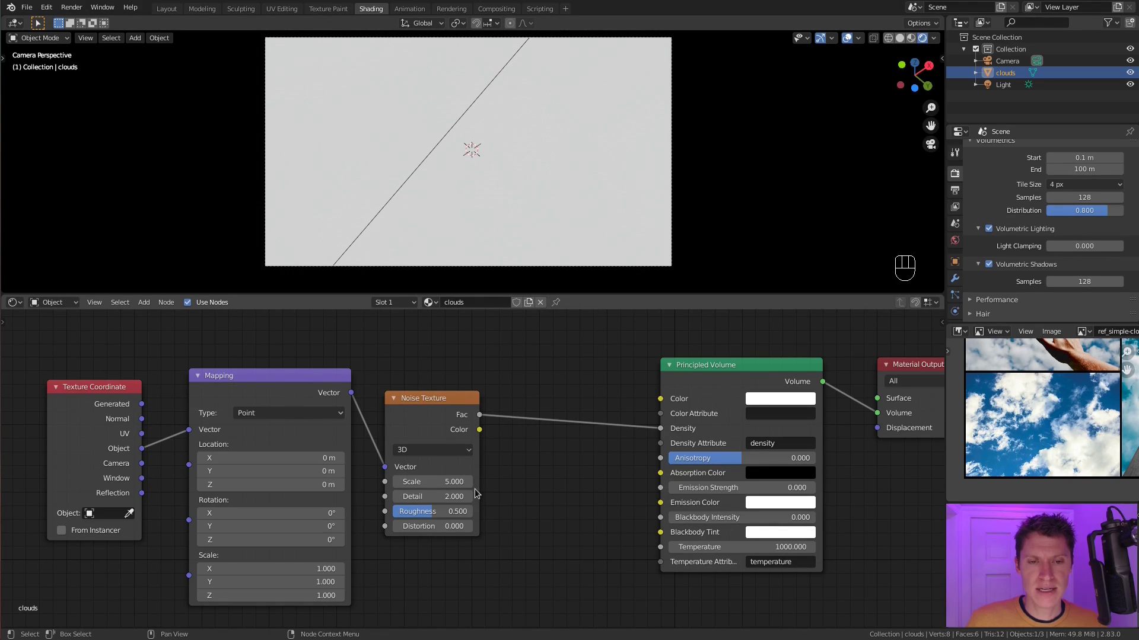
Insert a ColorRamp between the Noise Texture and the Principled Volume, and move its black stop to about 0.586.
scroll(514, 437, down, 2)
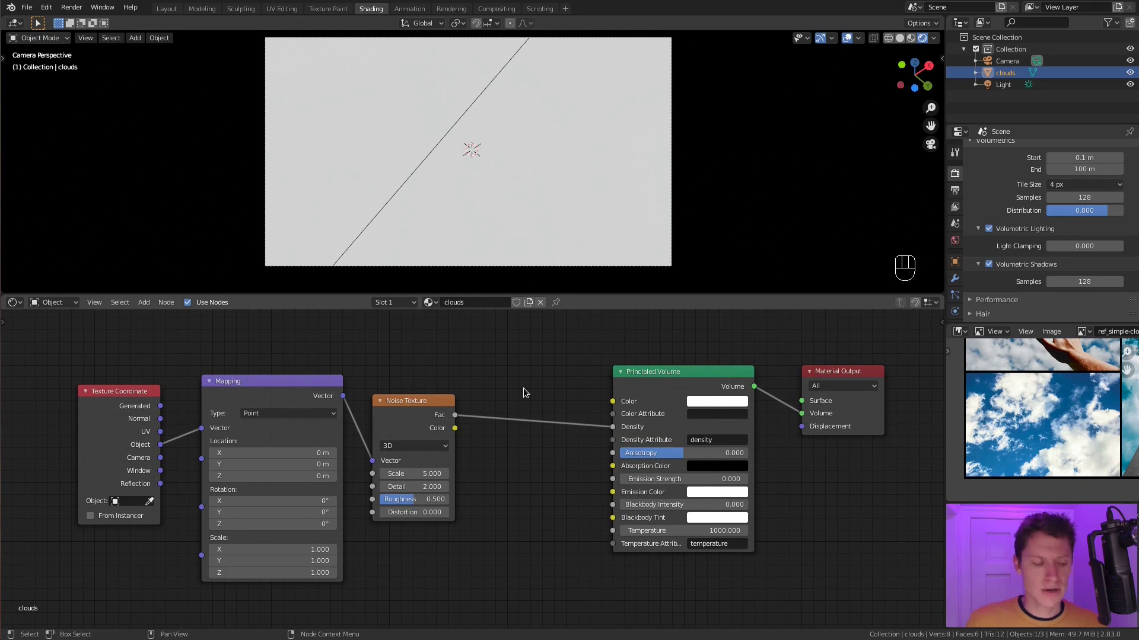
key(shift+a)
mouse_move(518, 371)
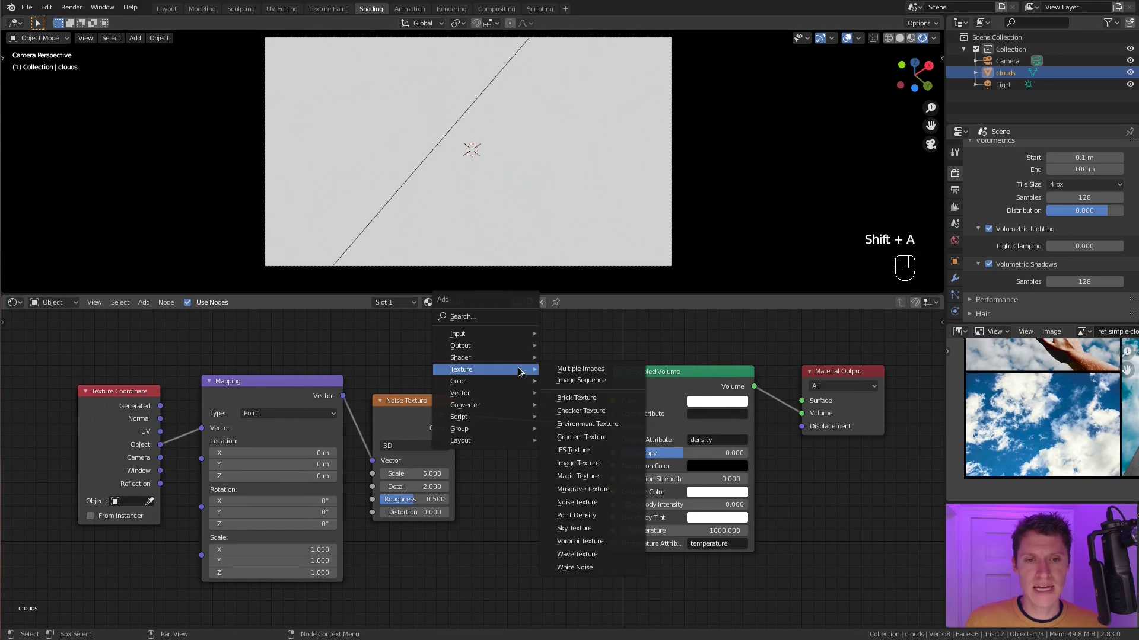
mouse_move(477, 405)
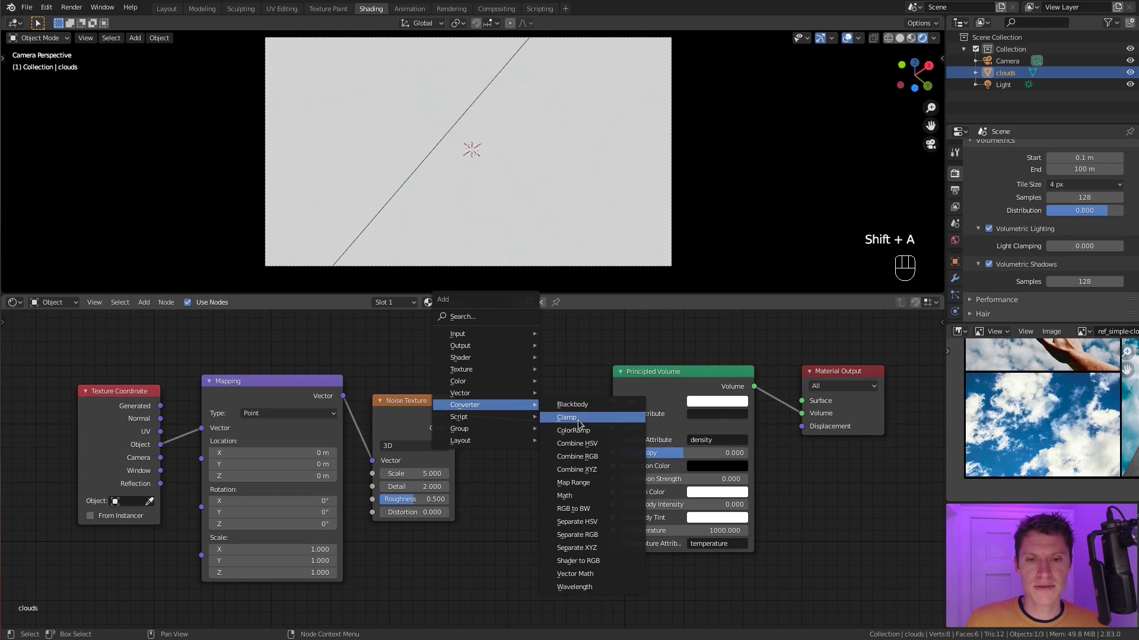
click(572, 431)
click(468, 392)
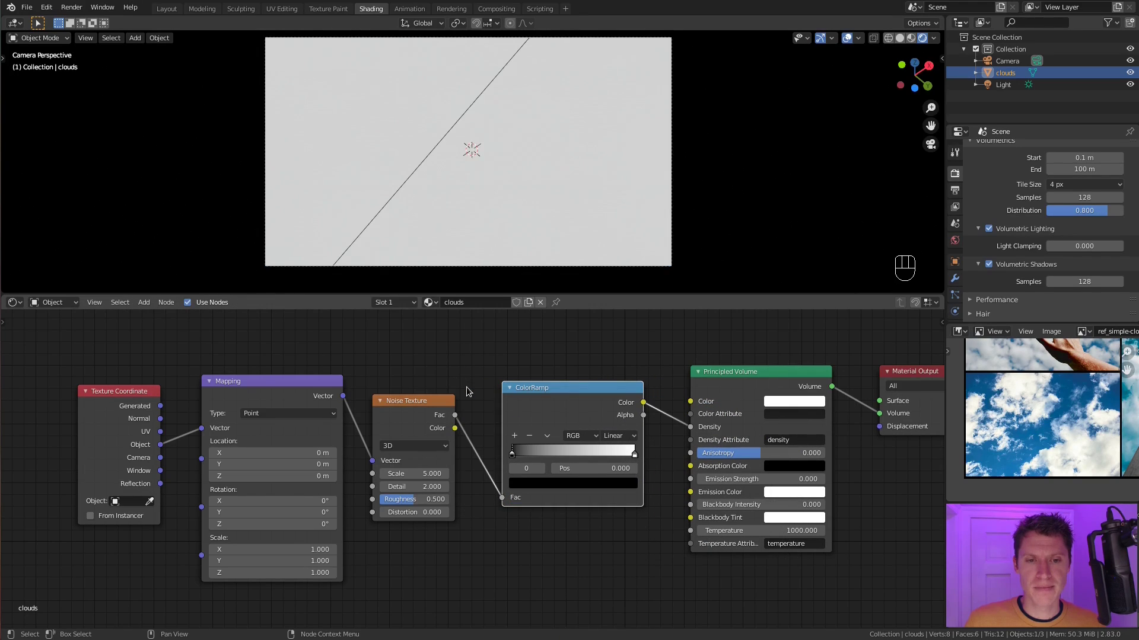
drag(513, 456, 590, 457)
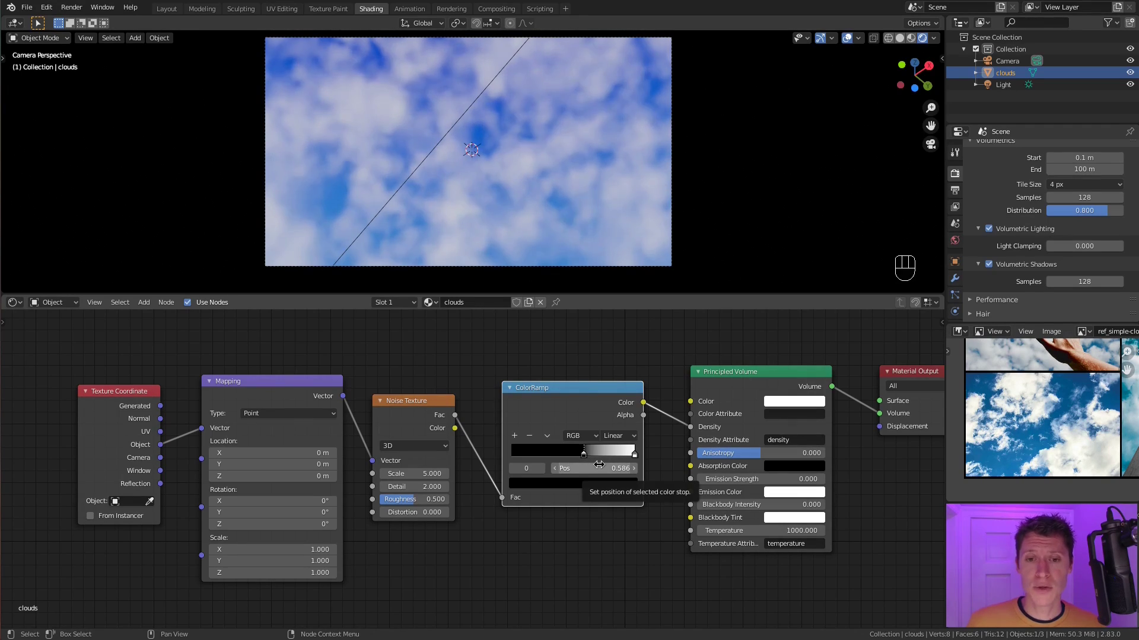
Preview the ColorRamp's output directly on the cube and examine the black-and-white noise pattern from outside the camera.
ctrl+shift+click(590, 393)
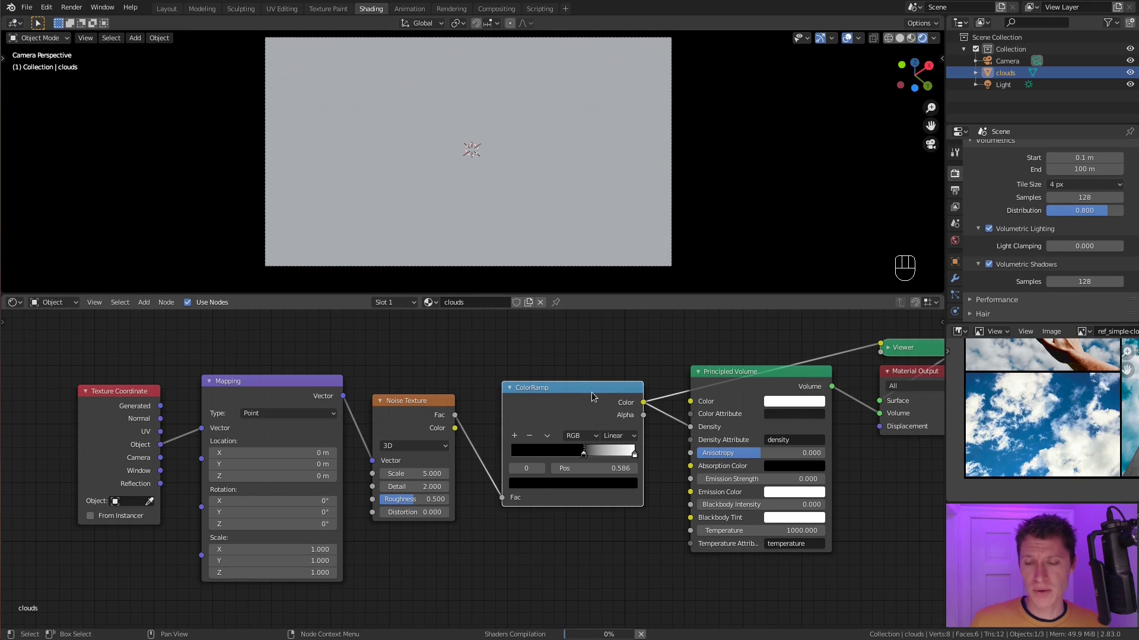
ctrl+middle_drag(606, 136, 558, 129)
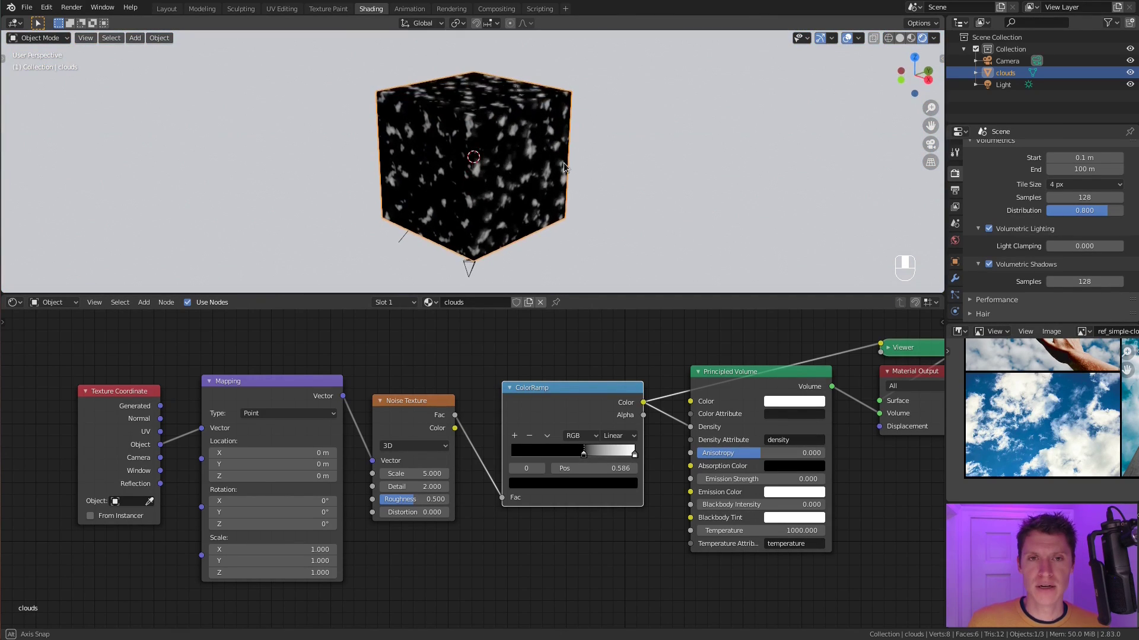
scroll(543, 134, up, 5)
scroll(534, 153, down, 2)
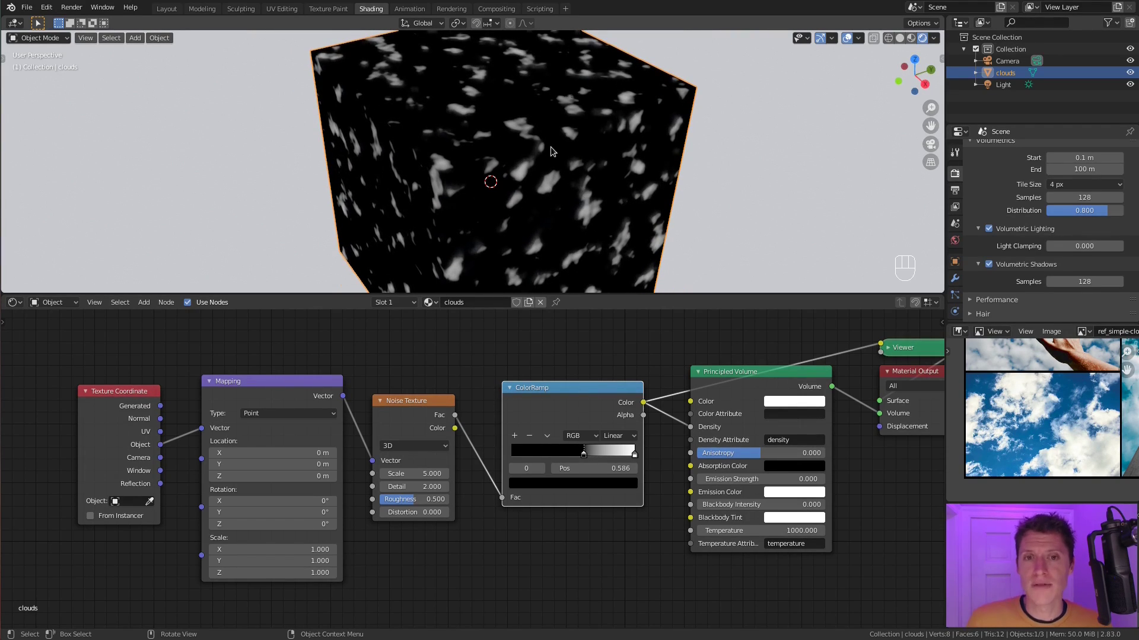
shift+middle_drag(550, 147, 545, 127)
scroll(540, 138, up, 2)
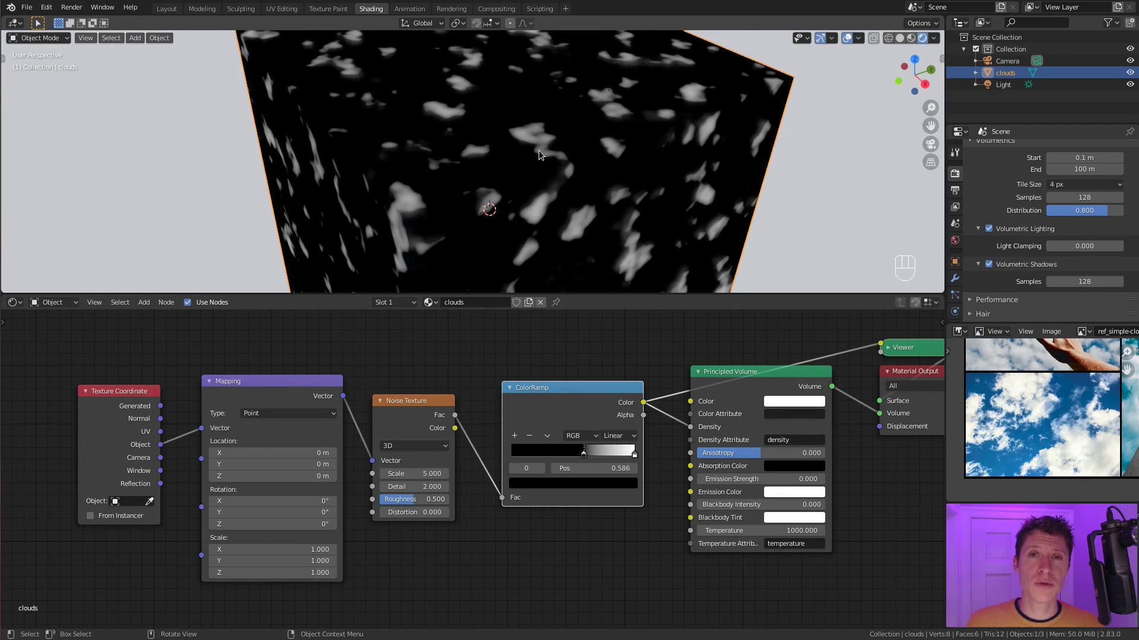
scroll(539, 150, down, 1)
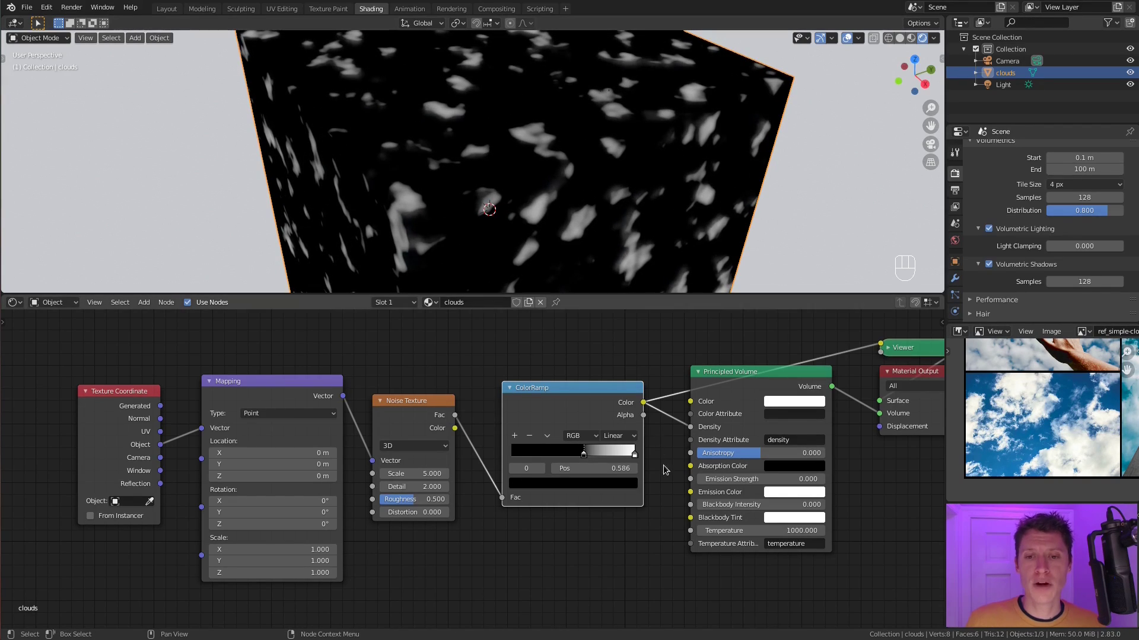
scroll(628, 159, down, 1)
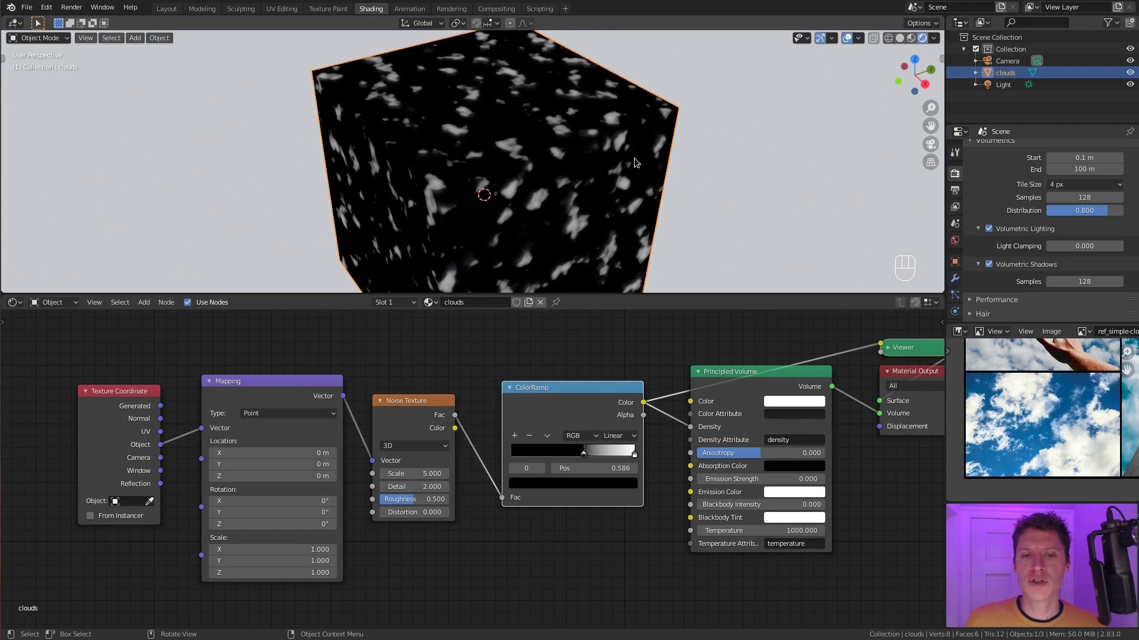
middle_drag(861, 373, 721, 405)
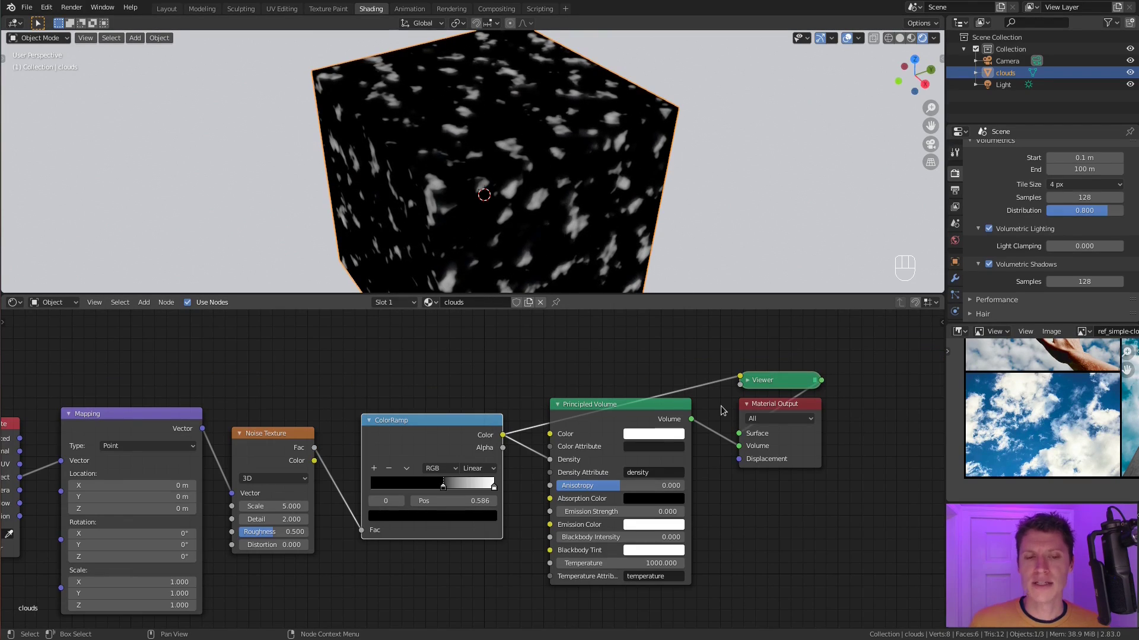
Remove the ColorRamp preview by outputting the Principled Volume again, and return to the camera view.
ctrl+shift+click(675, 412)
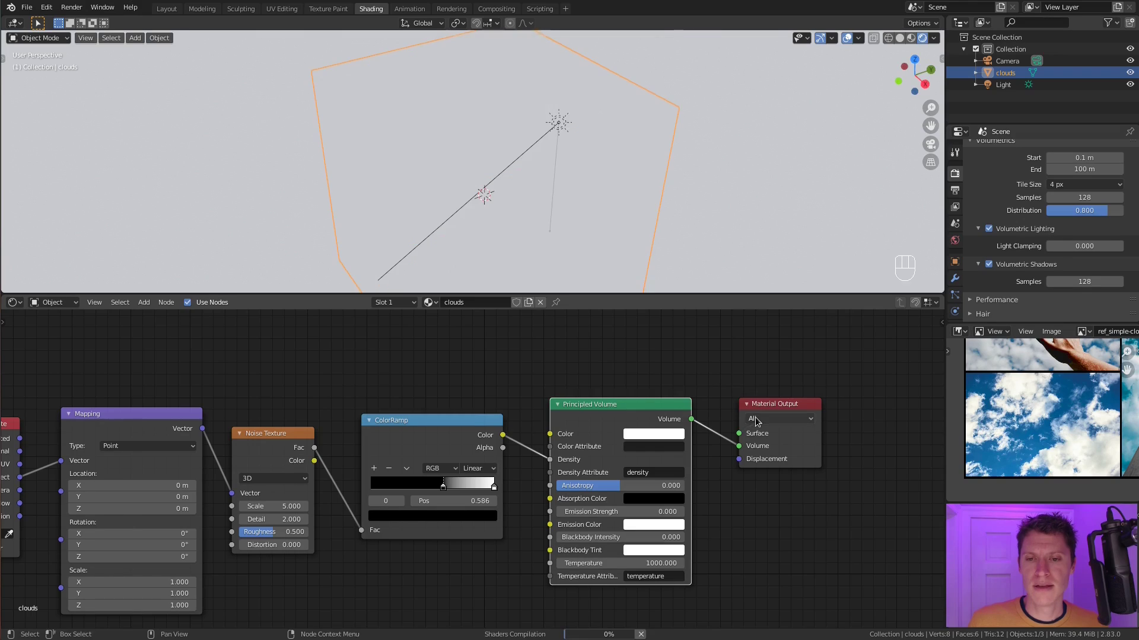
middle_drag(660, 233, 543, 131)
key(KP_0)
Set the Noise Texture's Scale to 2 for larger cloud shapes.
middle_drag(325, 452, 431, 419)
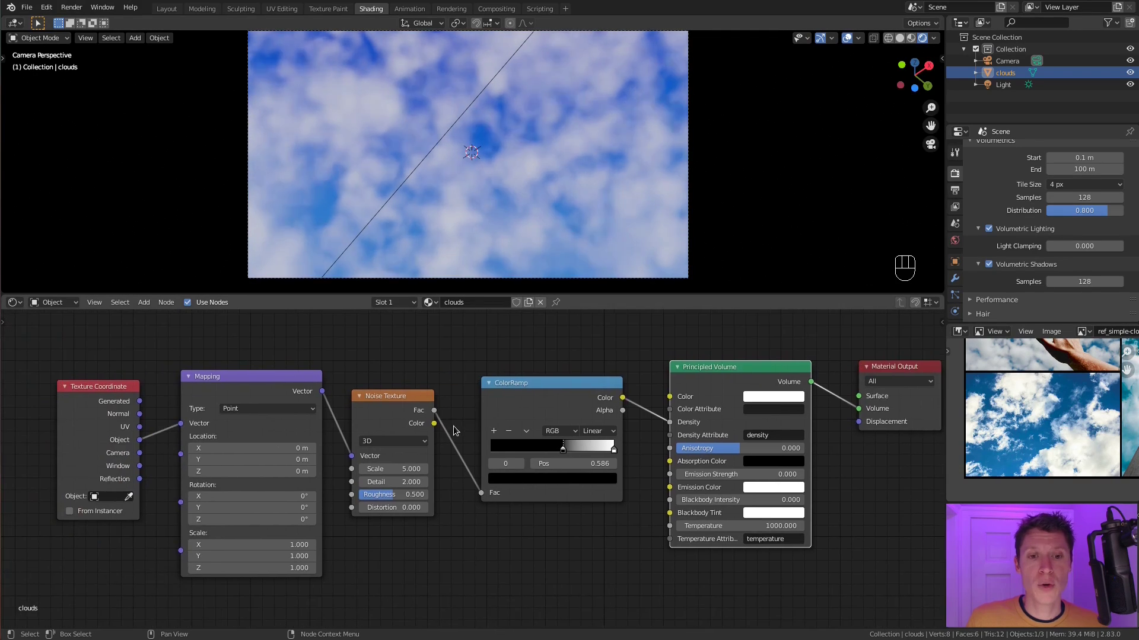
scroll(431, 419, up, 3)
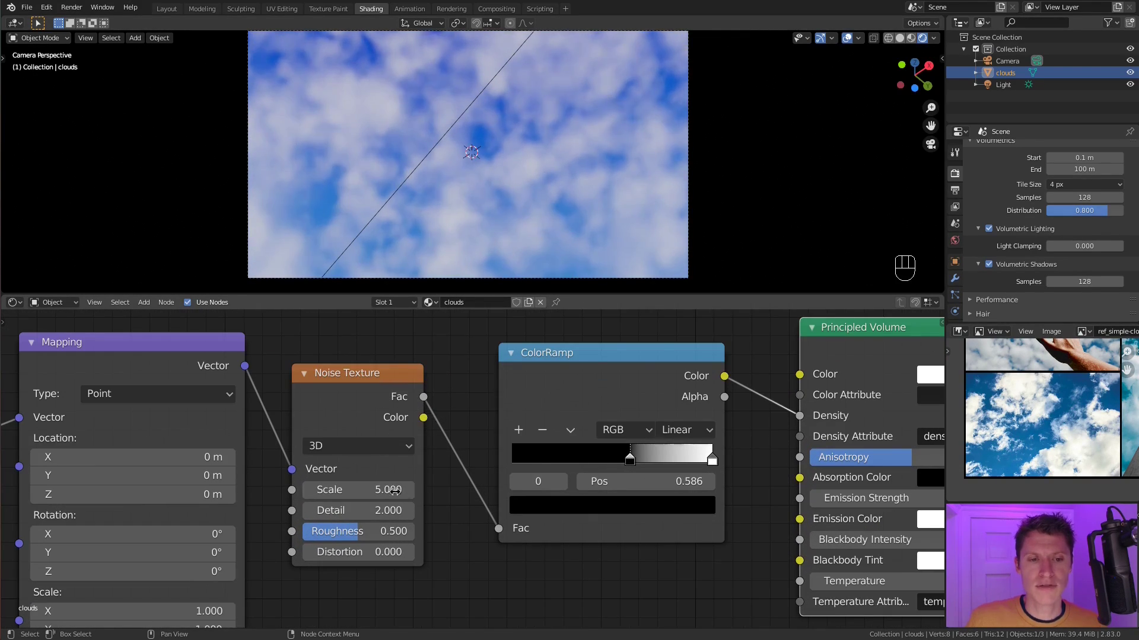
click(364, 488)
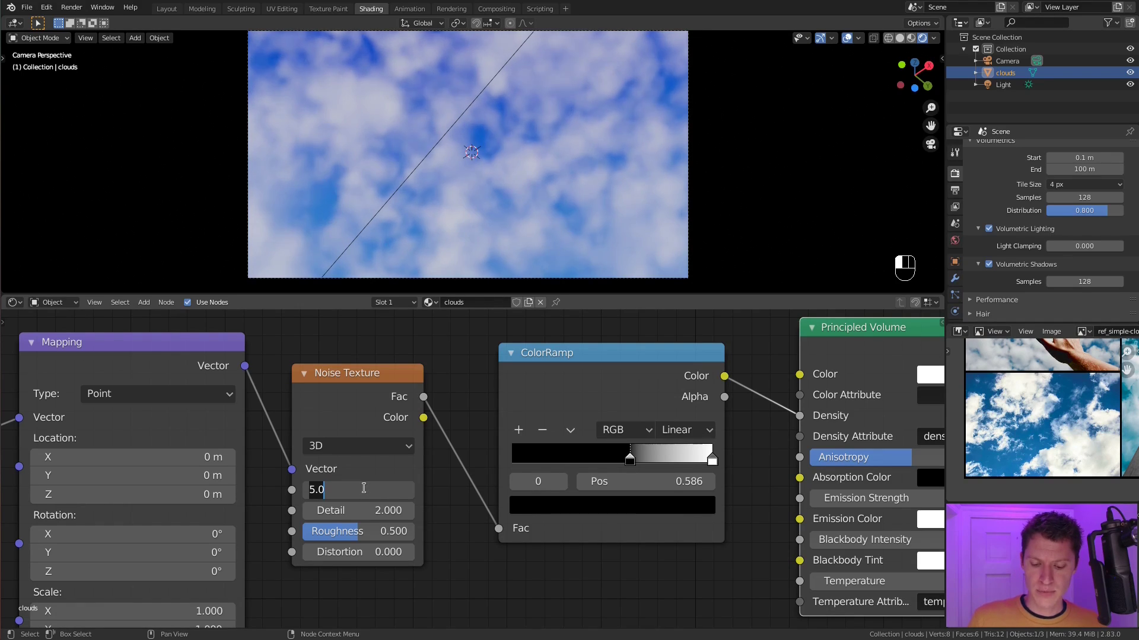
text(2)
key(Return)
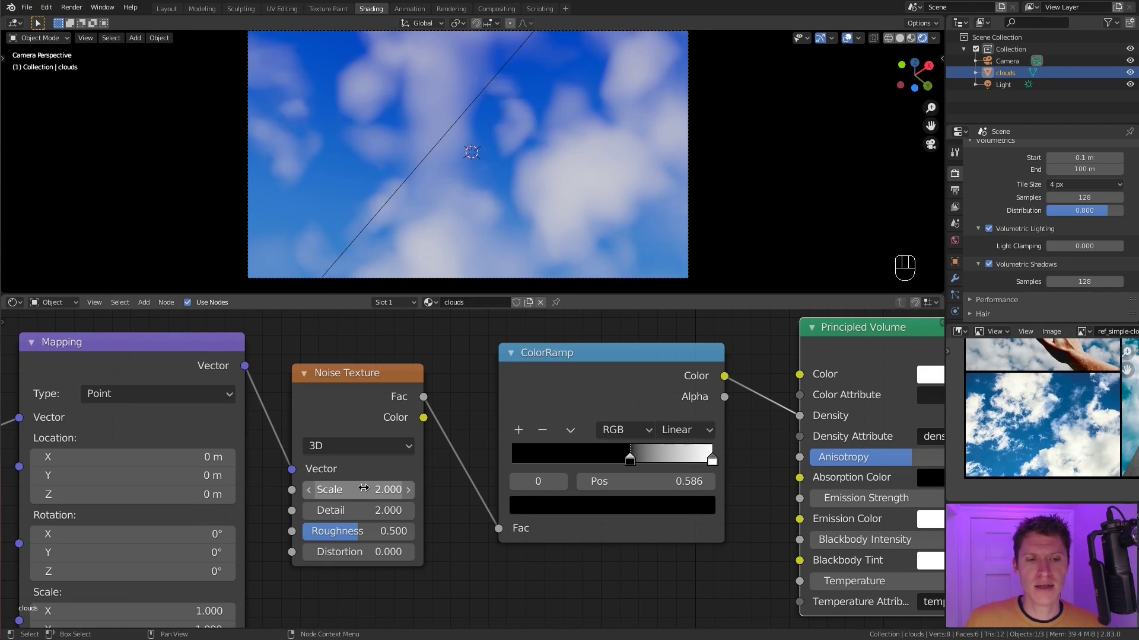
Set the Noise Texture's Detail to 10 for finer cloud edges.
click(361, 508)
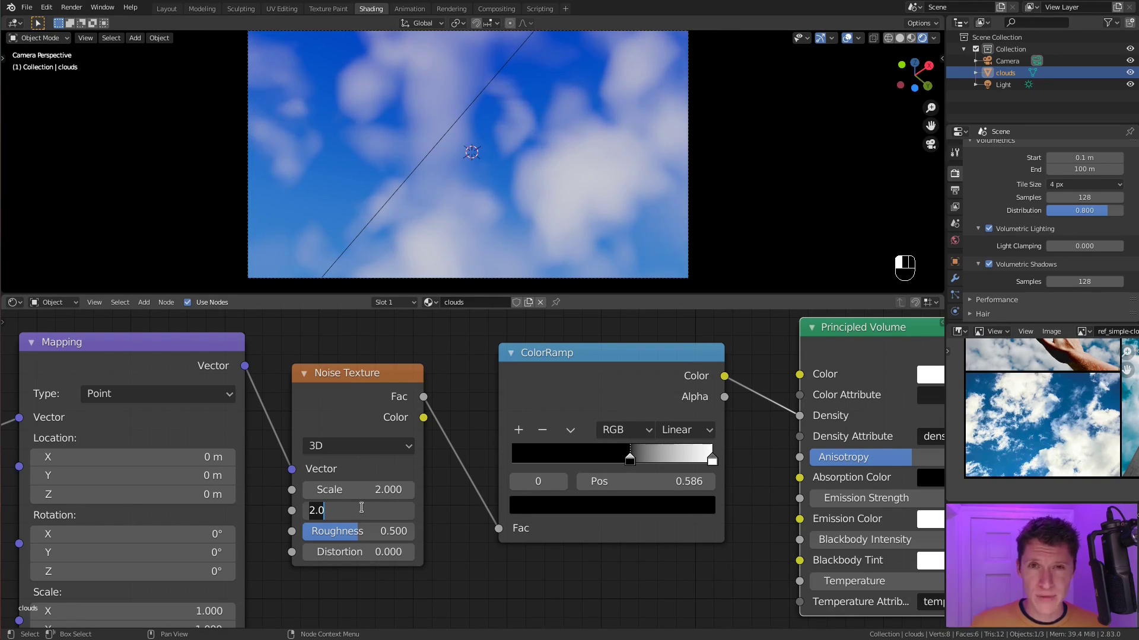
key(BackSpace)
key(BackSpace)
key(BackSpace)
text(10)
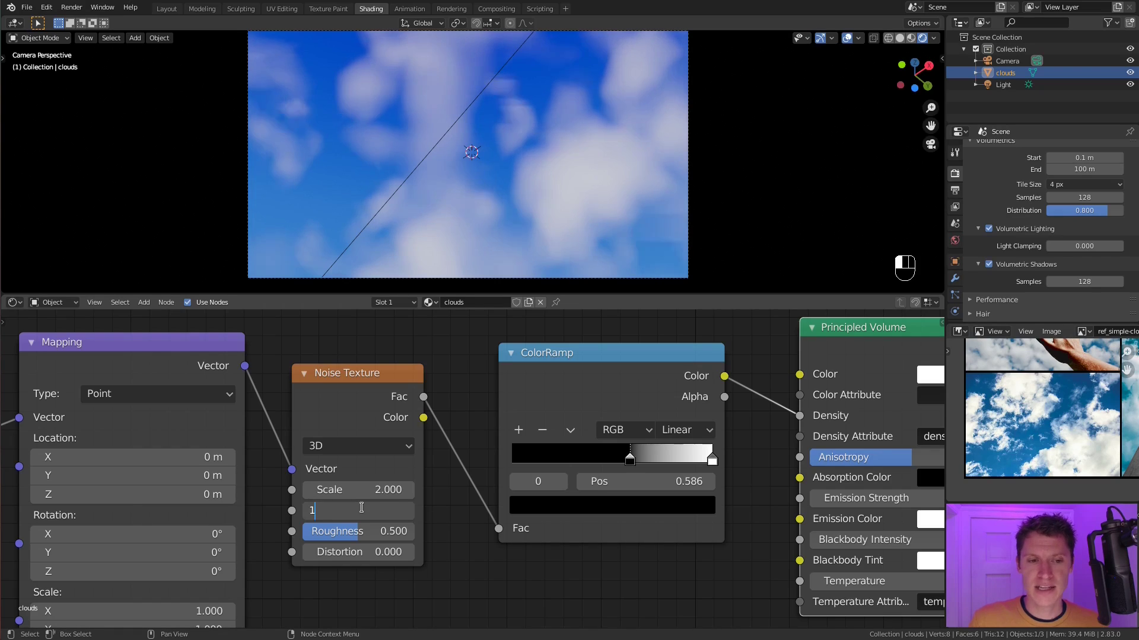
key(Return)
Compare with the reference image, try Noise Texture Distortion values of 0.43 and 0.1, and set it to 0.2.
scroll(1059, 418, up, 5)
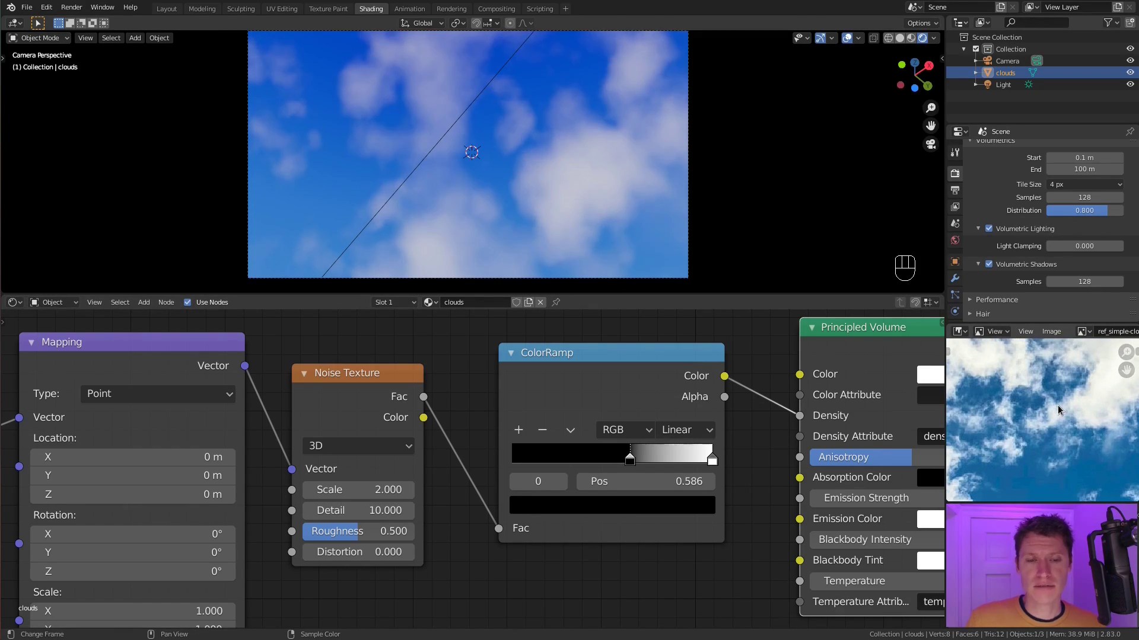
scroll(1058, 404, down, 2)
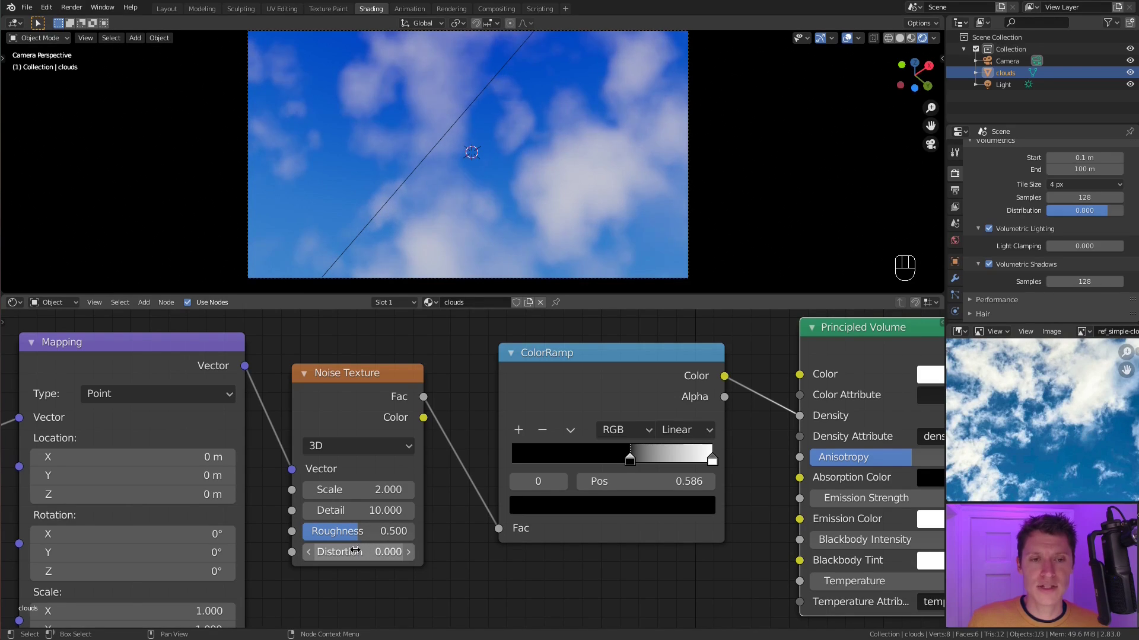
shift+drag(343, 553, 386, 552)
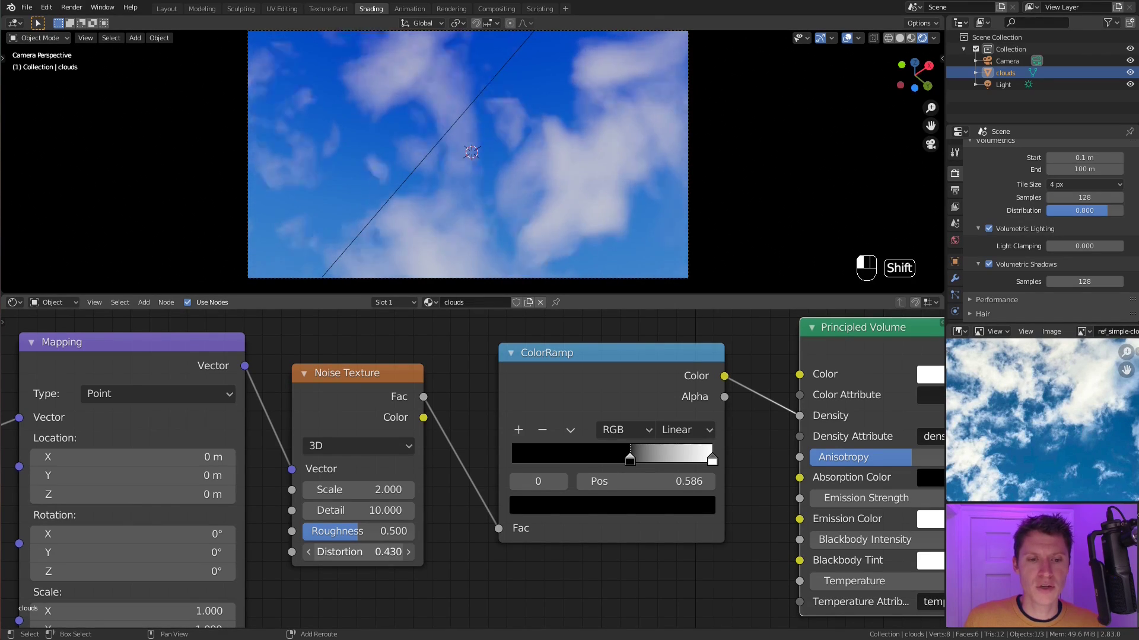
click(375, 561)
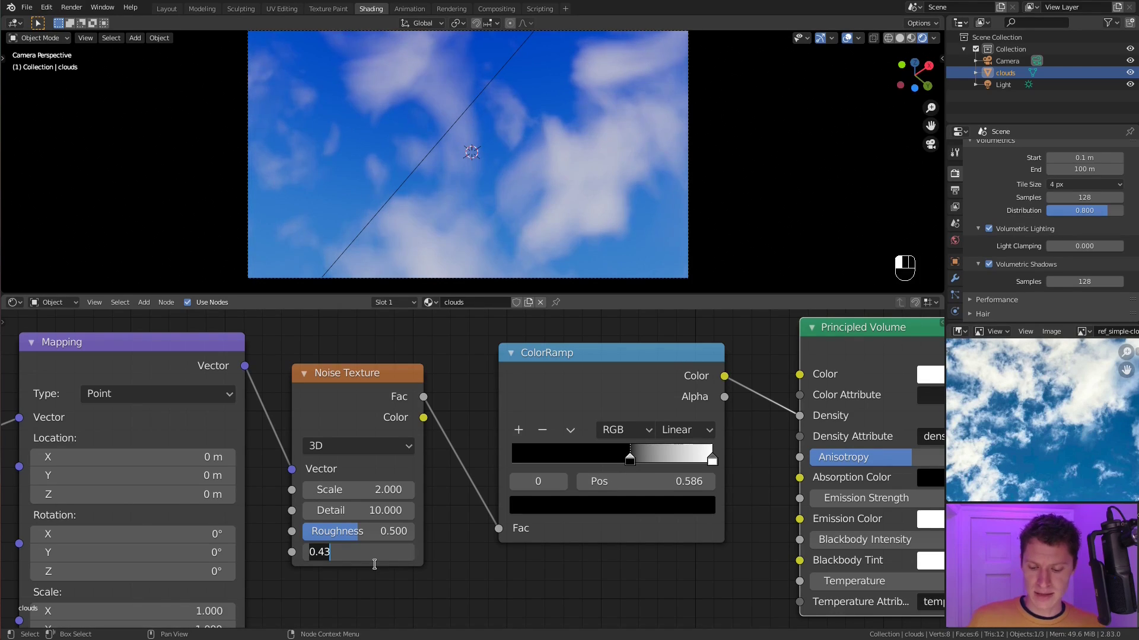
key(BackSpace)
key(BackSpace)
text(1)
key(Return)
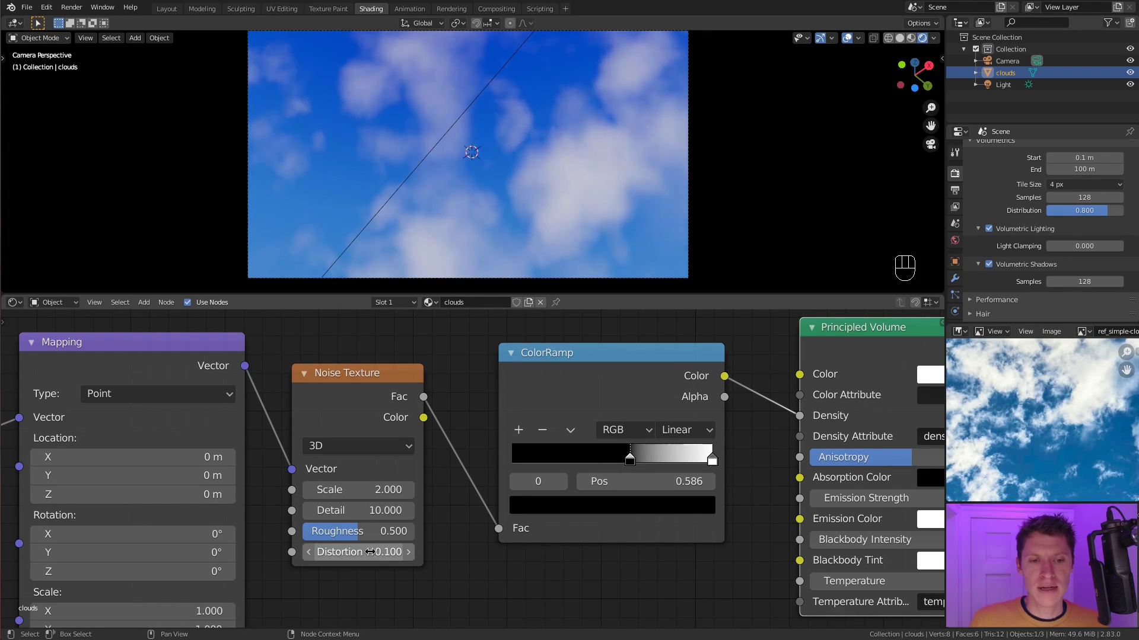
drag(369, 552, 369, 552)
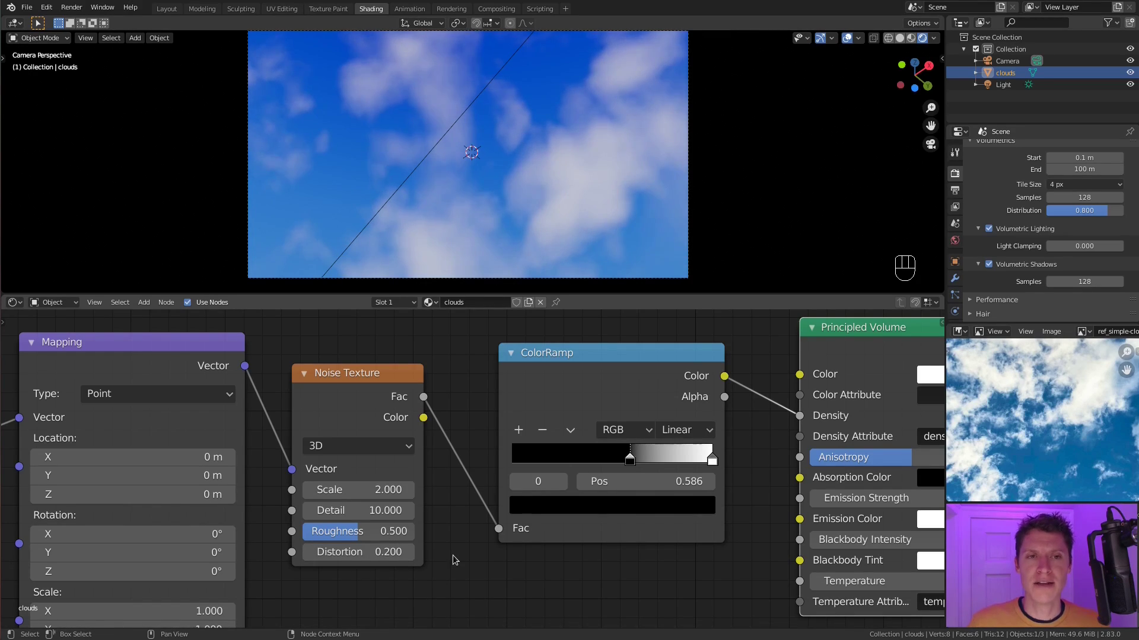
Move the ColorRamp's white stop closer to the black one, to about 0.736, for denser clouds.
ctrl+middle_drag(475, 481, 673, 479)
drag(692, 474, 639, 473)
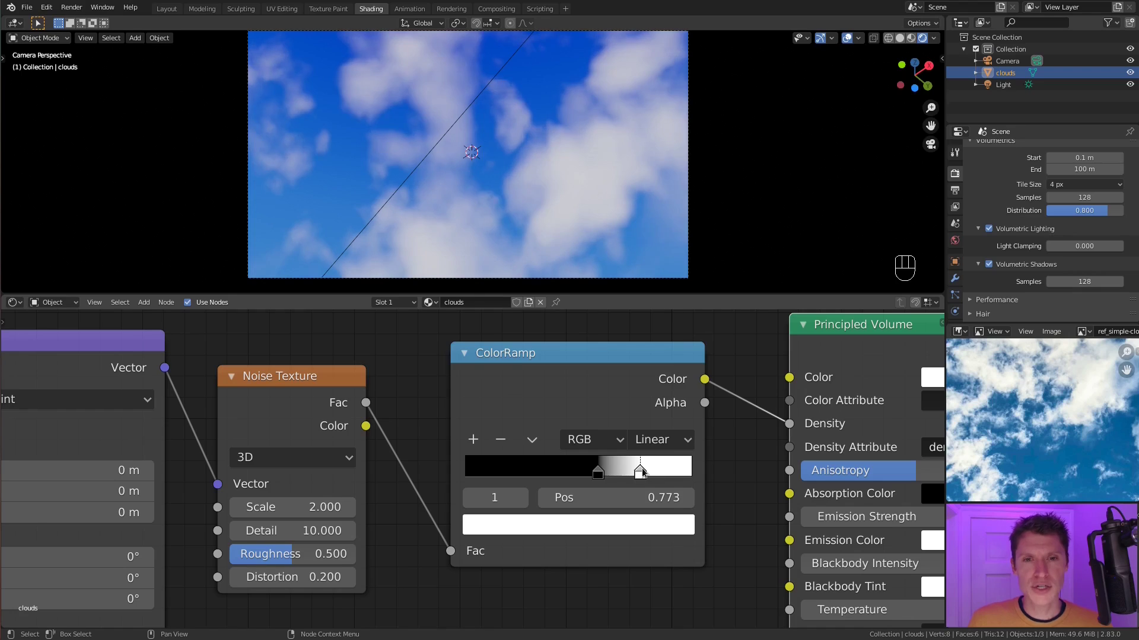
drag(640, 473, 632, 474)
Add a Math node to the clouds material and place it in the empty area below the Material Output.
scroll(634, 478, down, 3)
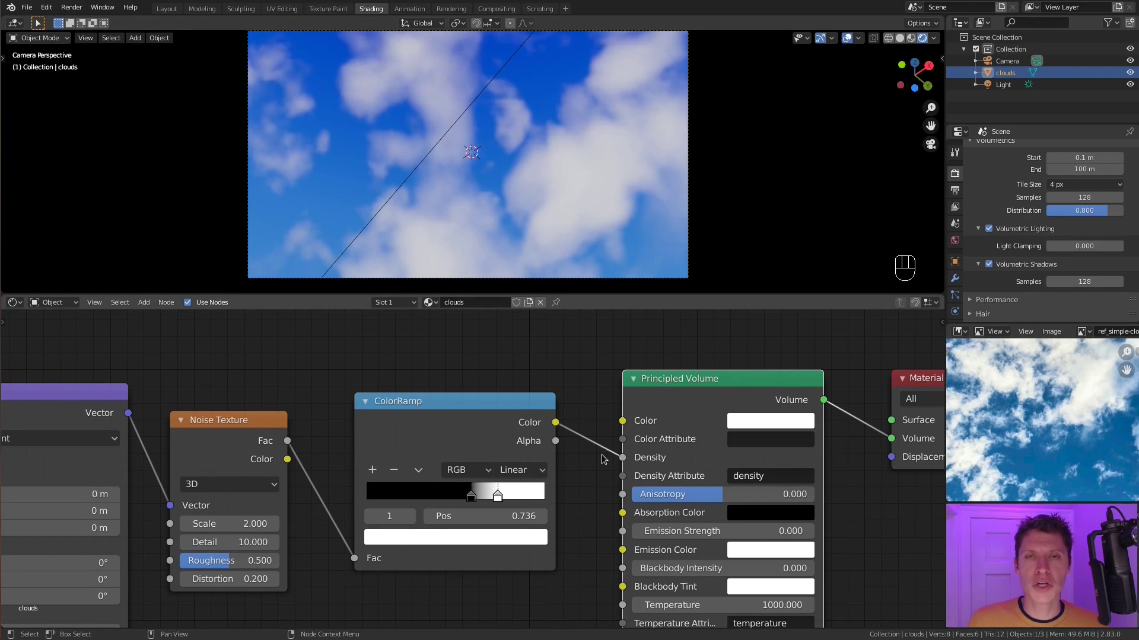
scroll(594, 439, down, 1)
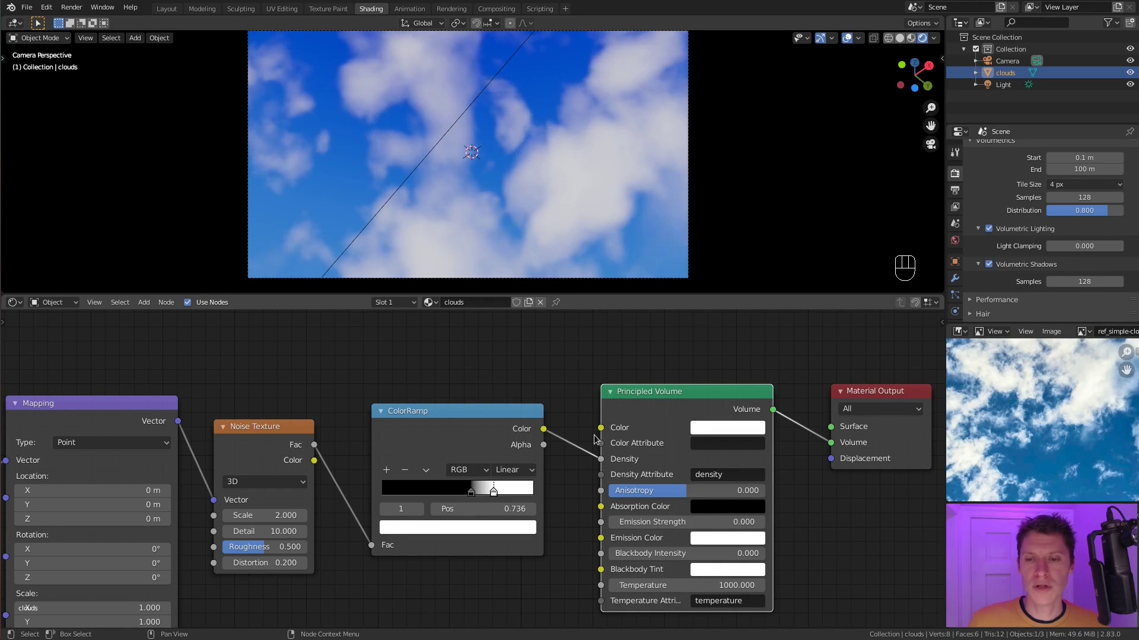
scroll(594, 439, down, 1)
middle_drag(620, 415, 568, 412)
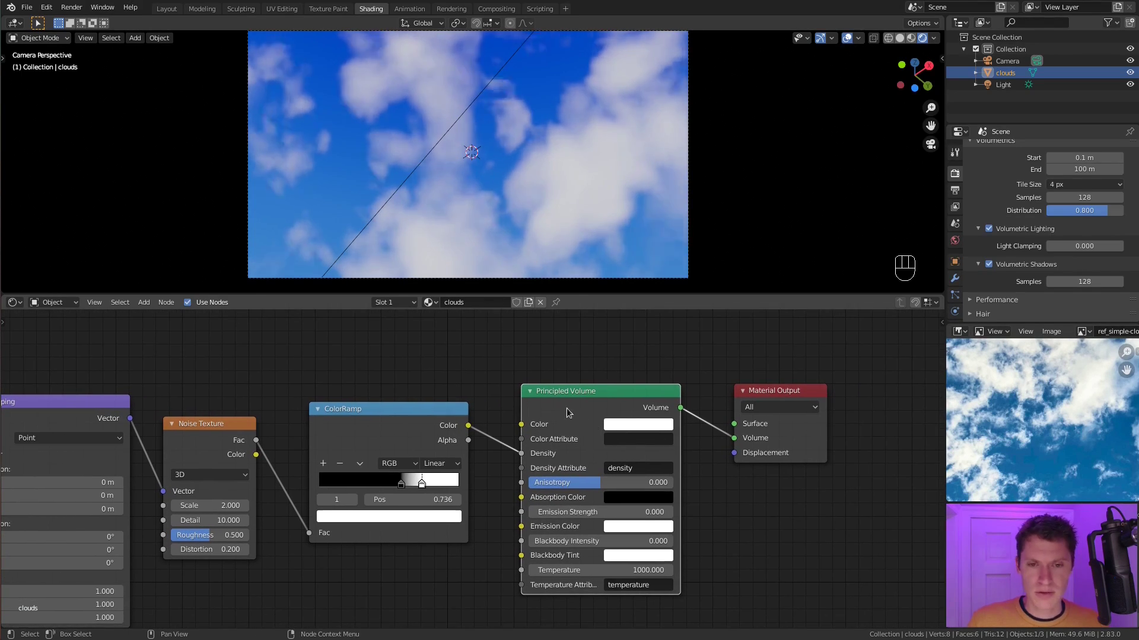
key(shift+a)
mouse_move(492, 367)
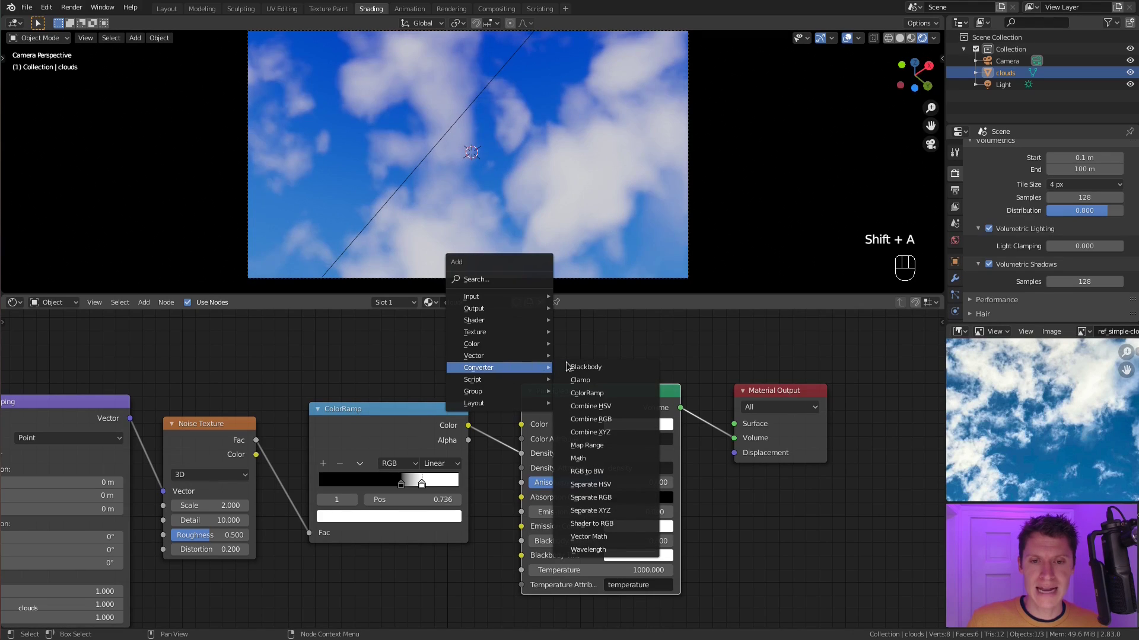
click(578, 458)
click(741, 503)
middle_drag(741, 502, 709, 469)
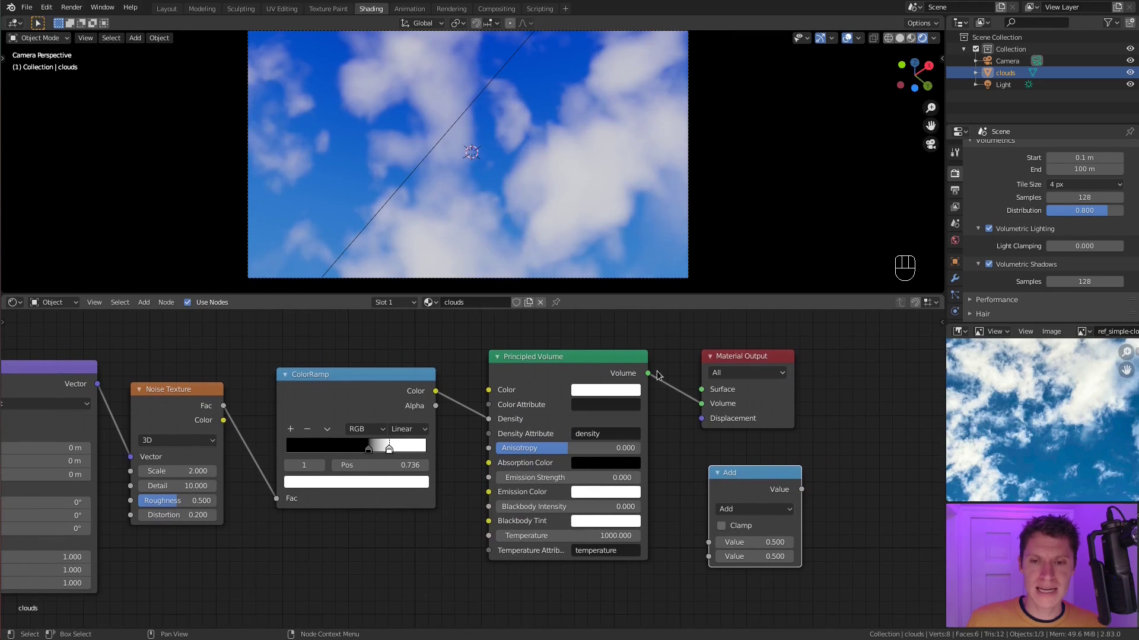
Change the Math node to Multiply by 1 and insert it between the ColorRamp and the Principled Volume's Density.
click(734, 514)
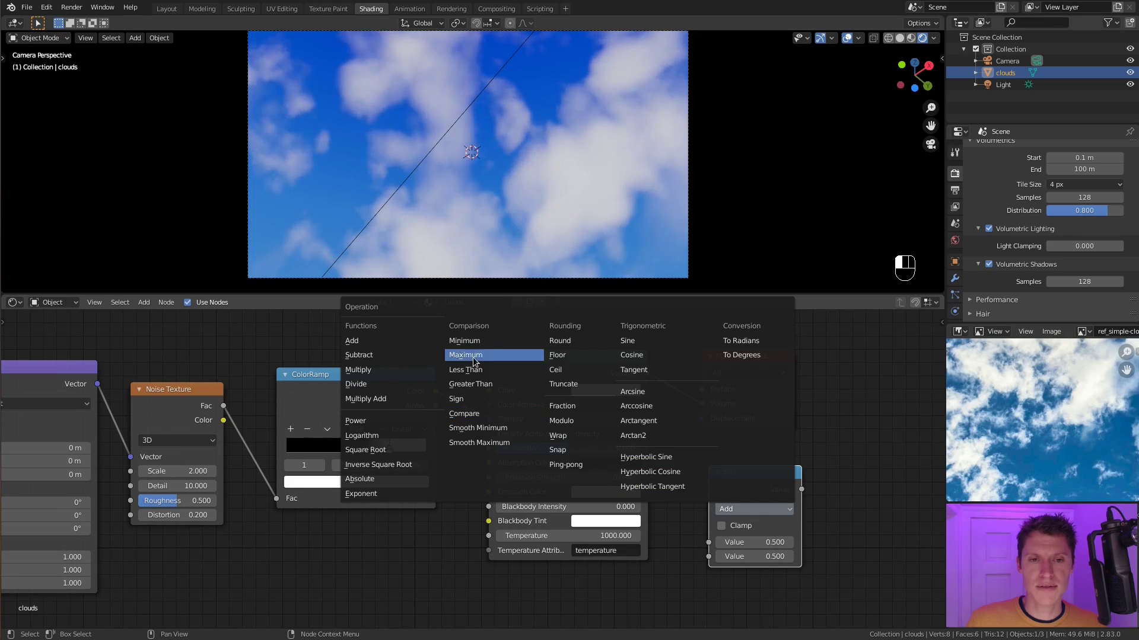
click(371, 371)
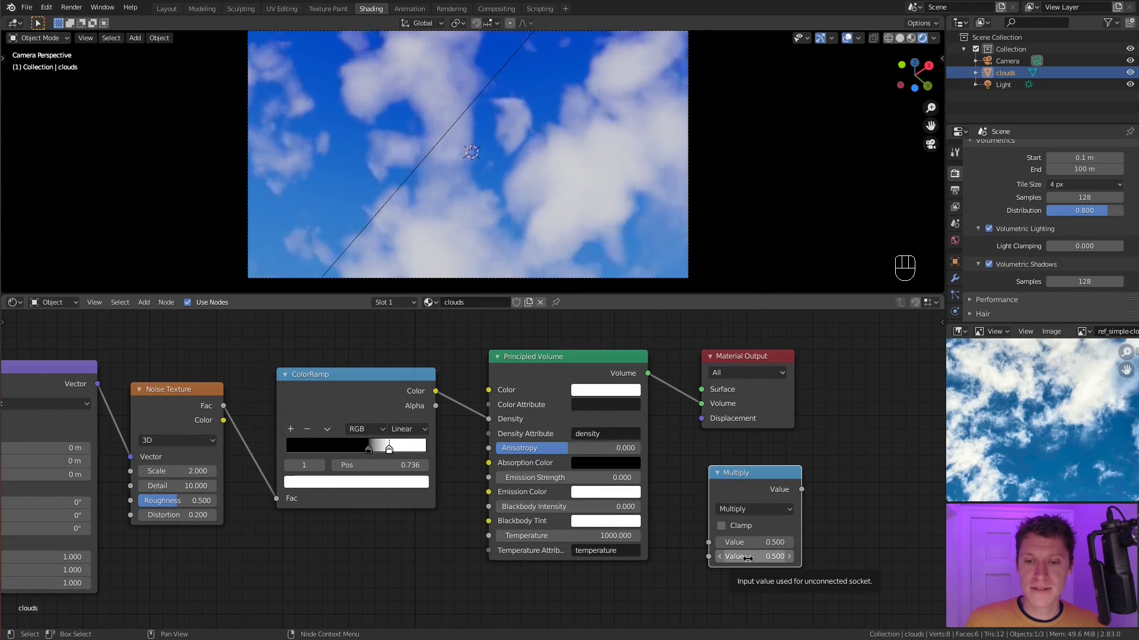
click(746, 558)
key(Return)
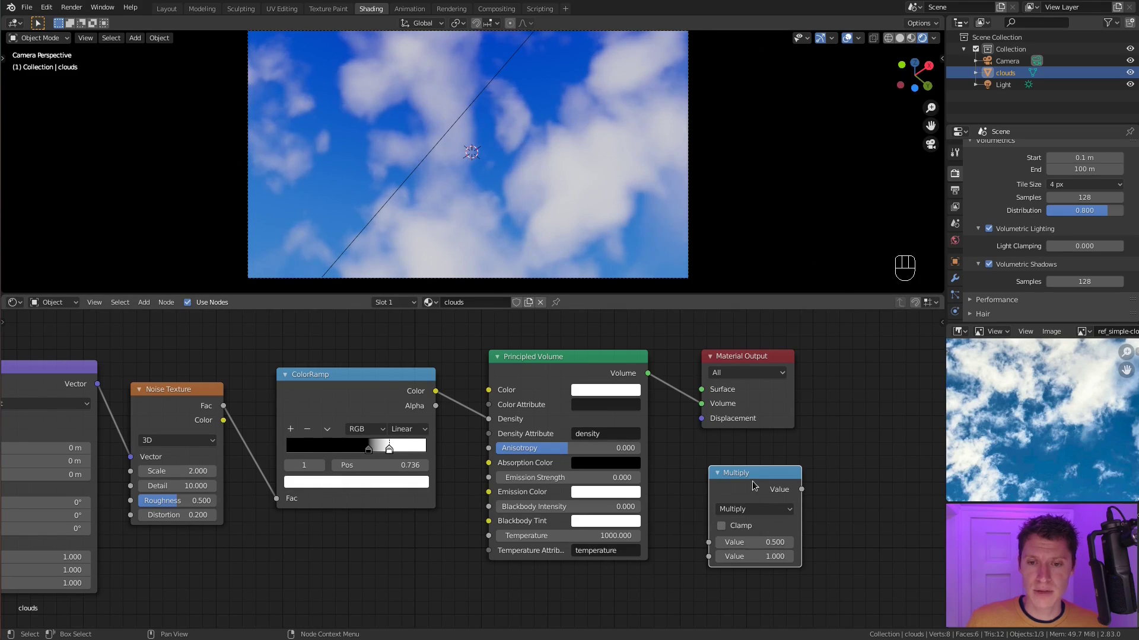
drag(753, 481, 488, 392)
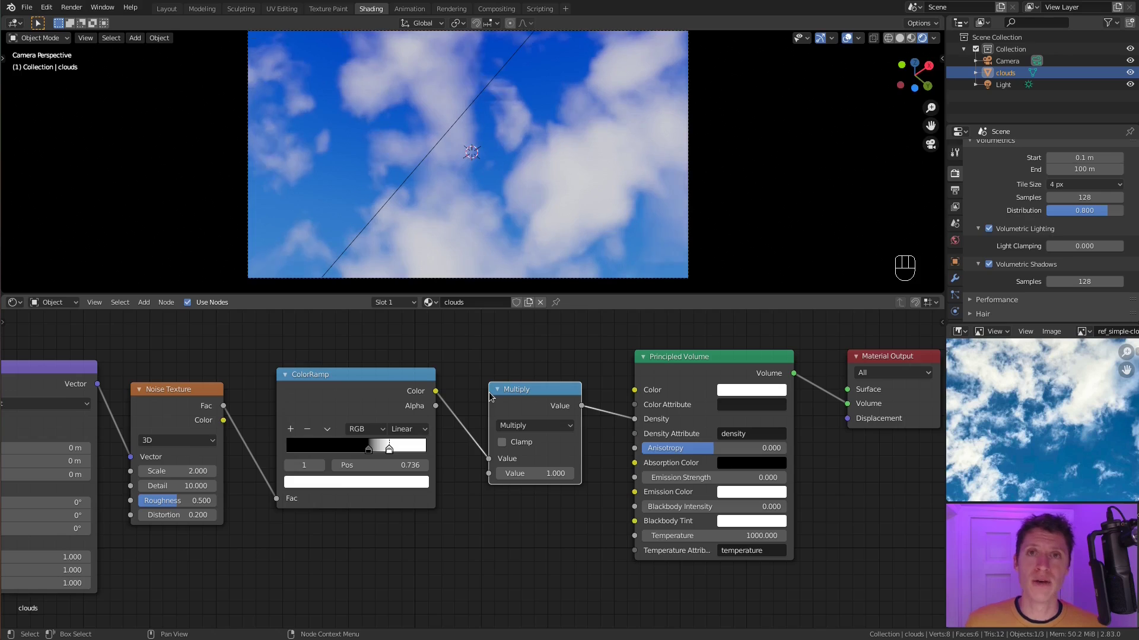
Try Multiply values of 2 and 5 for denser clouds, and set the multiplier to 10.
click(537, 473)
key(Return)
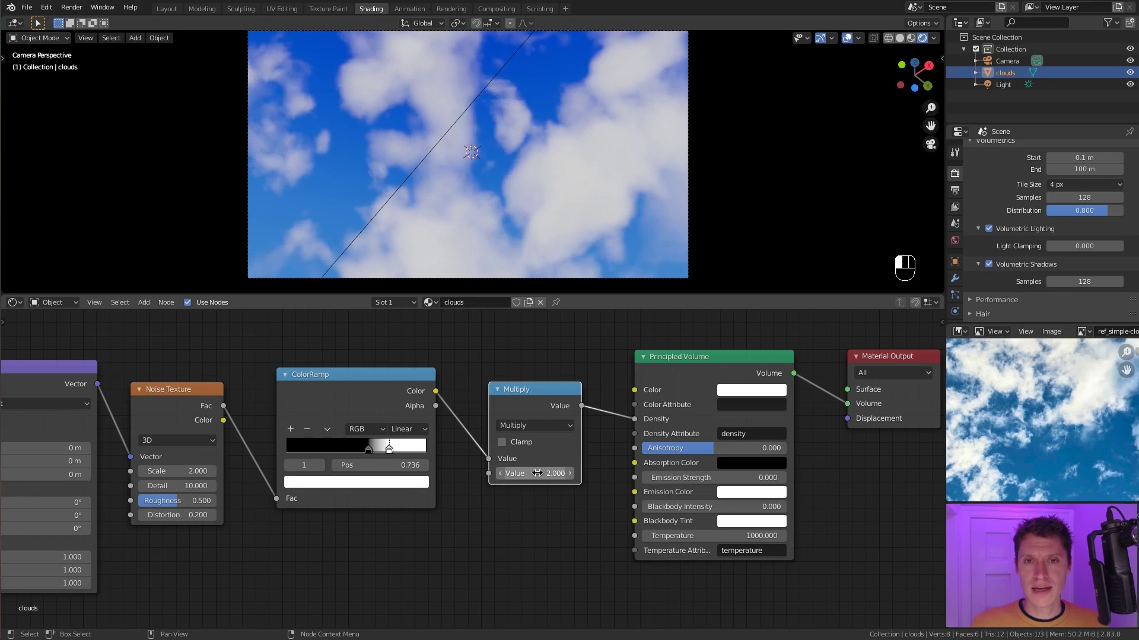
click(537, 474)
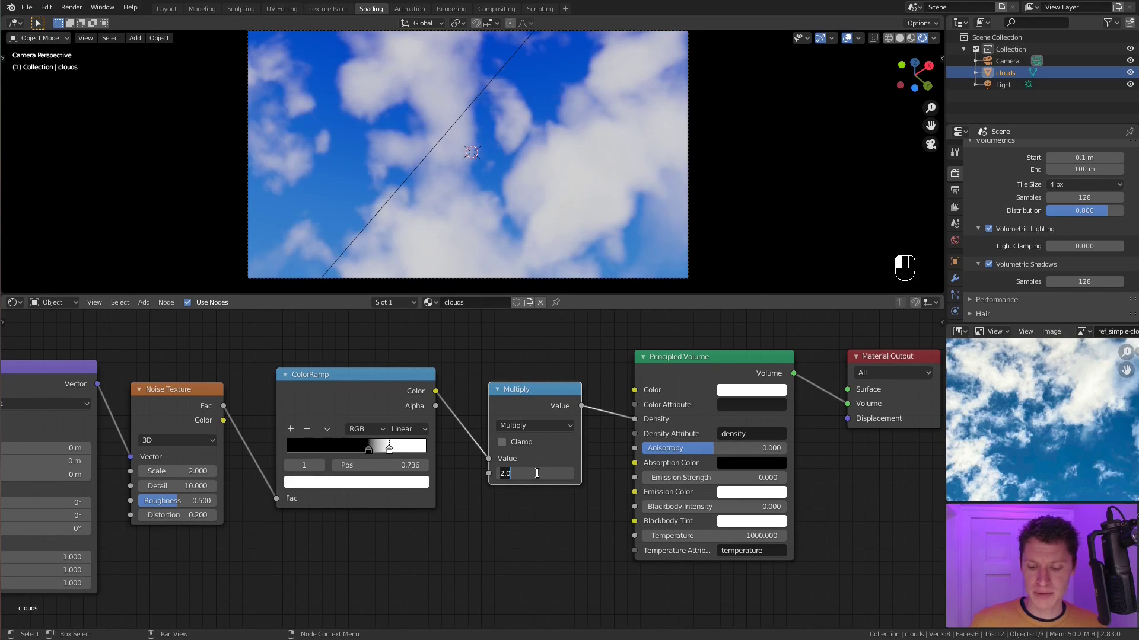
text(5)
key(Return)
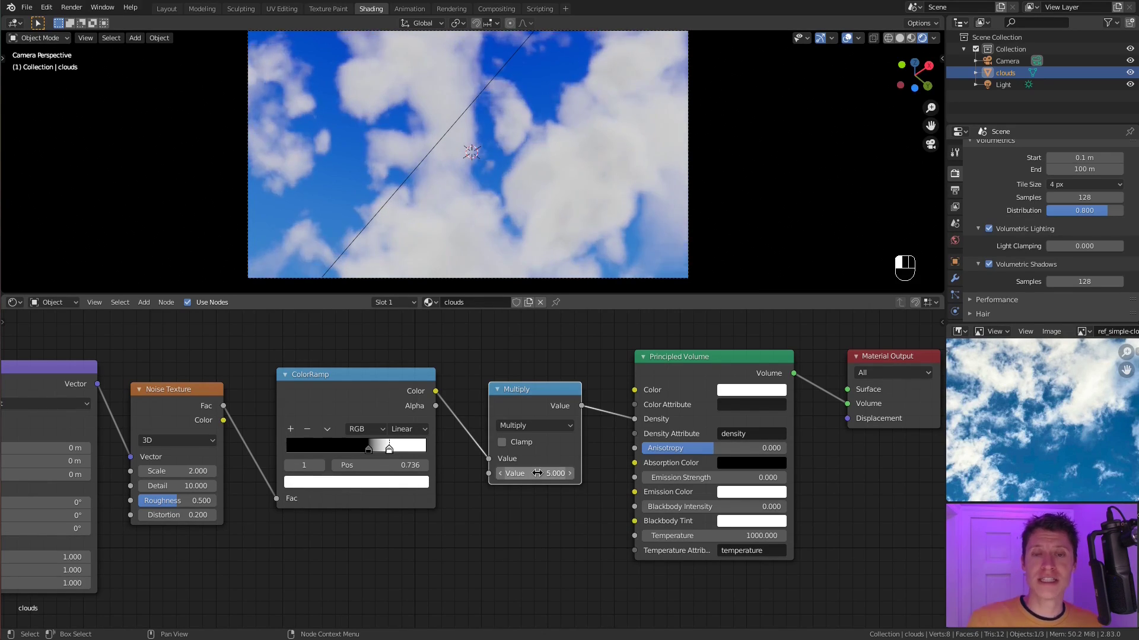
click(521, 468)
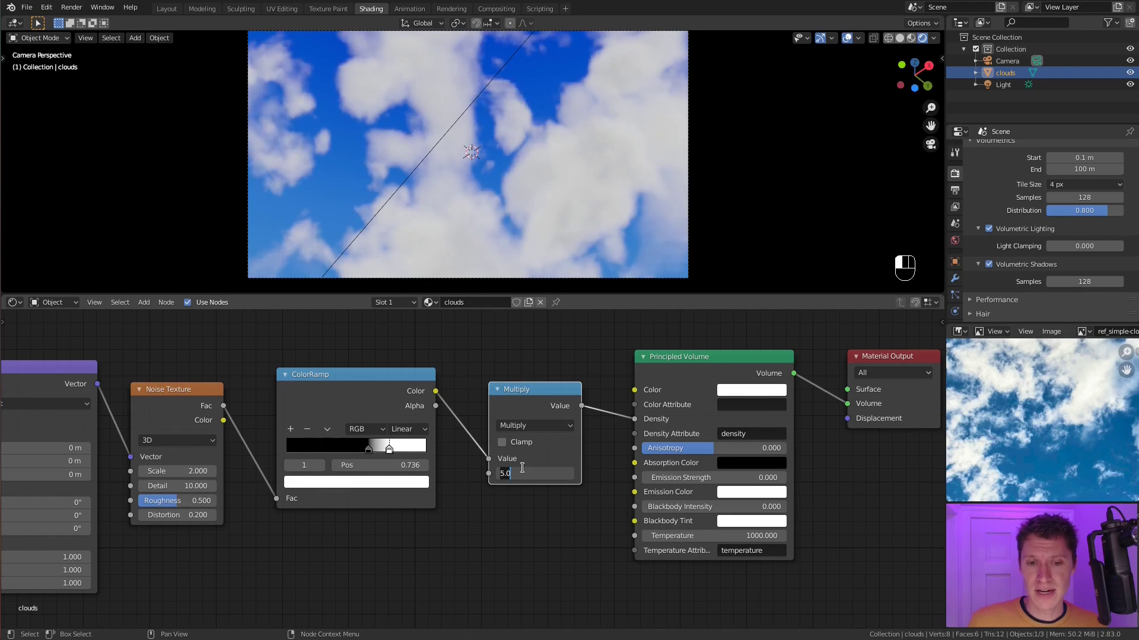
text(10)
key(Return)
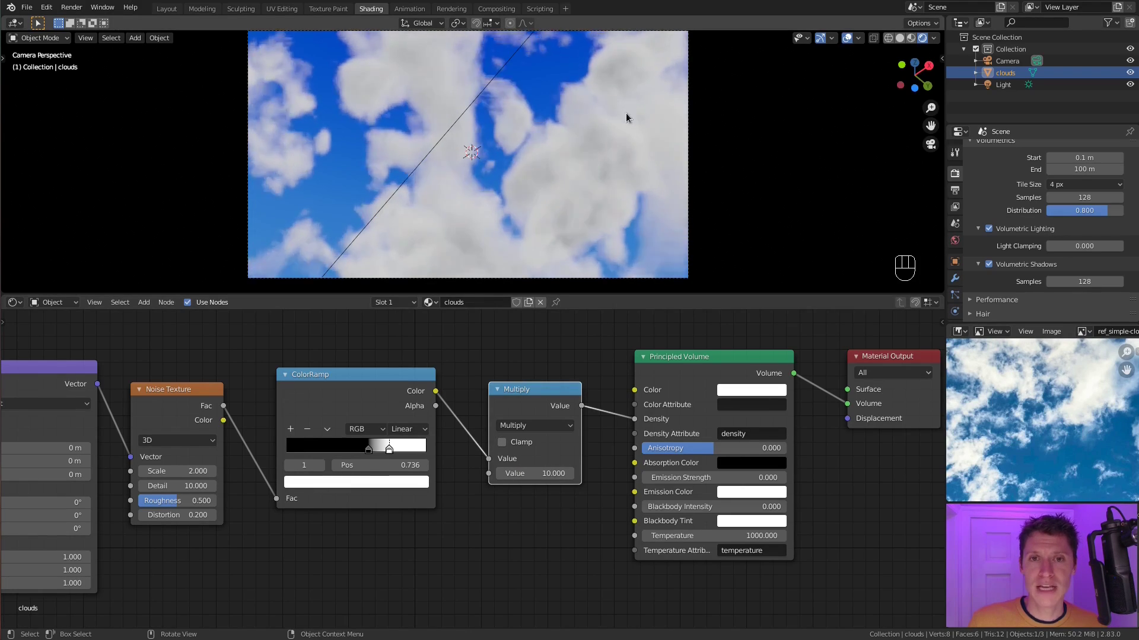
Detach the Multiply node to try a uniform Principled Volume Density of 10, and reconnect it before returning to the camera view.
ctrl+middle_drag(625, 113, 606, 141)
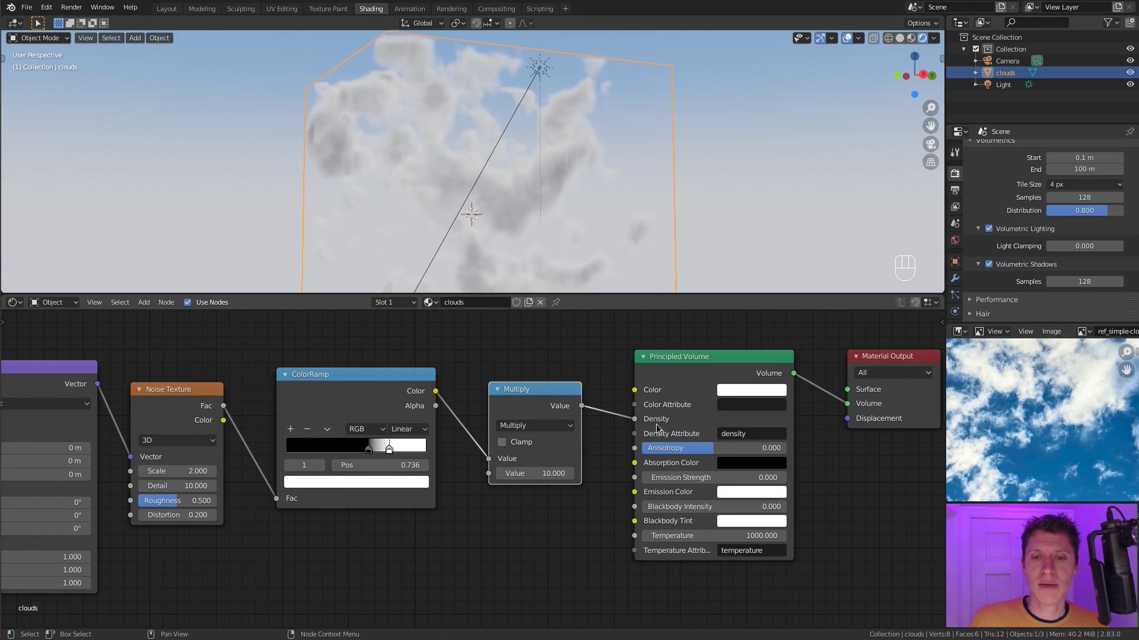
drag(634, 420, 664, 419)
double_click(680, 417)
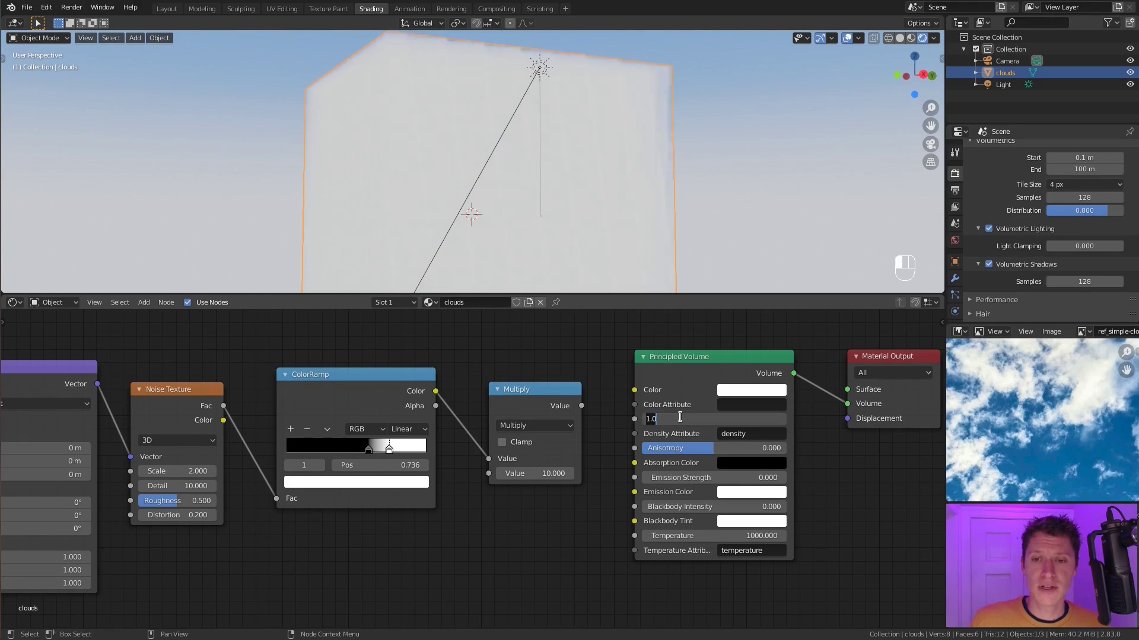
text(10)
key(Return)
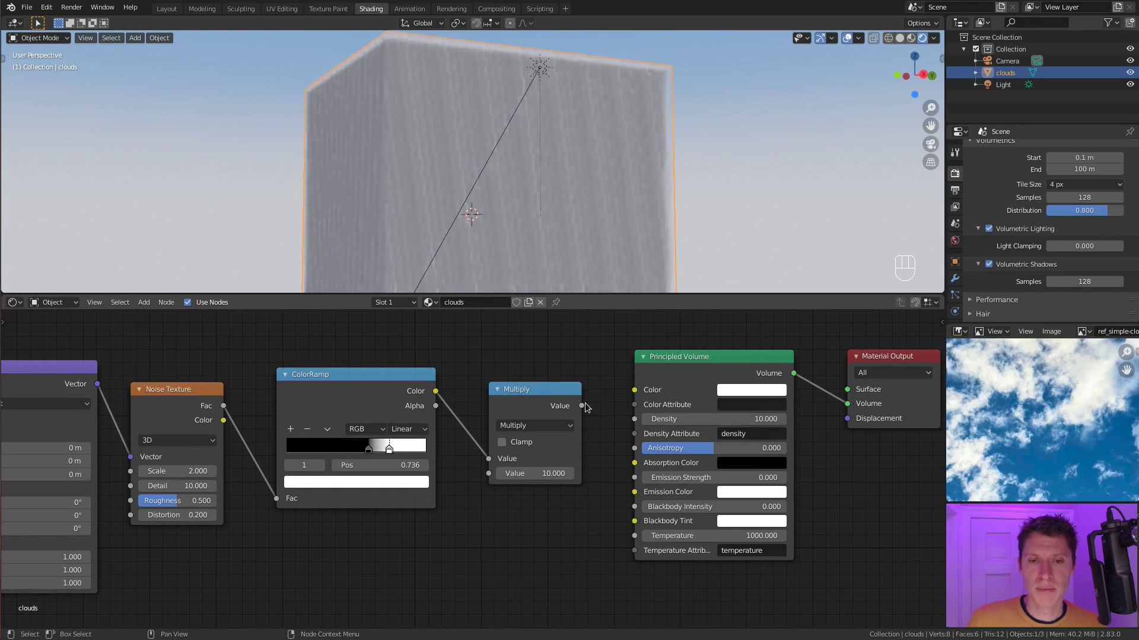
drag(581, 406, 635, 419)
middle_drag(593, 190, 597, 165)
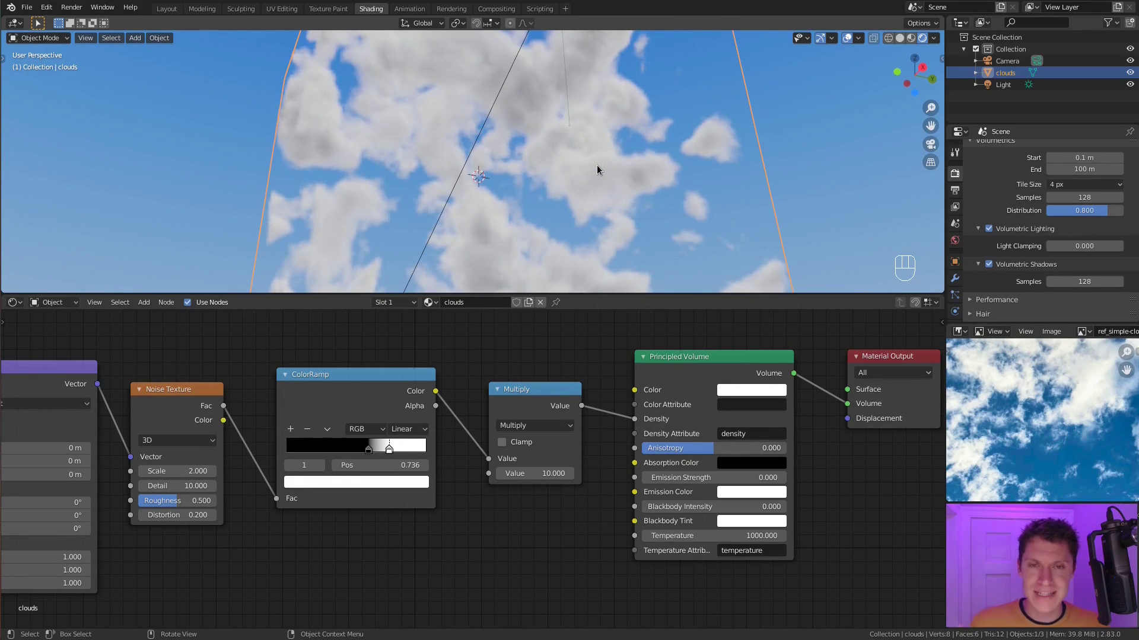
key(KP_0)
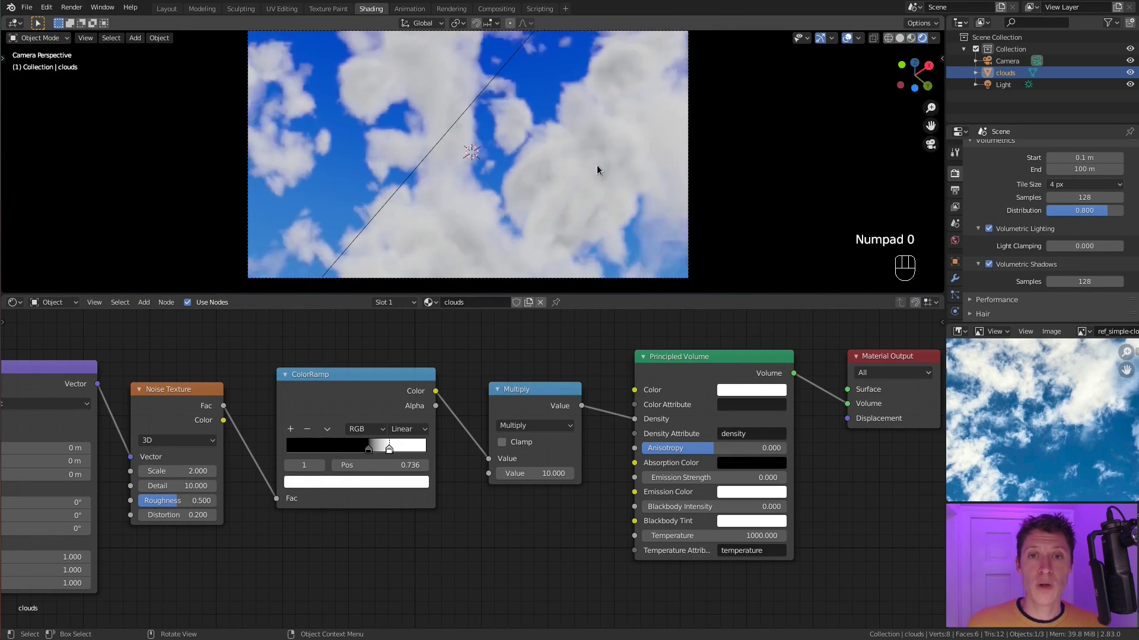
Shift both ColorRamp stops to adjust cloud coverage, leaving the black stop at about 0.591.
ctrl+scroll(440, 382, left, 5)
scroll(415, 415, up, 2)
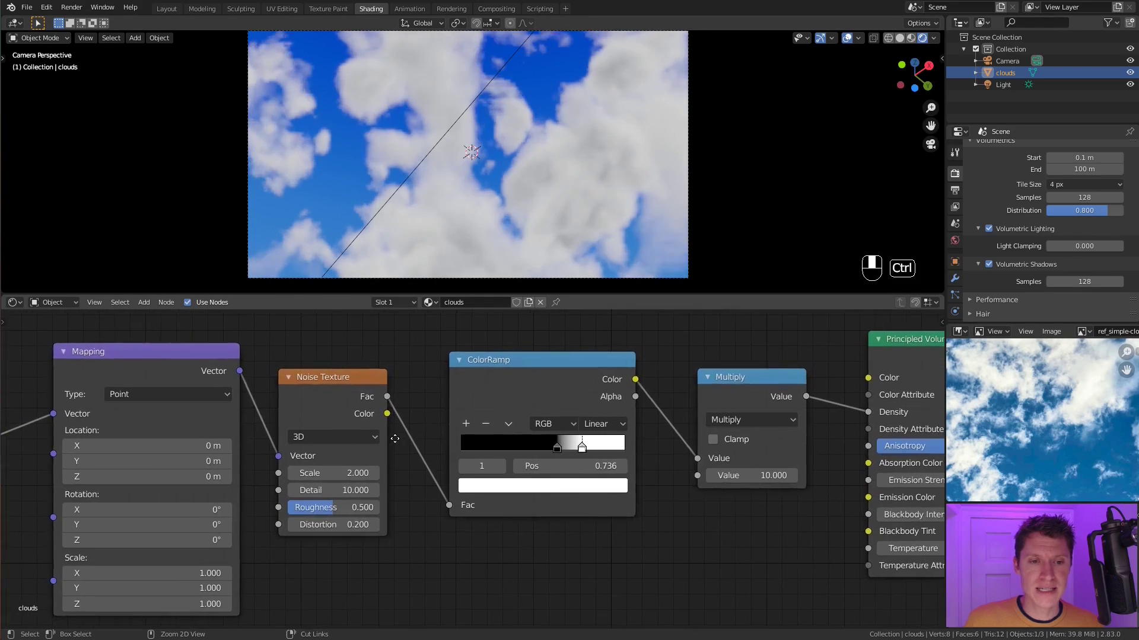
scroll(395, 458, up, 1)
click(569, 445)
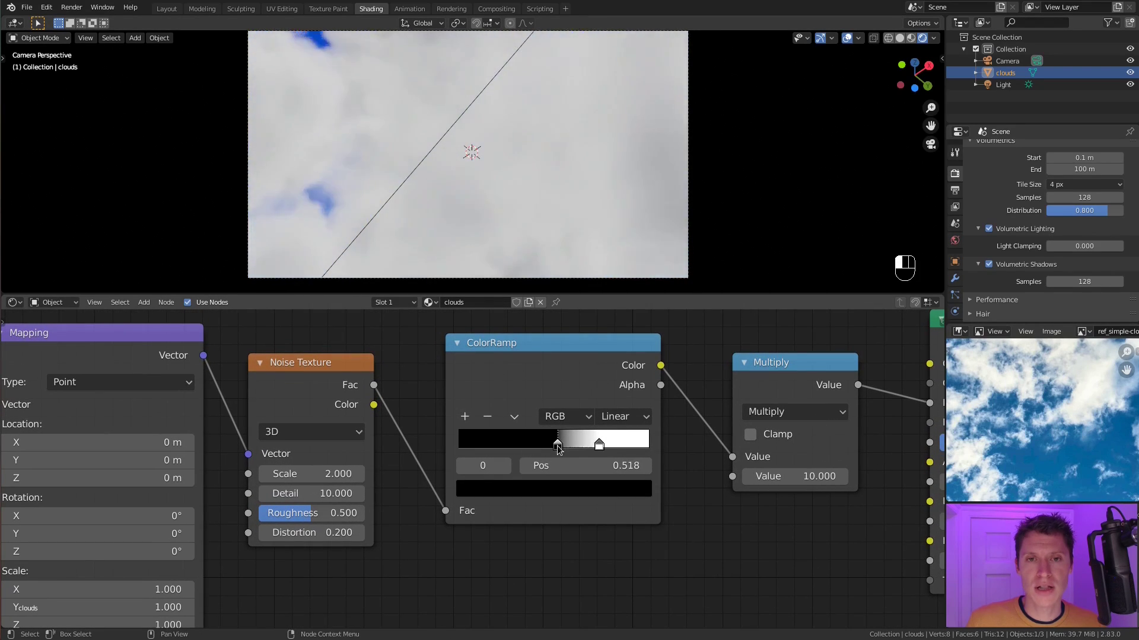
drag(603, 446, 580, 444)
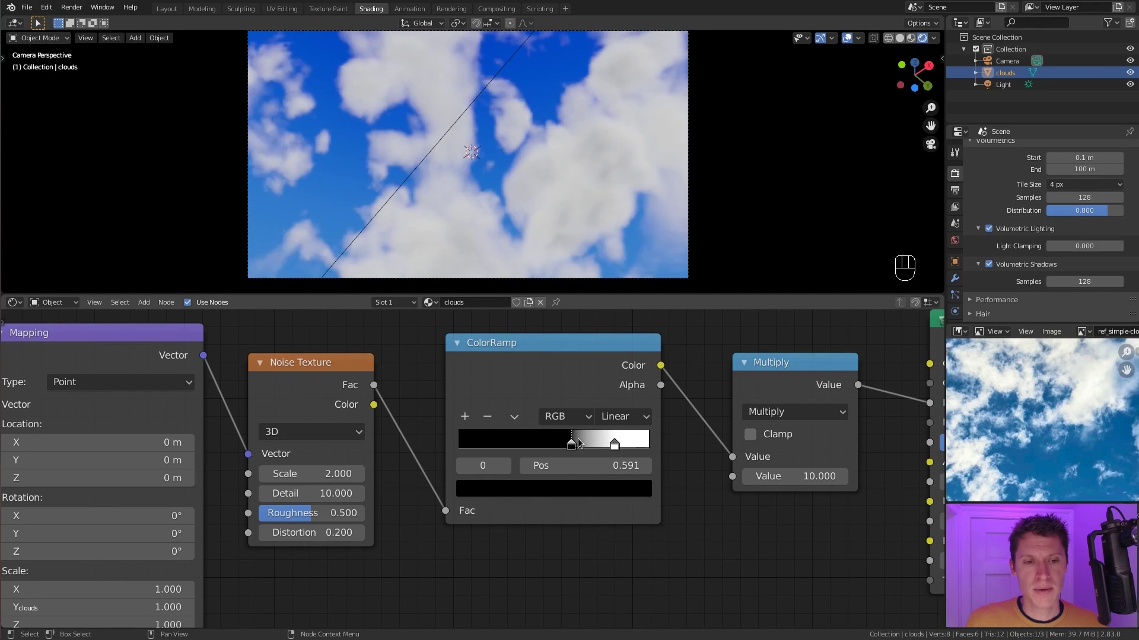
Try a Noise Texture Scale of 3 and move the ColorRamp's stops toward the white end, with white at about 0.836.
click(338, 475)
text(1)
key(Return)
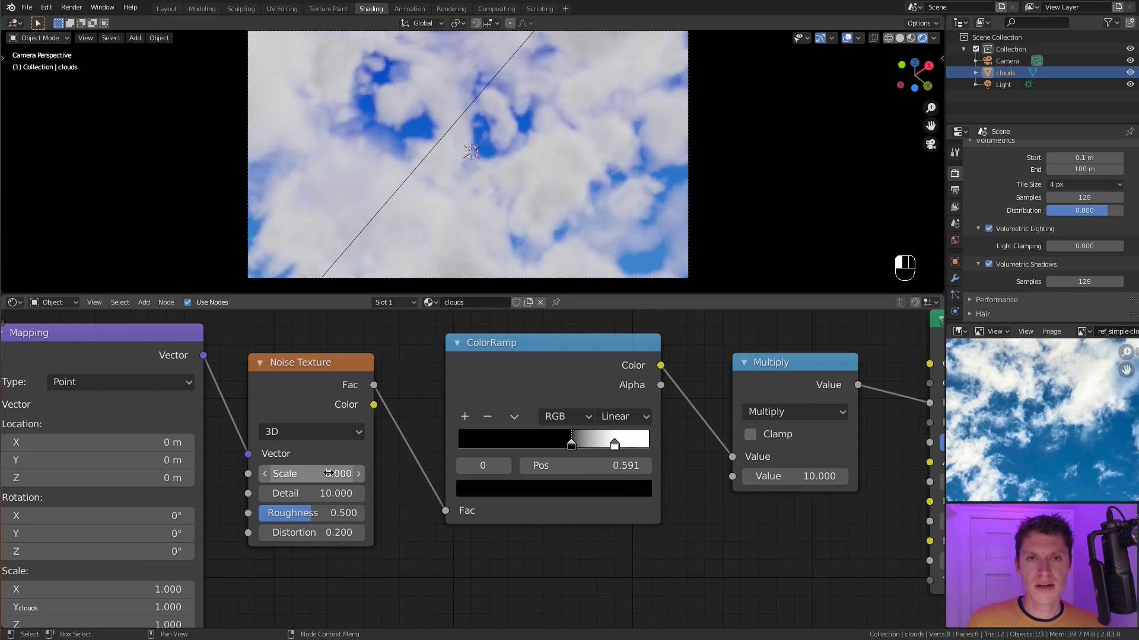
drag(579, 446, 618, 446)
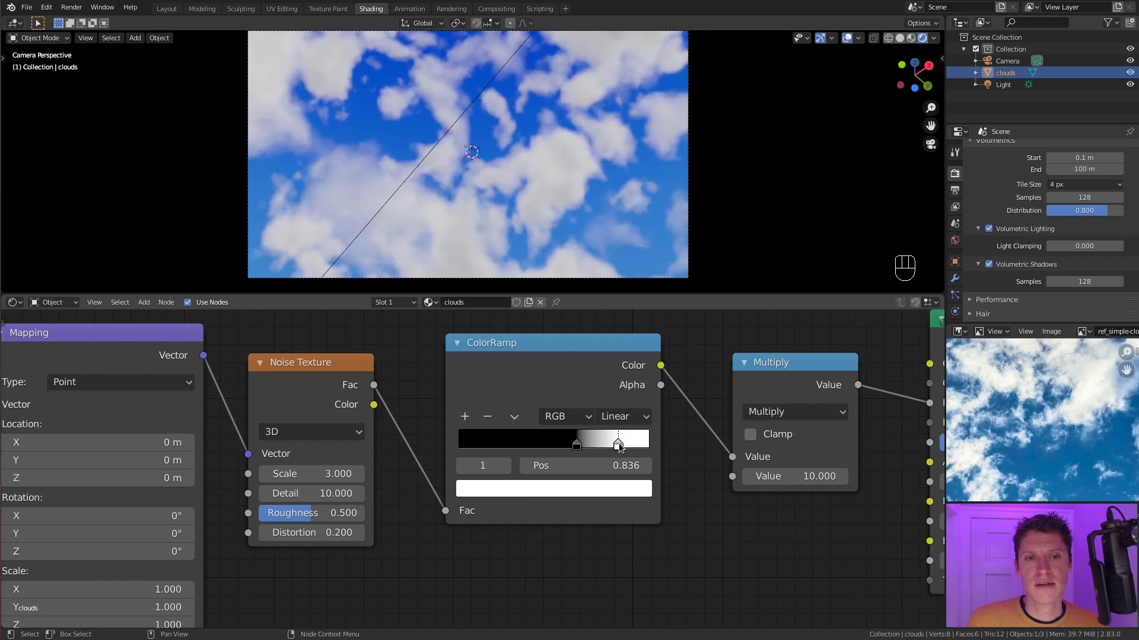
Set the Noise Texture's Scale to 2 for larger clouds.
click(307, 474)
text(2)
key(Return)
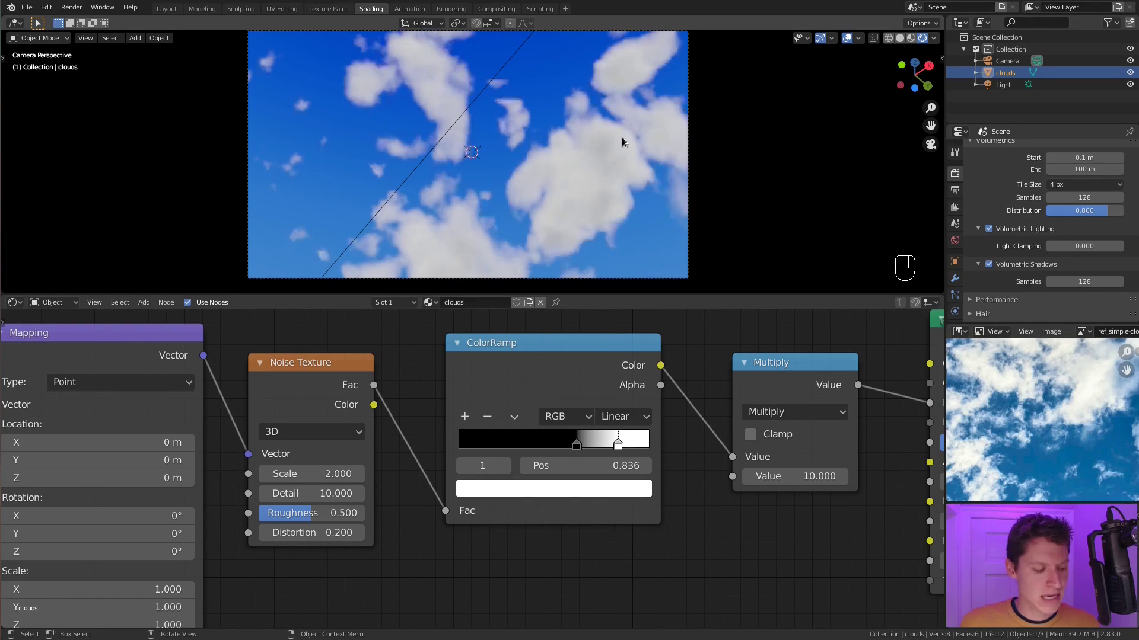
Switch the viewport to Solid shading and set the volumetric Tile Size to 2 px and Samples to 256.
key(z)
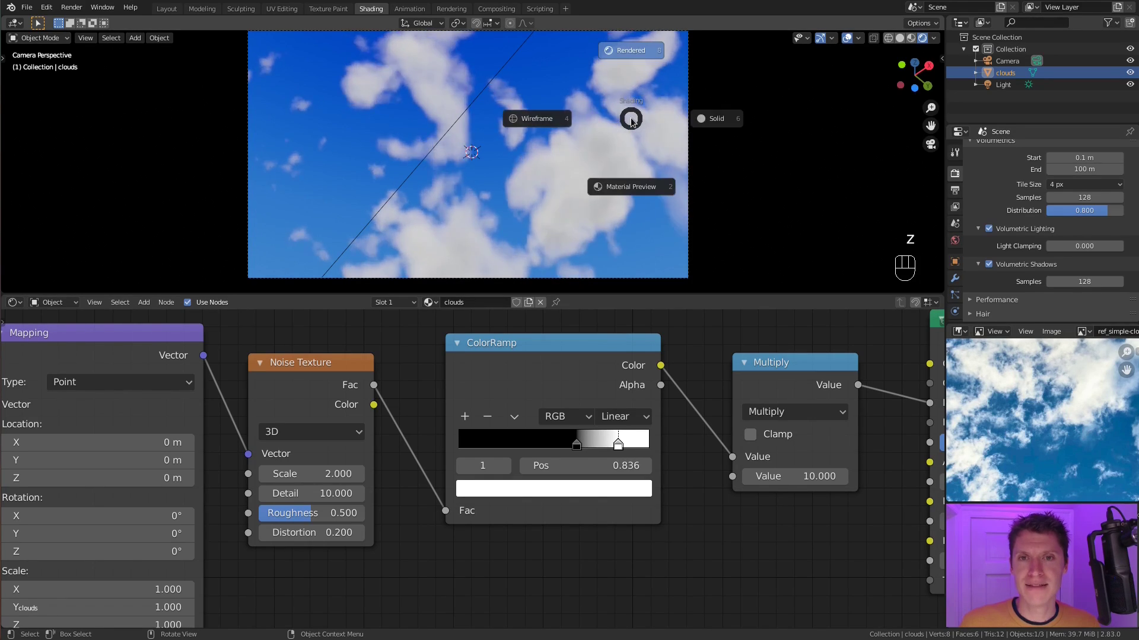
click(715, 117)
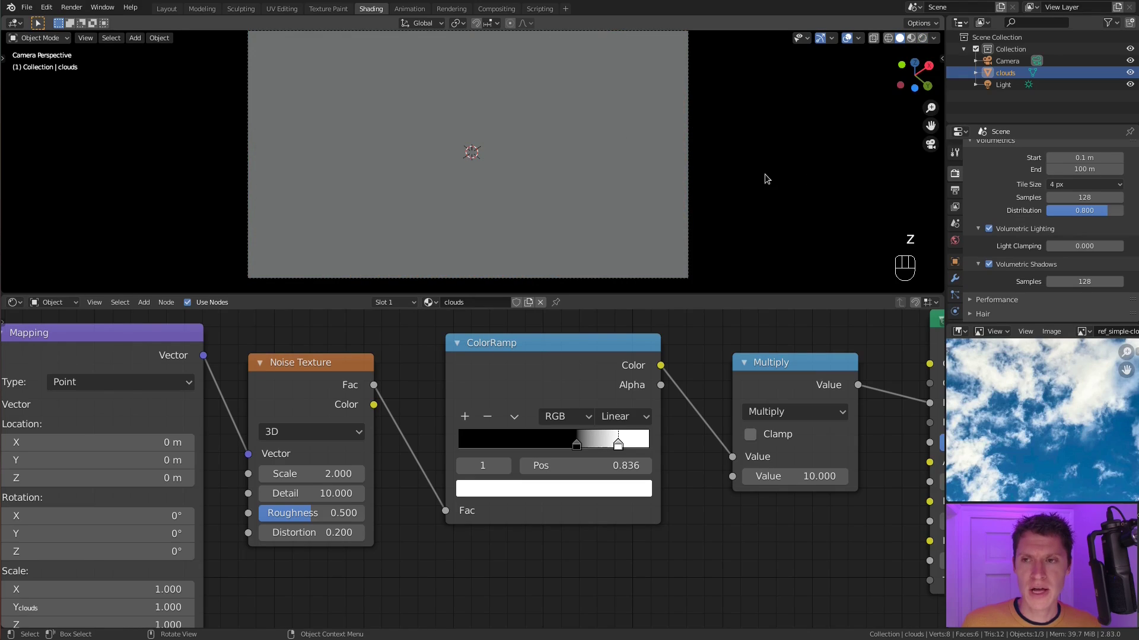
click(1061, 184)
click(1056, 198)
click(1068, 196)
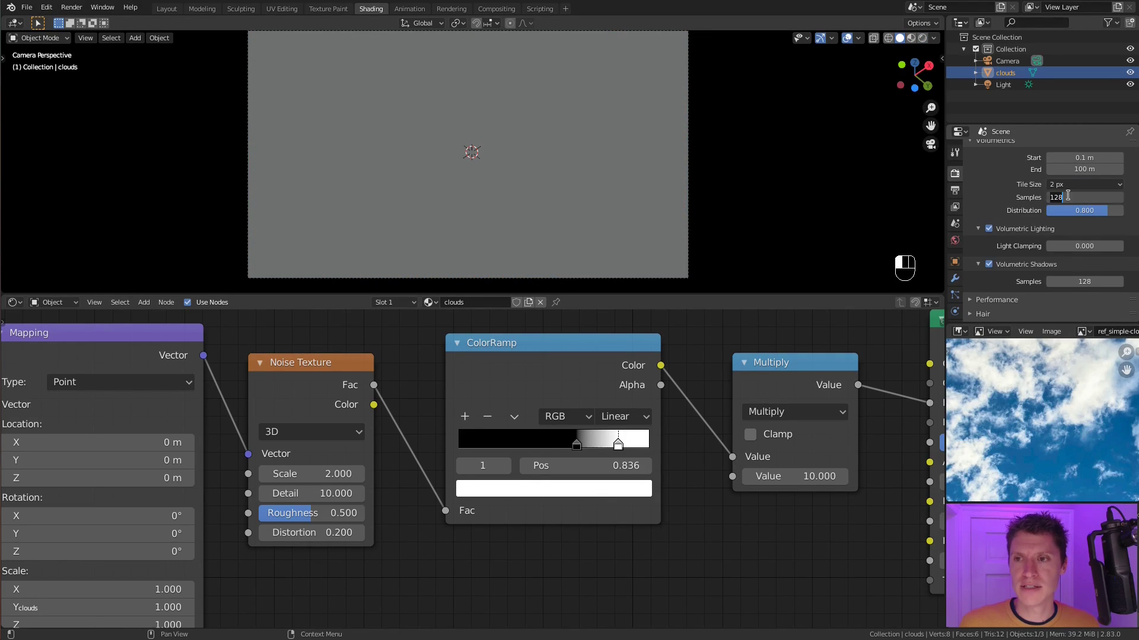
key(Return)
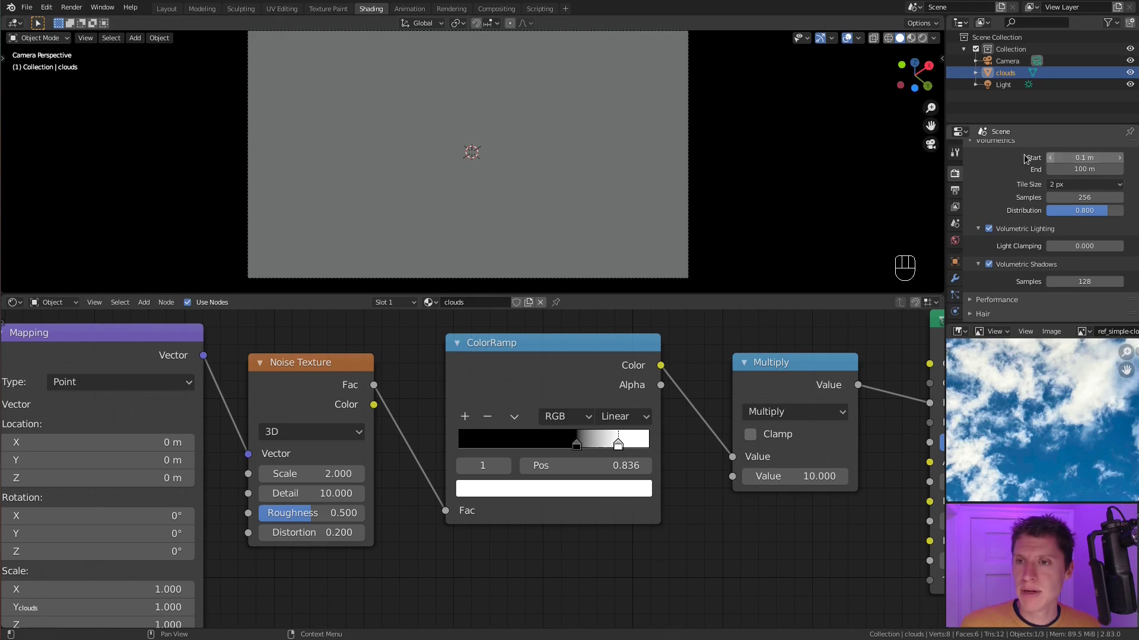
Set the output resolution percentage to 50% and render a still image of the clouds.
scroll(1011, 190, up, 6)
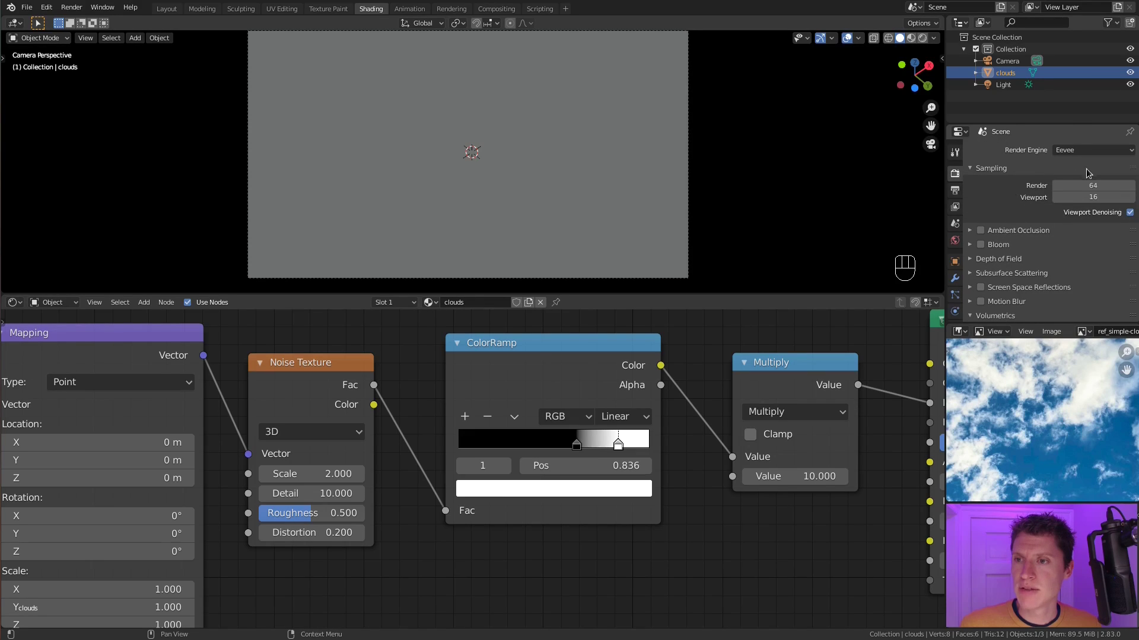
click(955, 190)
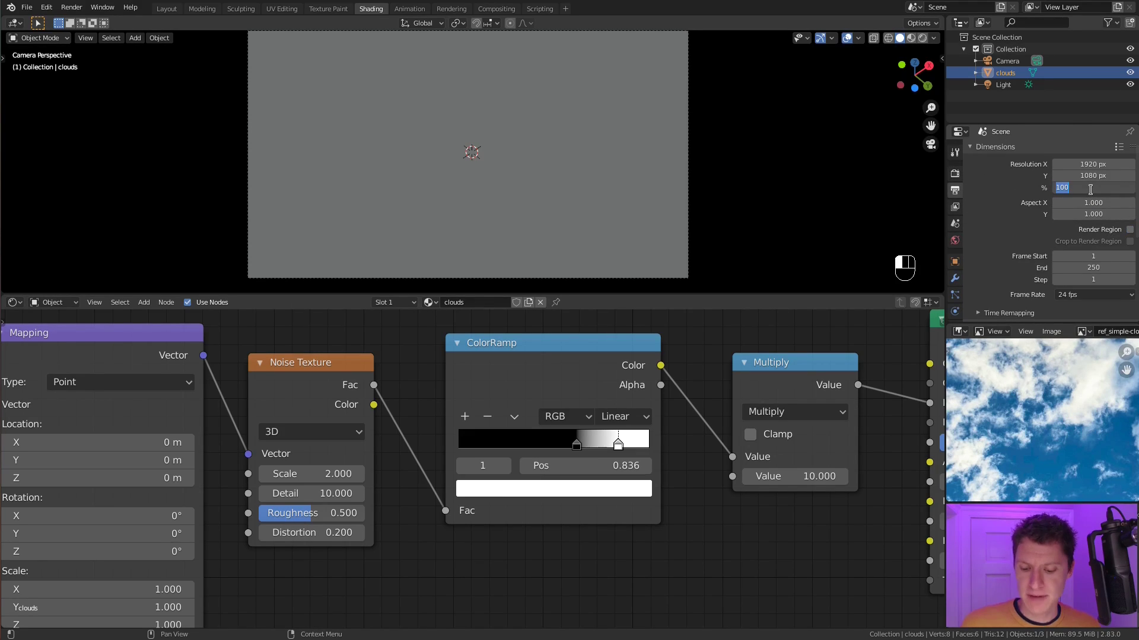
text(50)
key(Return)
click(72, 8)
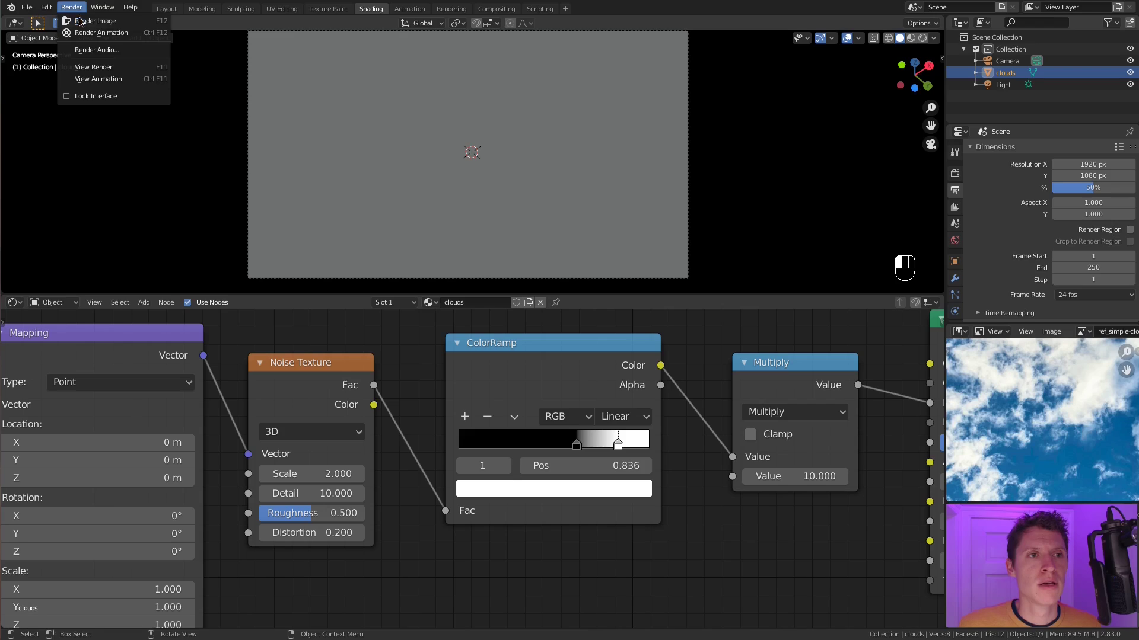
click(80, 22)
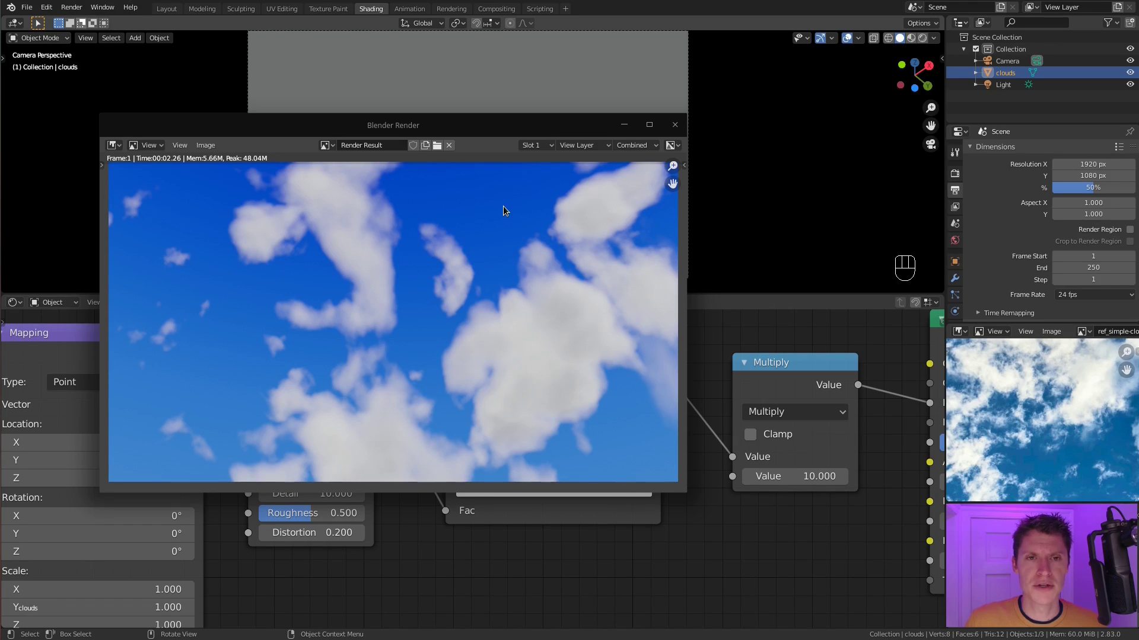
Switch the render result to Slot 2 for the next render and close the render window.
click(532, 146)
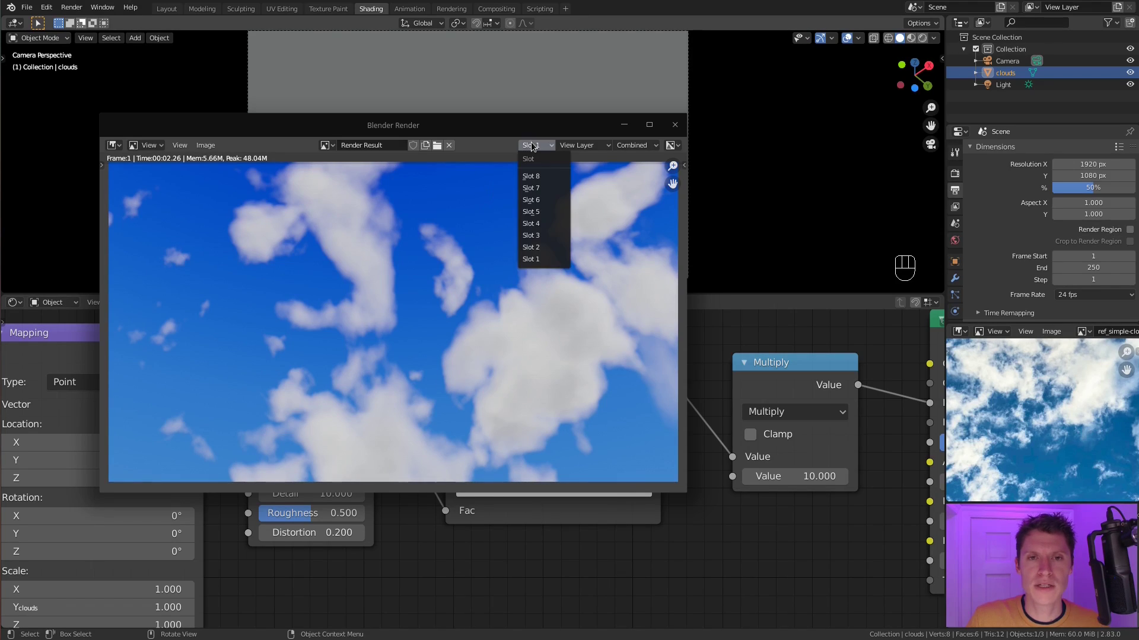
click(539, 243)
key(Escape)
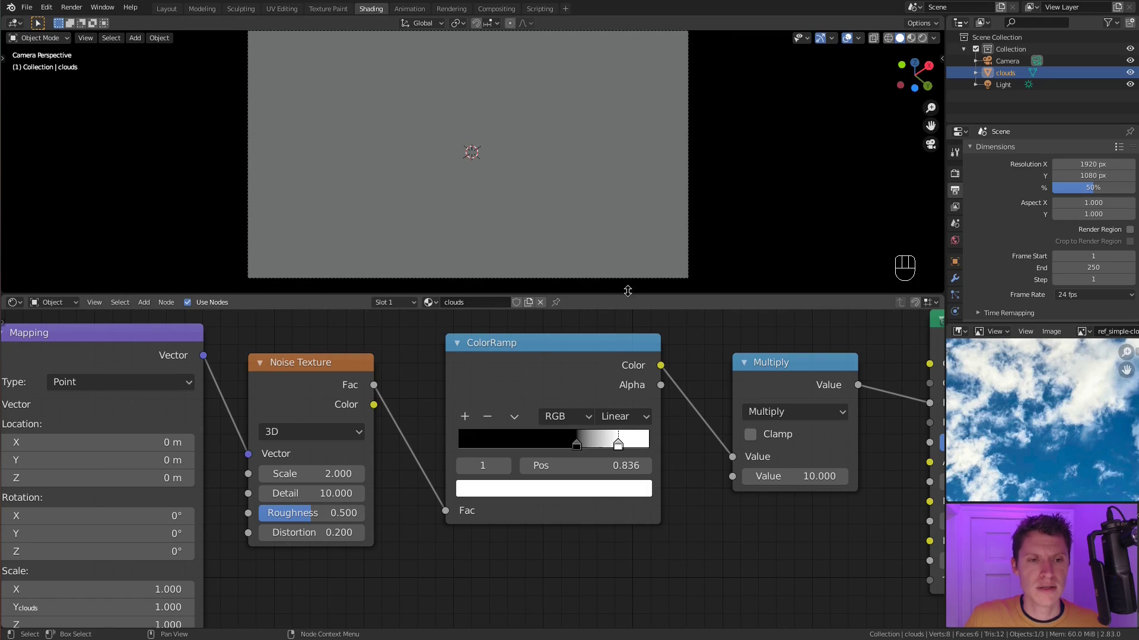
Move the Texture Coordinate and Mapping nodes away from the Noise Texture to leave a wide gap for more nodes.
ctrl+middle_drag(508, 386, 651, 366)
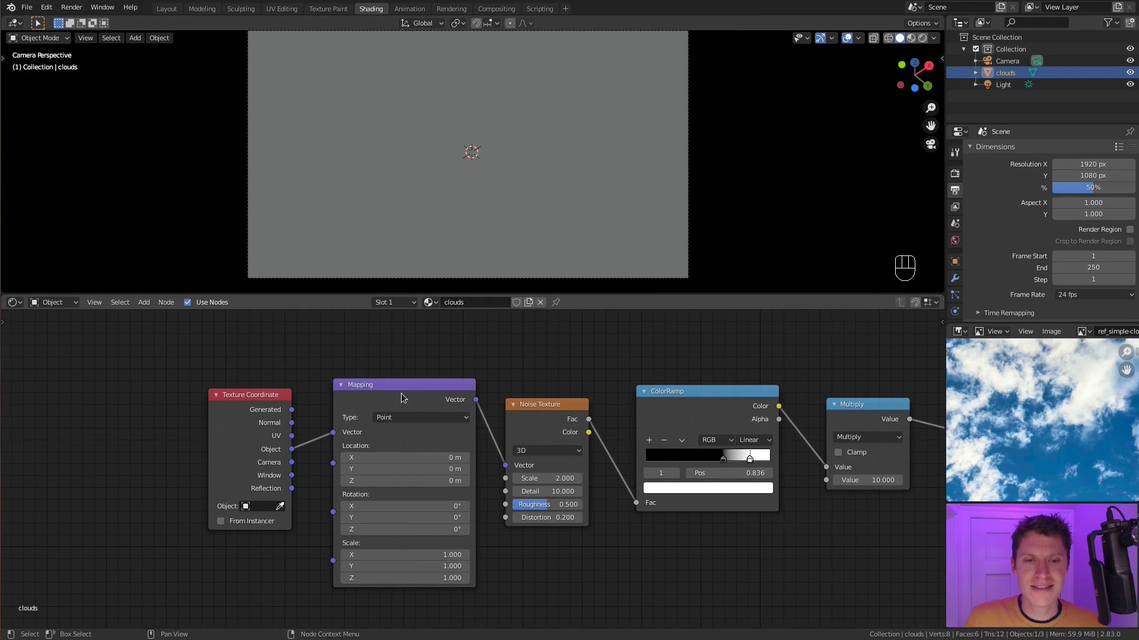
click(367, 387)
shift+click(261, 409)
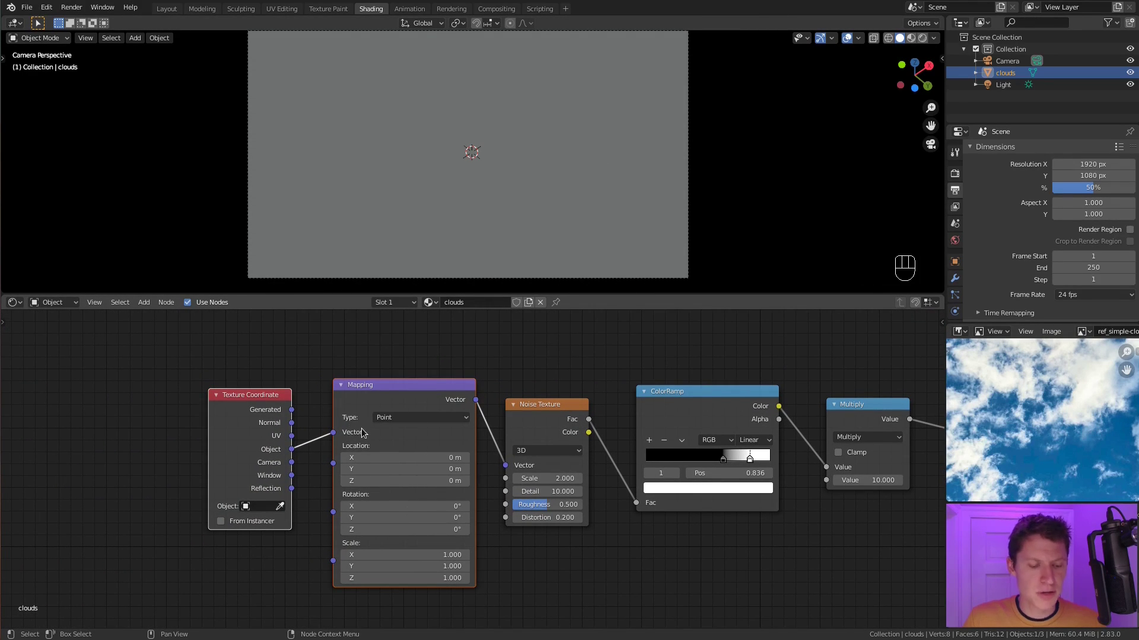
key(g)
click(122, 404)
middle_drag(255, 394, 379, 393)
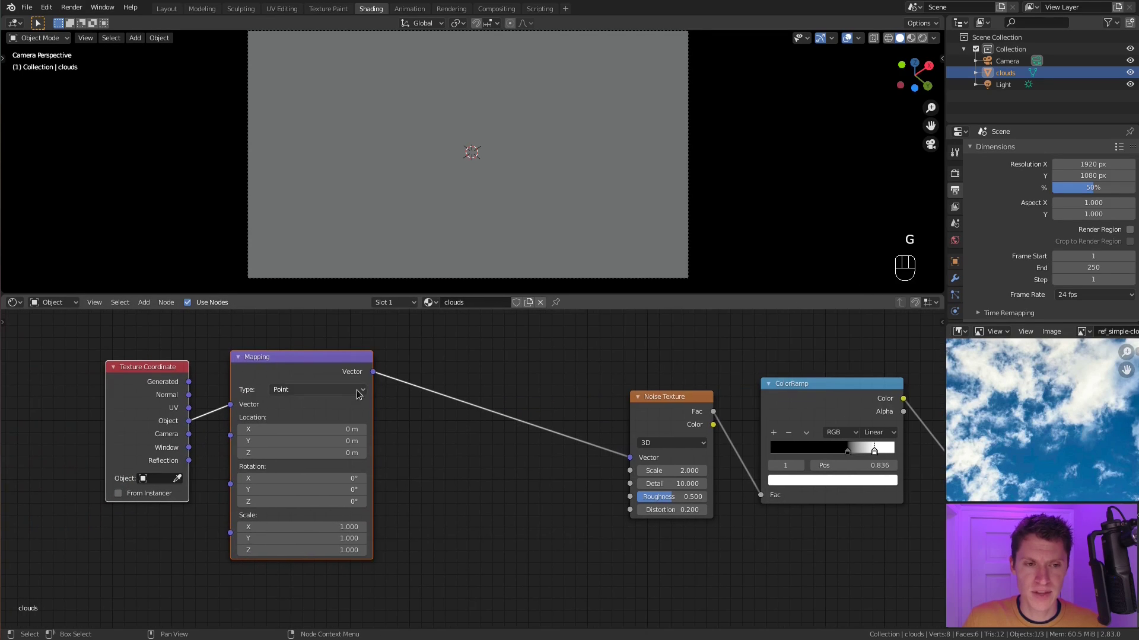
key(g)
click(333, 390)
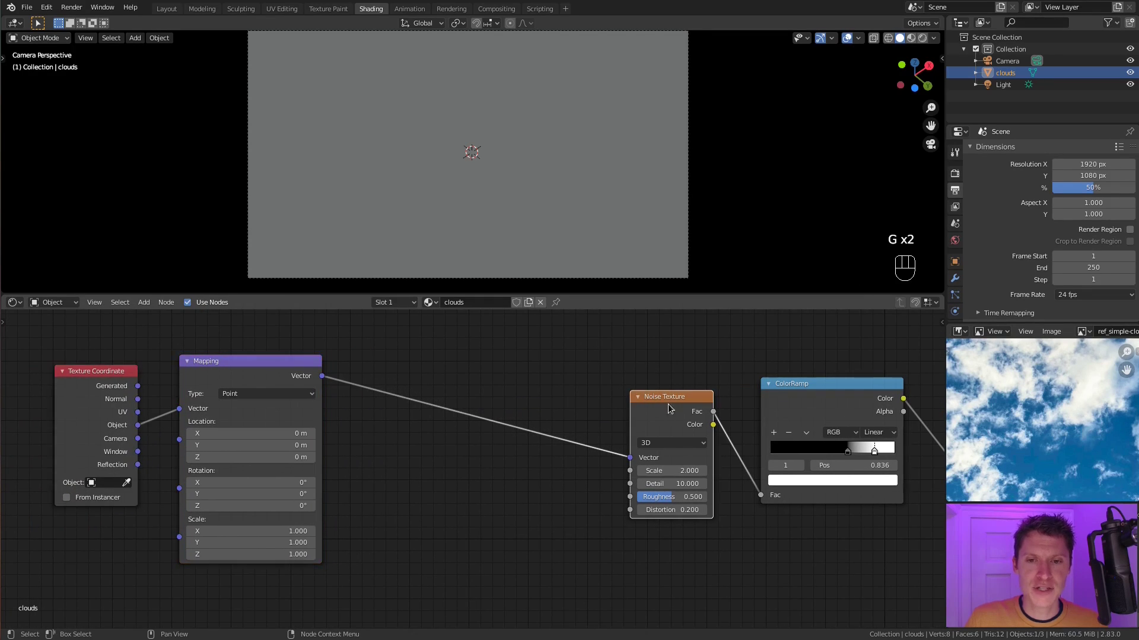
Duplicate the Noise Texture, place the copy below the Mapping node, and connect the Texture Coordinate's Object output to the copy's Vector input.
middle_drag(691, 395, 702, 366)
click(702, 365)
key(shift+d)
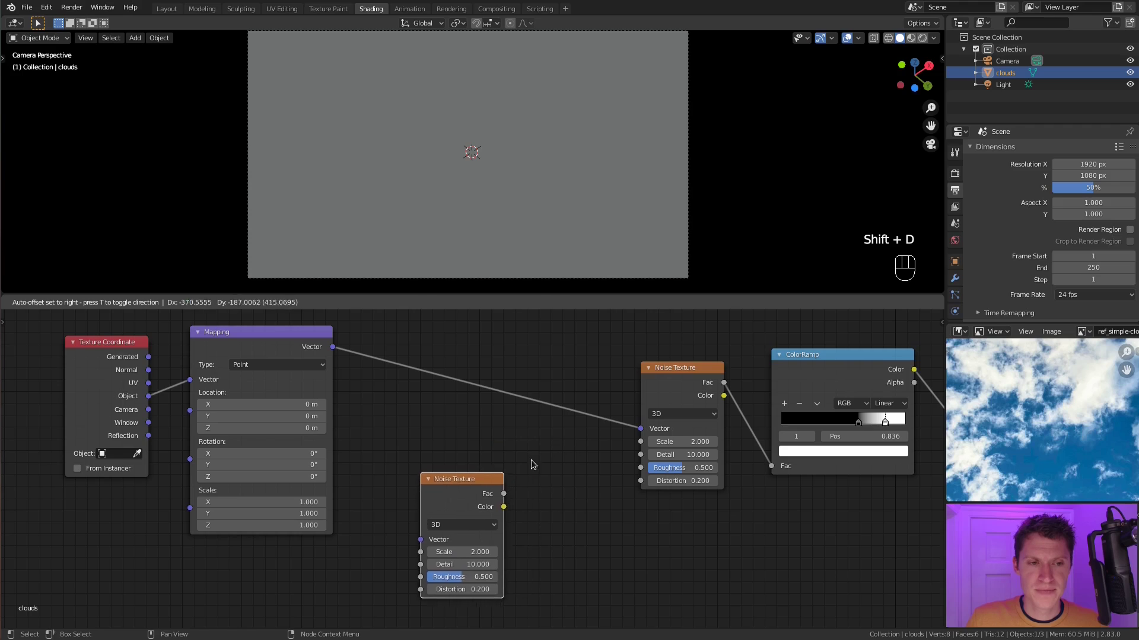
click(534, 466)
drag(148, 397, 420, 545)
key(g)
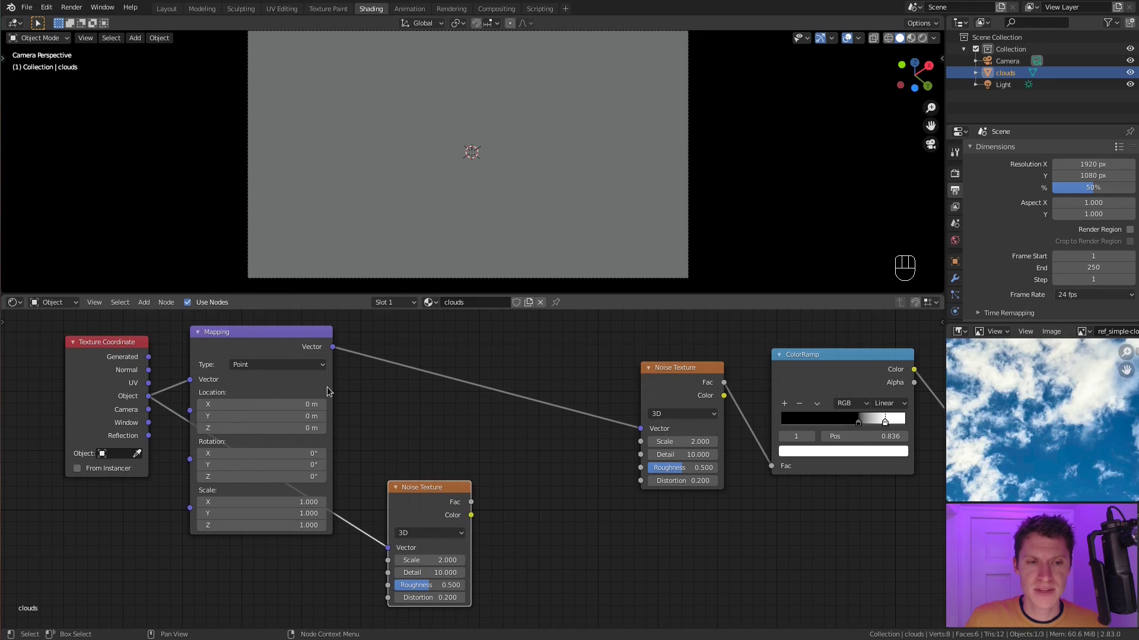
click(443, 518)
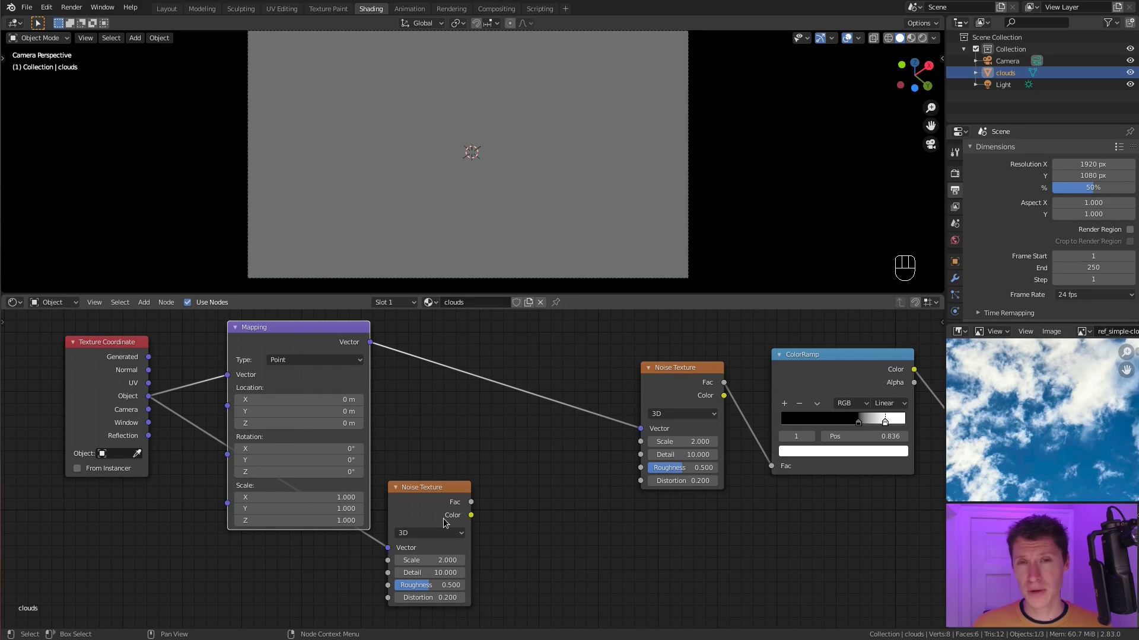
drag(443, 518, 360, 579)
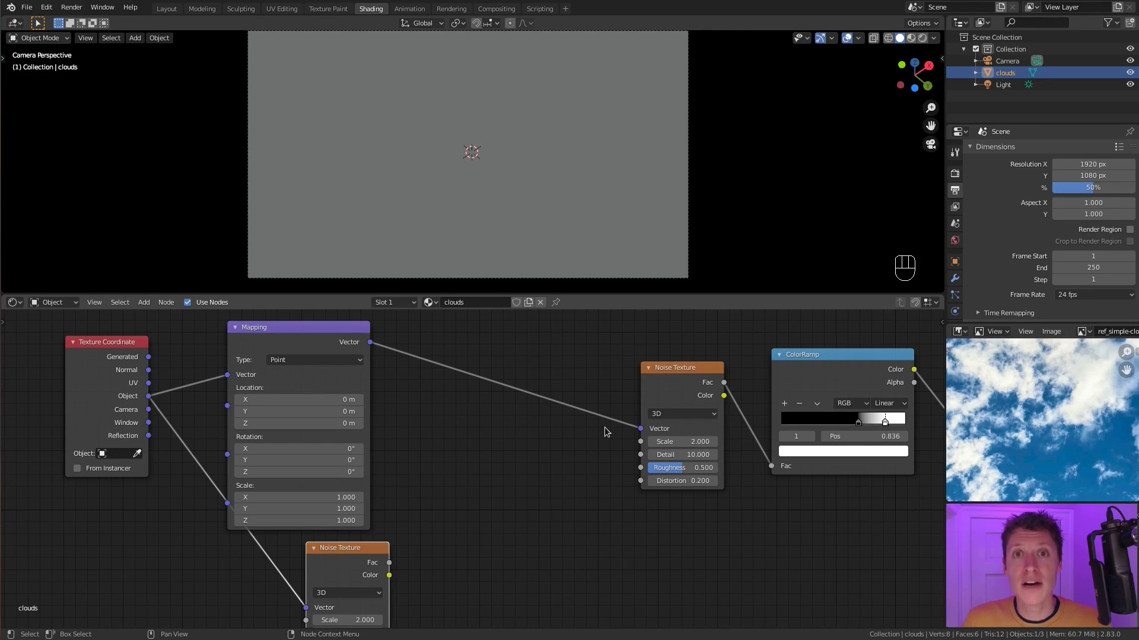
Add a MixRGB node into the link between the Mapping node and the original Noise Texture.
key(shift+a)
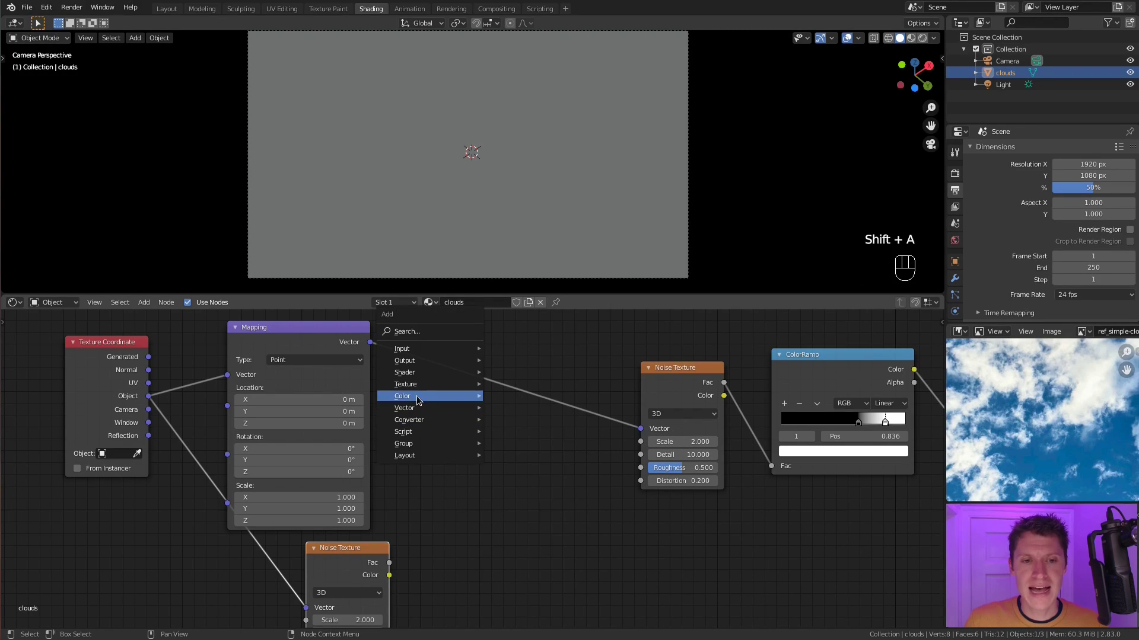
mouse_move(416, 396)
click(505, 460)
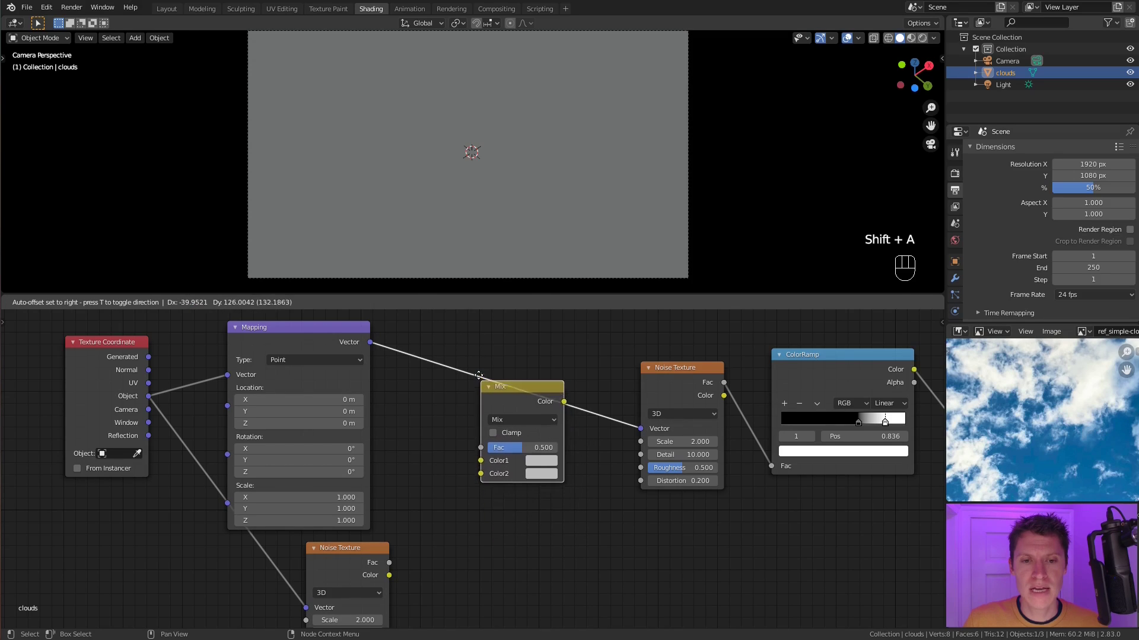
click(520, 422)
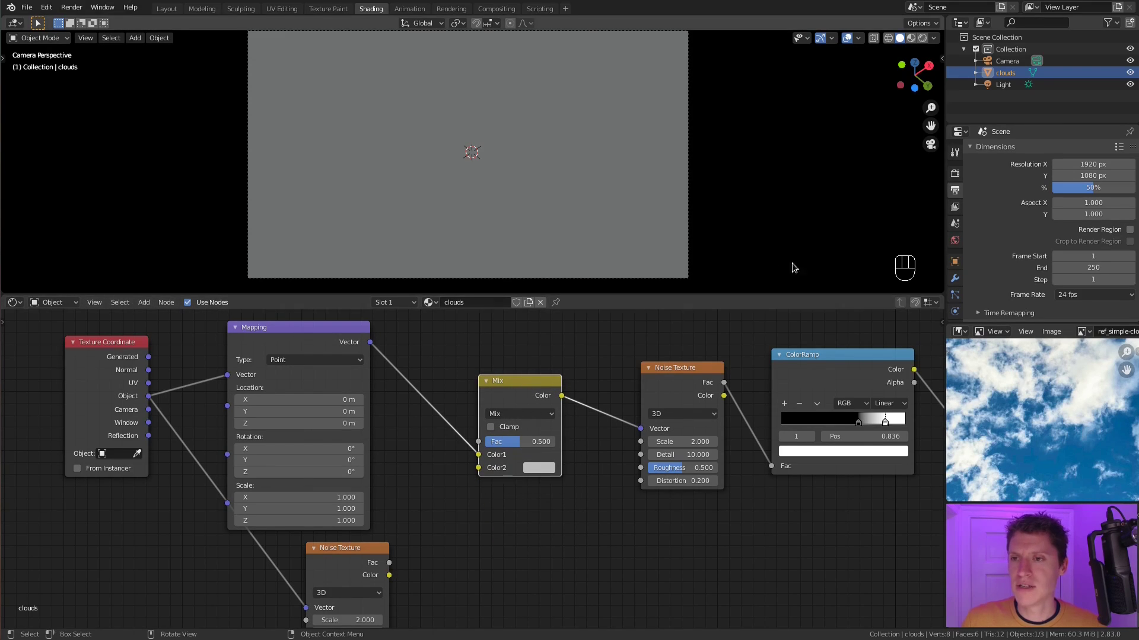
Set the Eevee volumetric Tile Size to 4 px and the volumetric Samples to 128.
click(954, 173)
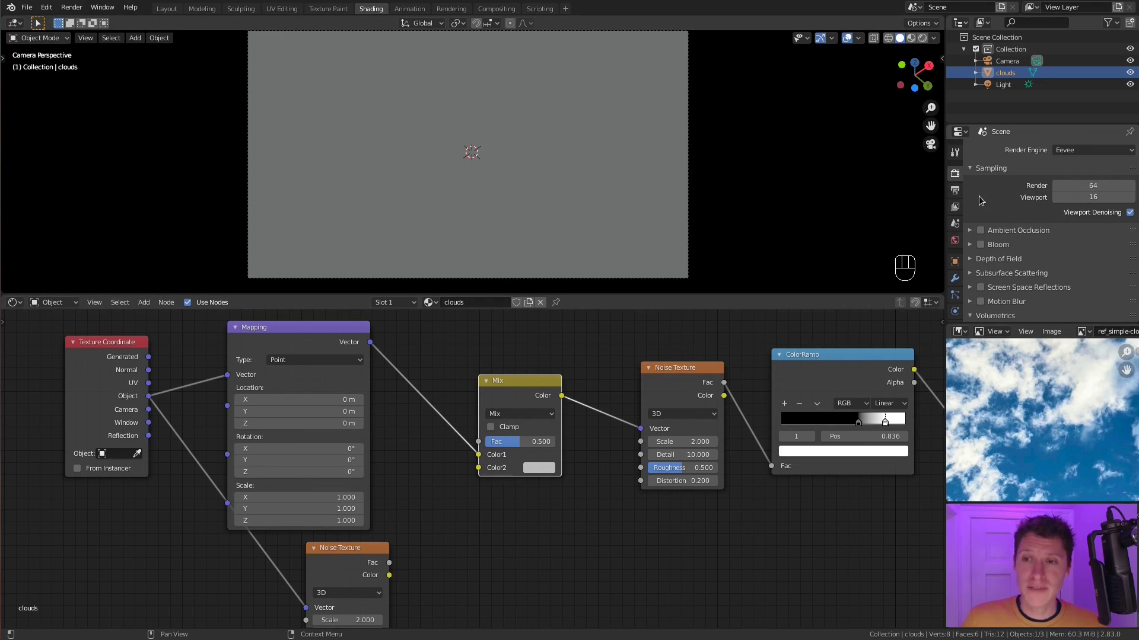
scroll(992, 217, down, 5)
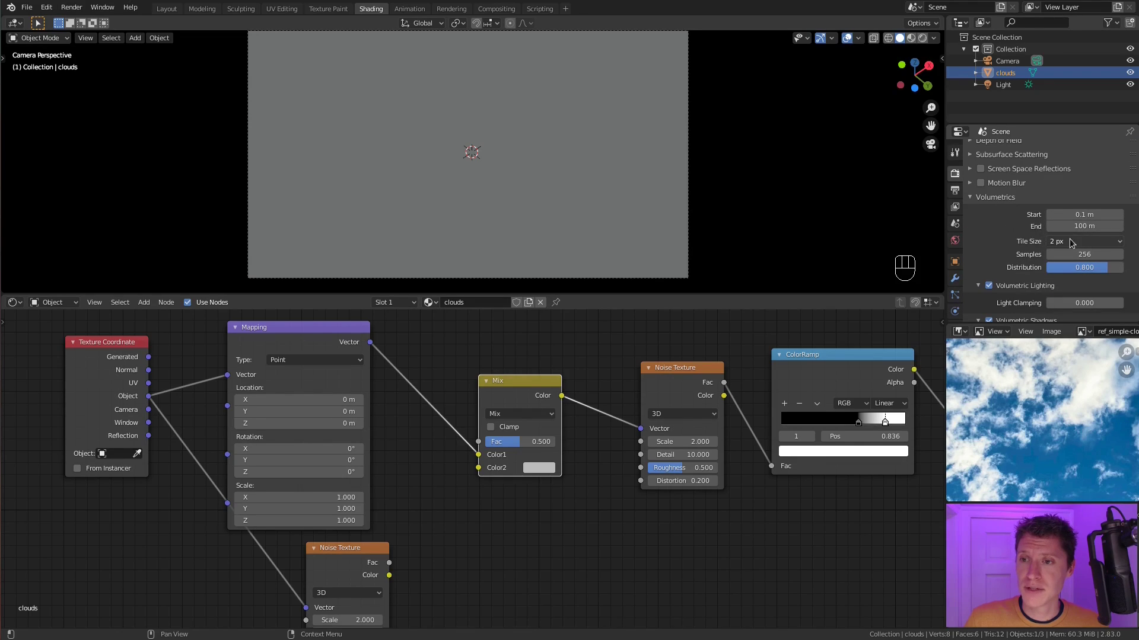
click(1065, 241)
click(1058, 268)
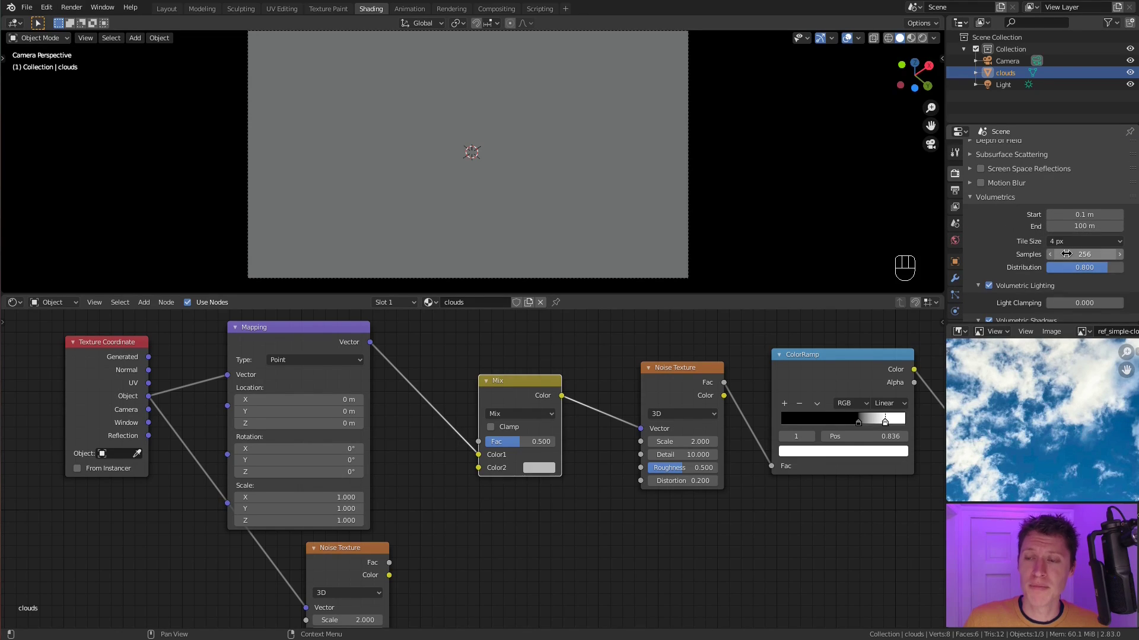
click(1065, 255)
key(Return)
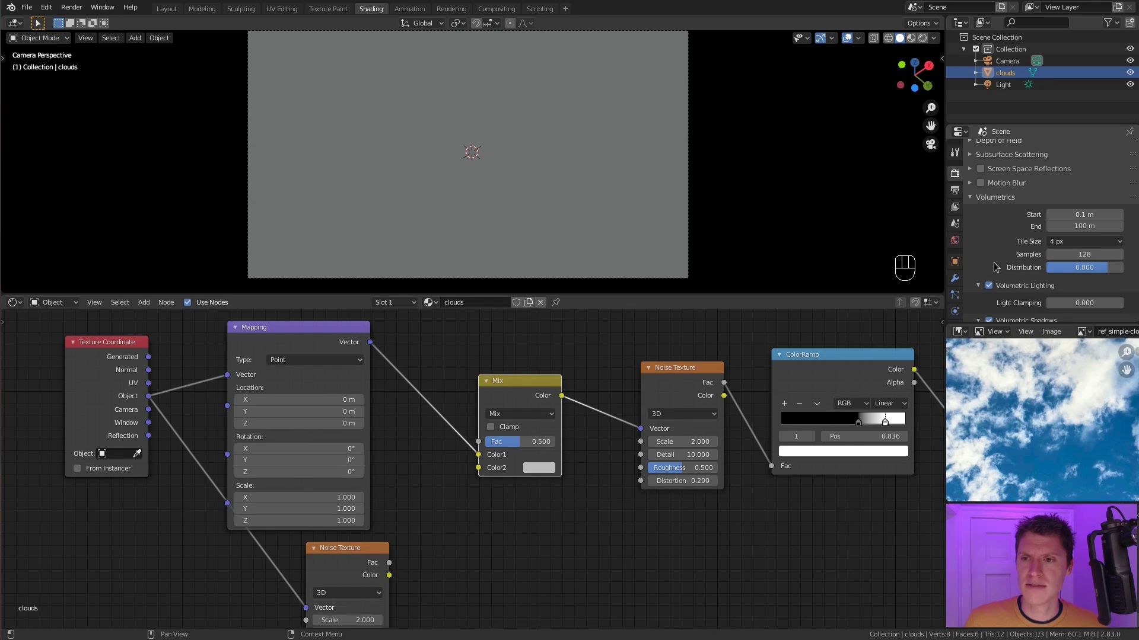
scroll(994, 267, down, 2)
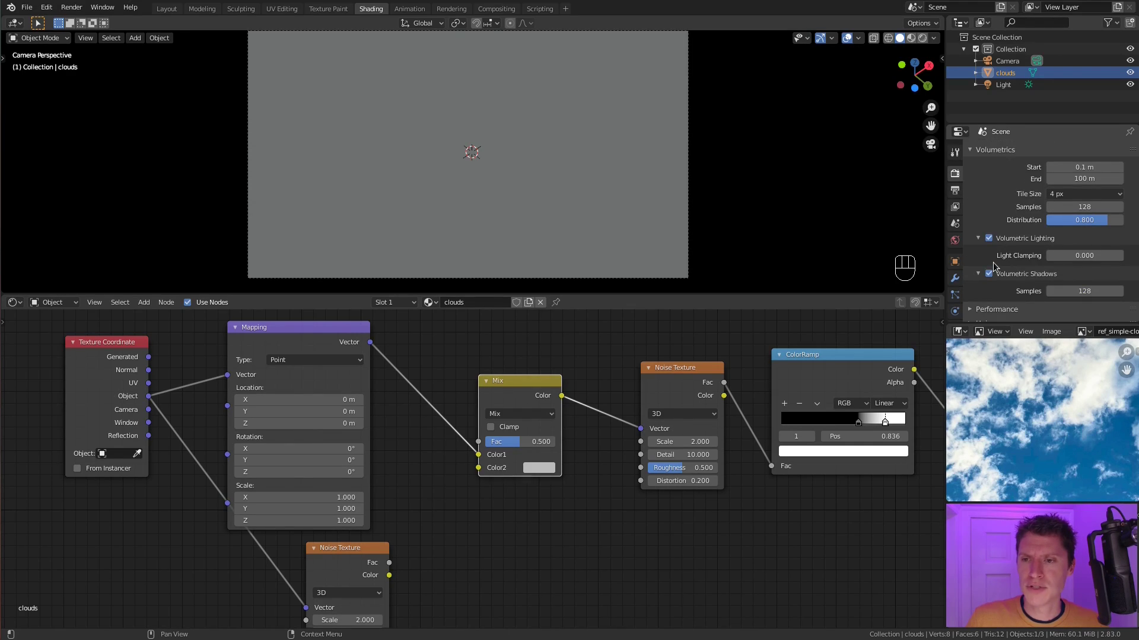
scroll(994, 266, up, 1)
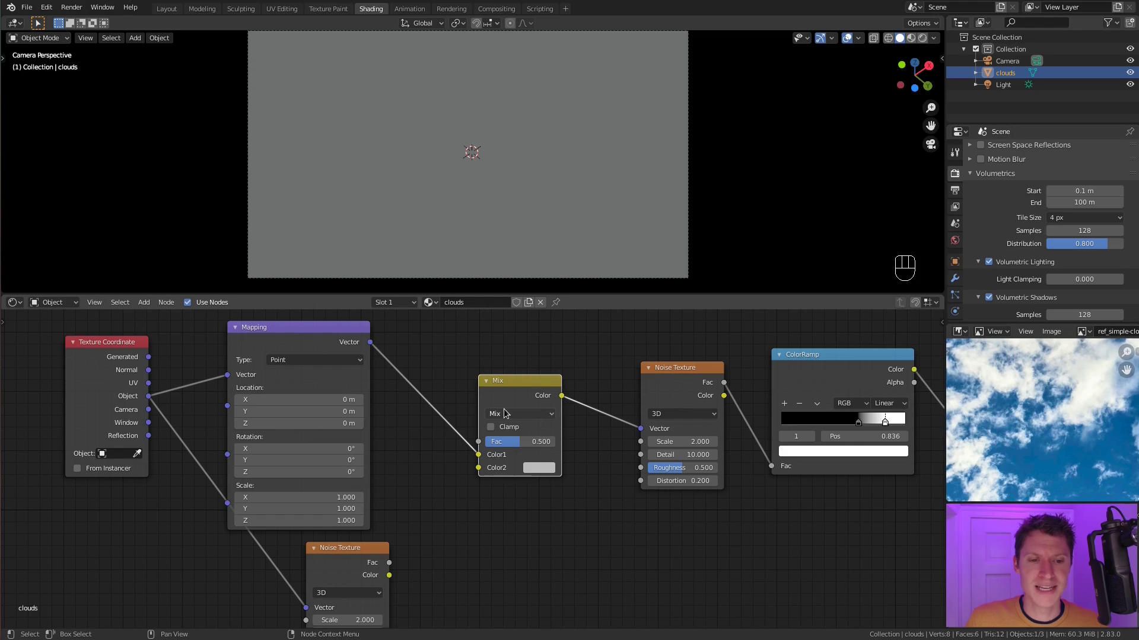
Connect the duplicated Noise Texture's Color output to Color2 of the Mix node and show the viewport in Rendered shading.
drag(368, 546, 347, 546)
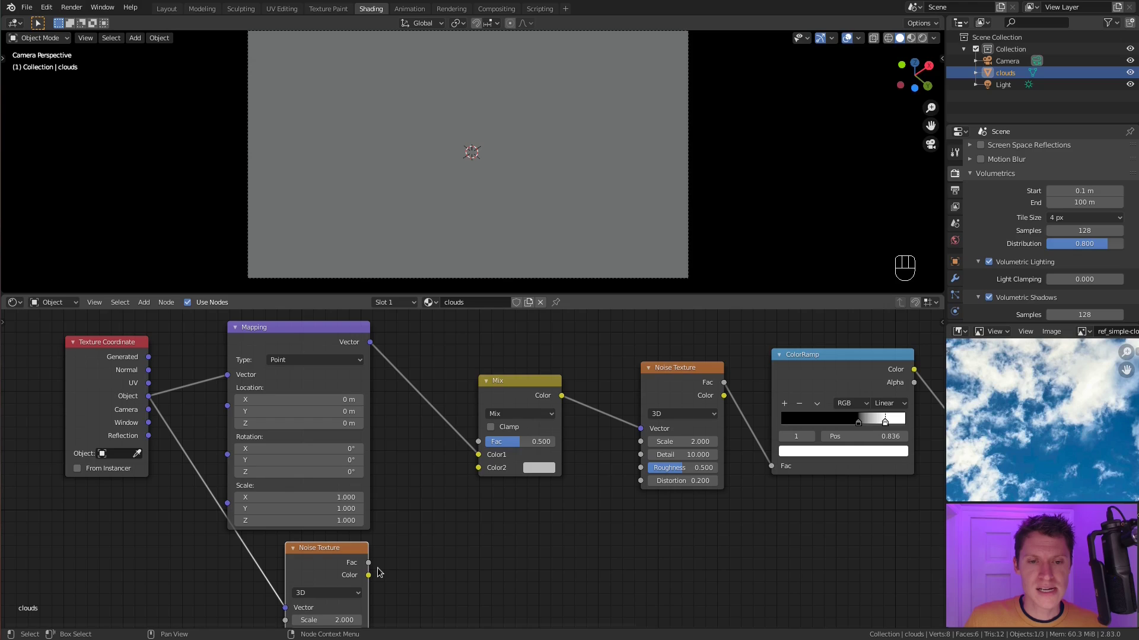
drag(369, 575, 478, 468)
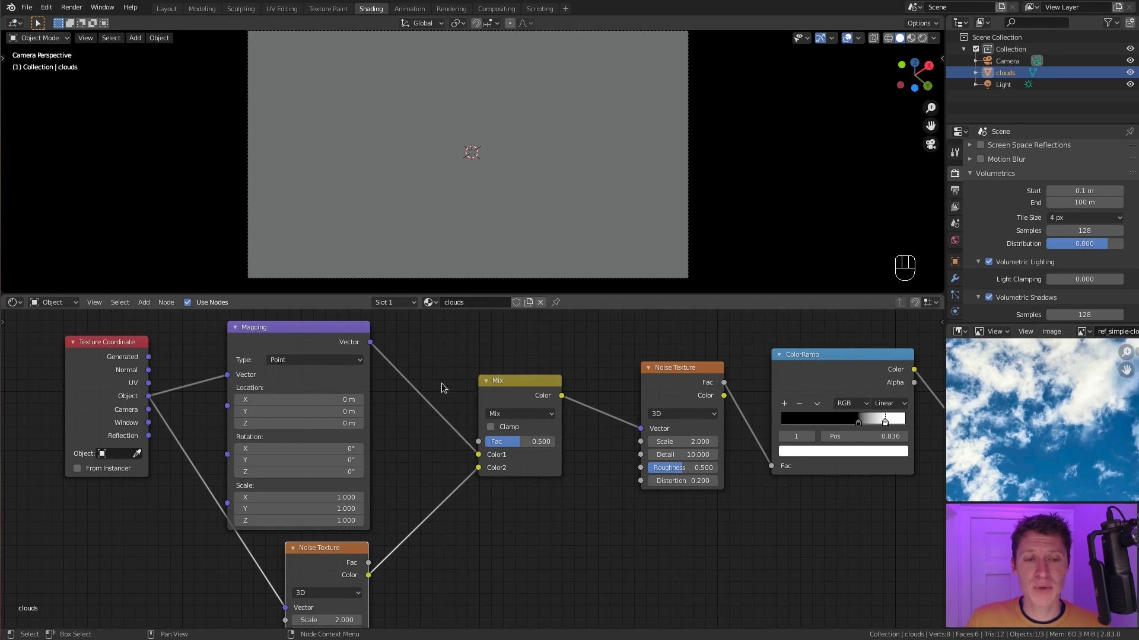
scroll(431, 387, down, 1)
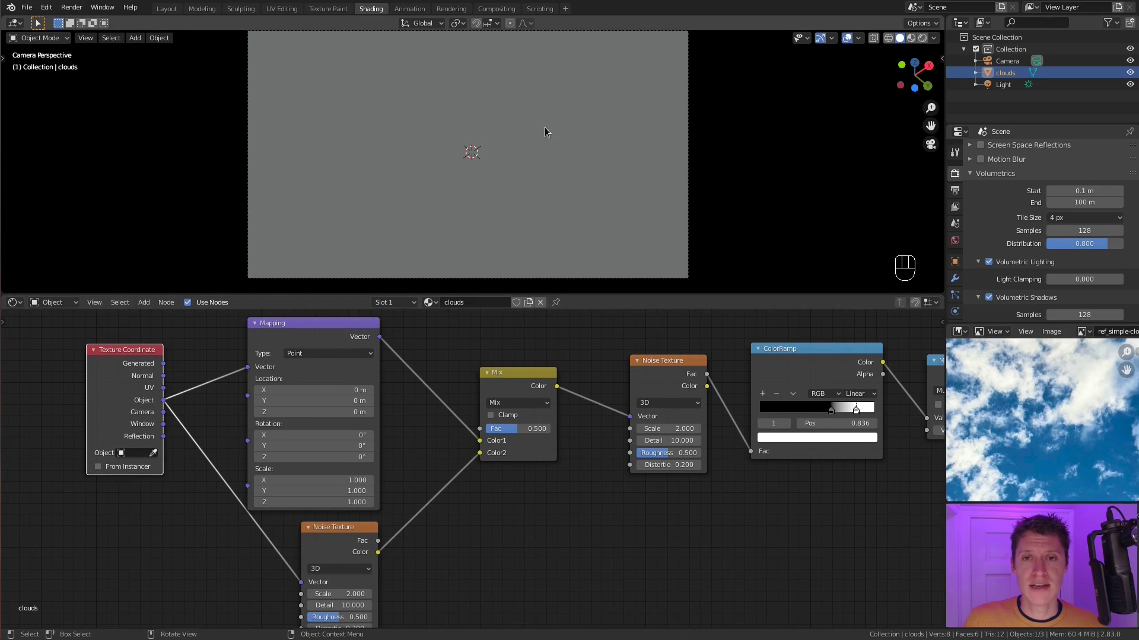
key(z)
click(549, 92)
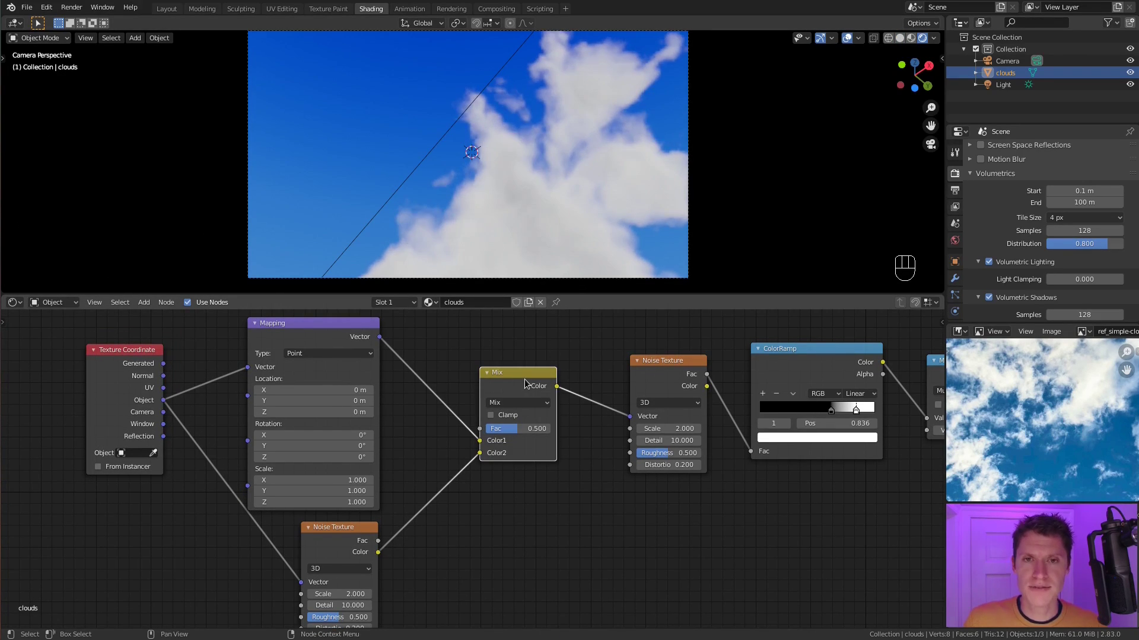
Mute and unmute the Mix node to compare the clouds with and without it.
key(m)
key(m)
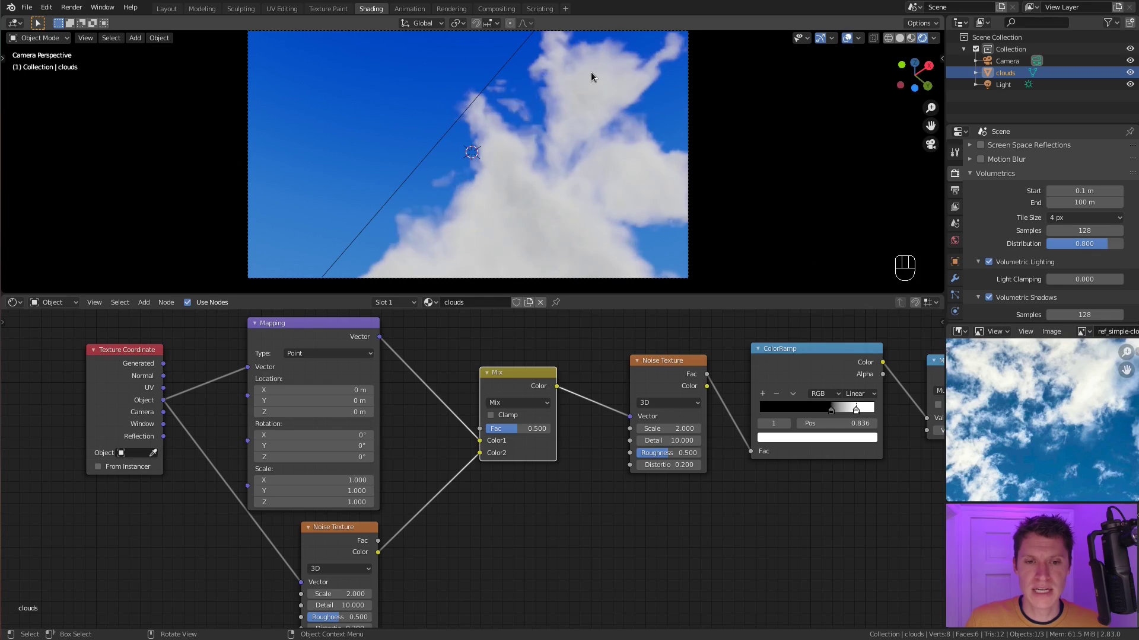
scroll(563, 357, down, 1)
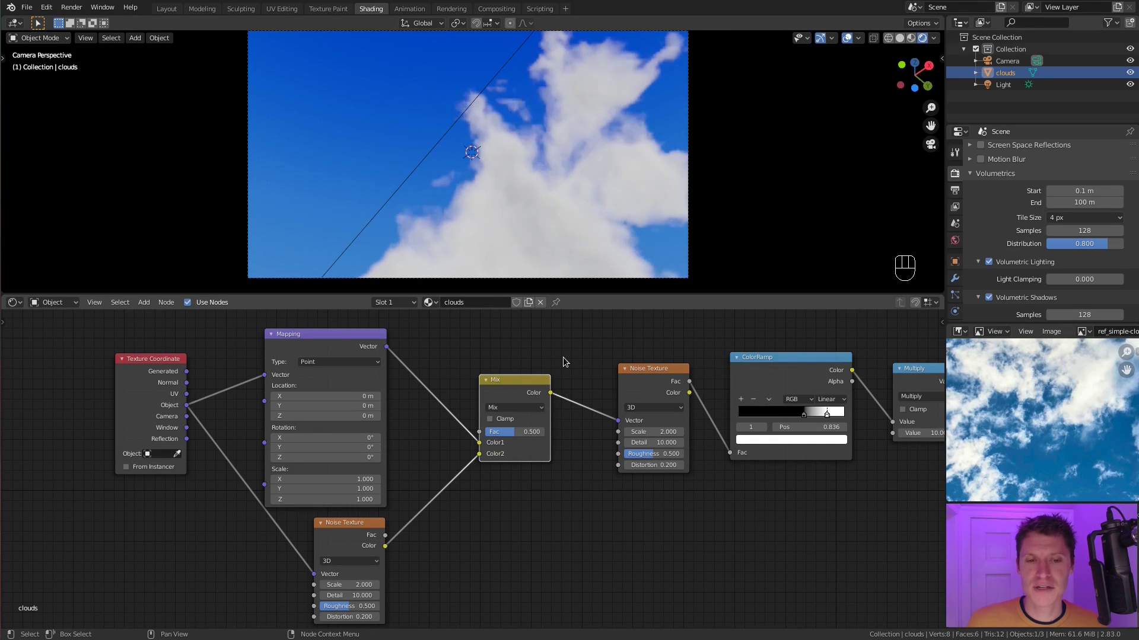
Try the Overlay blending mode on the Mix node with factors of 0.325 and 0.450.
scroll(497, 362, up, 3)
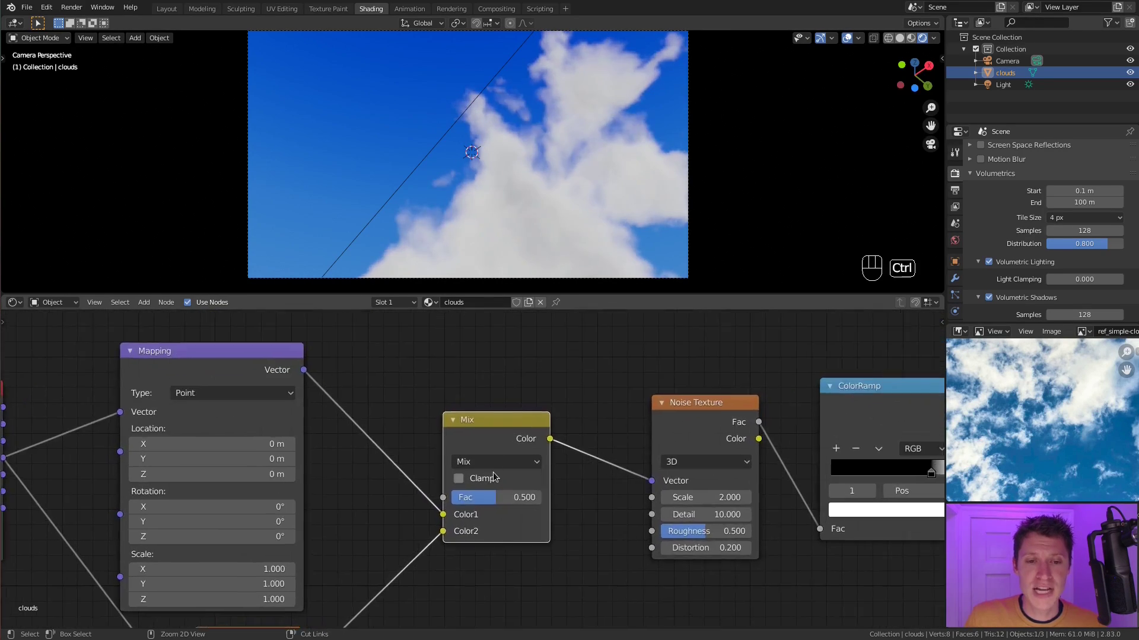
click(495, 465)
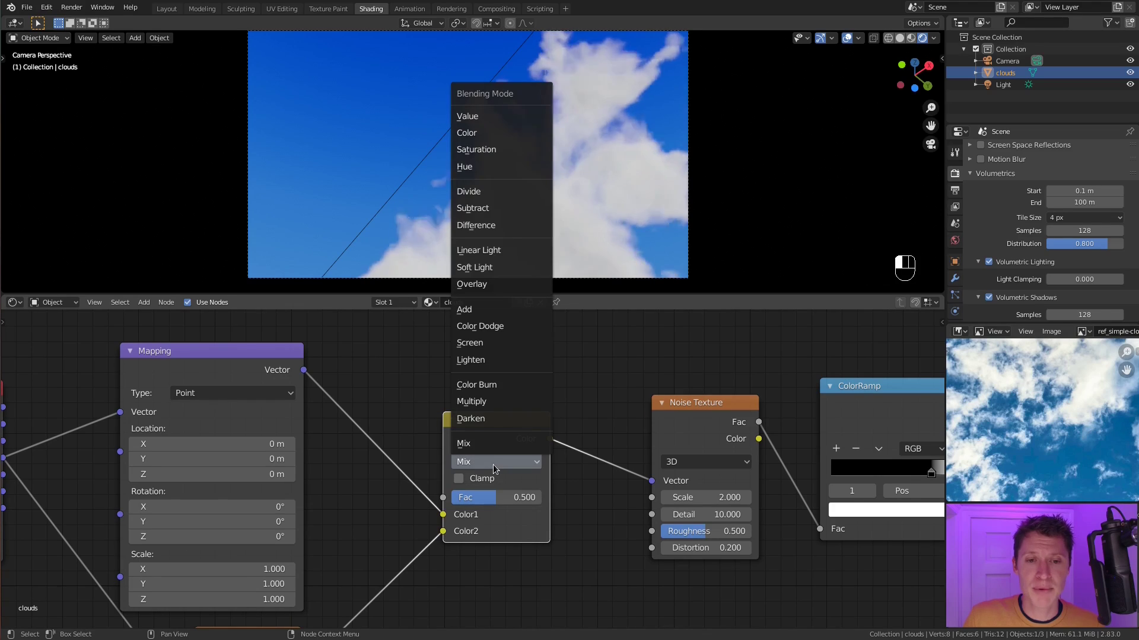
click(475, 286)
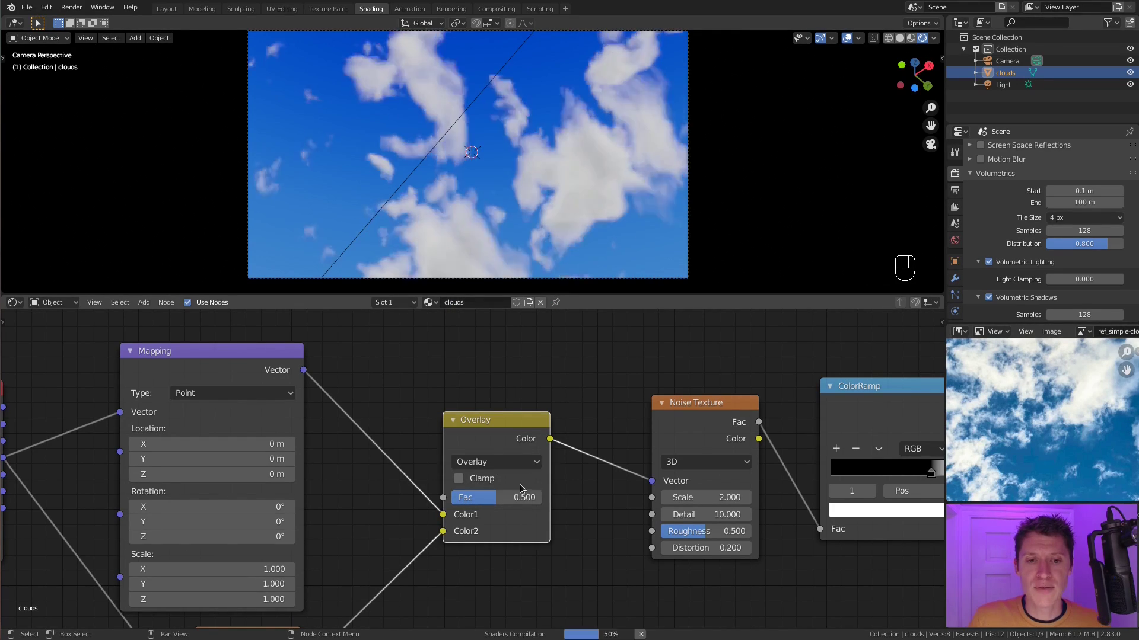
drag(504, 497, 481, 497)
click(485, 465)
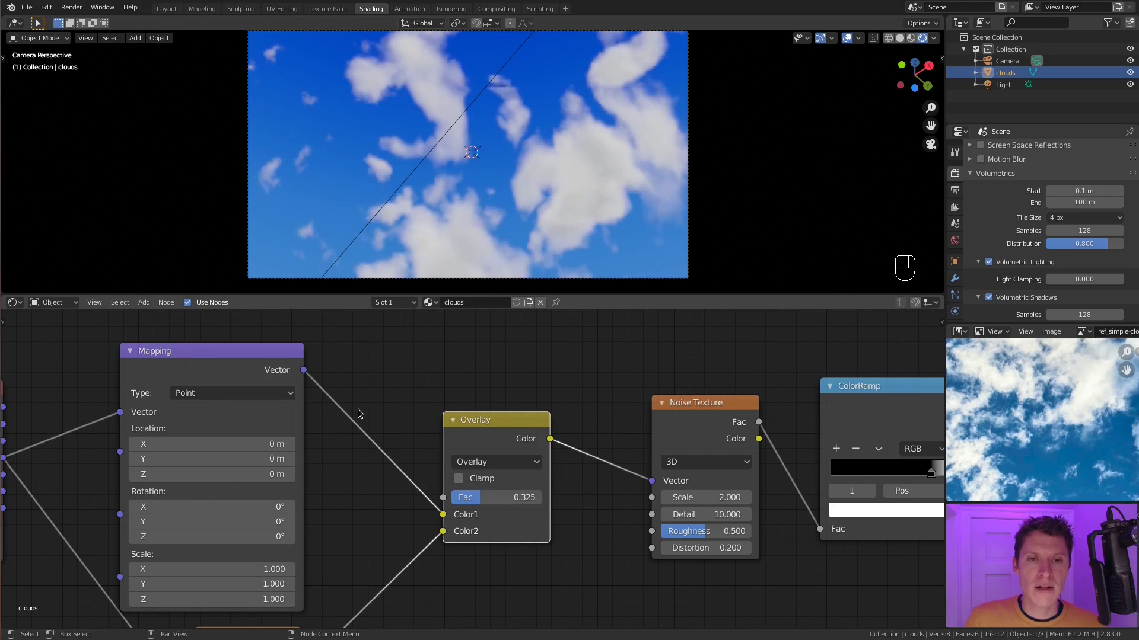
mouse_move(502, 497)
mouse_down()
mouse_move(442, 497)
mouse_move(542, 497)
mouse_move(442, 497)
mouse_move(541, 497)
mouse_move(492, 497)
mouse_up()
Return the node's blending mode to Mix and test its factor at 0 and 0.750.
click(491, 461)
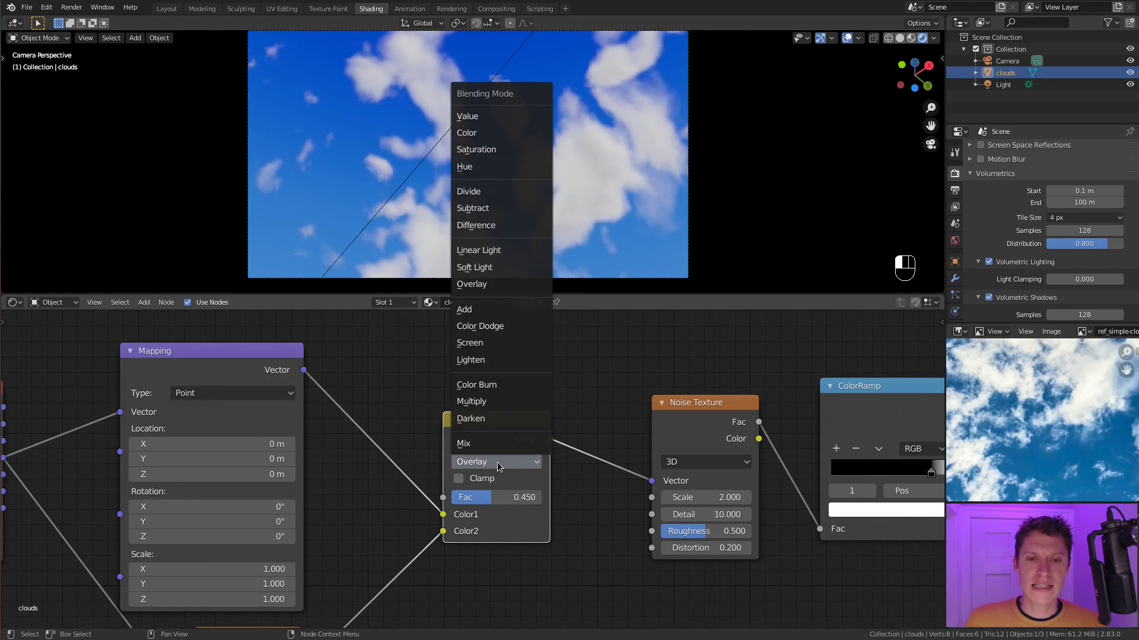
click(490, 450)
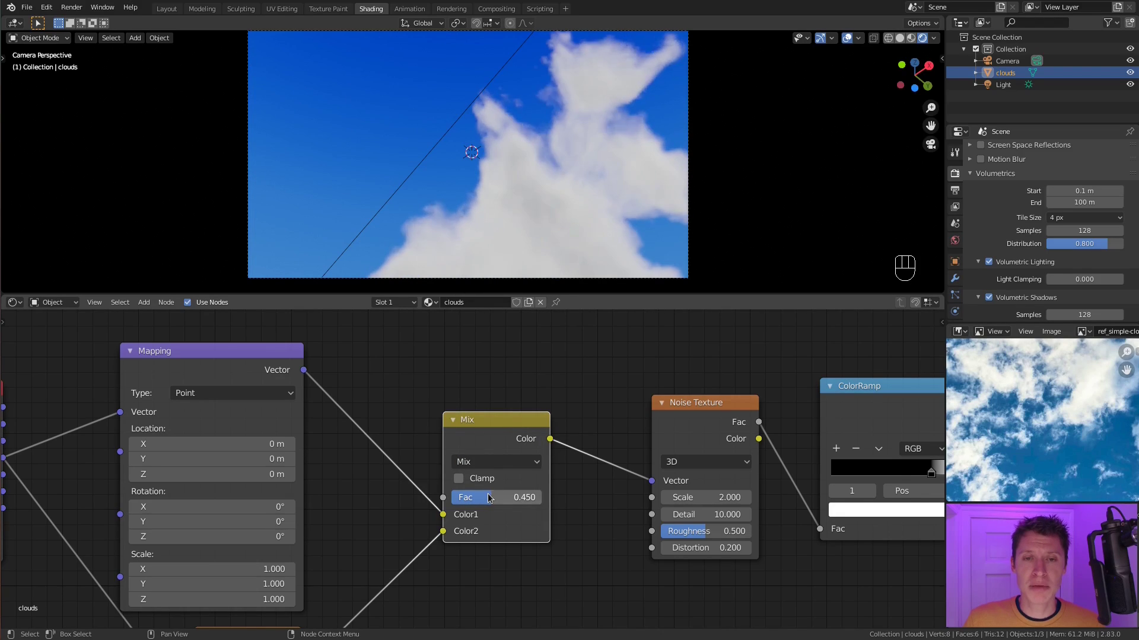
drag(487, 497, 448, 496)
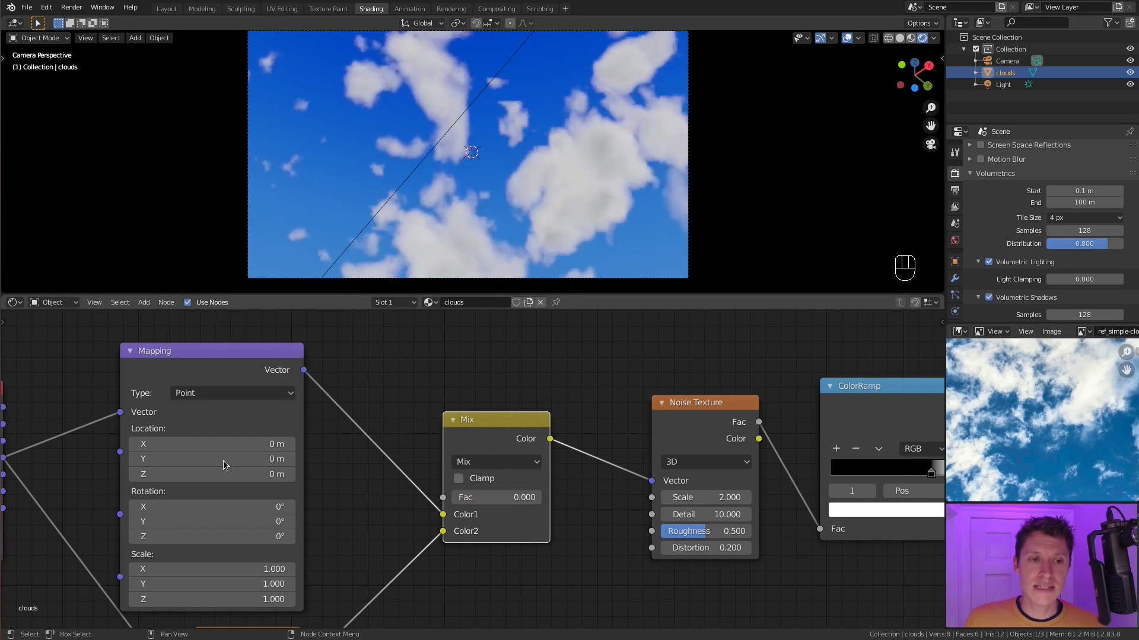
middle_drag(224, 466, 224, 372)
scroll(250, 386, down, 1)
middle_drag(396, 420, 396, 491)
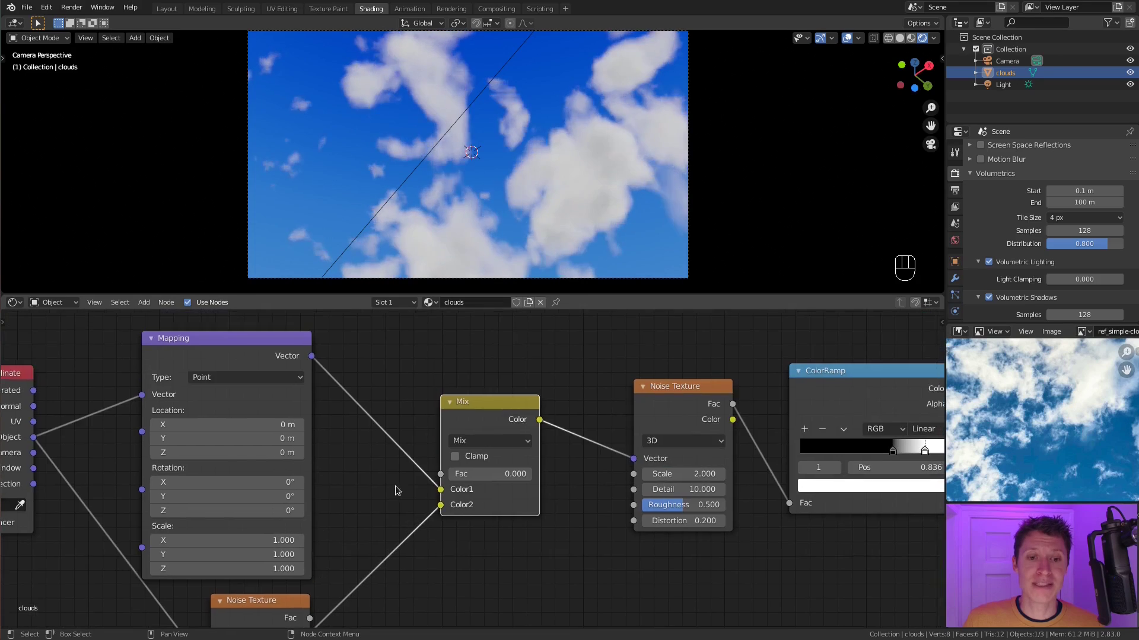
drag(468, 474, 509, 474)
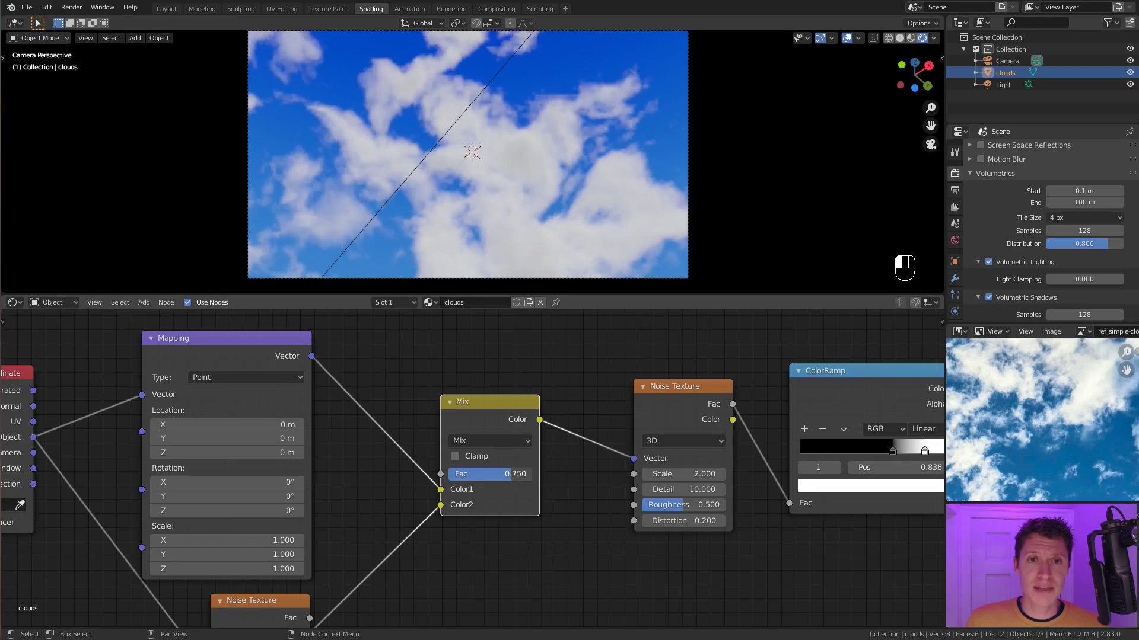
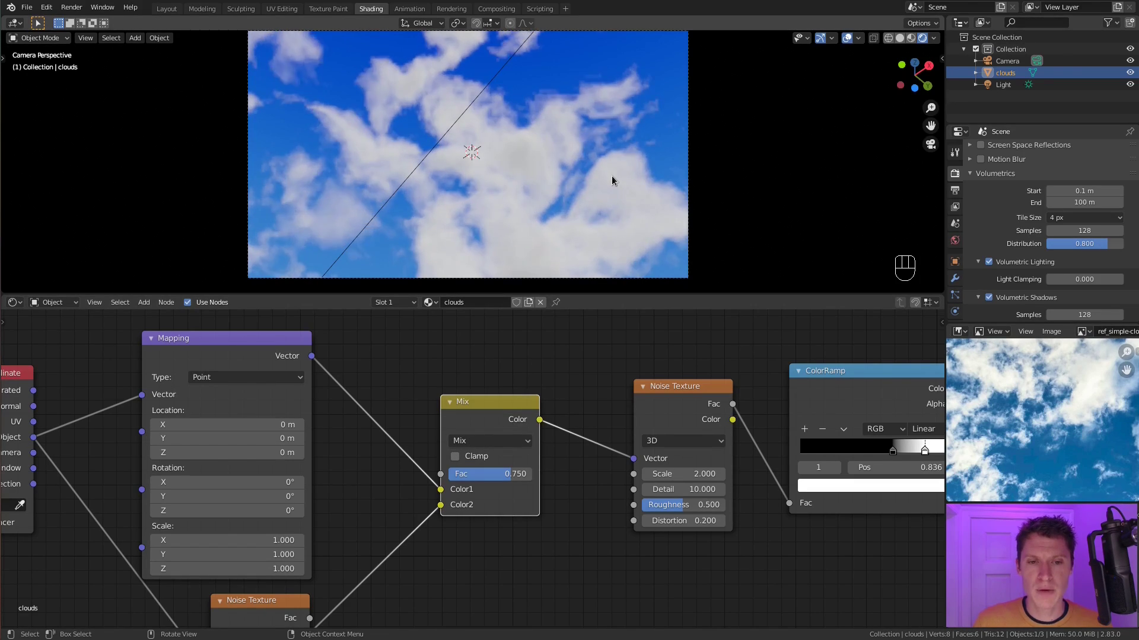
Change the mix node's blending mode to Multiply and set its factor to 0.425.
click(492, 444)
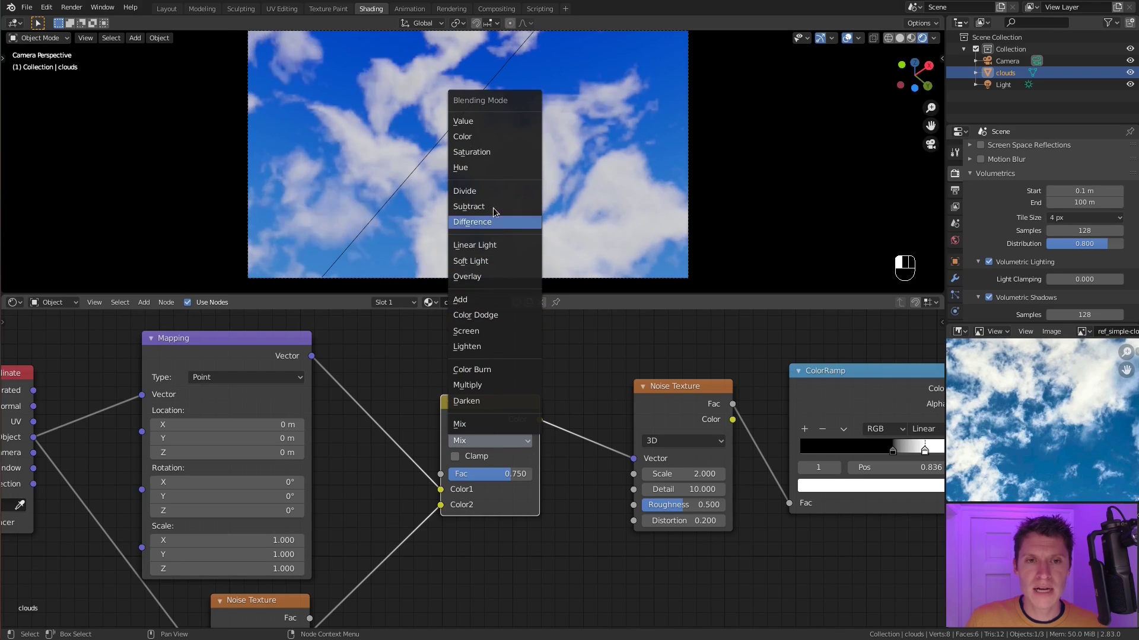
click(477, 385)
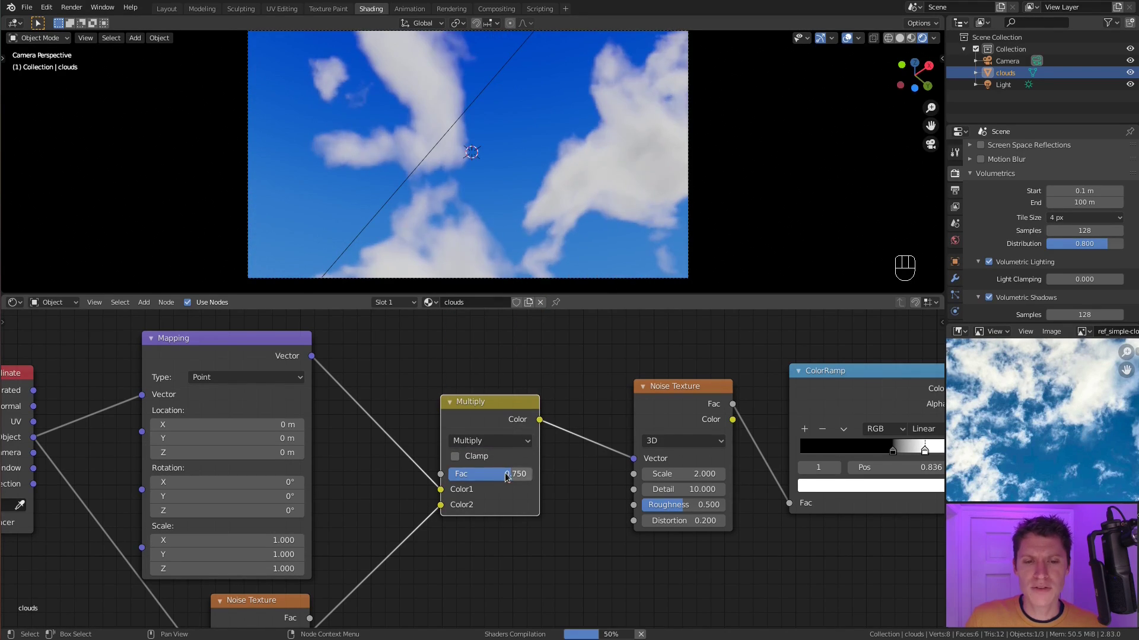
drag(510, 474, 484, 474)
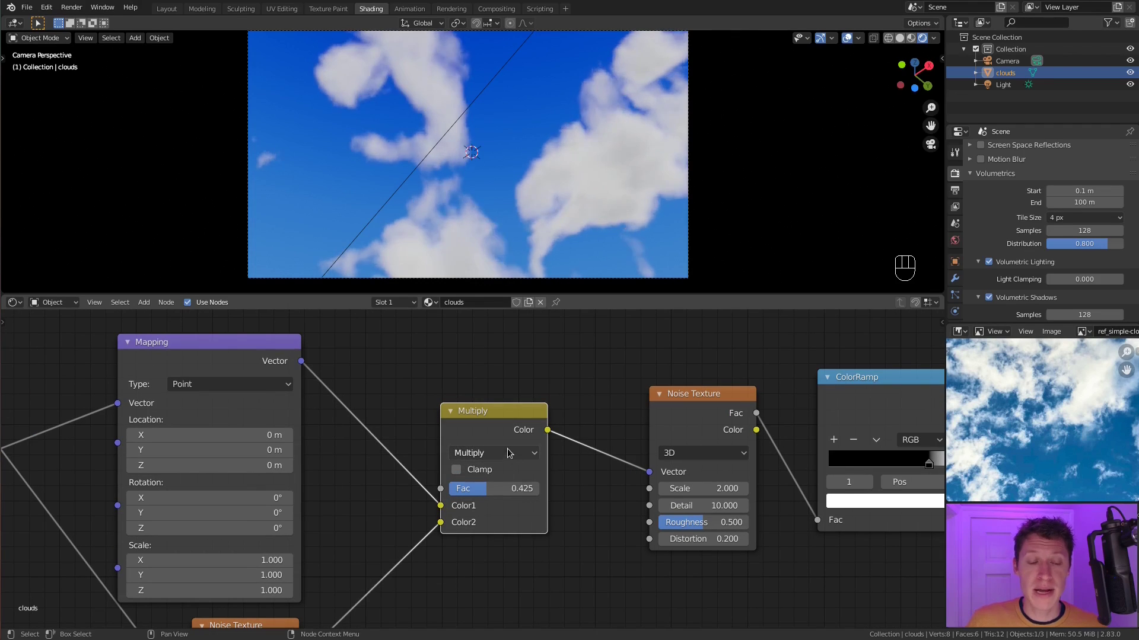
Set the Scale of the duplicated Noise Texture below the Mapping node to 10.
scroll(497, 462, up, 1)
middle_drag(301, 597, 330, 479)
scroll(330, 479, down, 1)
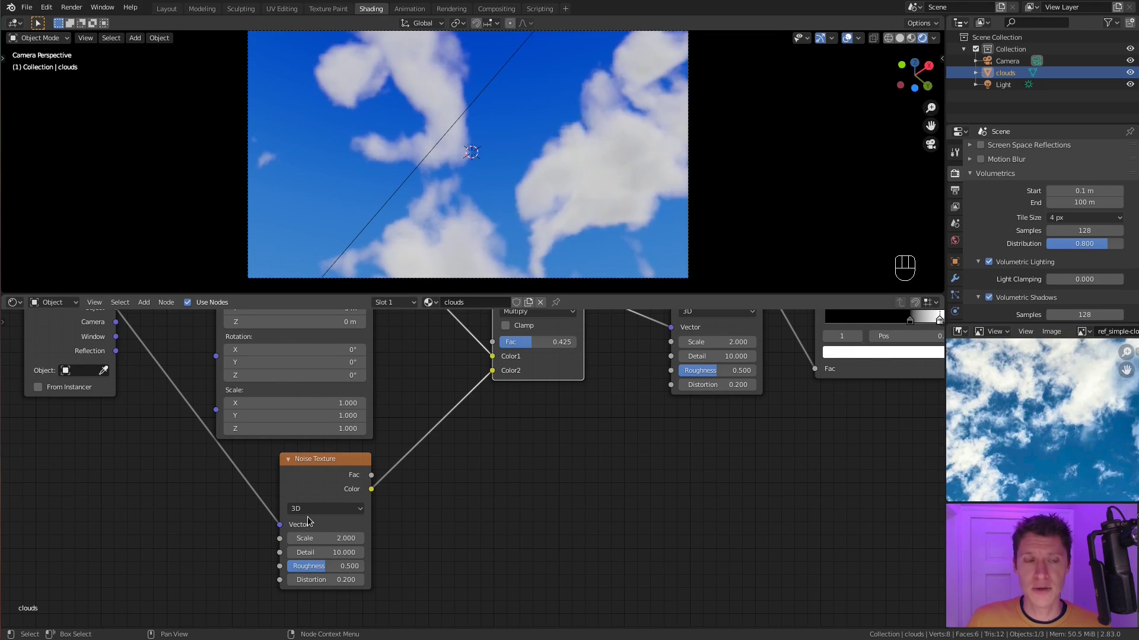
double_click(315, 538)
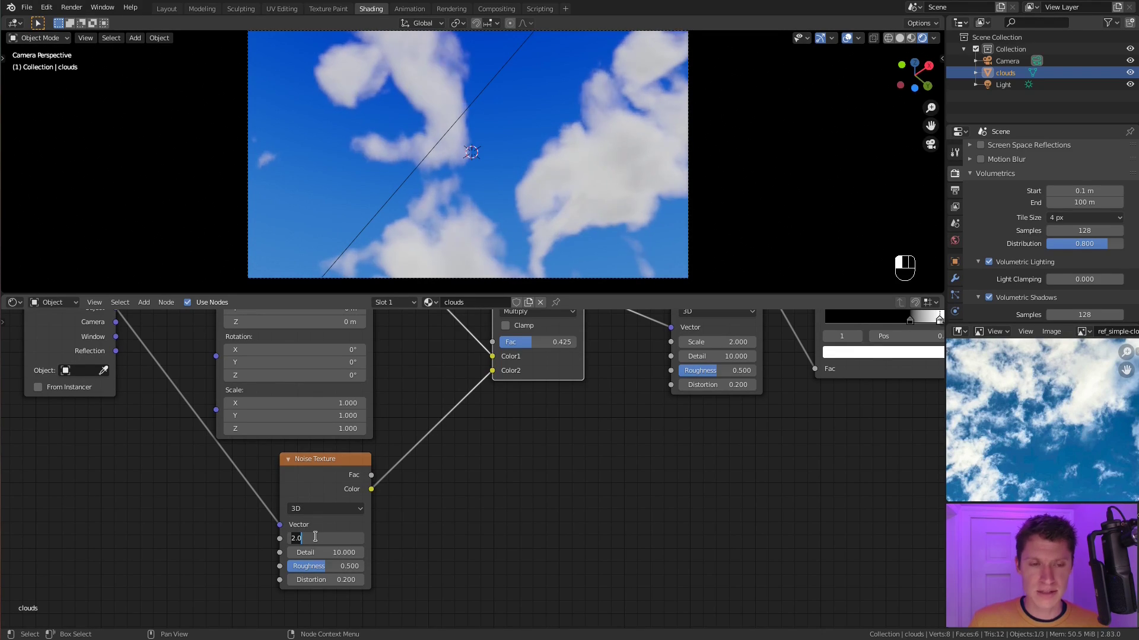
key(BackSpace)
key(BackSpace)
key(BackSpace)
text(10)
key(Return)
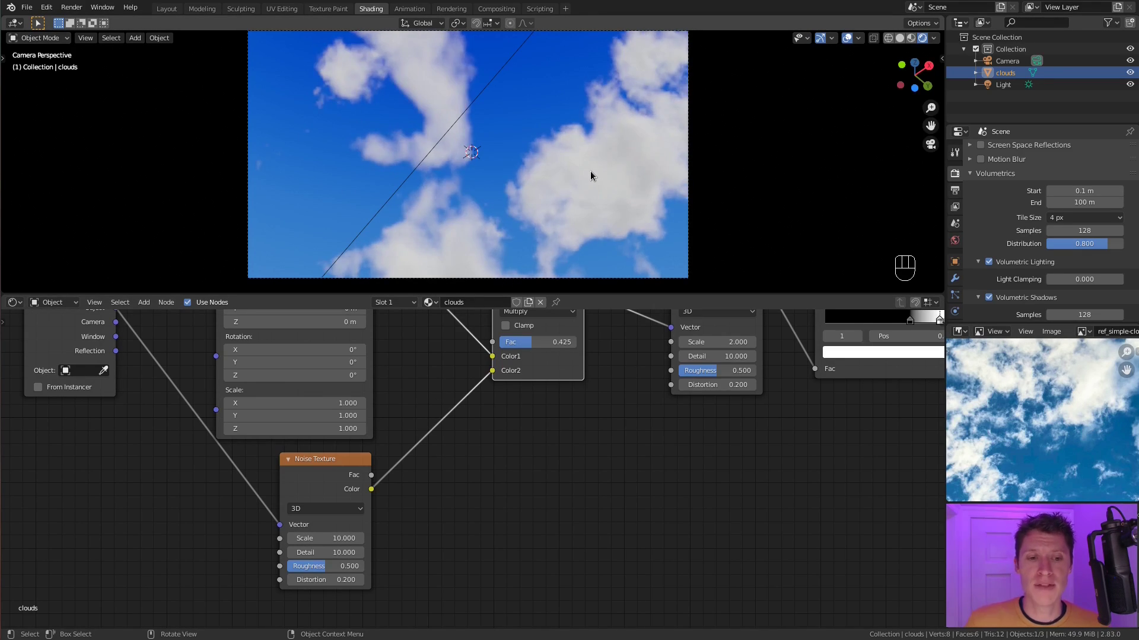
Set the lower Noise Texture's Scale to 2 and its Distortion to 6.2.
drag(325, 574, 383, 574)
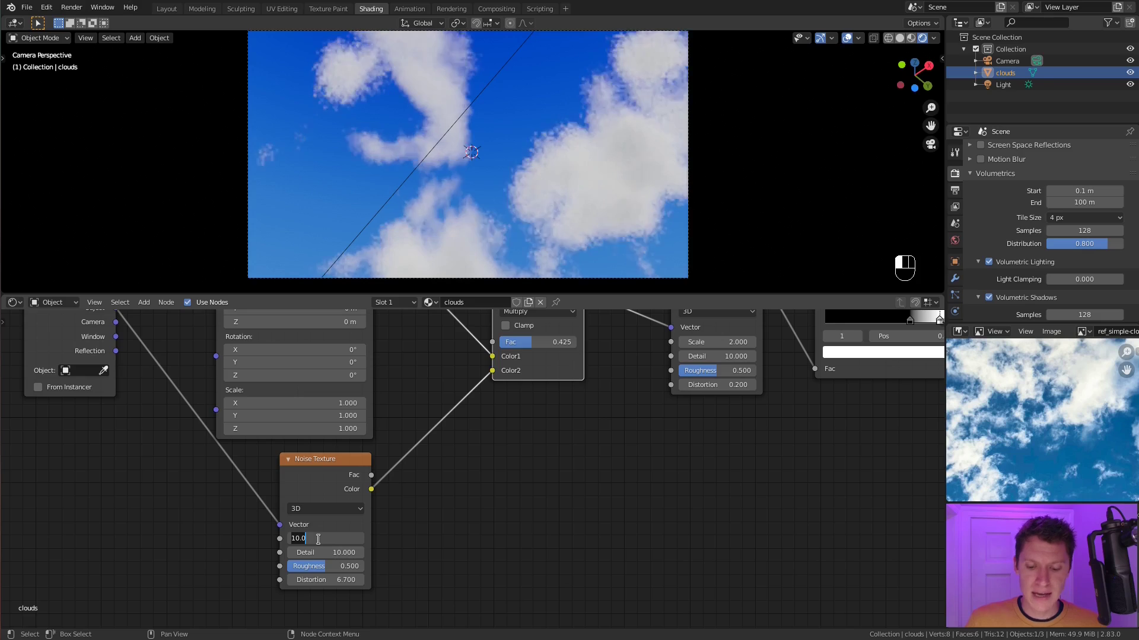
text(2)
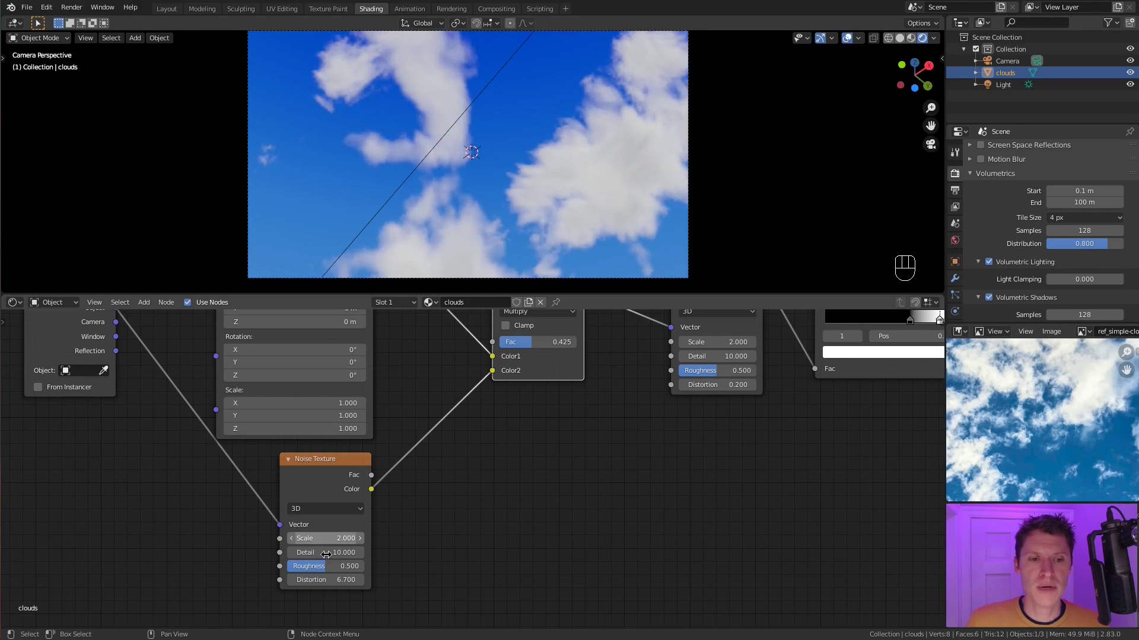
key(Return)
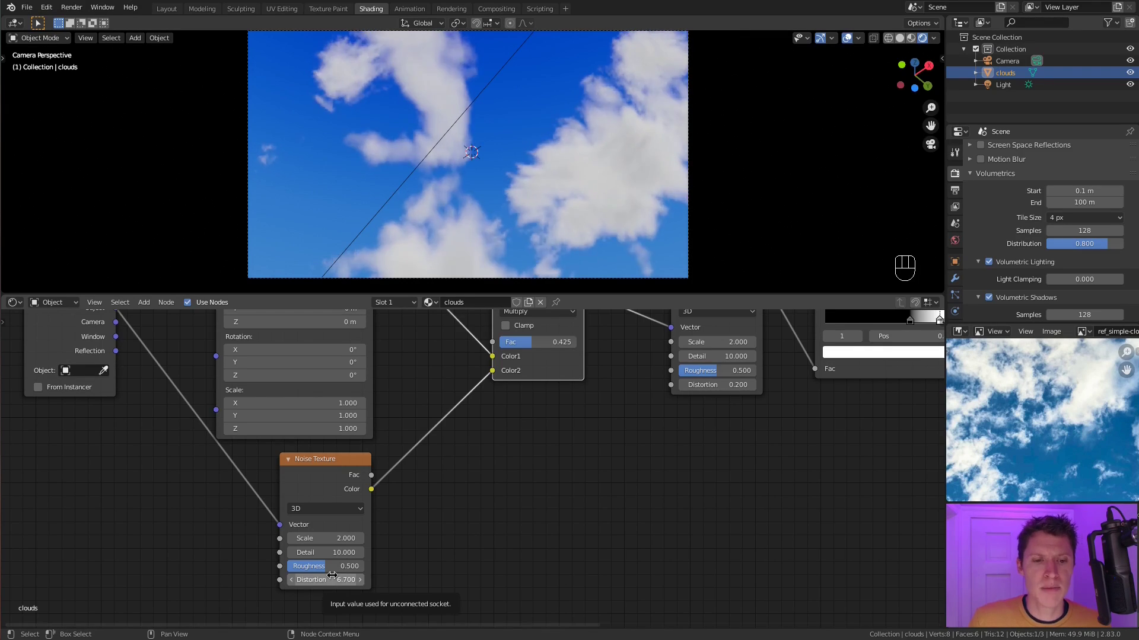
drag(332, 575, 308, 575)
scroll(509, 446, down, 2)
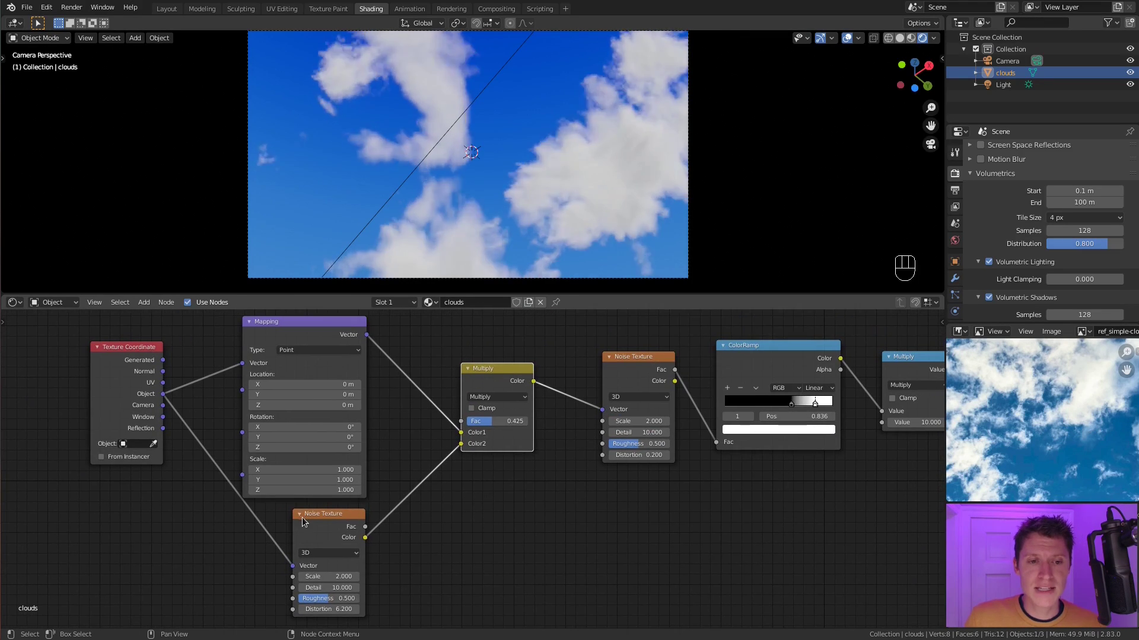
Switch the mix node's blending mode from Multiply to Mix and lower its factor to 0.067.
shift+click(504, 368)
shift+click(635, 356)
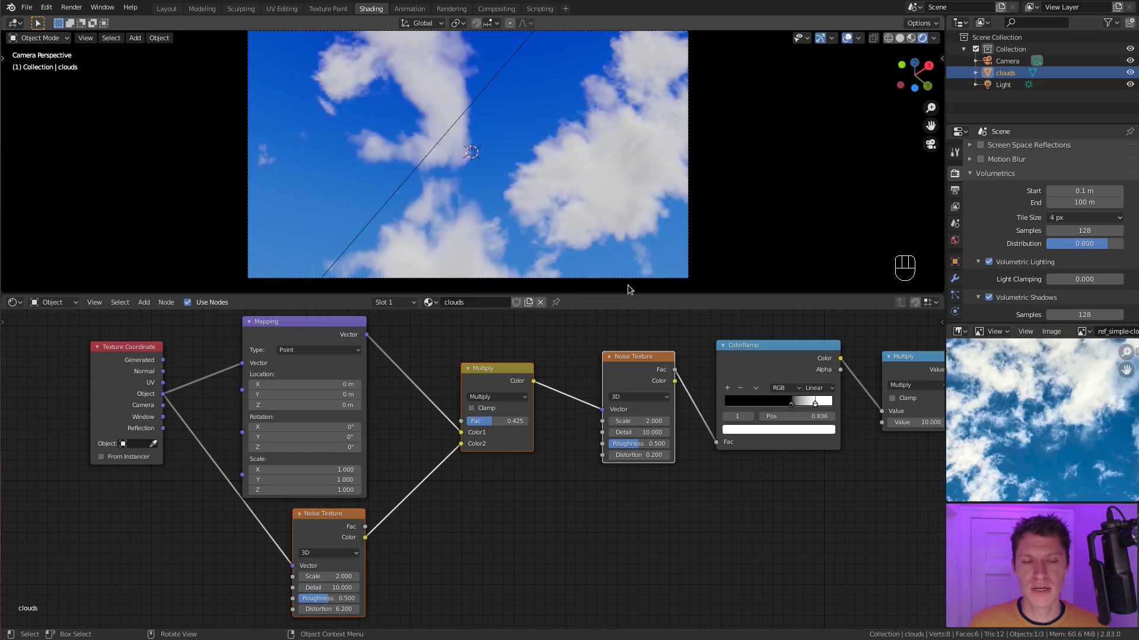
scroll(375, 474, up, 2)
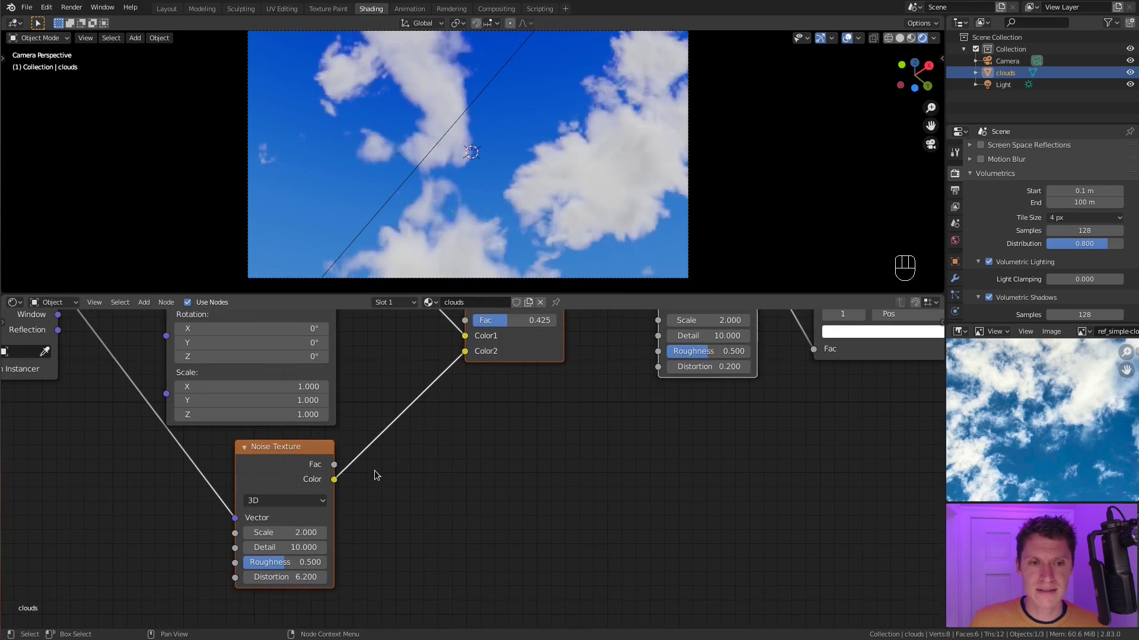
middle_drag(351, 518, 329, 628)
click(475, 404)
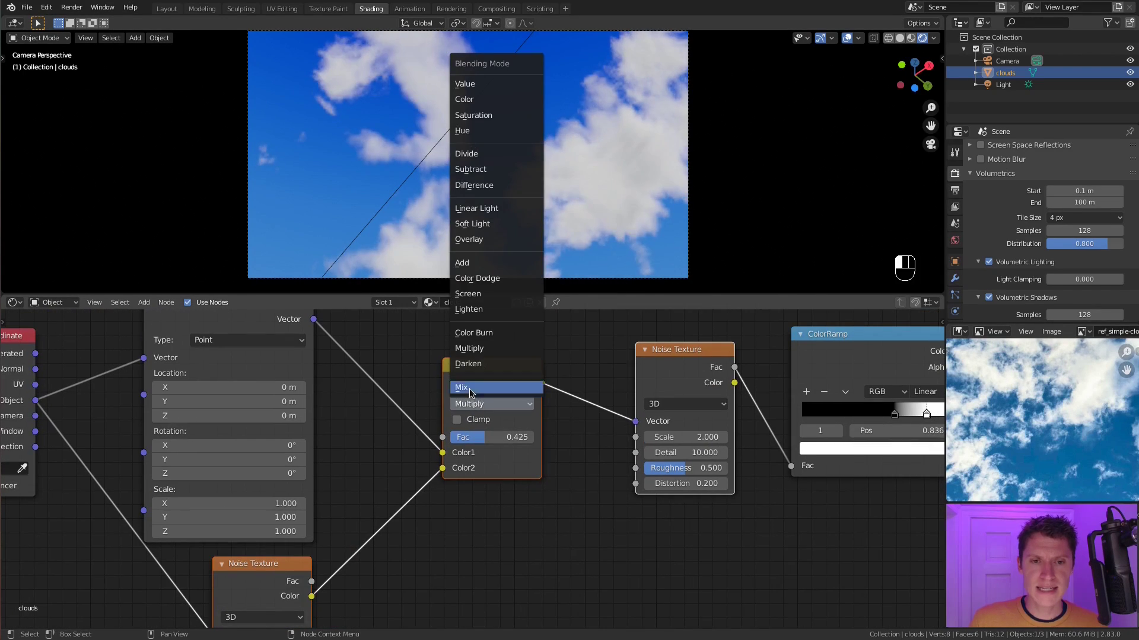
click(492, 389)
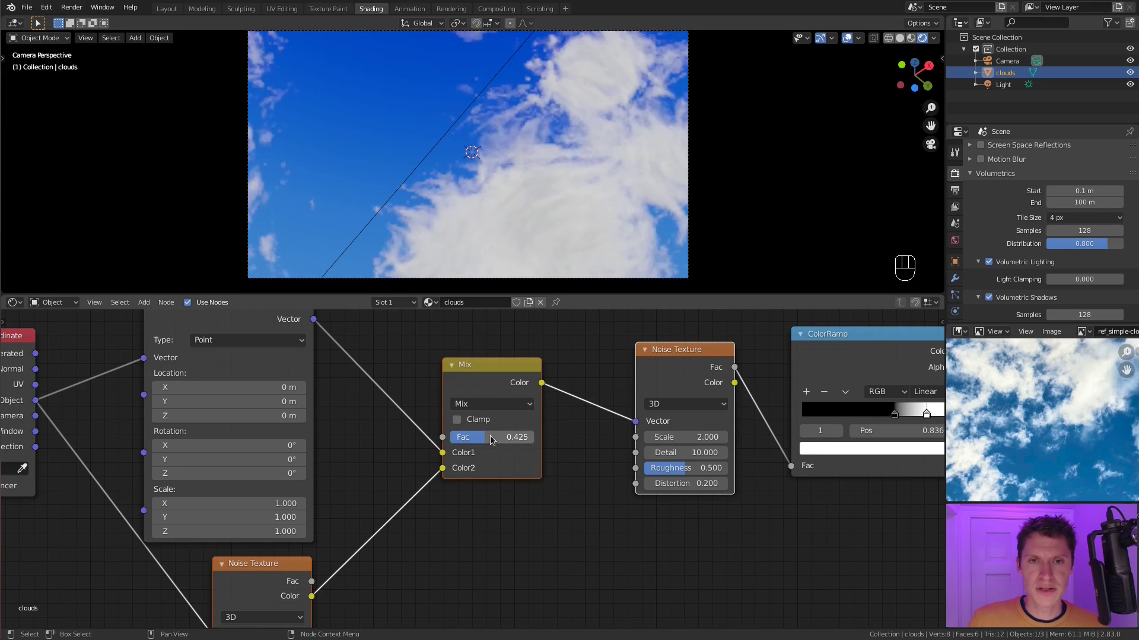
drag(493, 437, 470, 437)
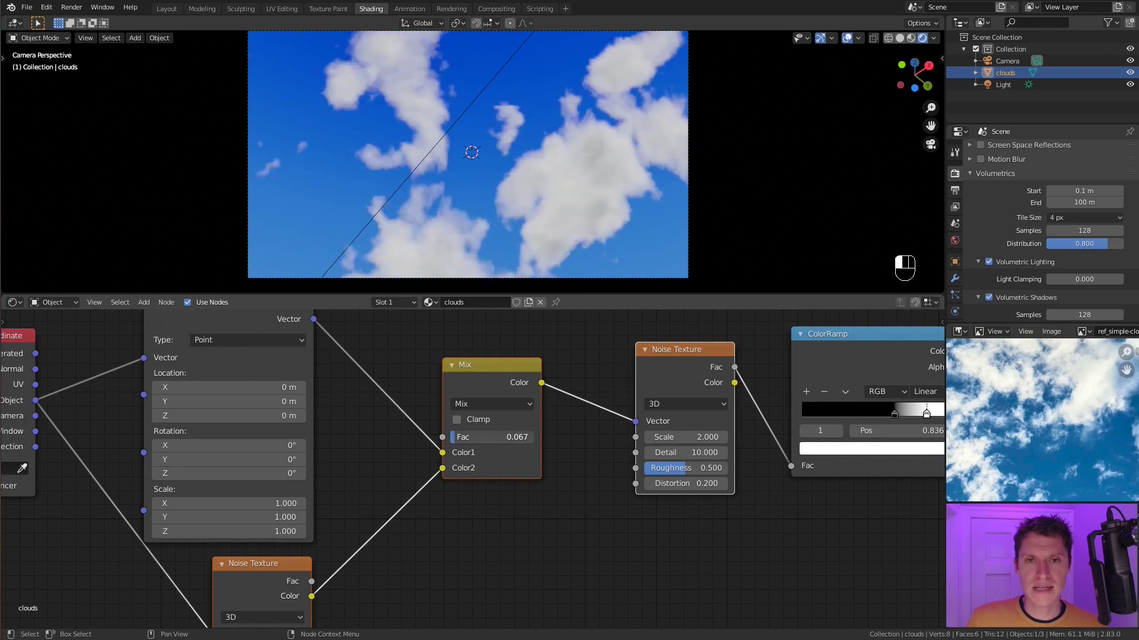
Reduce the Distortion of the Noise Texture below the Mapping node to 0.2.
middle_drag(452, 473, 458, 316)
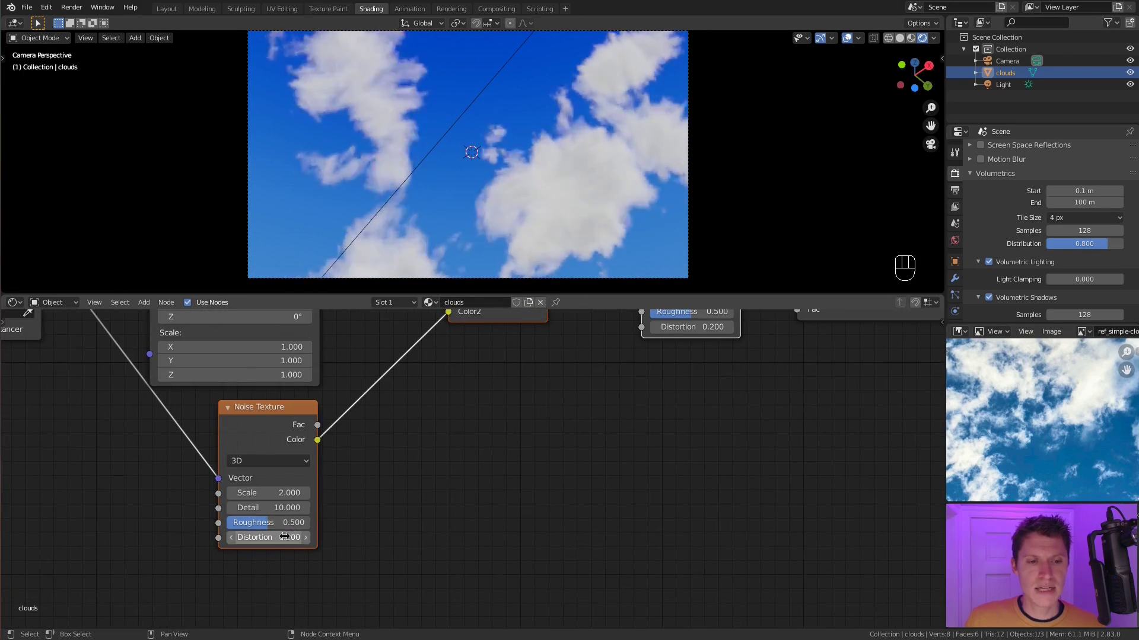
click(270, 537)
text(6.2)
key(Return)
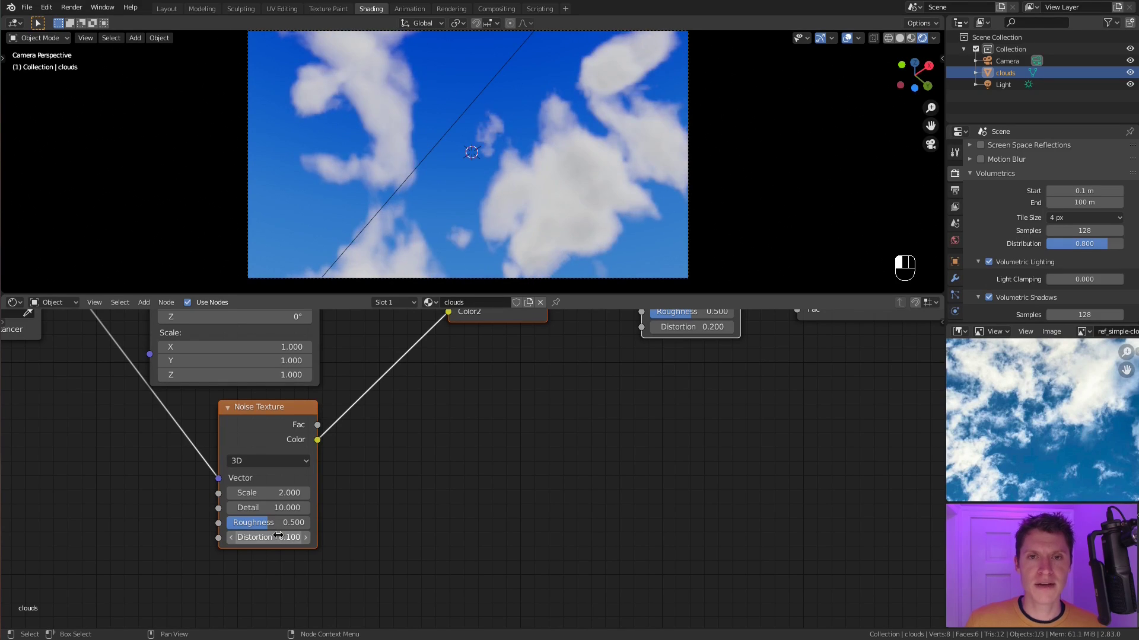
click(277, 536)
text(0.2)
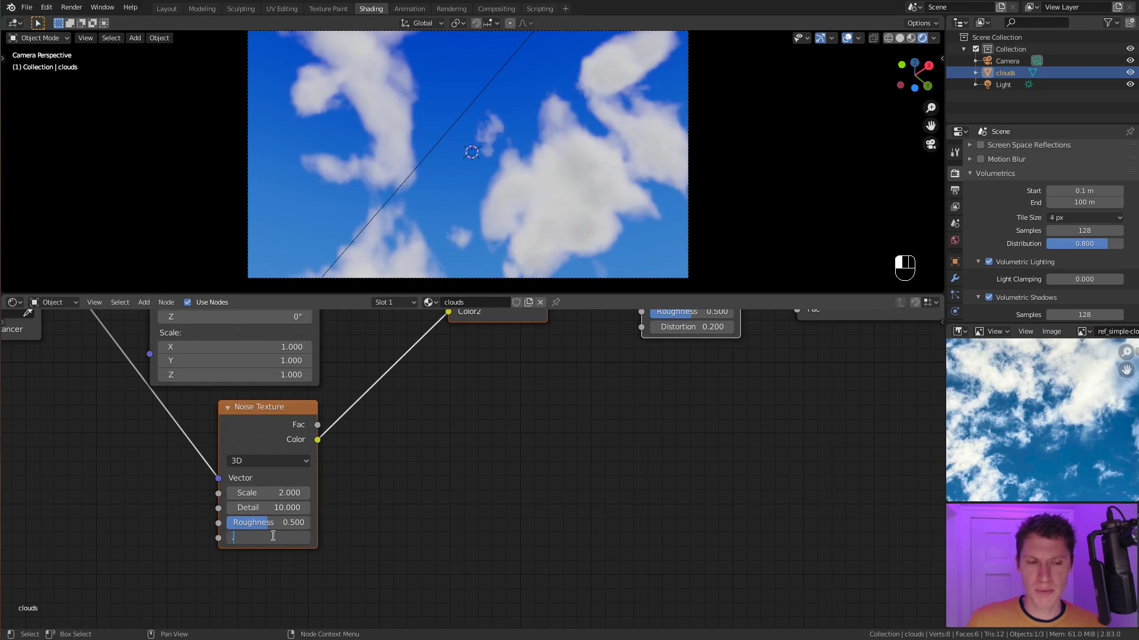
key(Return)
Raise the Mix node's factor to 0.731.
shift+middle_drag(478, 322, 466, 454)
drag(454, 414, 484, 418)
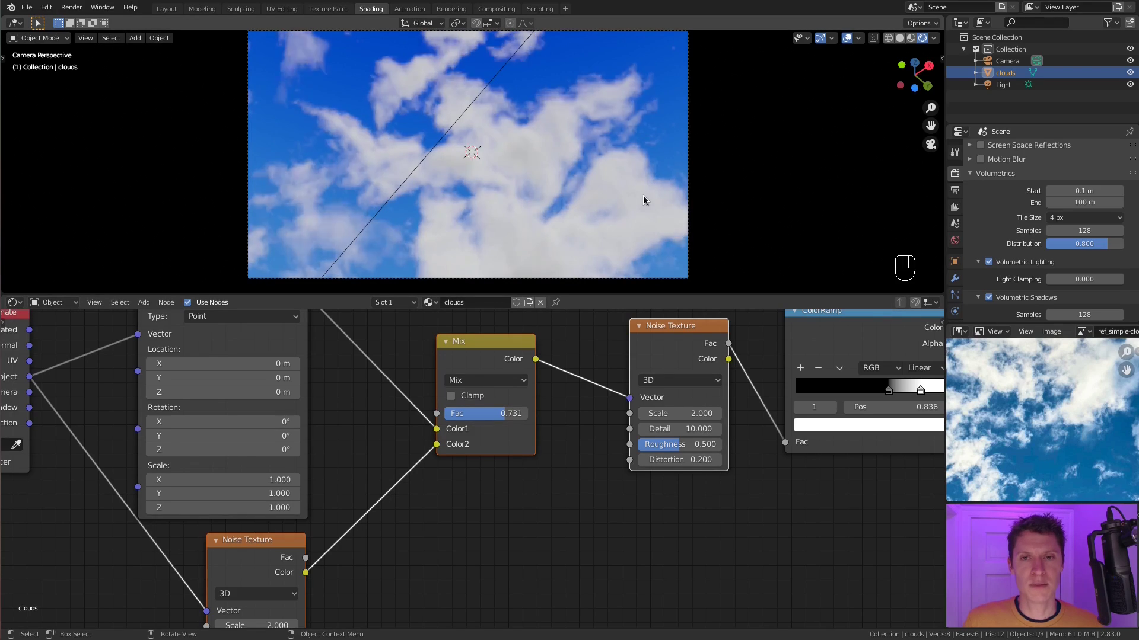
ctrl+middle_drag(506, 434, 542, 435)
Select the light, tilt it and move it across to the other side of the 3D cursor, over the clouds.
click(501, 72)
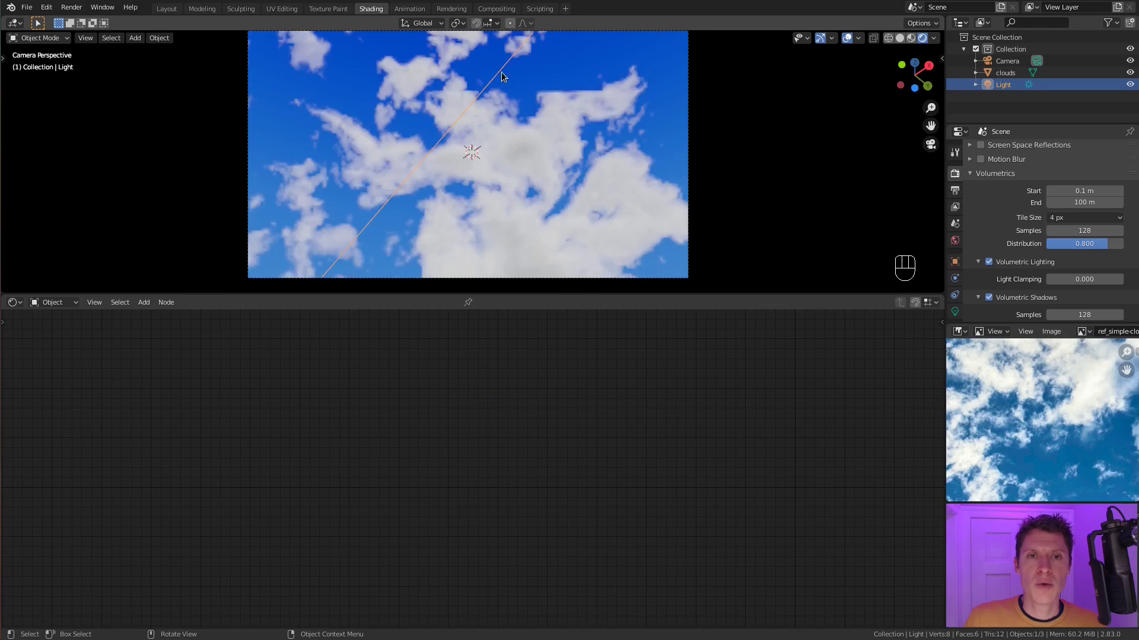
ctrl+middle_drag(500, 72, 556, 116)
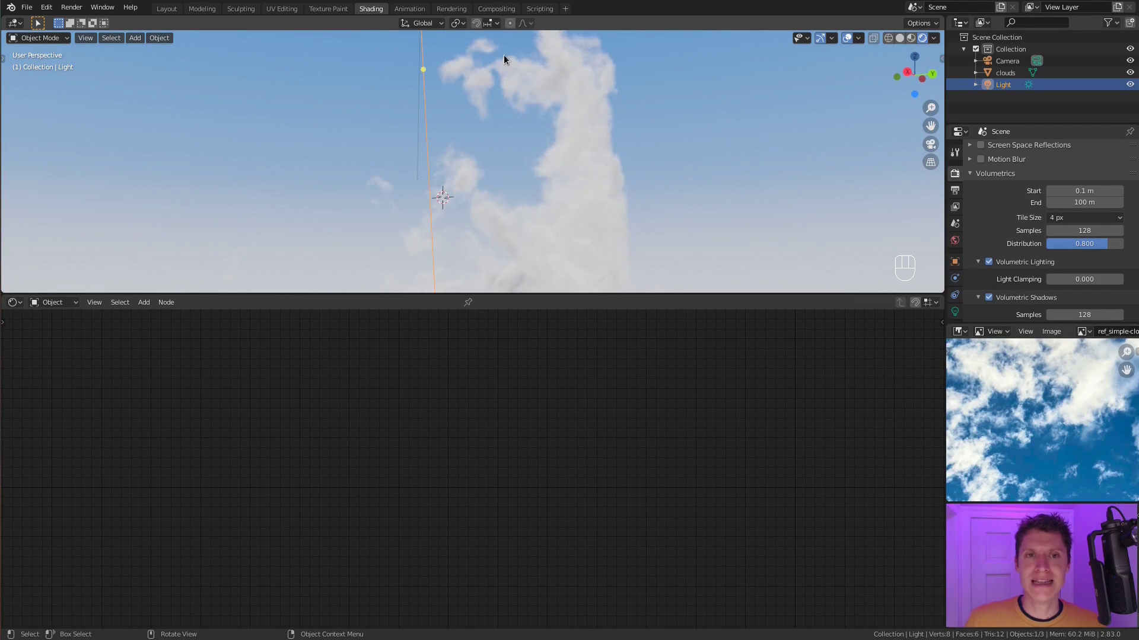
ctrl+middle_drag(503, 55, 486, 101)
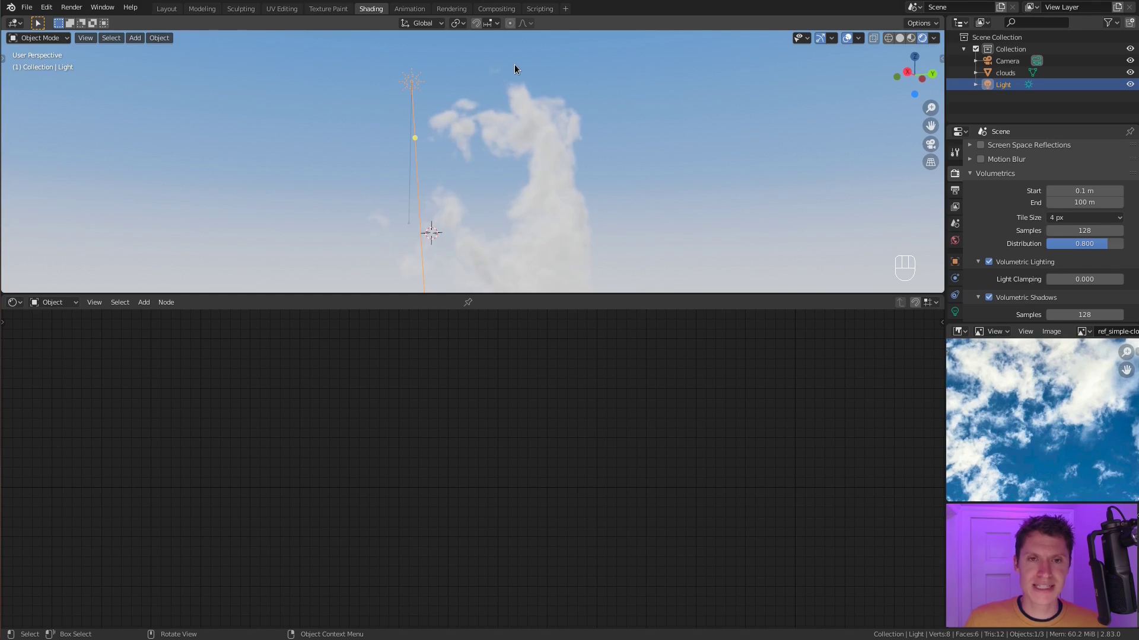
key(r)
click(518, 140)
key(g)
click(560, 125)
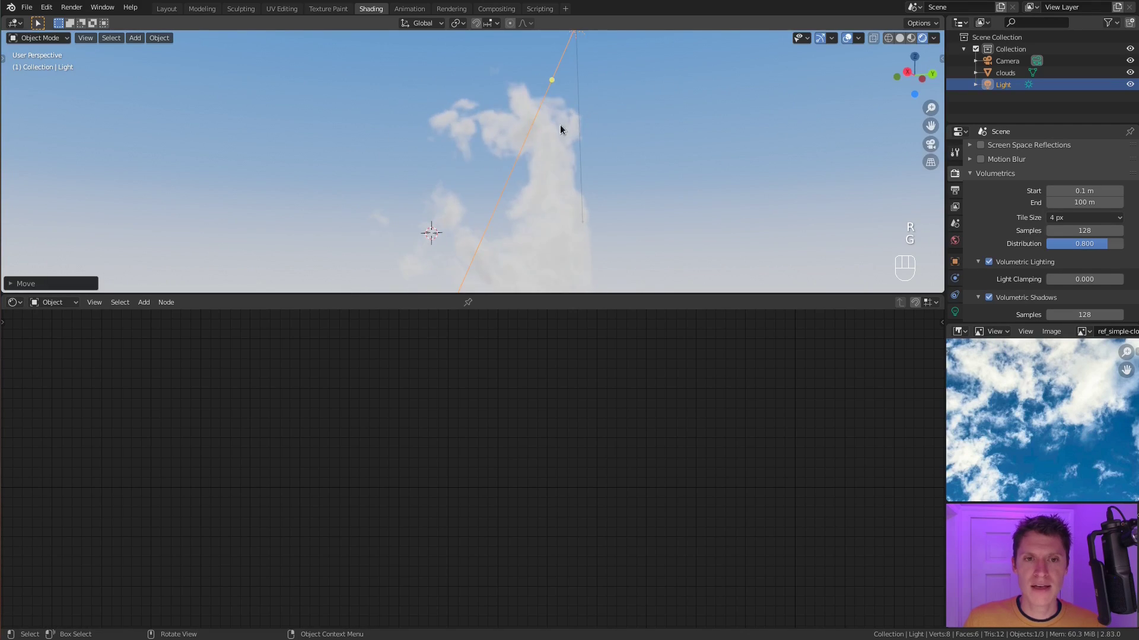
Refine the light's angle and position from another viewing direction, and return to the camera view.
middle_drag(560, 124, 621, 175)
key(r)
click(550, 67)
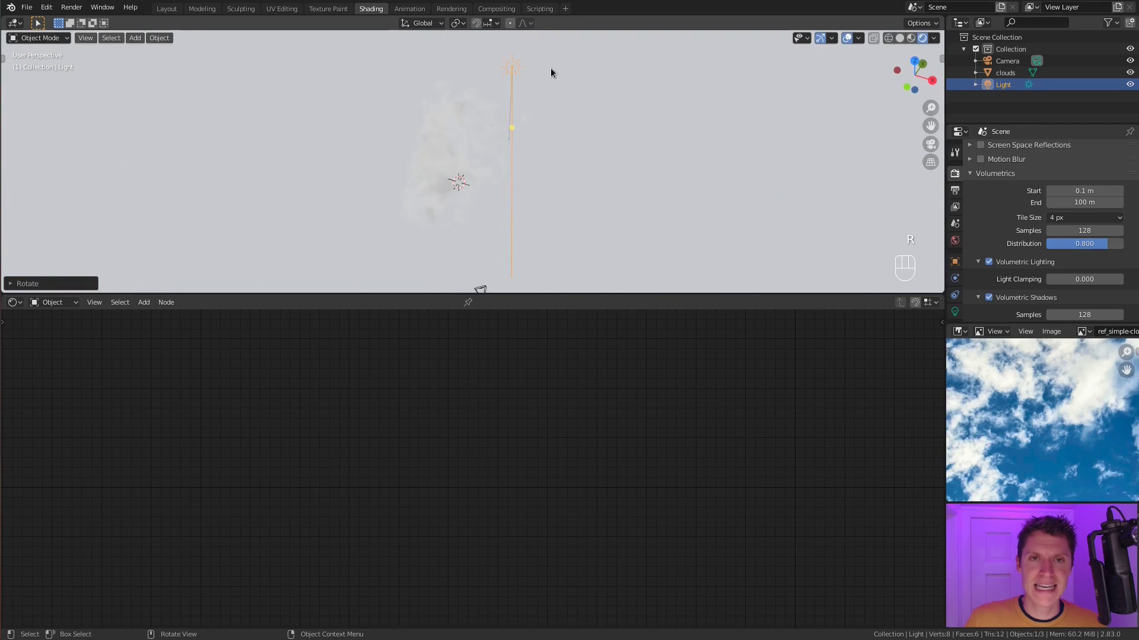
middle_drag(550, 67, 599, 95)
key(g)
click(621, 95)
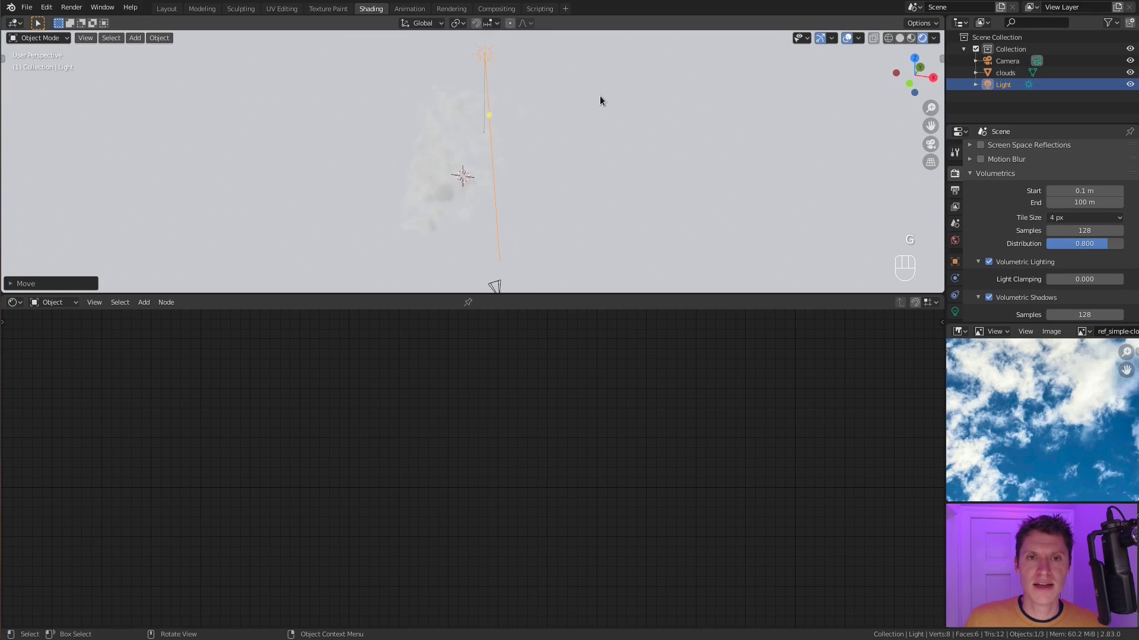
key(r)
click(589, 83)
key(KP_0)
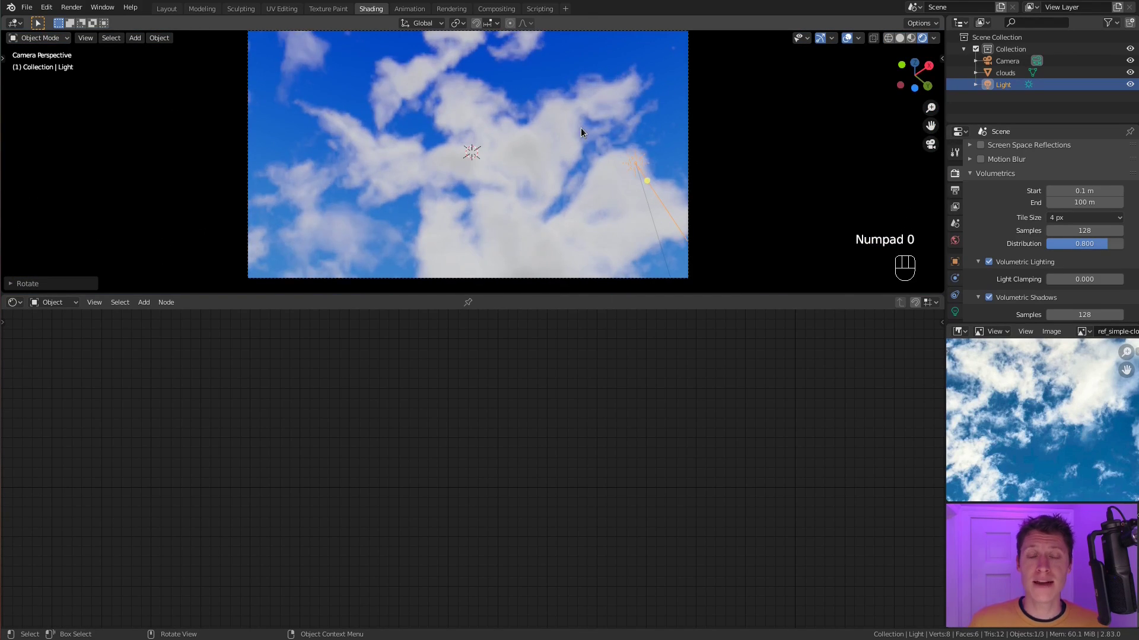
Set the multiplier of the clouds material's math Multiply node, which feeds the volume density, to 20.
click(507, 159)
middle_drag(712, 457, 546, 460)
scroll(461, 469, up, 1)
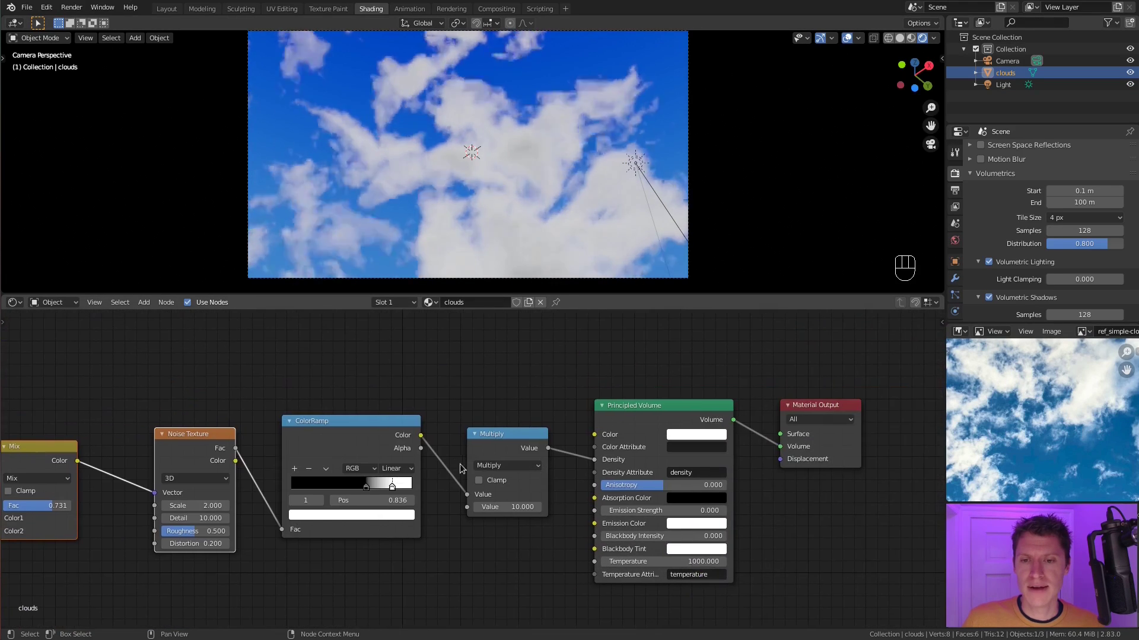
scroll(471, 469, up, 1)
double_click(505, 507)
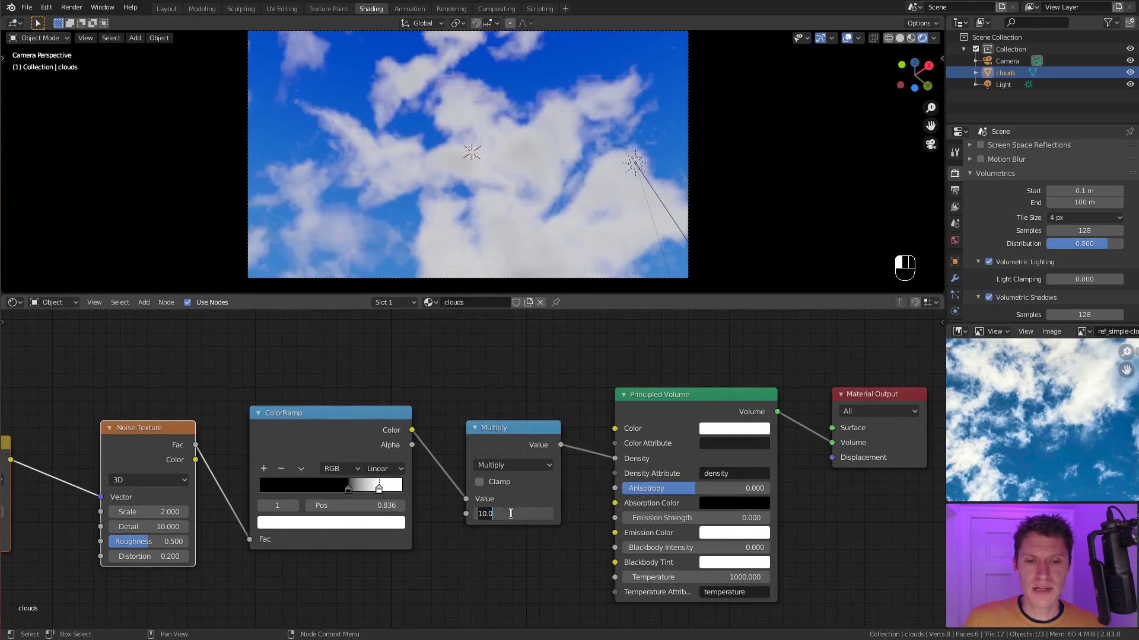
text(20)
key(Return)
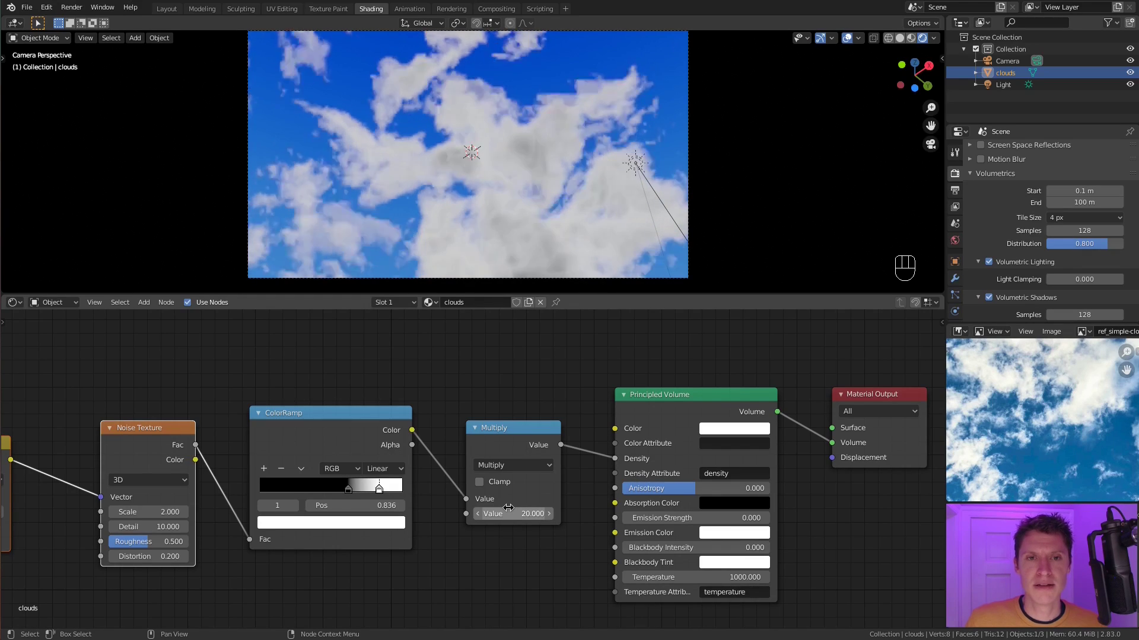
mouse_move(611, 148)
shift+middle_down()
mouse_move(589, 123)
mouse_move(625, 162)
shift+middle_up()
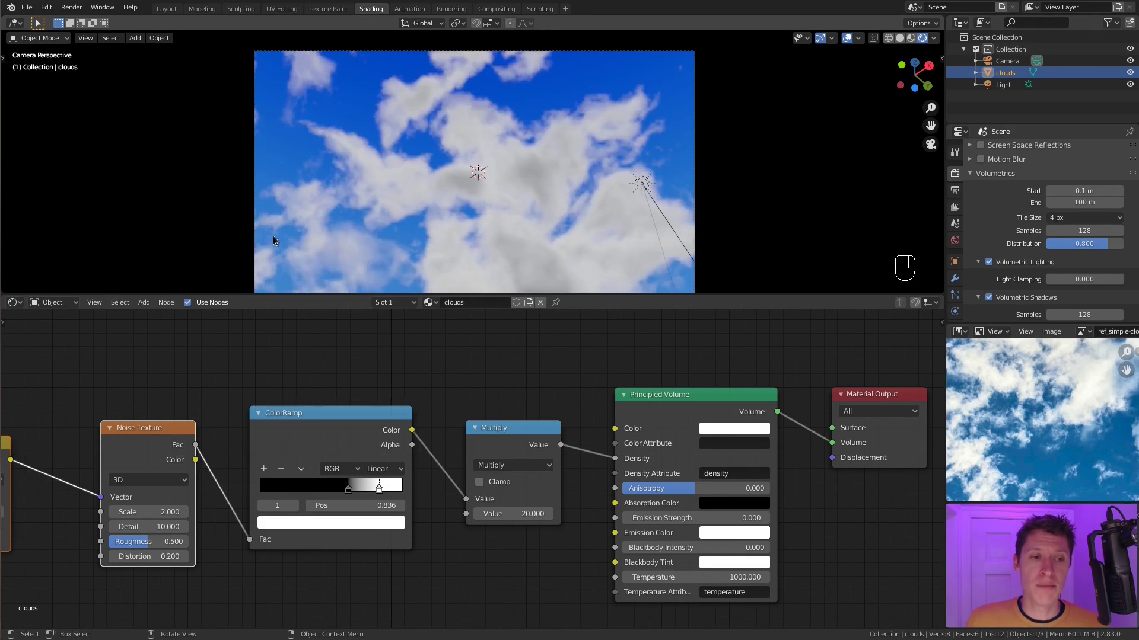
Switch the viewport to Solid shading and set the volumetric tile size to 2 px with 256 samples.
scroll(406, 376, down, 1)
middle_drag(406, 376, 646, 341)
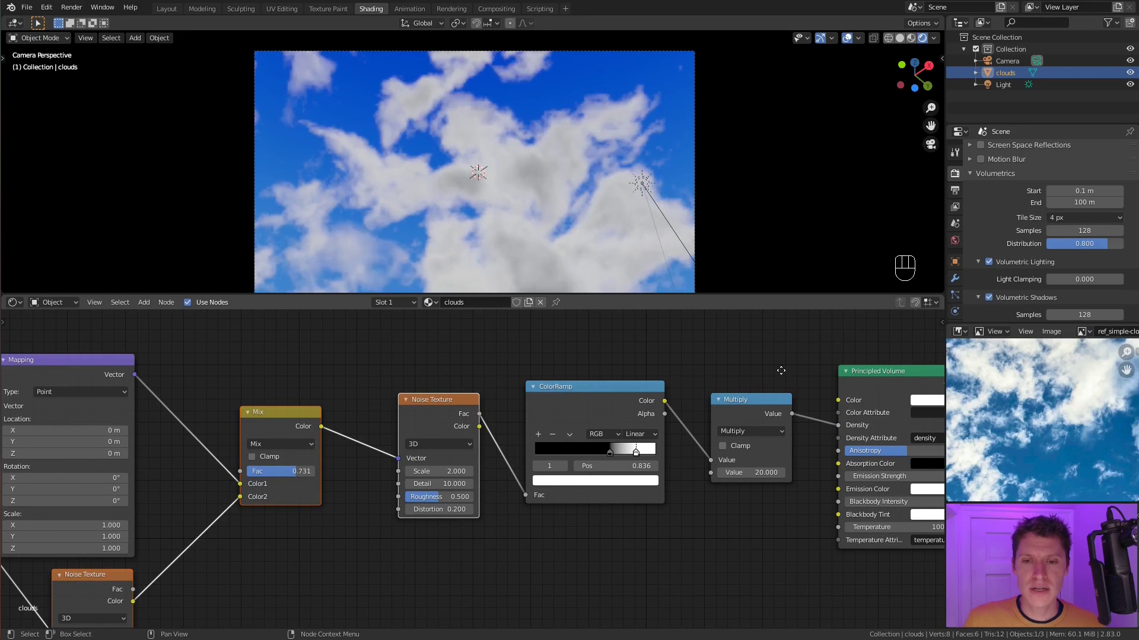
middle_drag(781, 371, 602, 372)
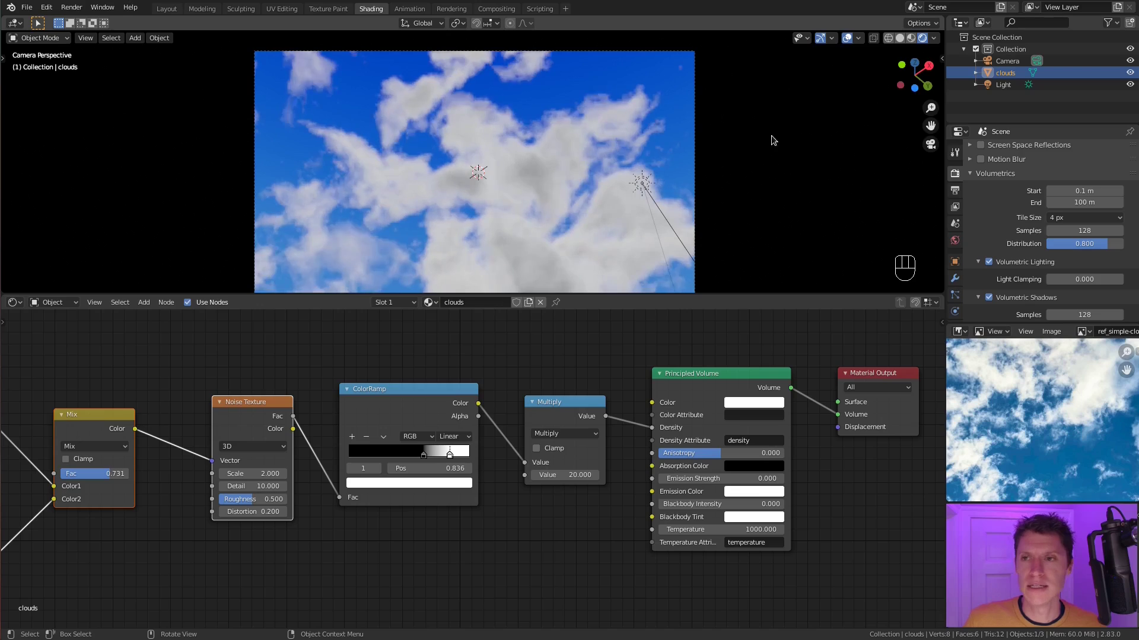
key(z)
click(699, 148)
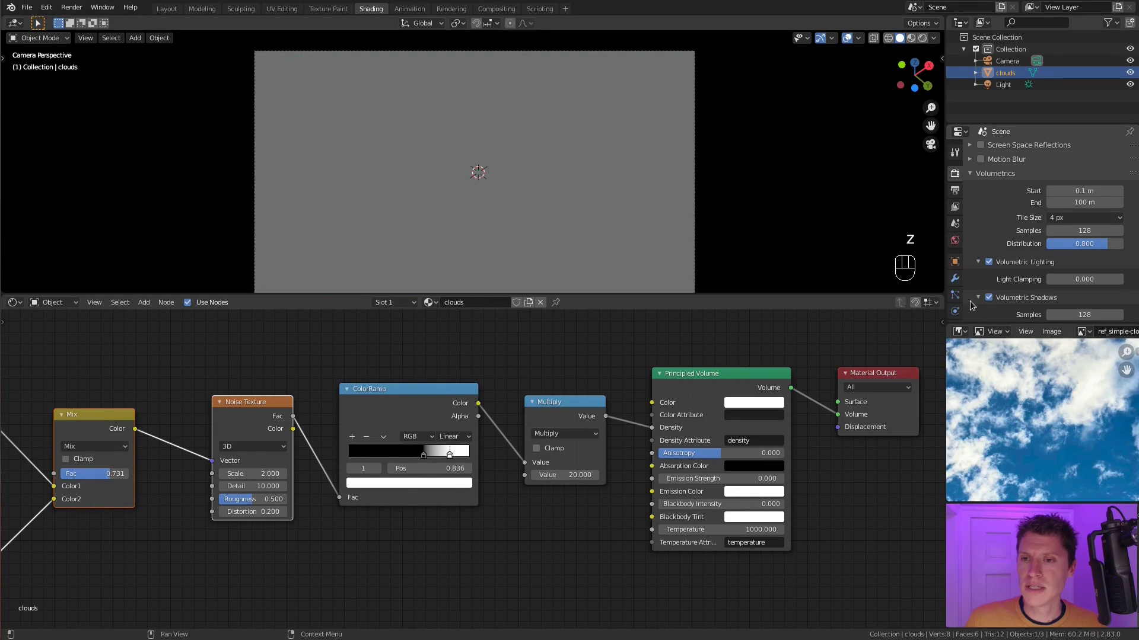
click(1072, 217)
click(1072, 240)
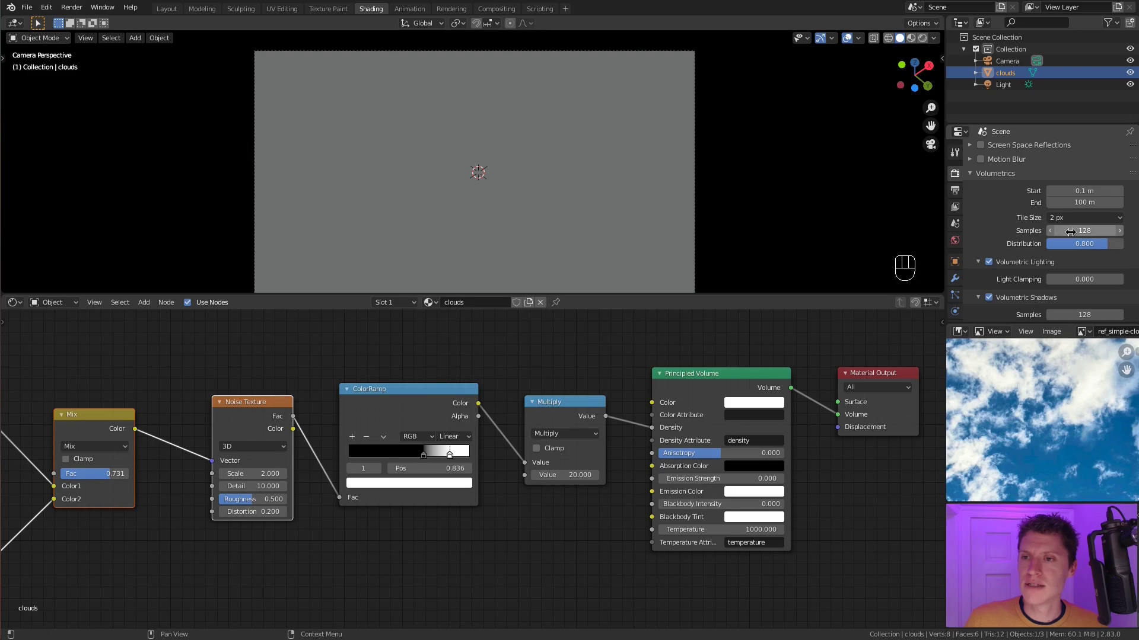
click(1077, 230)
key(Return)
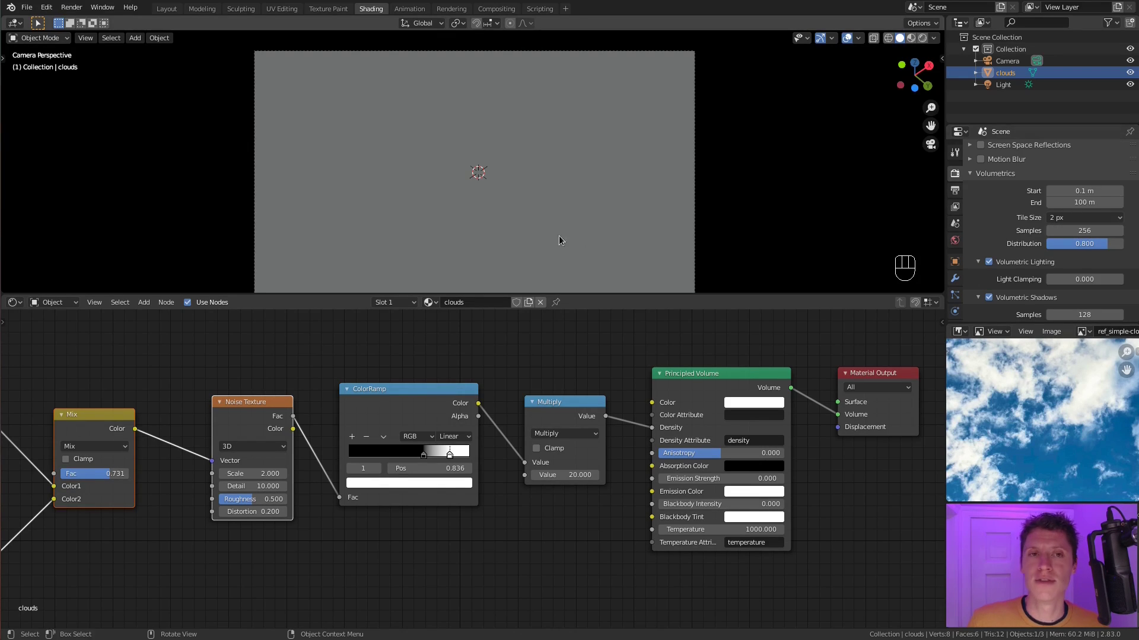
Render the image, compare it with the earlier render in Slot 1 and the reference cloud photo, and close the render window.
click(72, 7)
click(76, 21)
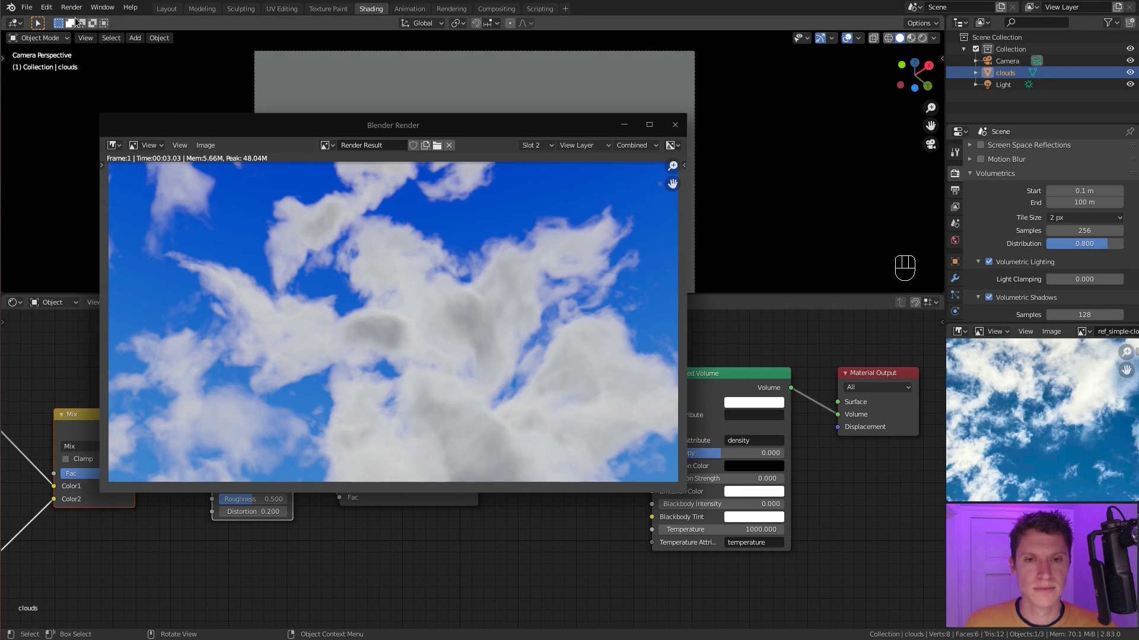
key(j)
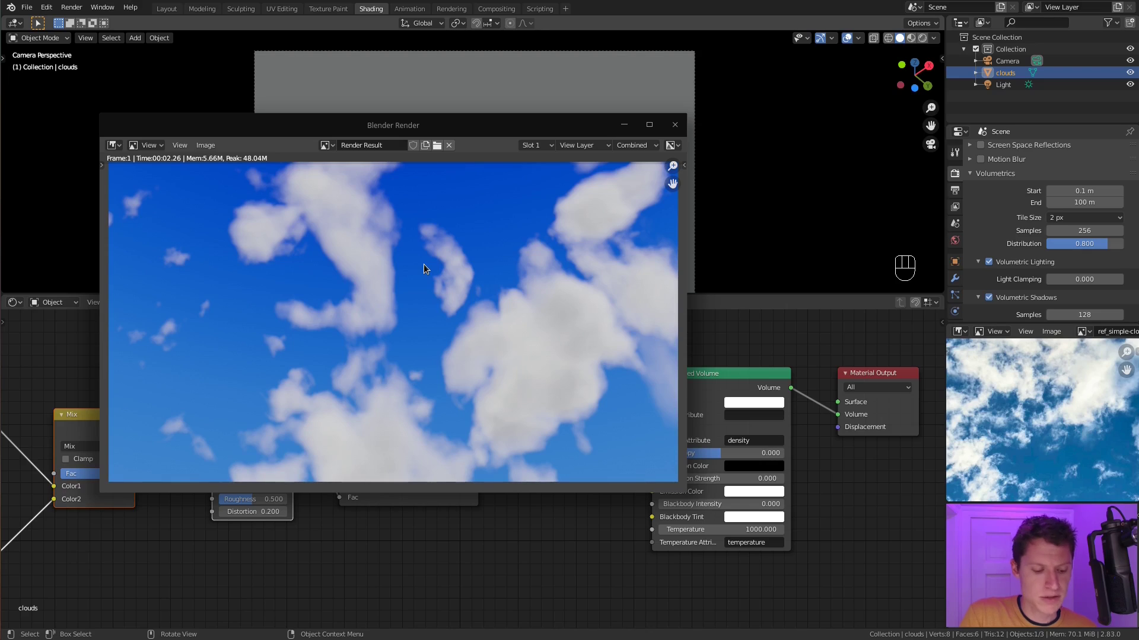
key(j)
key(j)
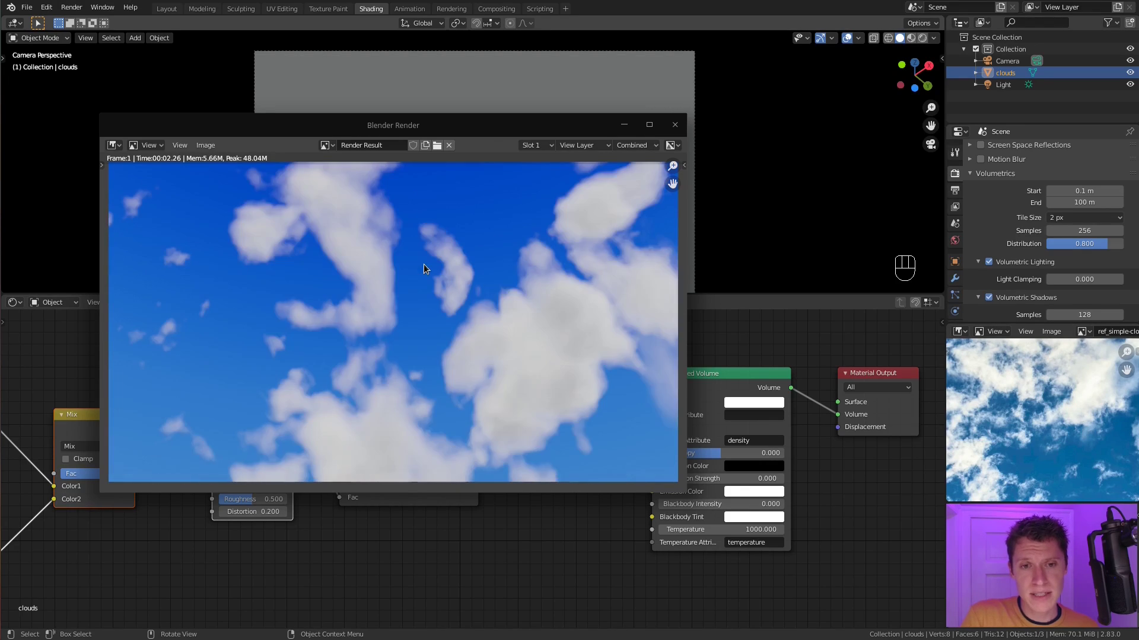
key(j)
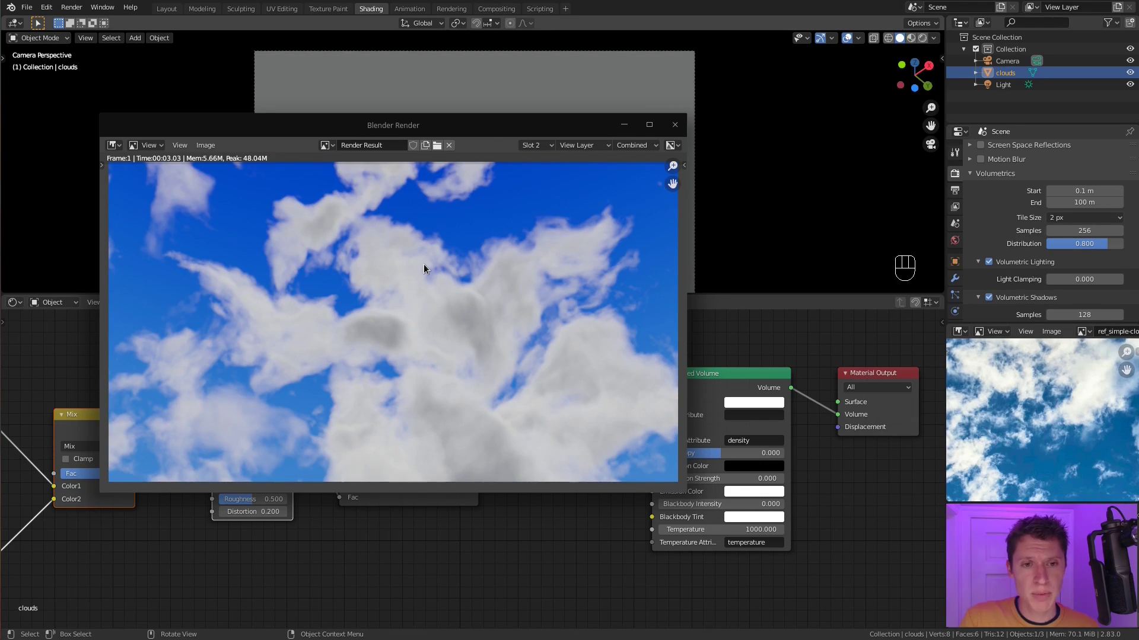
scroll(1067, 430, up, 3)
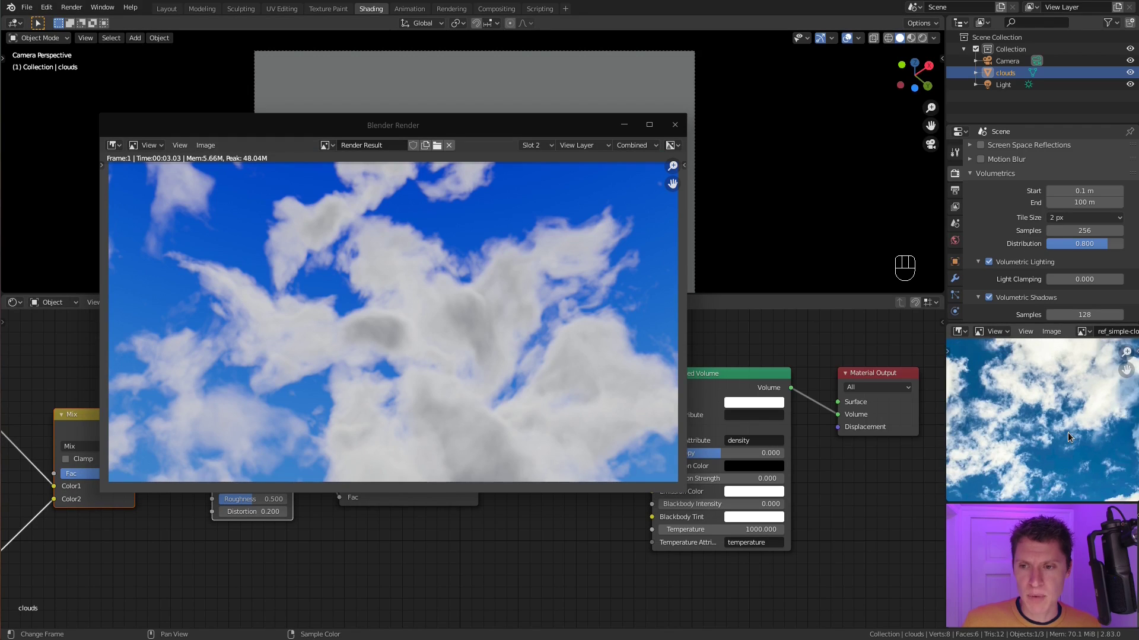
scroll(1067, 436, up, 2)
key(F11)
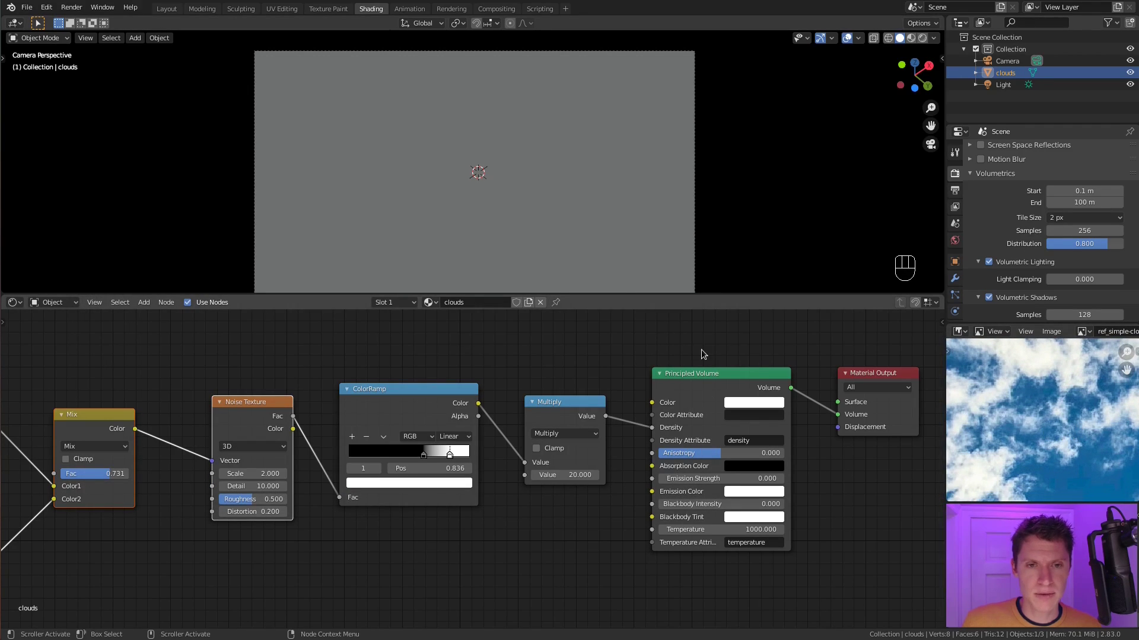
Review the latest cloud render in the render window and close it.
click(71, 7)
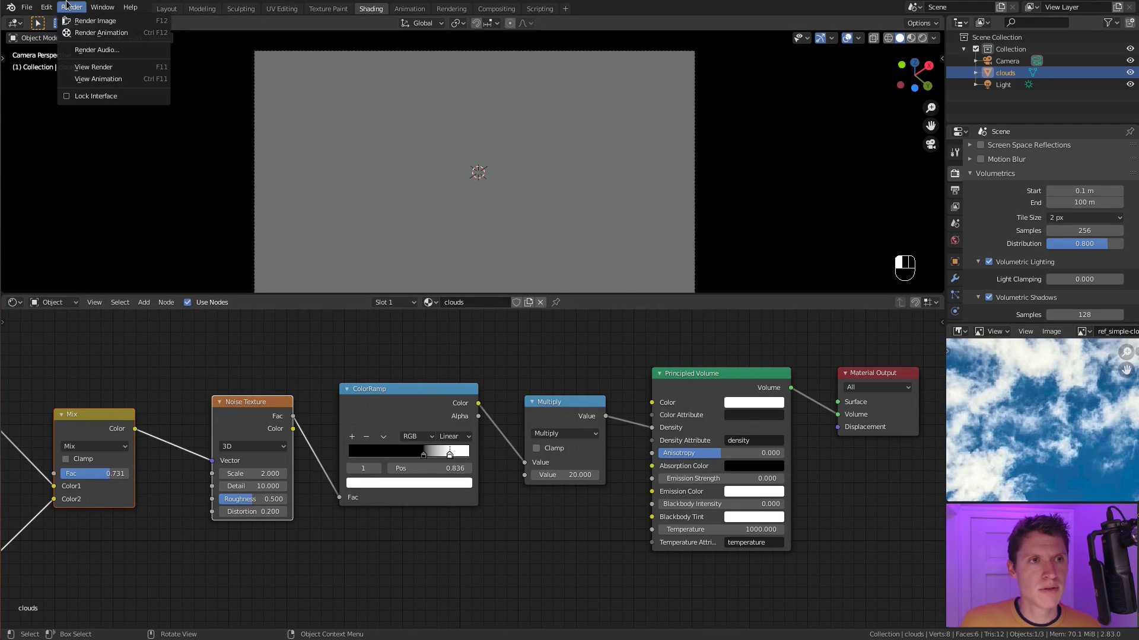
click(89, 66)
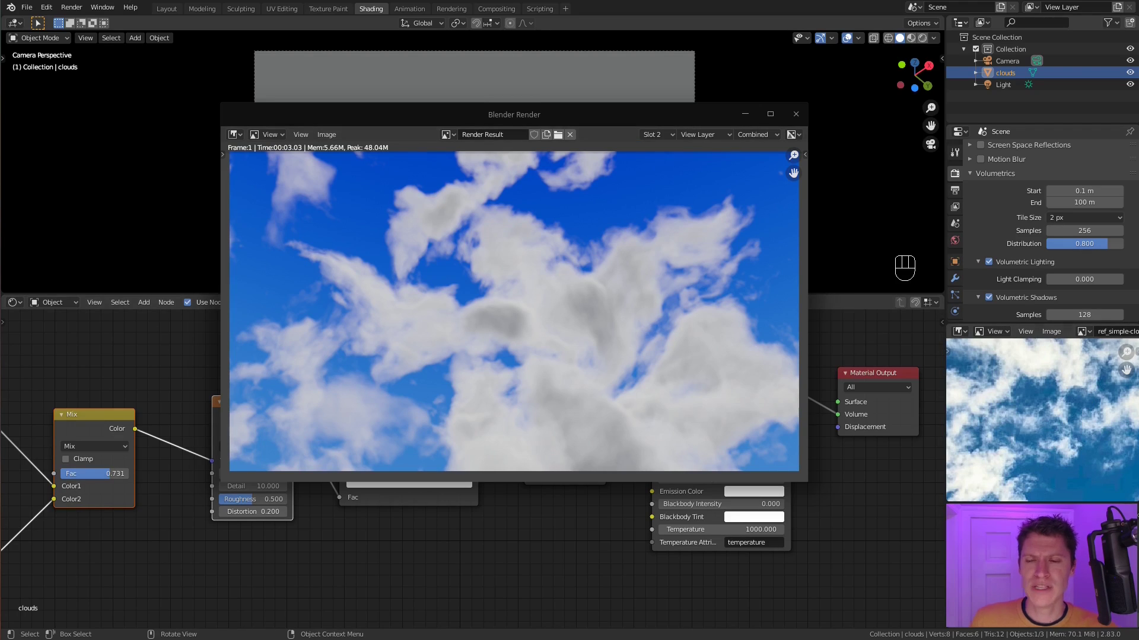
key(Escape)
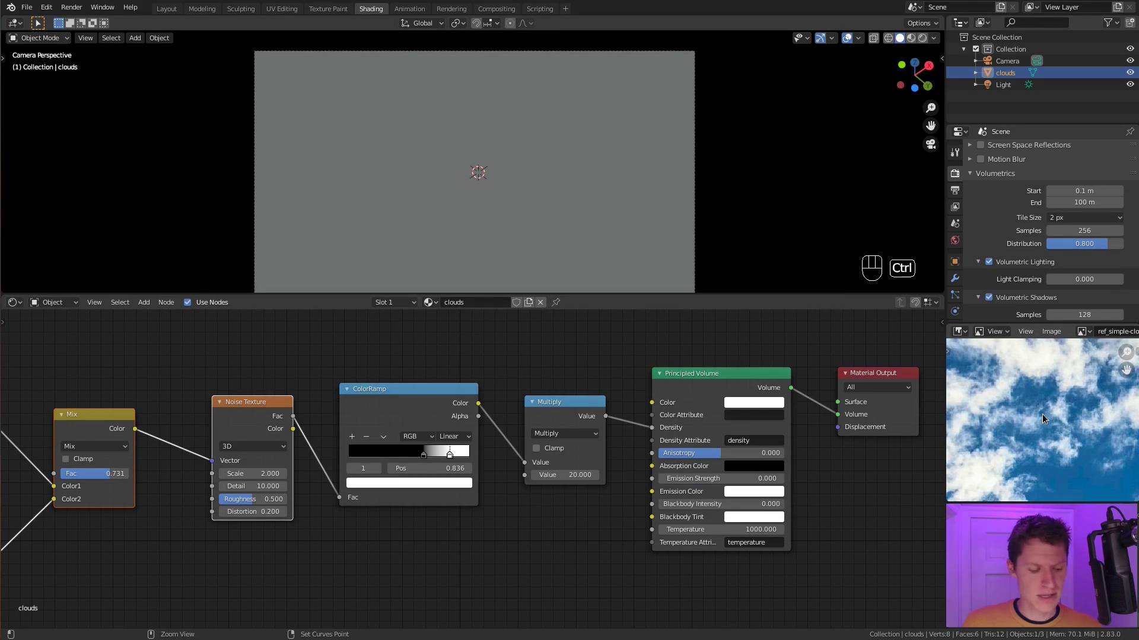
Examine the cloud reference photos at full size, comparing the hand and tower skies, and return to the normal layout.
key(ctrl+space)
scroll(1041, 413, down, 2)
middle_drag(997, 236, 784, 393)
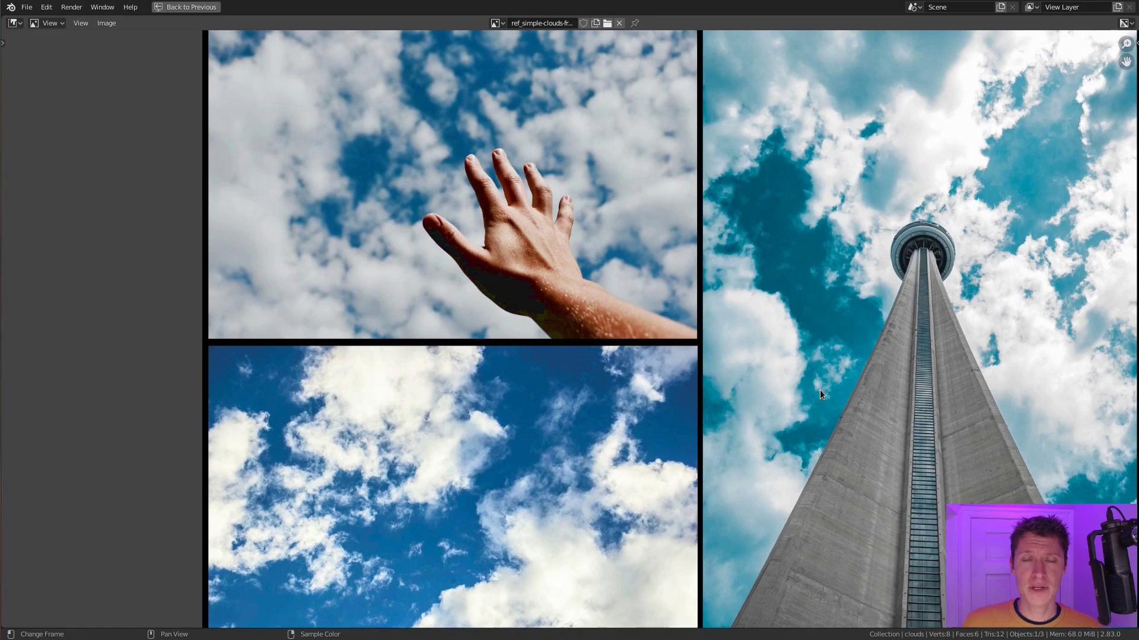
middle_drag(816, 339, 705, 497)
scroll(627, 282, up, 2)
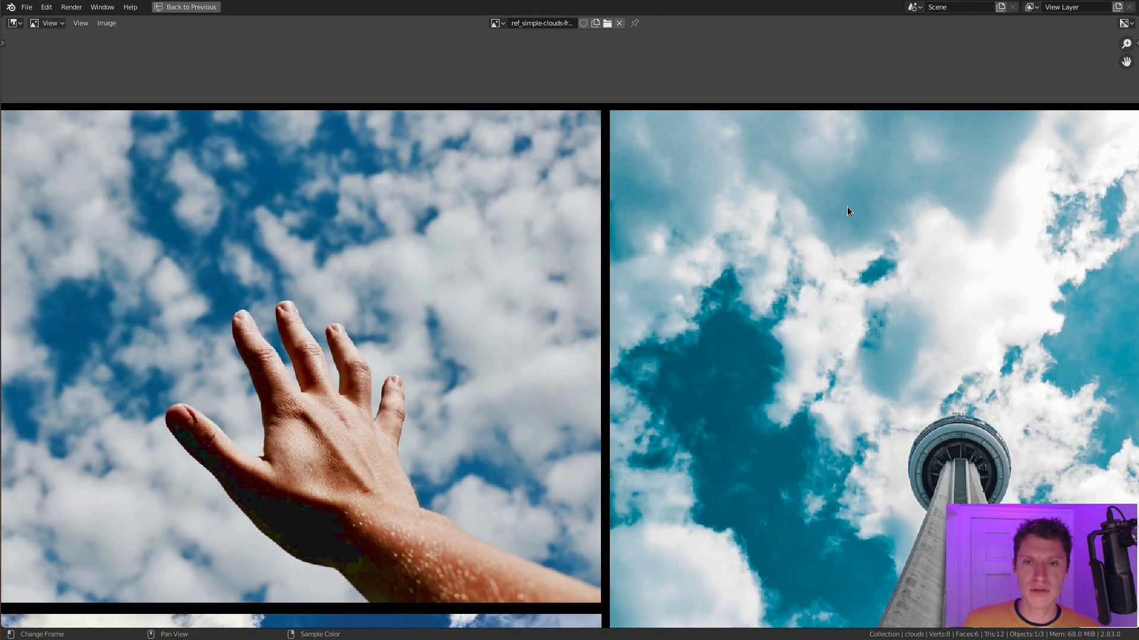
scroll(847, 211, down, 3)
scroll(762, 319, up, 2)
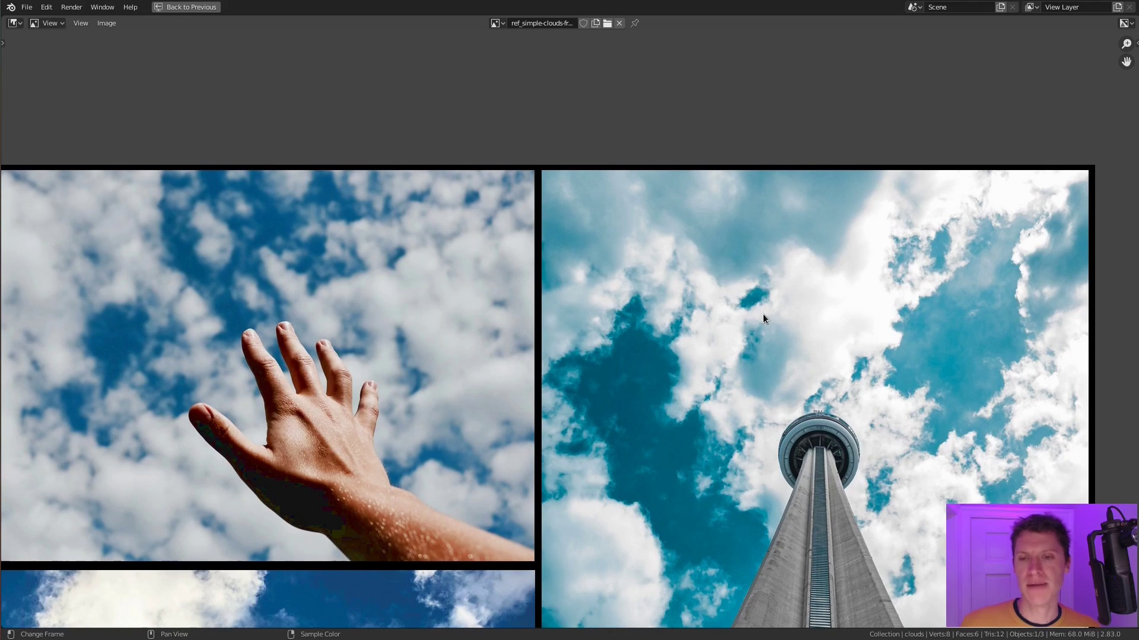
key(ctrl+space)
mouse_move(973, 451)
middle_down()
mouse_move(978, 409)
mouse_move(961, 380)
middle_up()
Lower the volumetric quality to a 4 px tile size with 128 samples.
click(1063, 218)
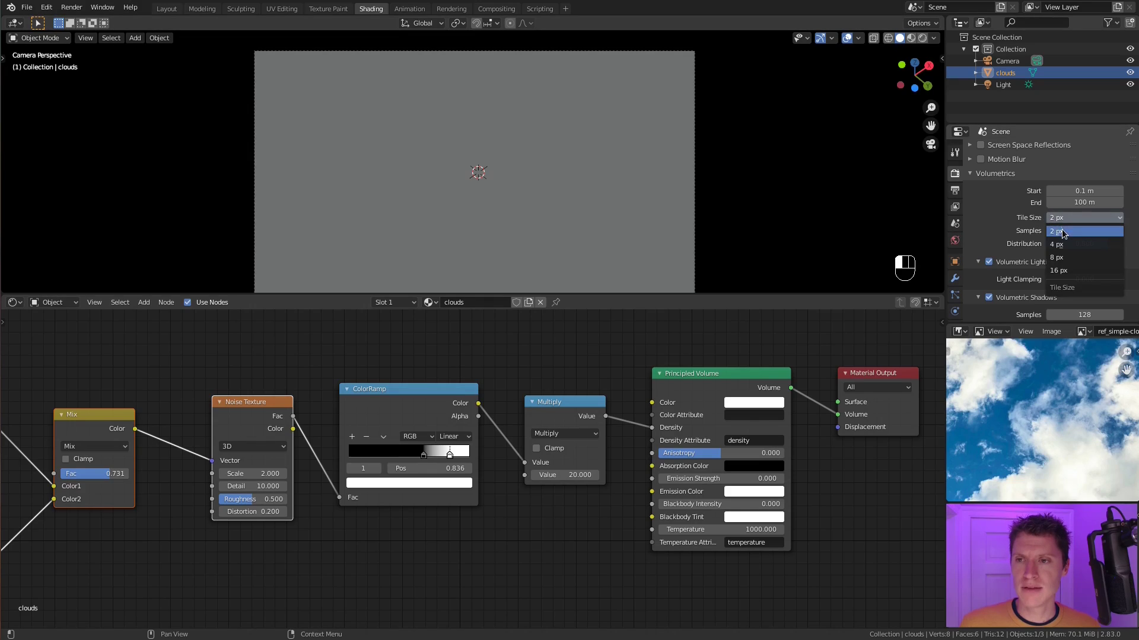
click(1056, 244)
click(1084, 231)
text(256)
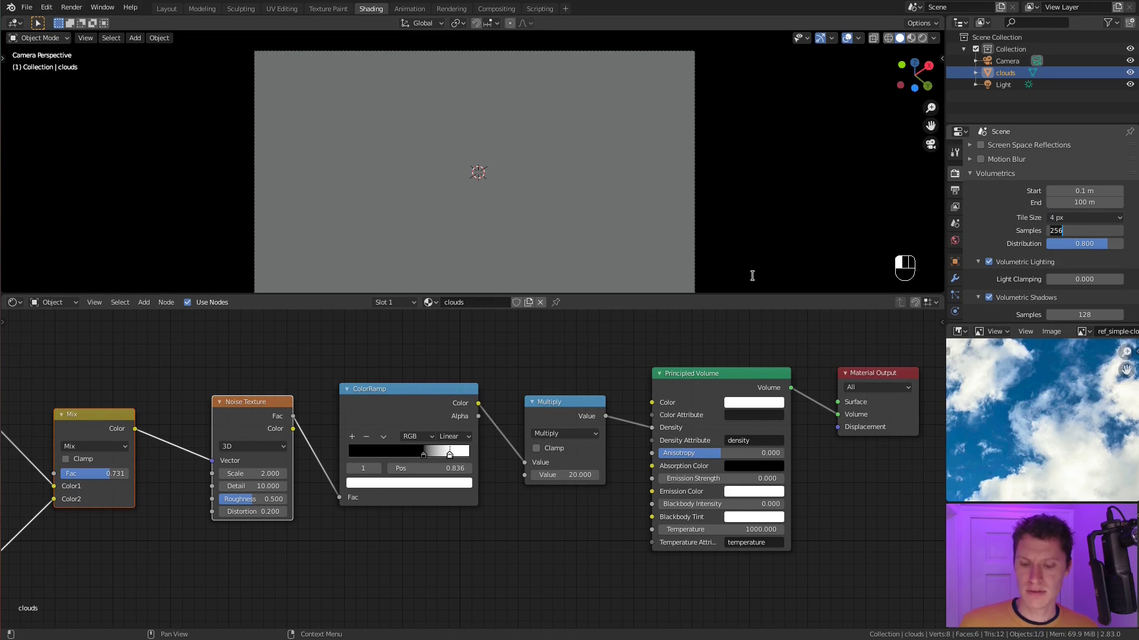
text(8)
key(Return)
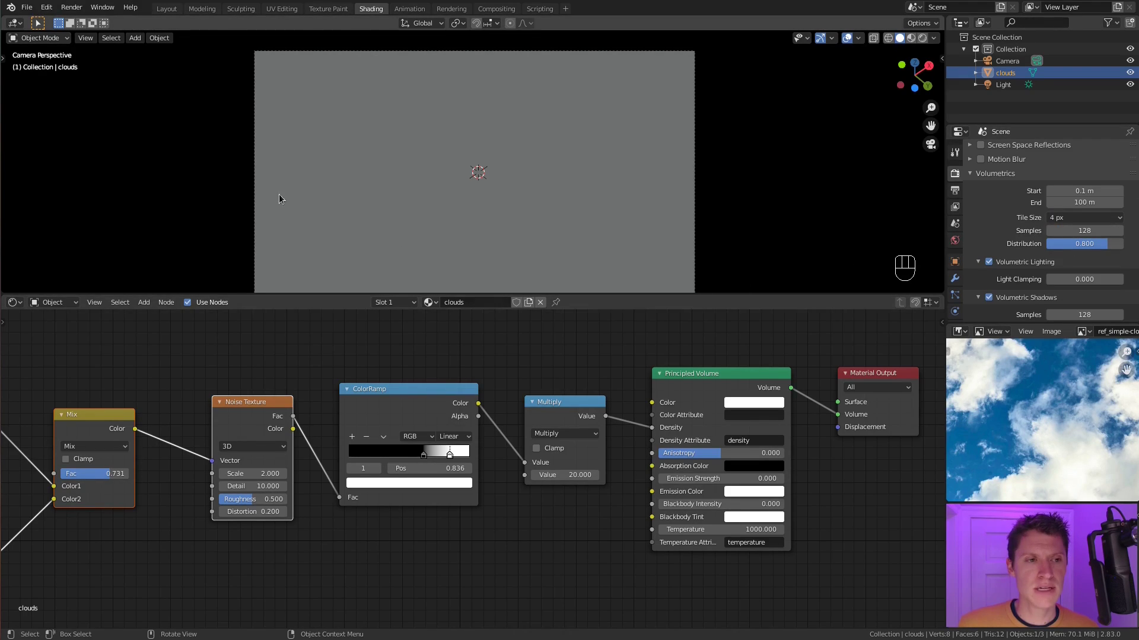
Show the World shader nodes in the node editor and switch the viewport to Rendered shading.
click(53, 303)
click(61, 335)
key(z)
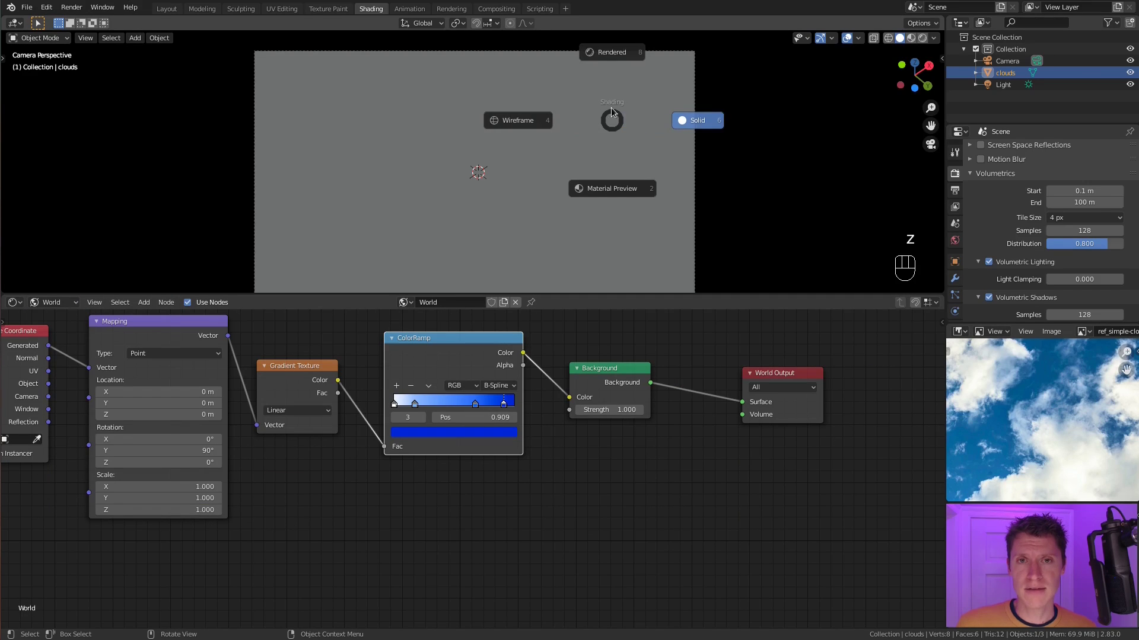
click(617, 69)
shift+middle_drag(582, 119, 610, 98)
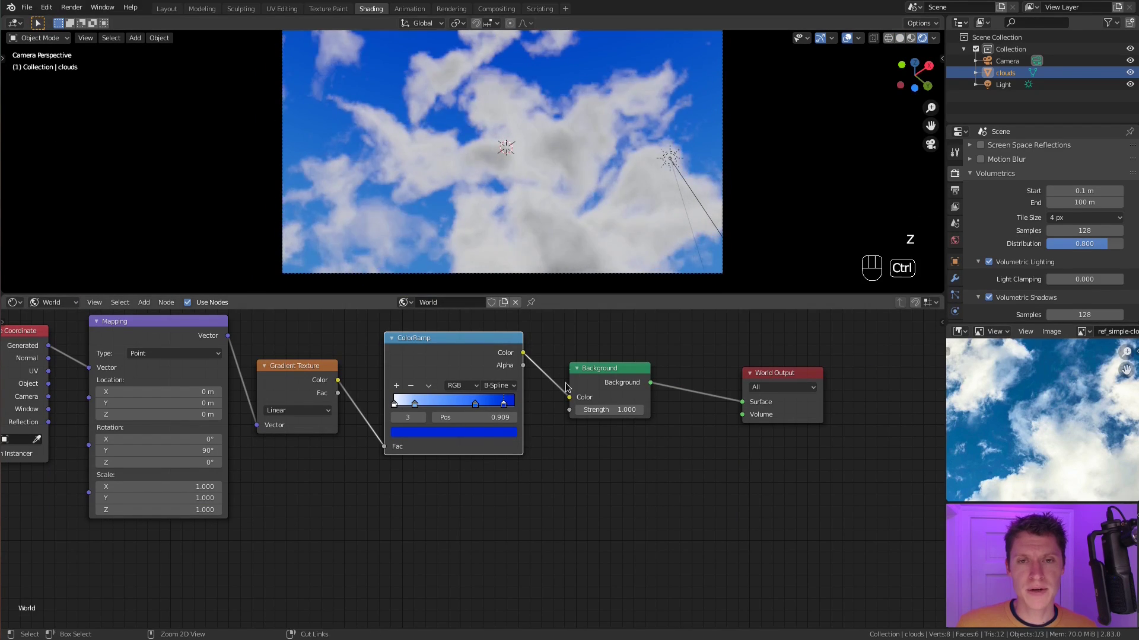
scroll(533, 358, down, 2)
shift+middle_drag(533, 358, 575, 459)
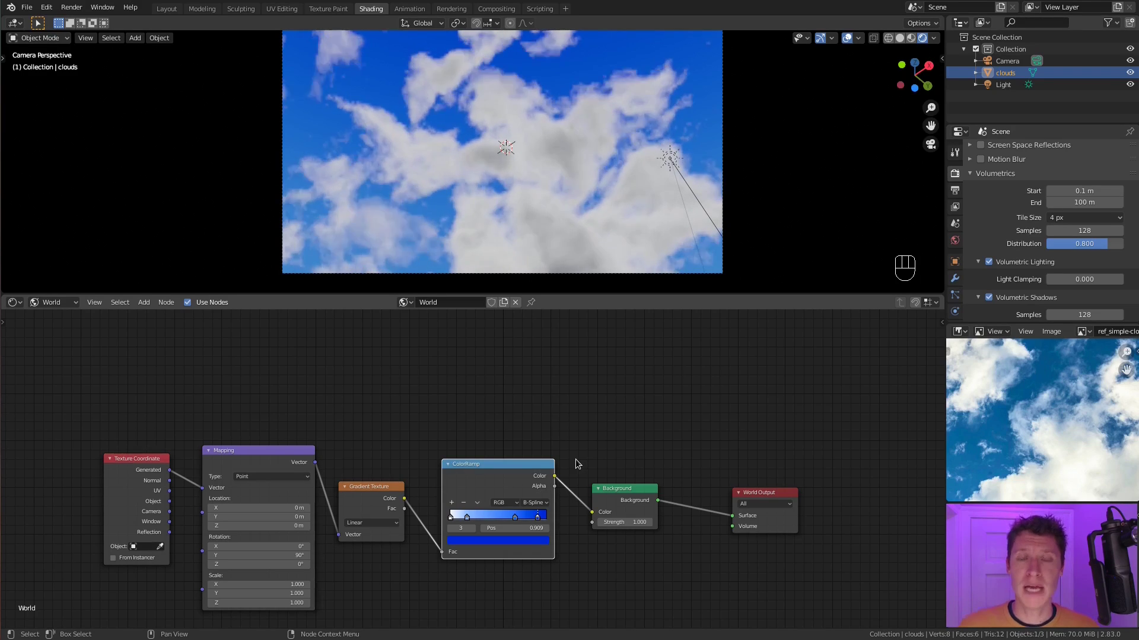
Duplicate the Background node above the original, and shift the World Output node to make room for another node.
middle_drag(575, 459, 423, 433)
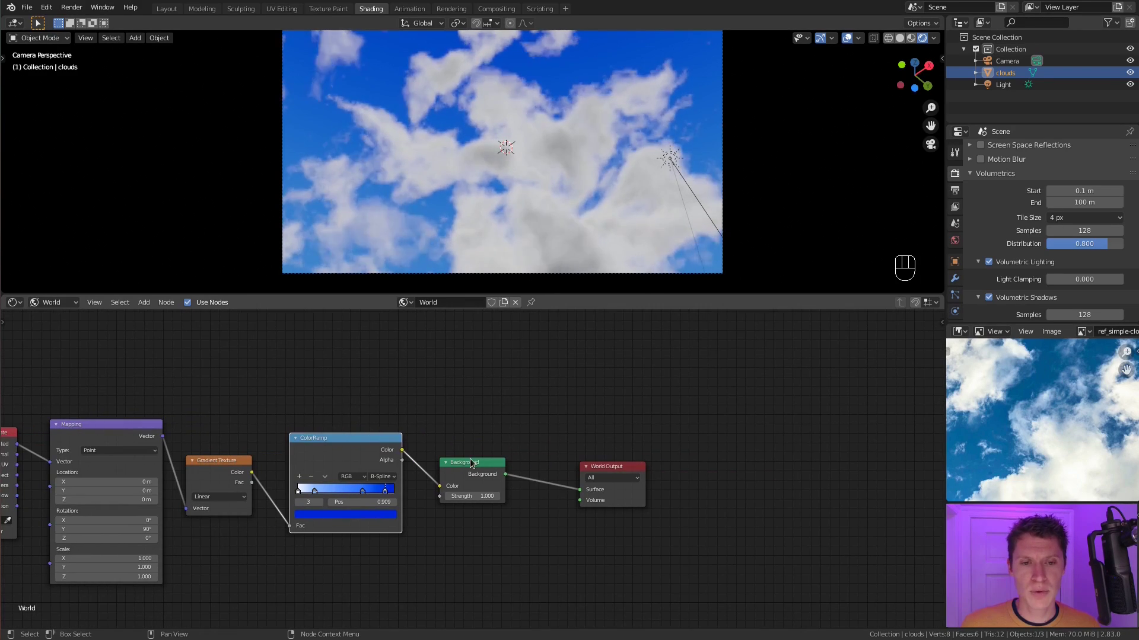
key(shift+d)
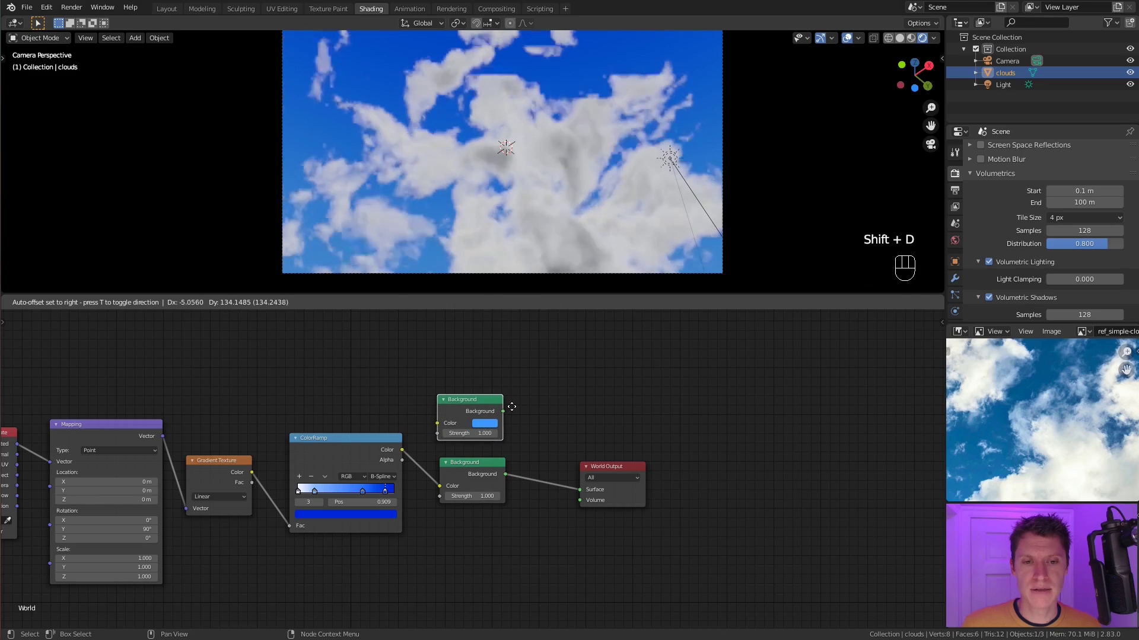
click(507, 415)
middle_drag(489, 380, 489, 442)
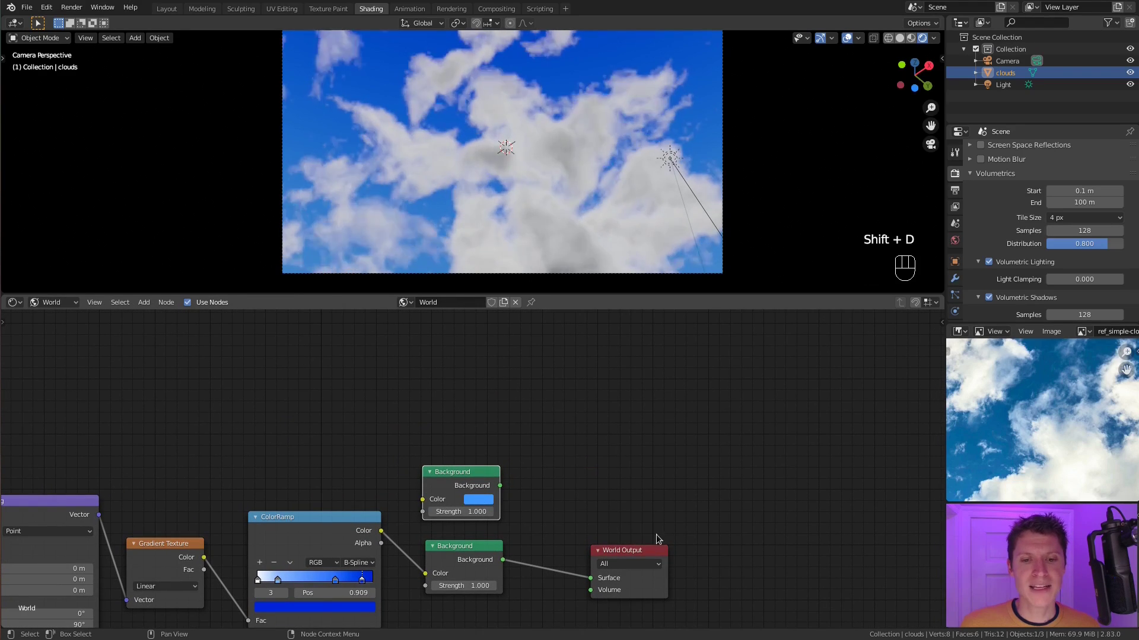
drag(653, 554, 688, 536)
Add a Light Path node above the two Background nodes.
key(shift+a)
mouse_move(508, 353)
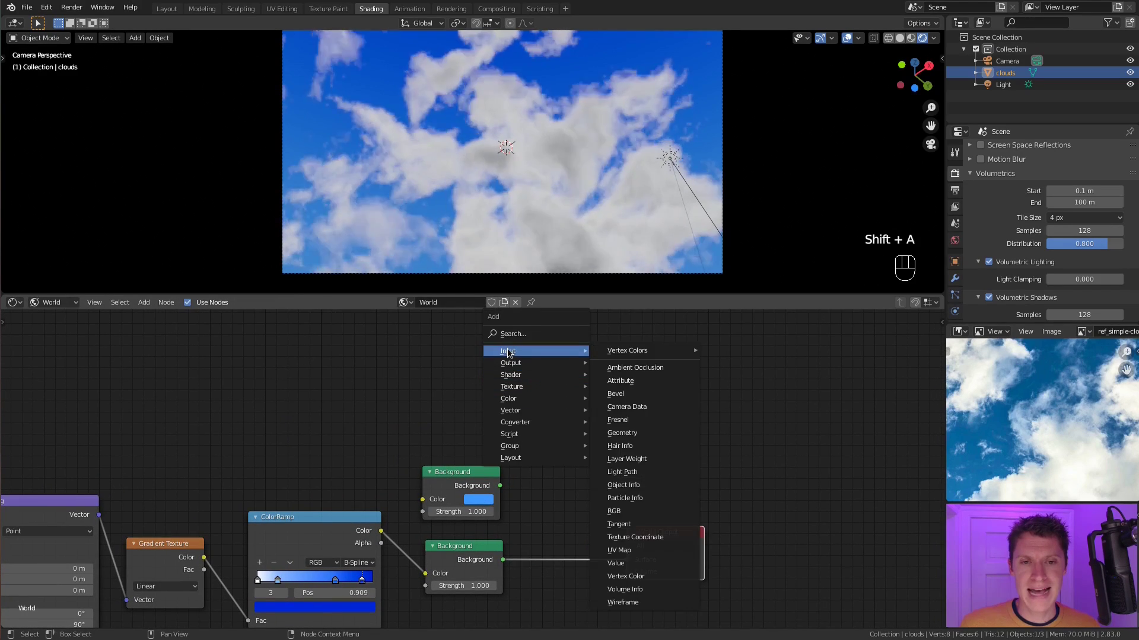
click(621, 472)
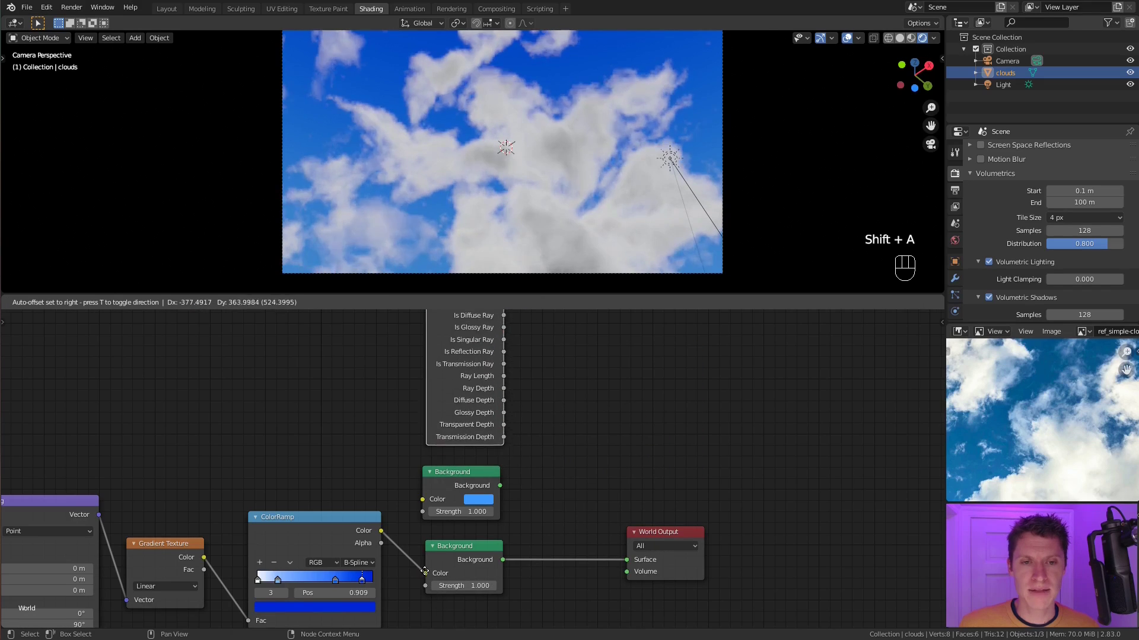
click(425, 571)
Insert a Mix Shader node on the link between the original Background and the World Output.
middle_drag(522, 479, 491, 505)
key(shift+a)
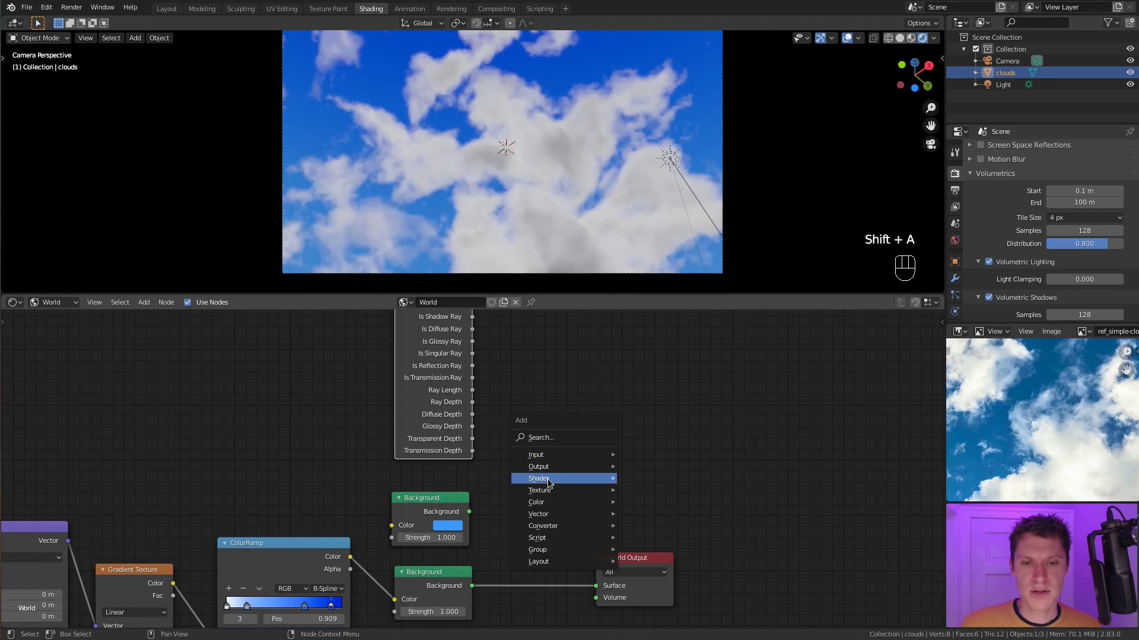
mouse_move(549, 481)
click(644, 513)
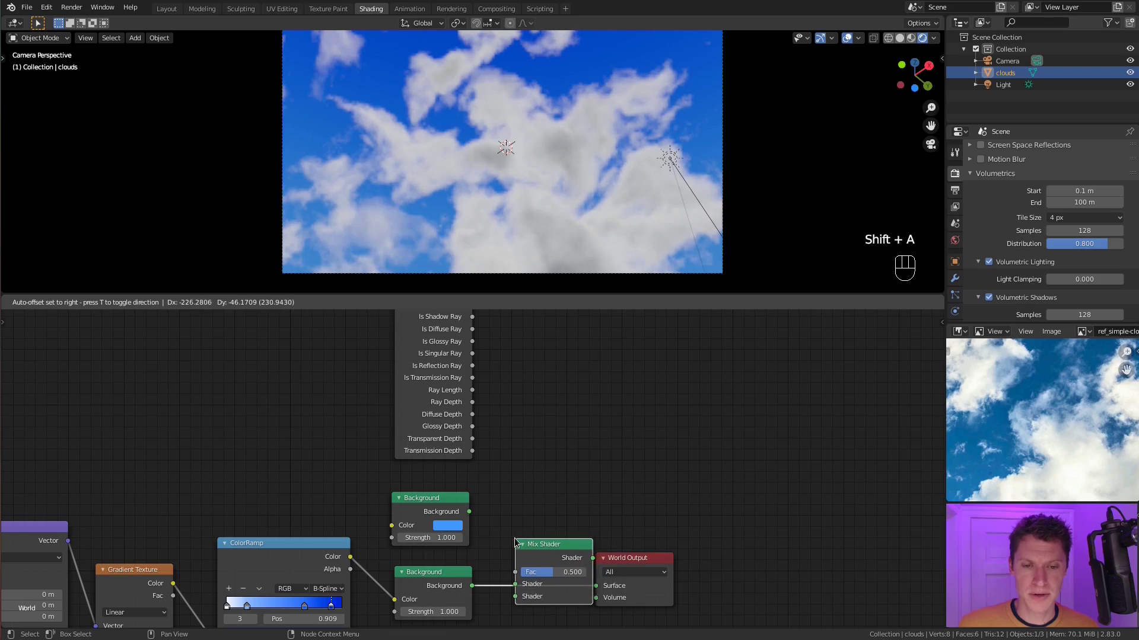
click(595, 521)
Preview the duplicated Background through the World Output and change its color to a more saturated blue.
scroll(554, 436, down, 1)
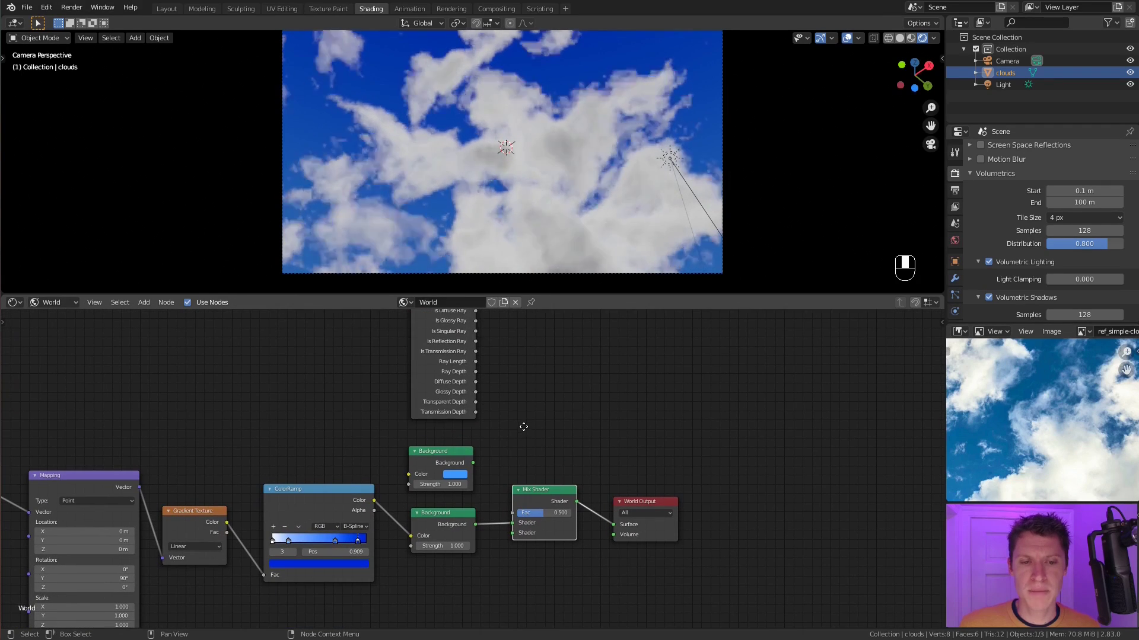
ctrl+shift+click(436, 472)
scroll(438, 476, up, 1)
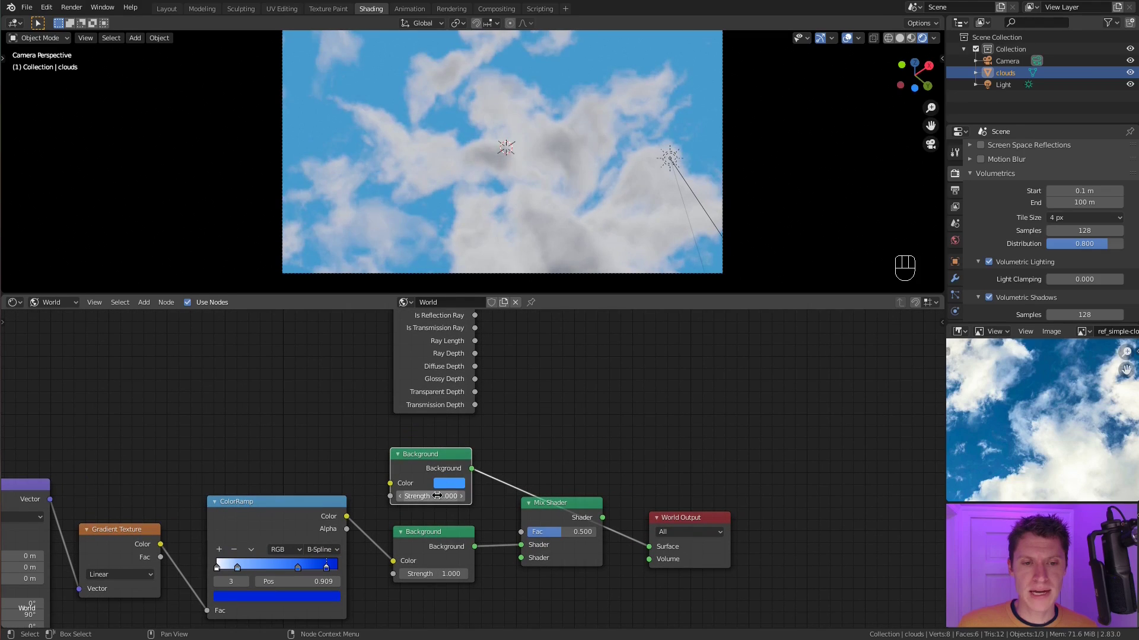
click(448, 483)
drag(503, 326, 511, 329)
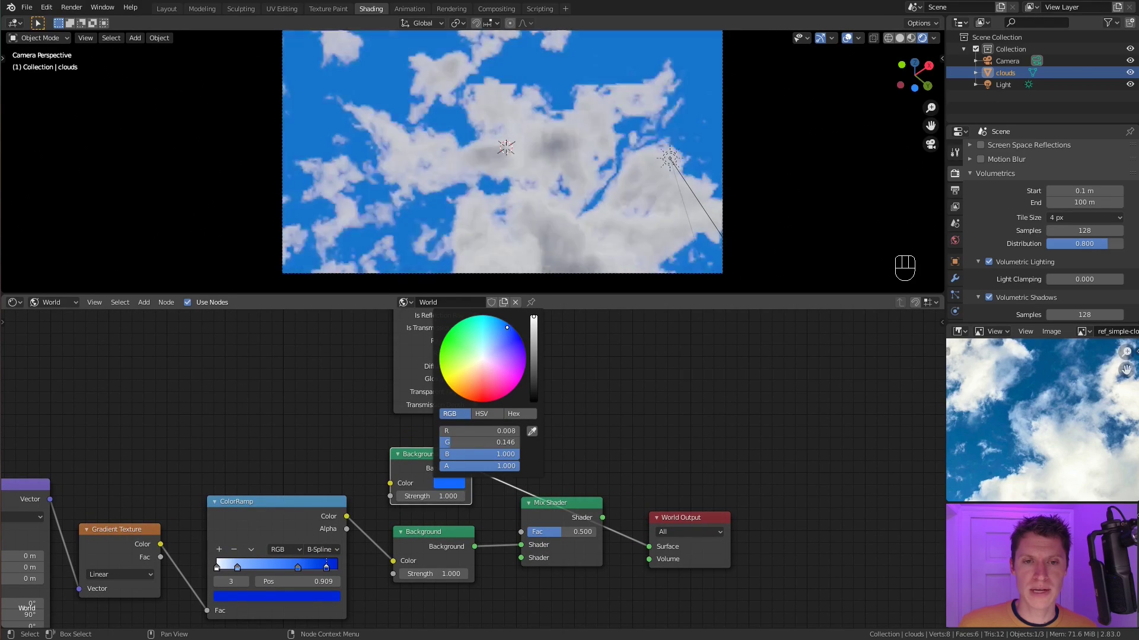
Set the strength of the solid blue Background node to 3.
click(437, 495)
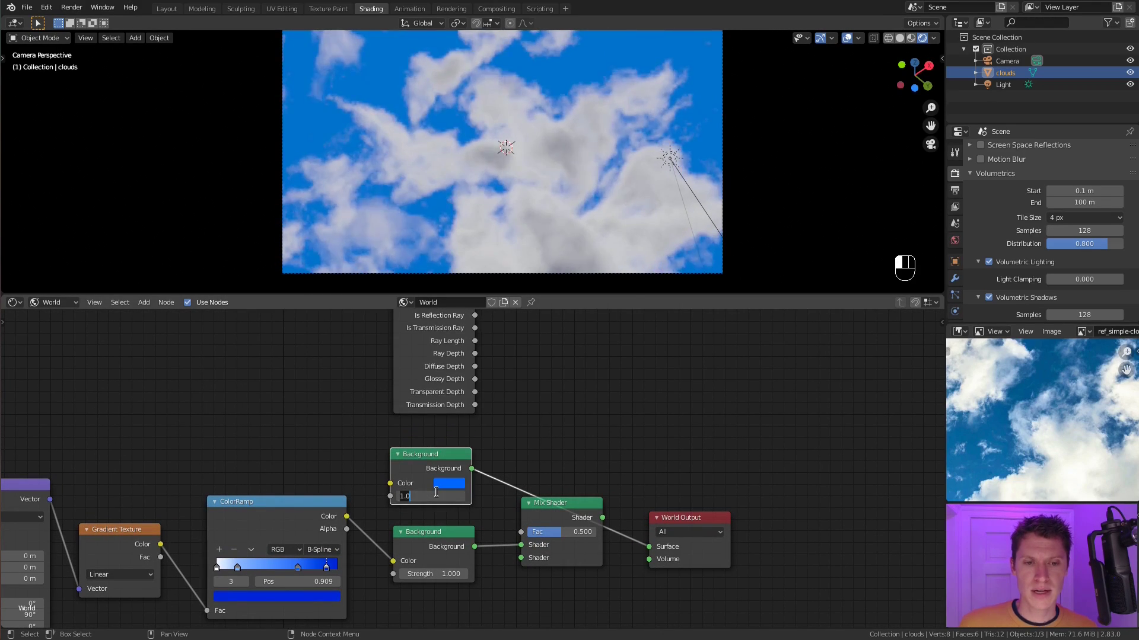
text(3)
key(Return)
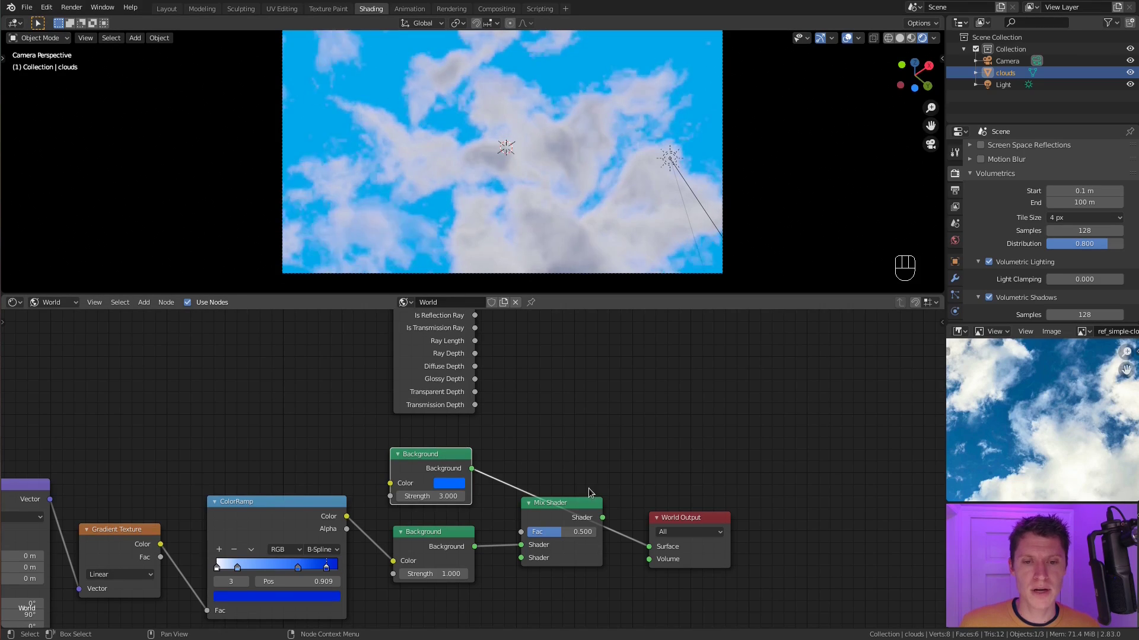
Preview the ColorRamp-driven Background by routing it directly to the World Output.
middle_drag(588, 488, 550, 441)
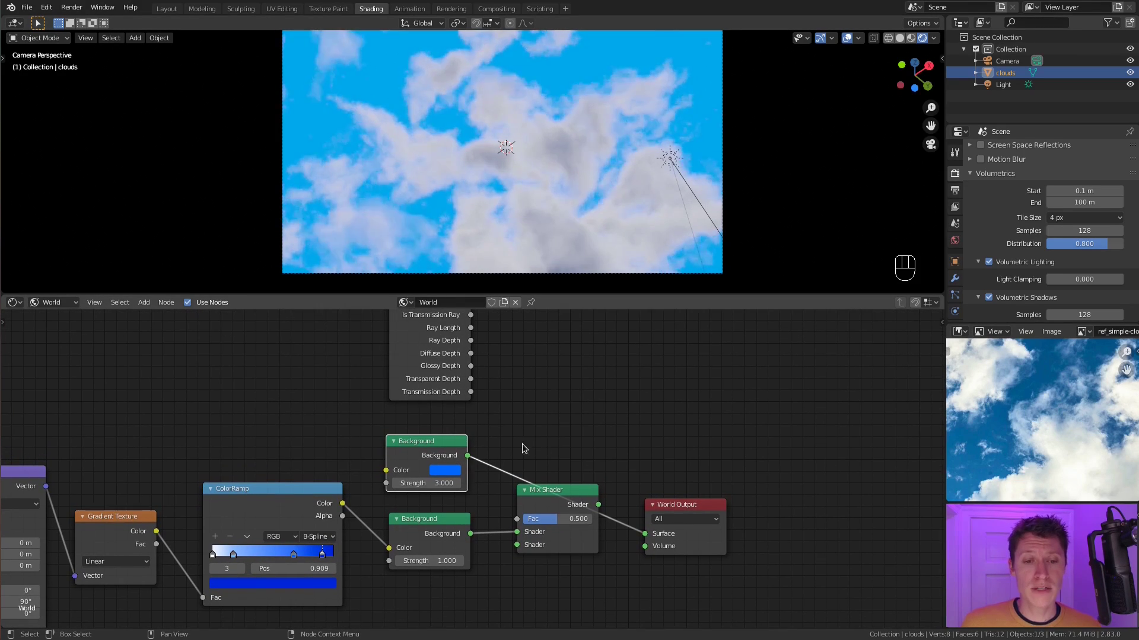
middle_drag(475, 454, 469, 441)
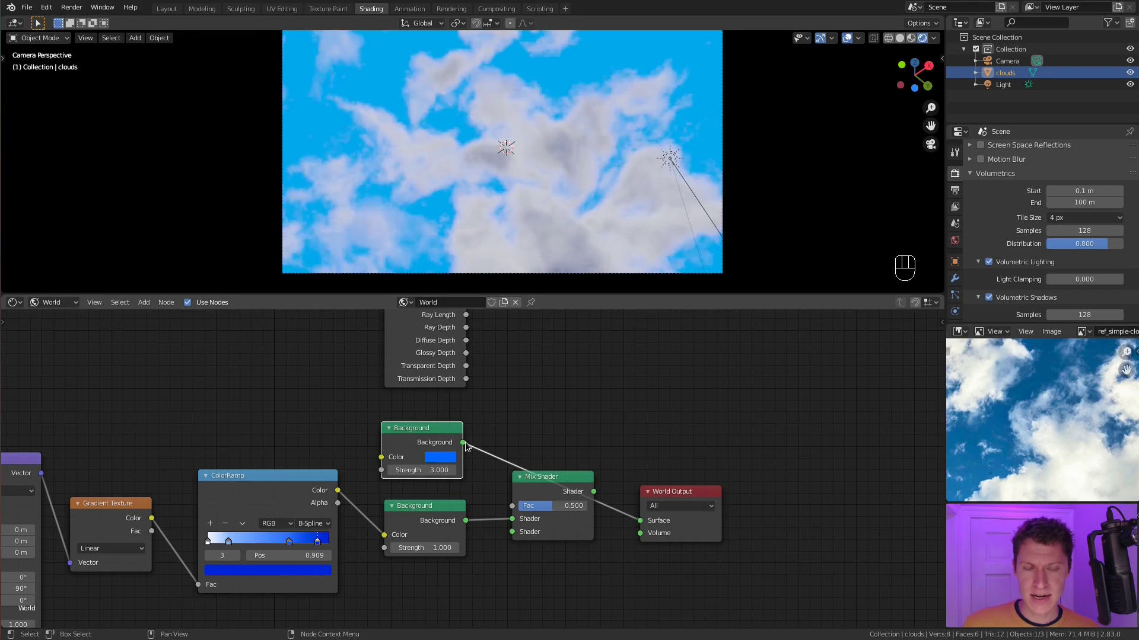
ctrl+shift+click(423, 509)
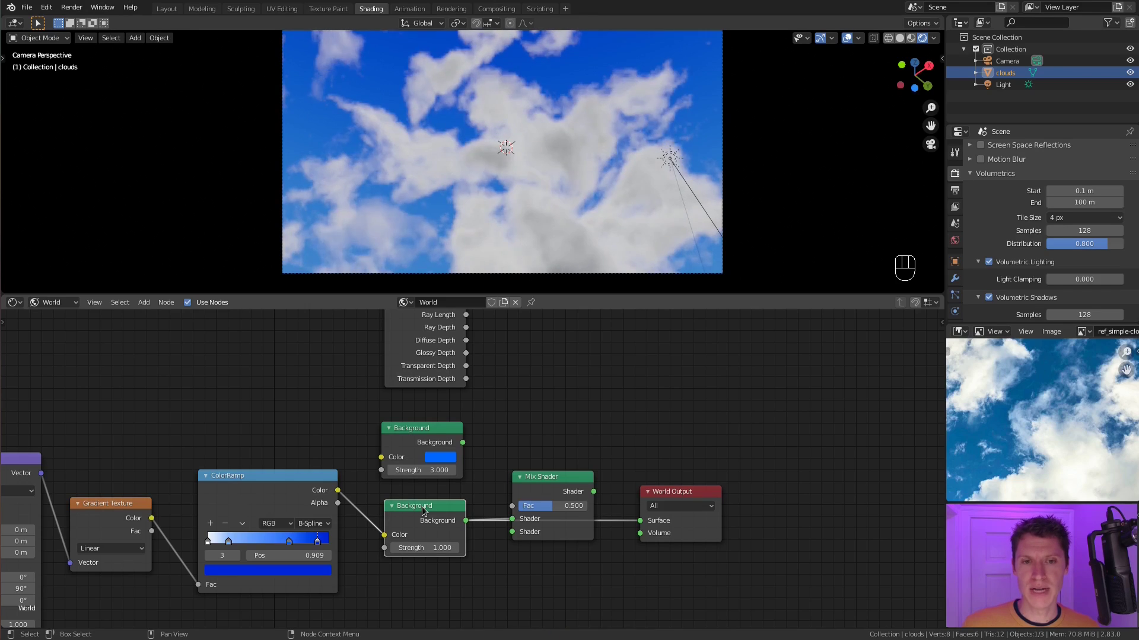
Connect the Light Path node's Is Camera Ray output to the Mix Shader's Fac input.
middle_drag(517, 357, 473, 457)
scroll(474, 423, down, 2)
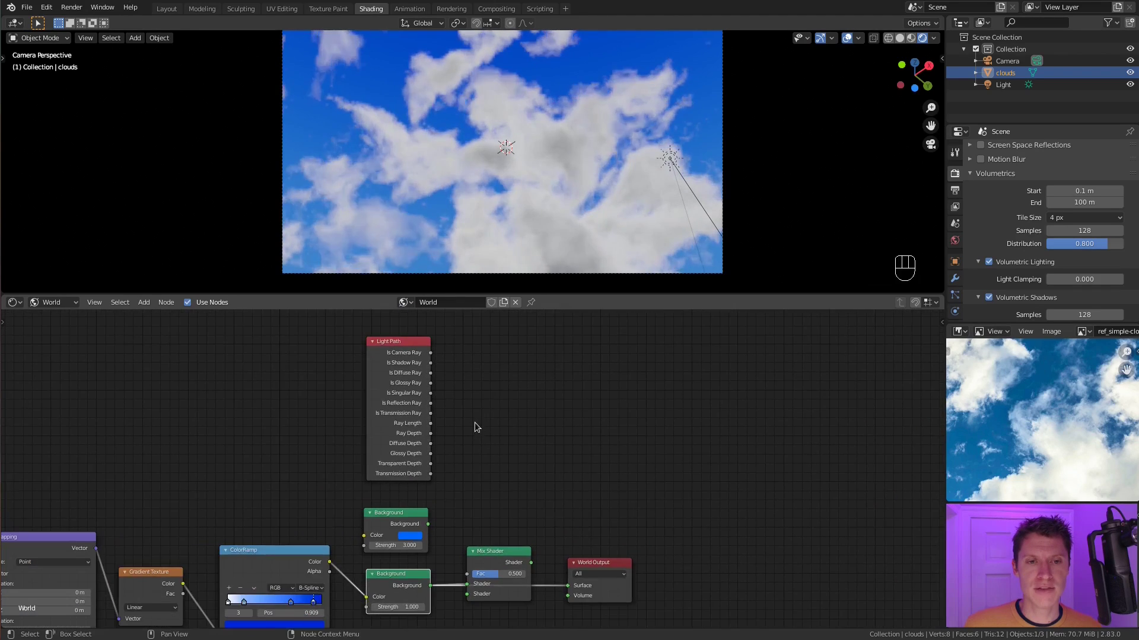
drag(420, 326, 457, 548)
Connect the ColorRamp-driven Background to the Mix Shader's second shader input and the solid blue Background to its first.
scroll(465, 496, up, 1)
middle_drag(465, 495, 480, 404)
scroll(472, 467, up, 2)
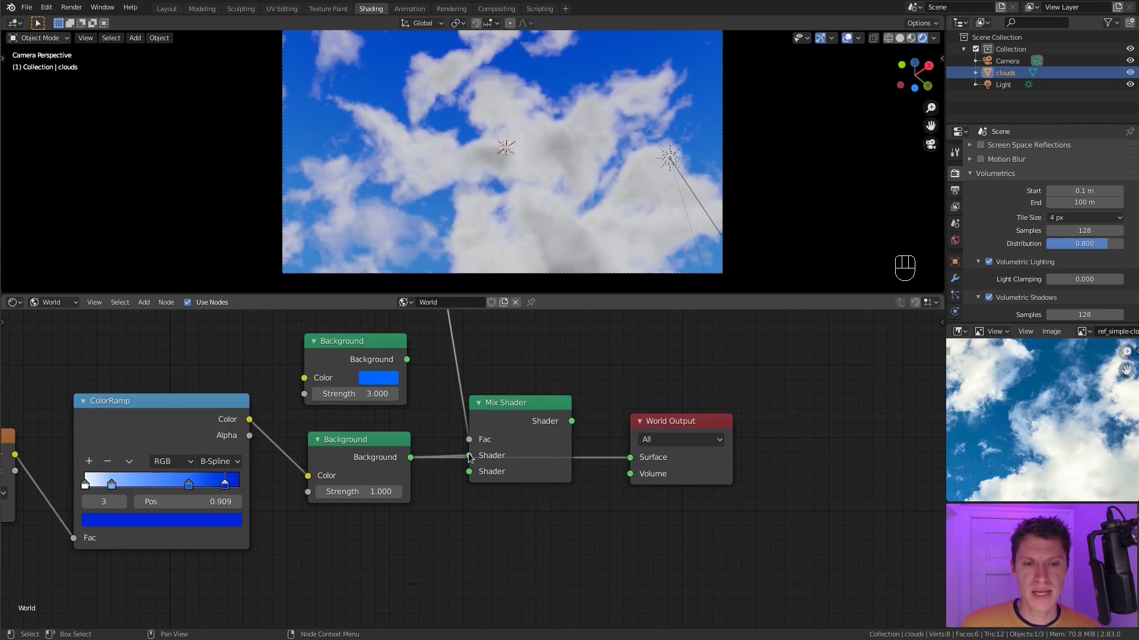
drag(410, 457, 469, 472)
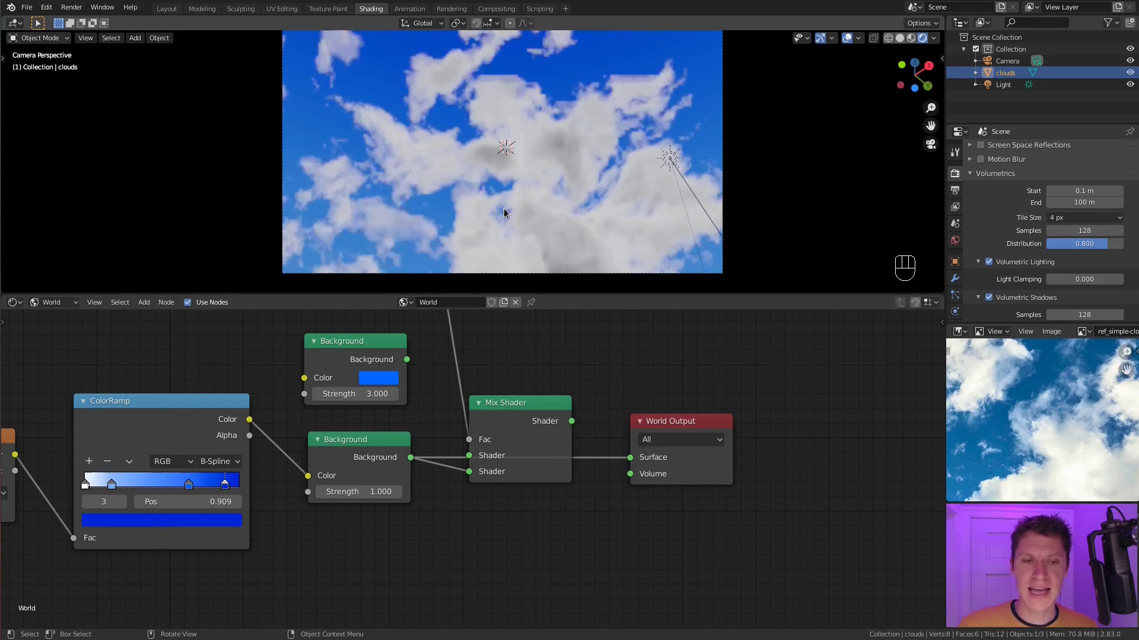
middle_drag(433, 379, 424, 442)
drag(397, 422, 460, 517)
Raise the Mix Shader node slightly and connect its output to the World Output's Surface input.
drag(497, 467, 498, 430)
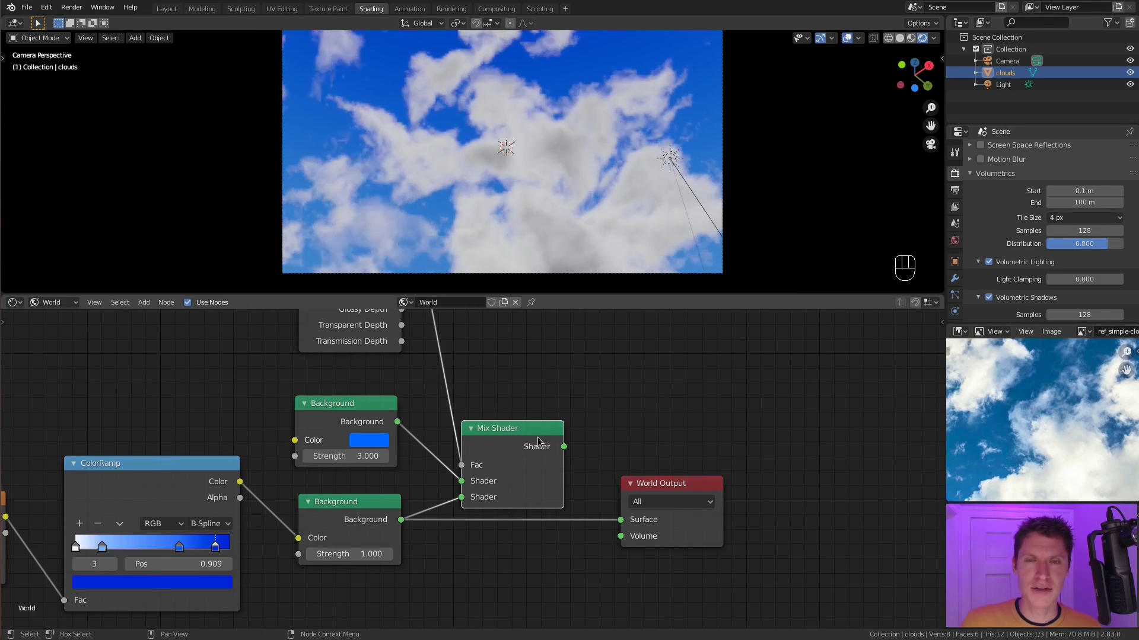
middle_drag(537, 441, 510, 453)
drag(537, 460, 556, 488)
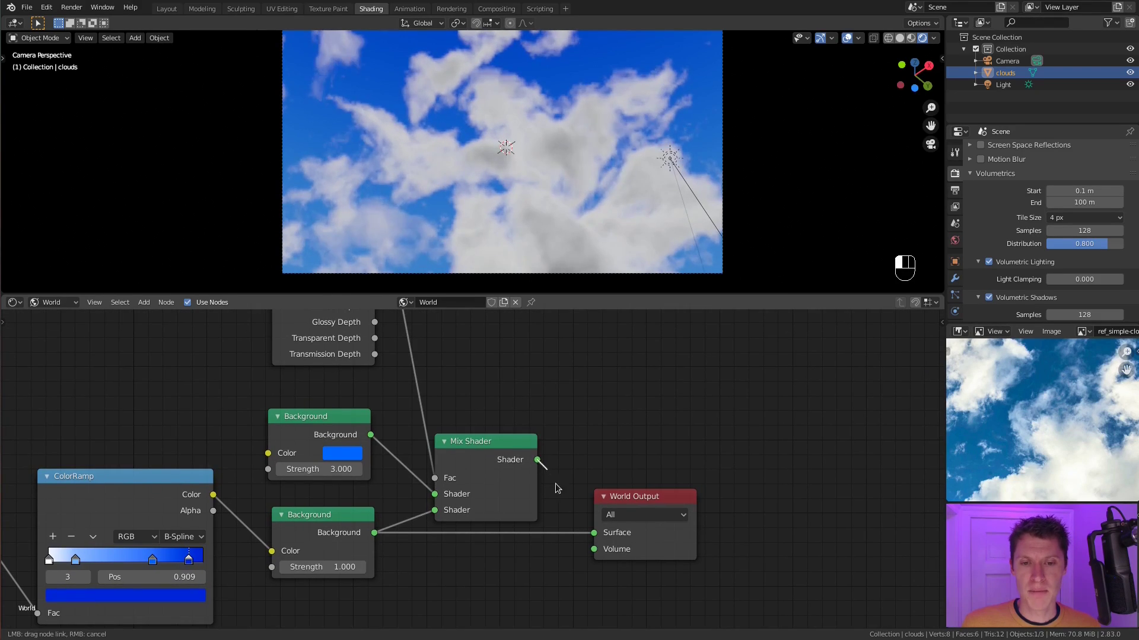
drag(612, 534, 613, 533)
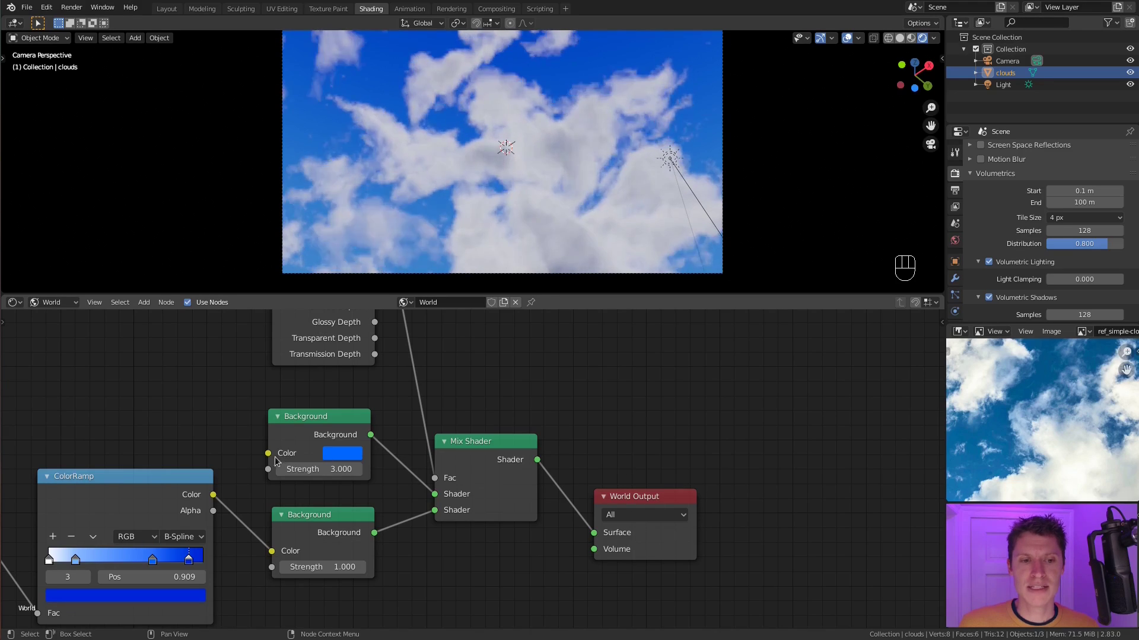
Set the solid blue Background node's strength to 10.
click(309, 469)
text(3.0)
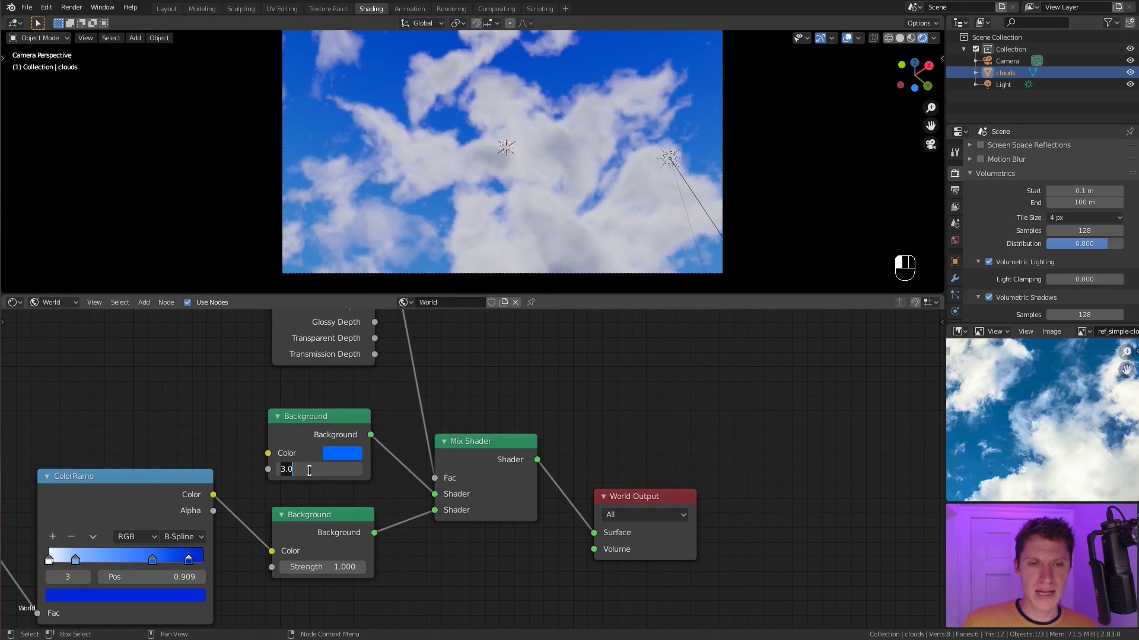
key(BackSpace)
key(BackSpace)
key(BackSpace)
text(10)
key(Return)
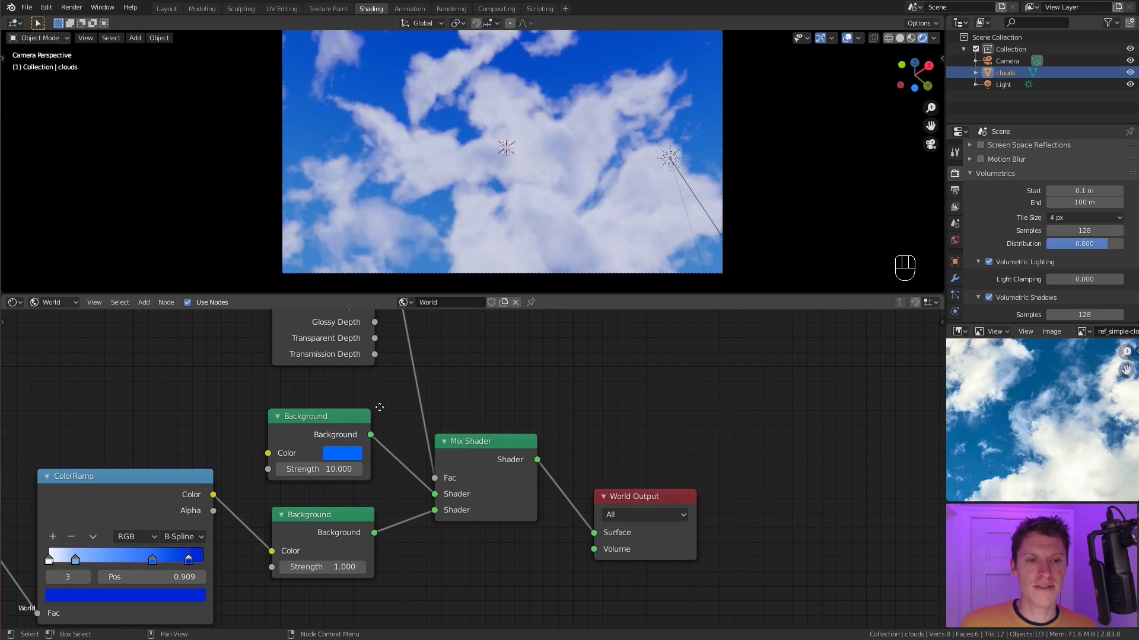
Set the solid blue Background node's strength to 0 to test the clouds without its lighting.
middle_drag(379, 407, 445, 424)
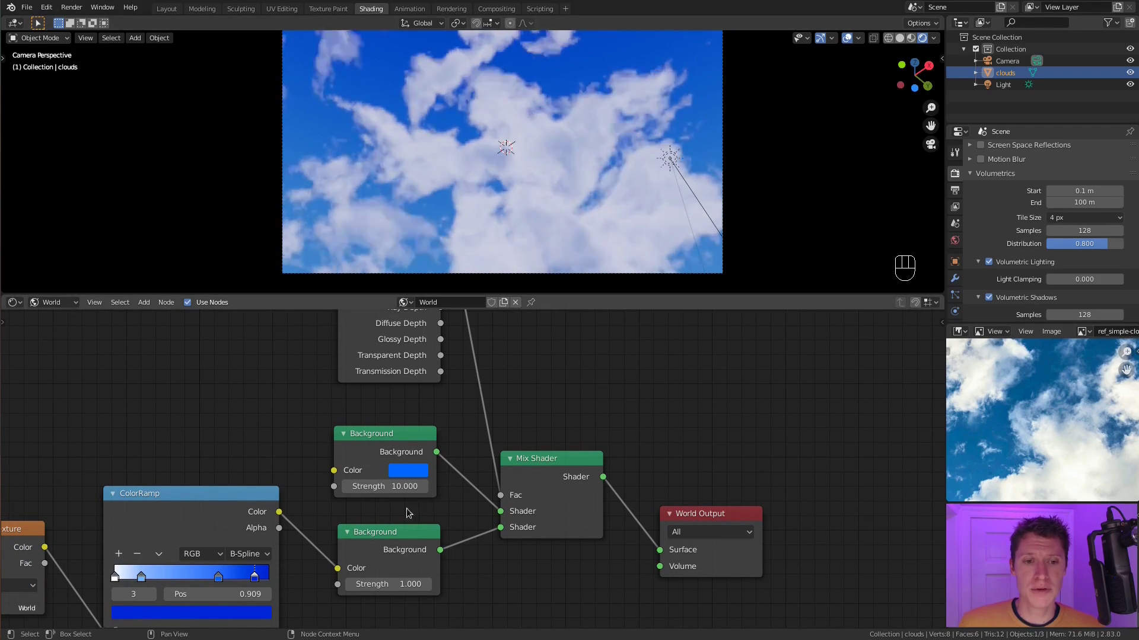
click(384, 487)
text(0)
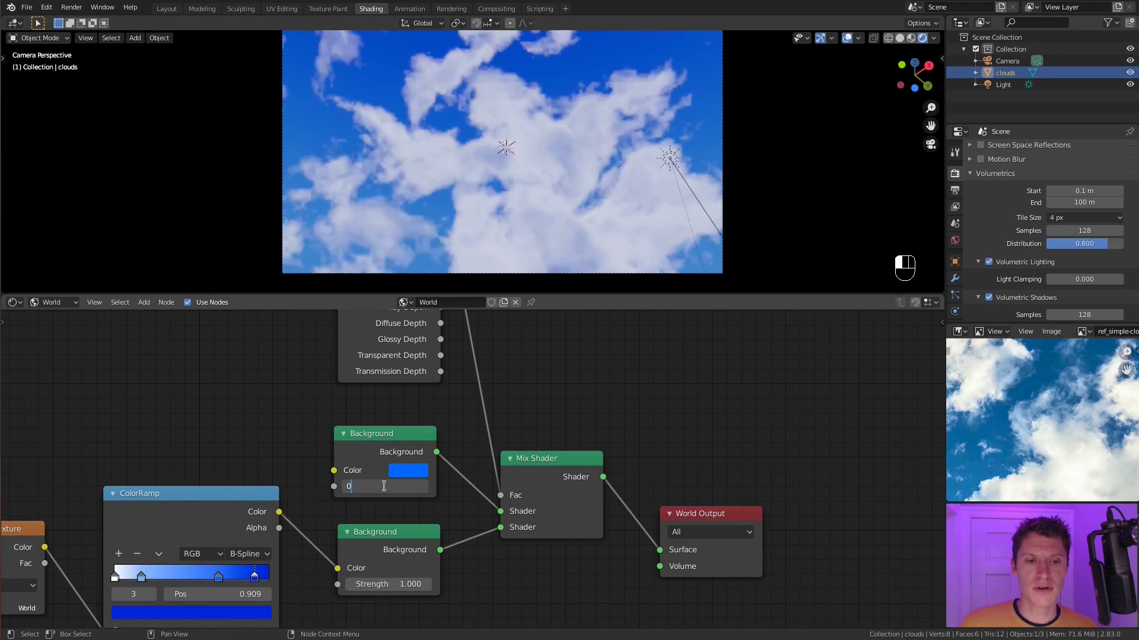
key(Return)
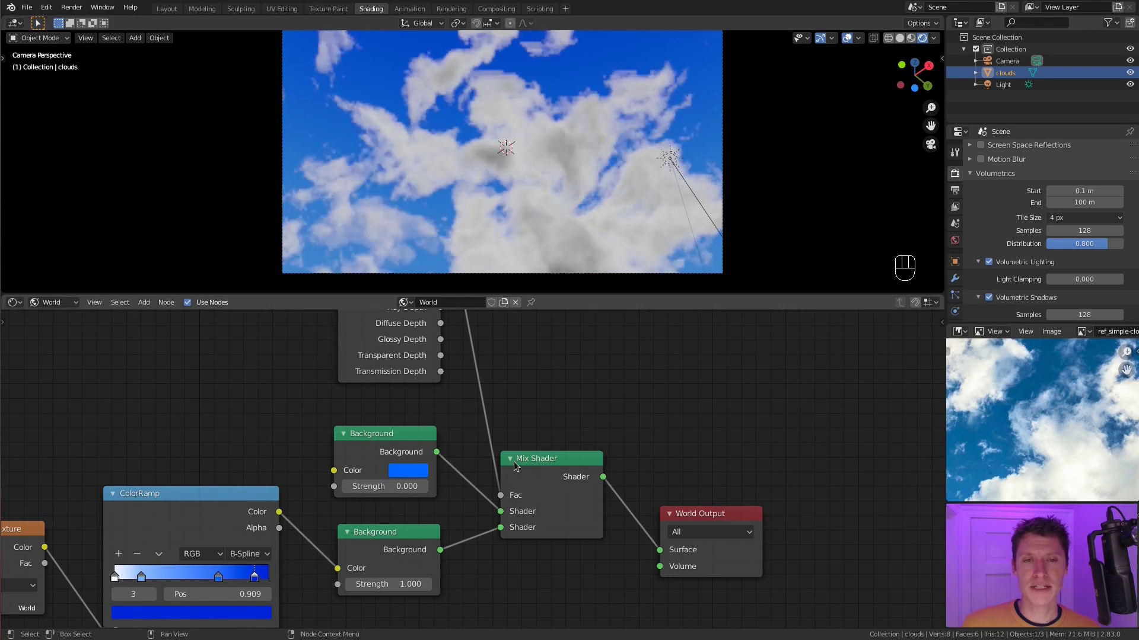
Set the solid blue Background node's strength to 5 and check the clouds in the camera view.
click(390, 487)
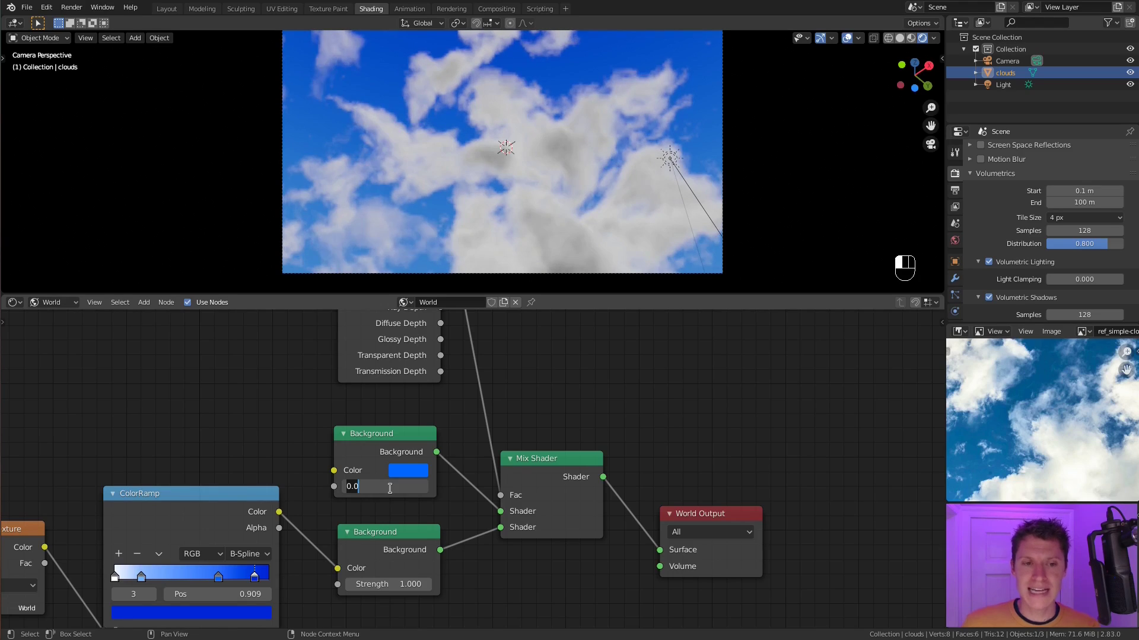
text(5)
key(Return)
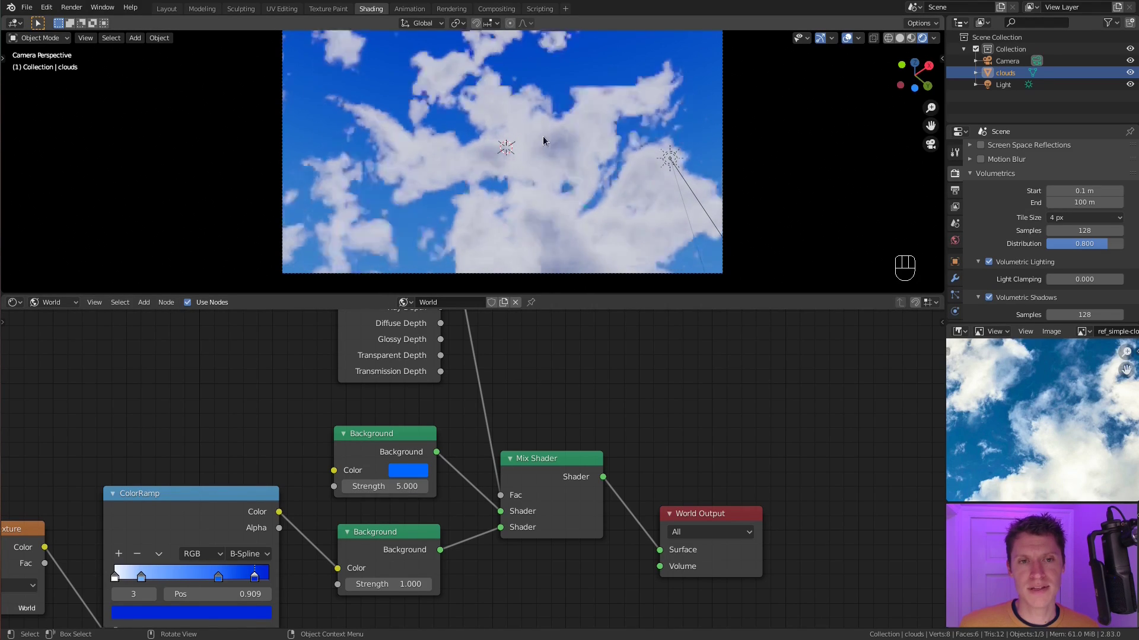
scroll(554, 165, down, 2)
scroll(555, 166, up, 1)
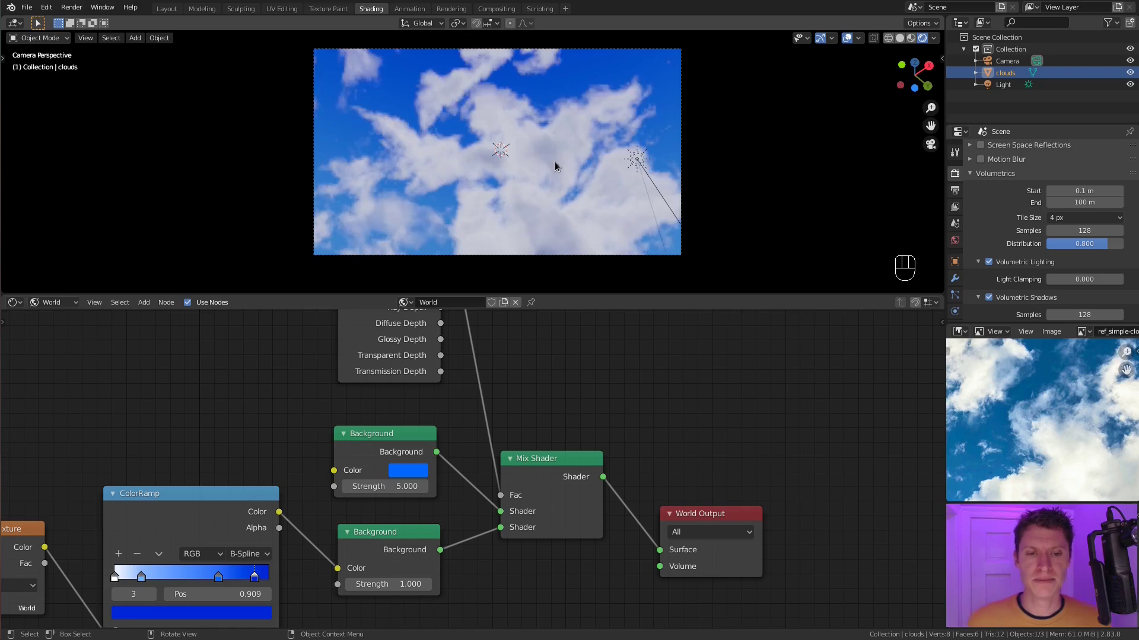
Switch to the clouds object's material nodes and move the ColorRamp's white stop to position 0.818.
click(59, 306)
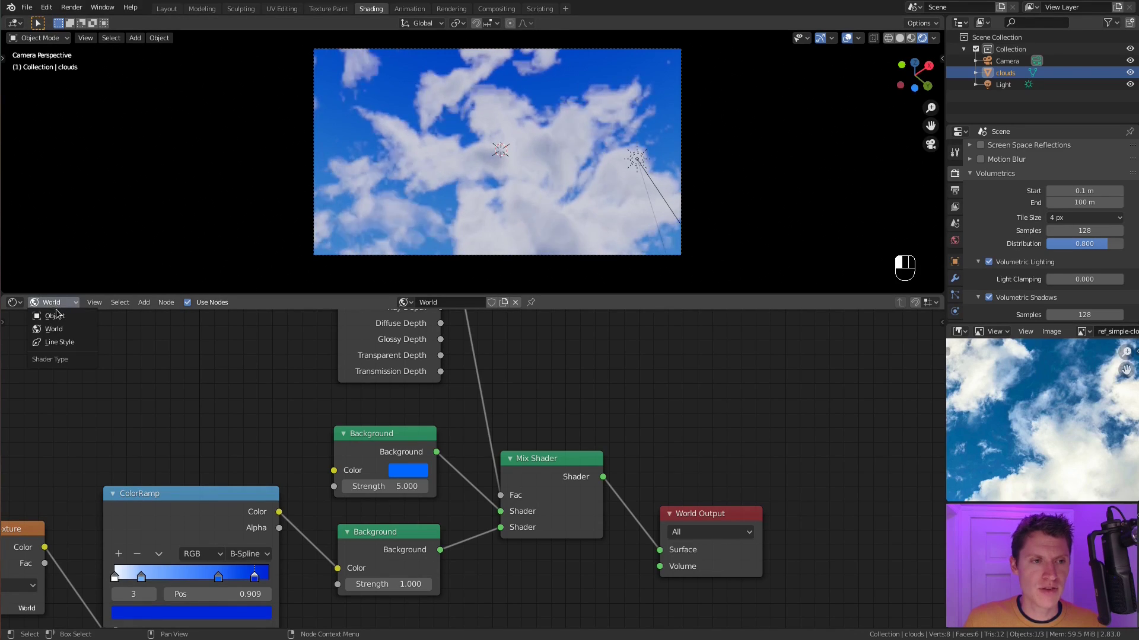
click(49, 318)
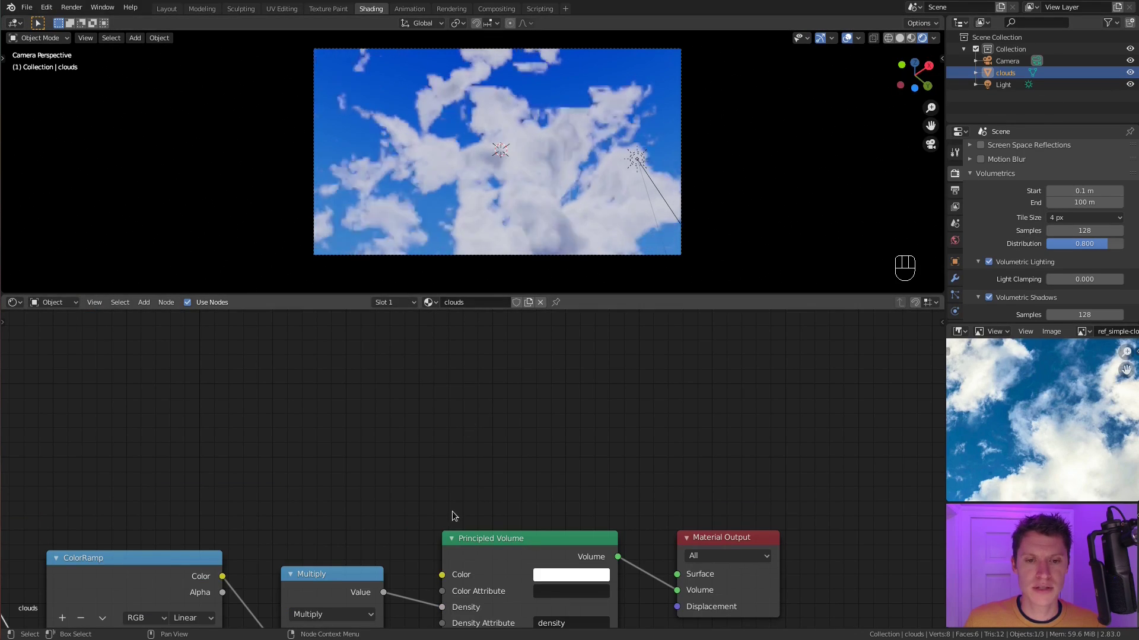
scroll(452, 511, down, 1)
middle_drag(145, 559, 382, 422)
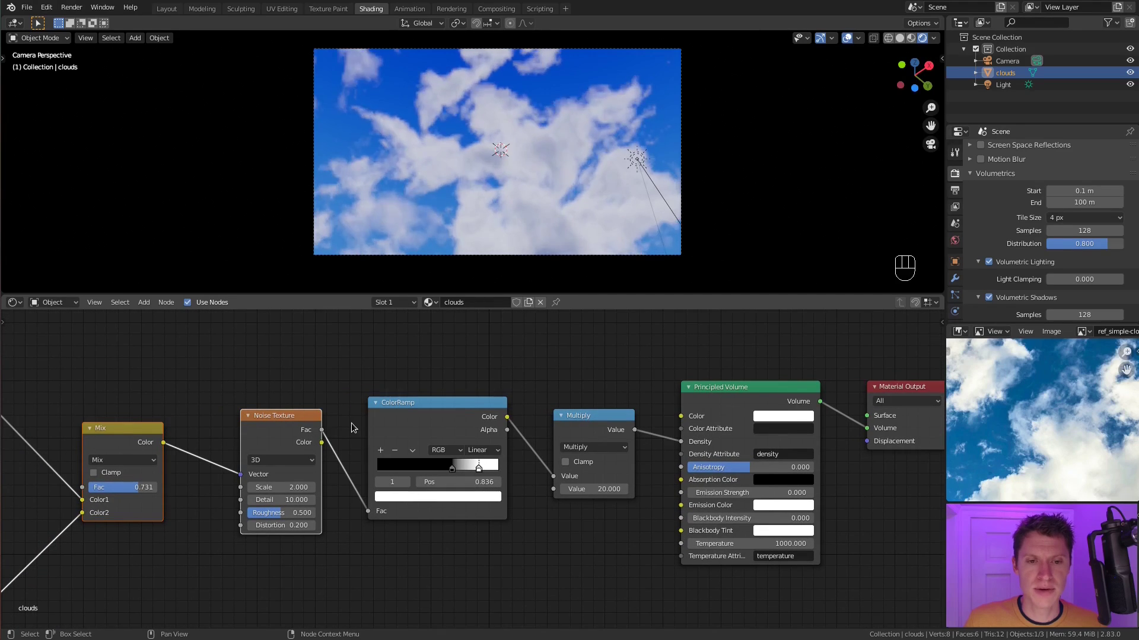
scroll(480, 469, up, 3)
mouse_move(487, 472)
mouse_down()
mouse_move(422, 468)
mouse_move(482, 468)
mouse_up()
Set the scale of the Noise Texture feeding the Mix node's Color2 input to 3.
ctrl+scroll(590, 407, left, 10)
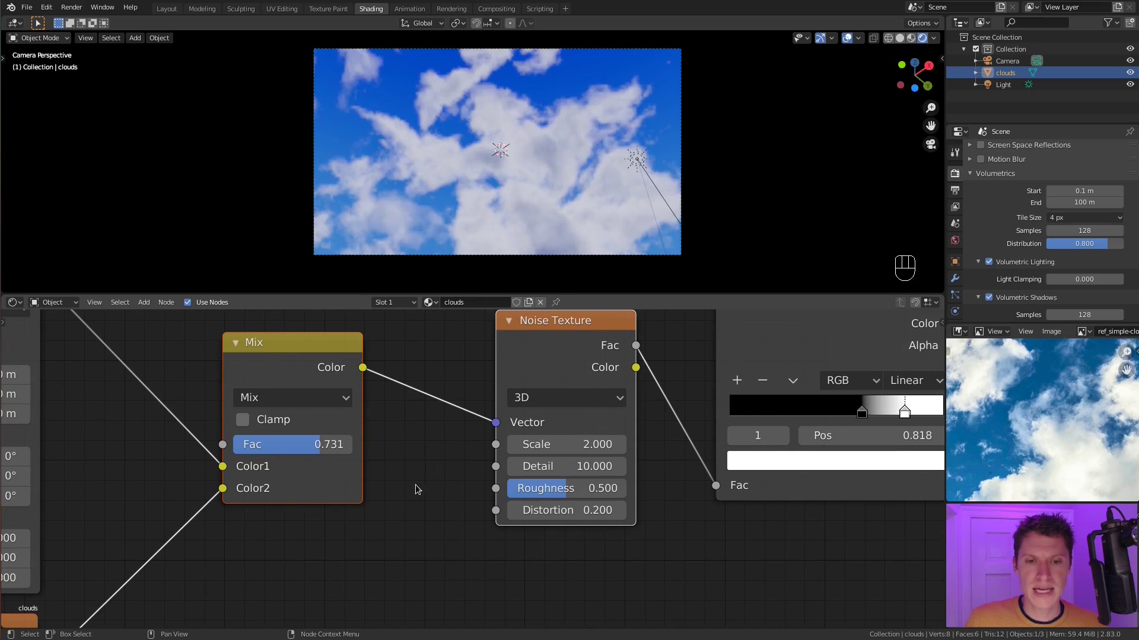
middle_drag(396, 490, 621, 393)
middle_drag(234, 616, 493, 447)
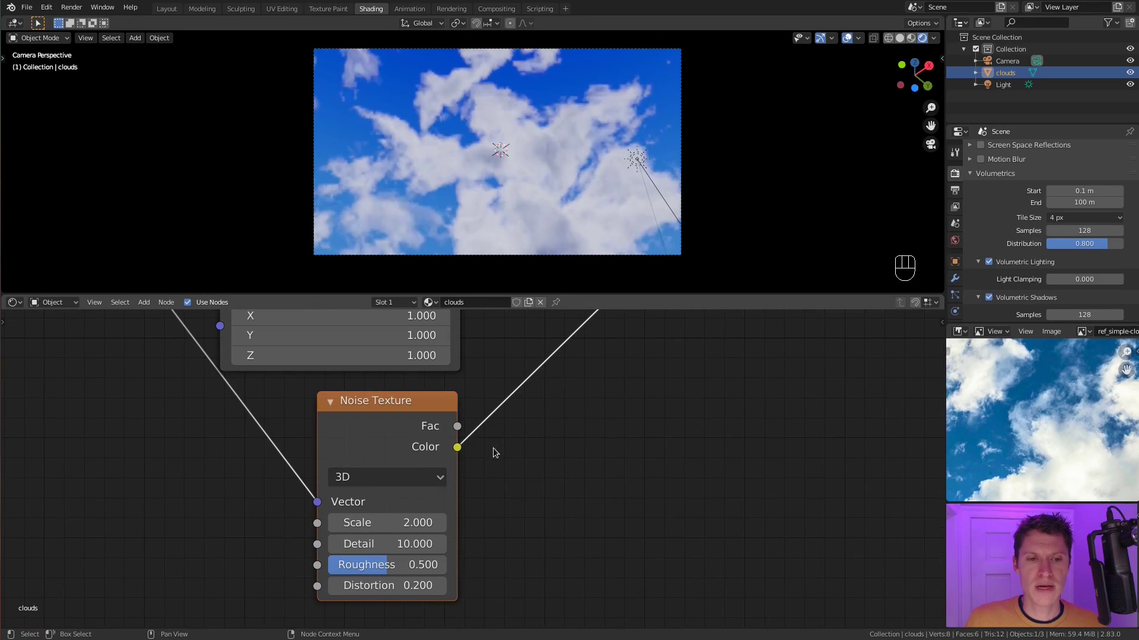
click(396, 515)
text(3)
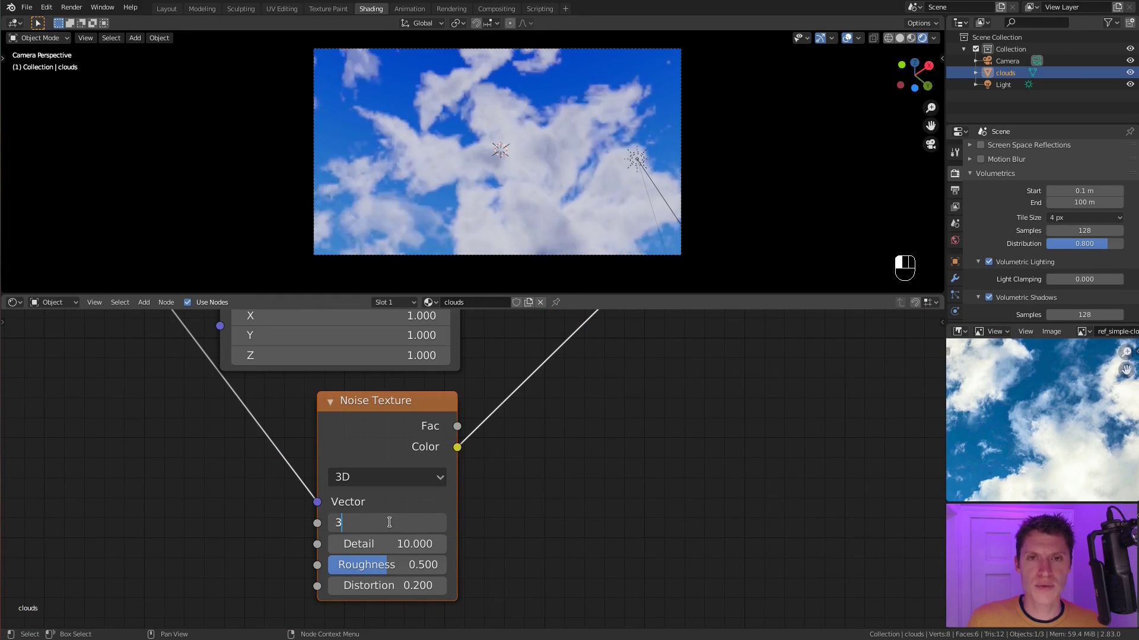
key(Return)
scroll(567, 430, down, 3)
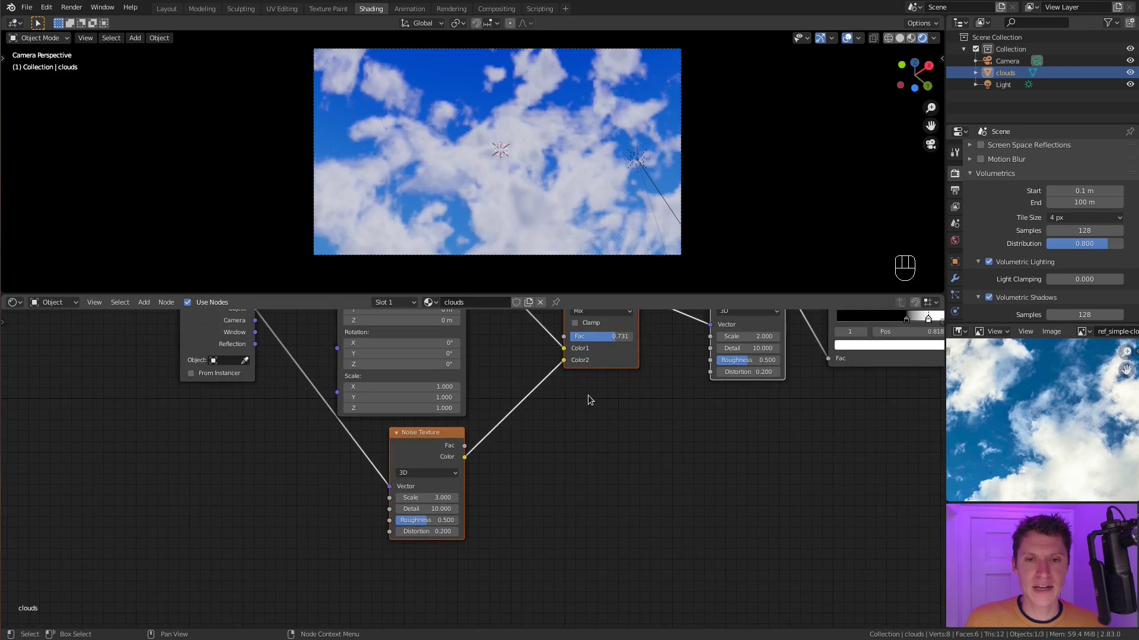
Examine the cloud material's Mapping, Mix and Noise Texture nodes alongside the reference cloud photos.
middle_drag(464, 415, 427, 490)
scroll(468, 445, up, 1)
middle_drag(247, 347, 244, 388)
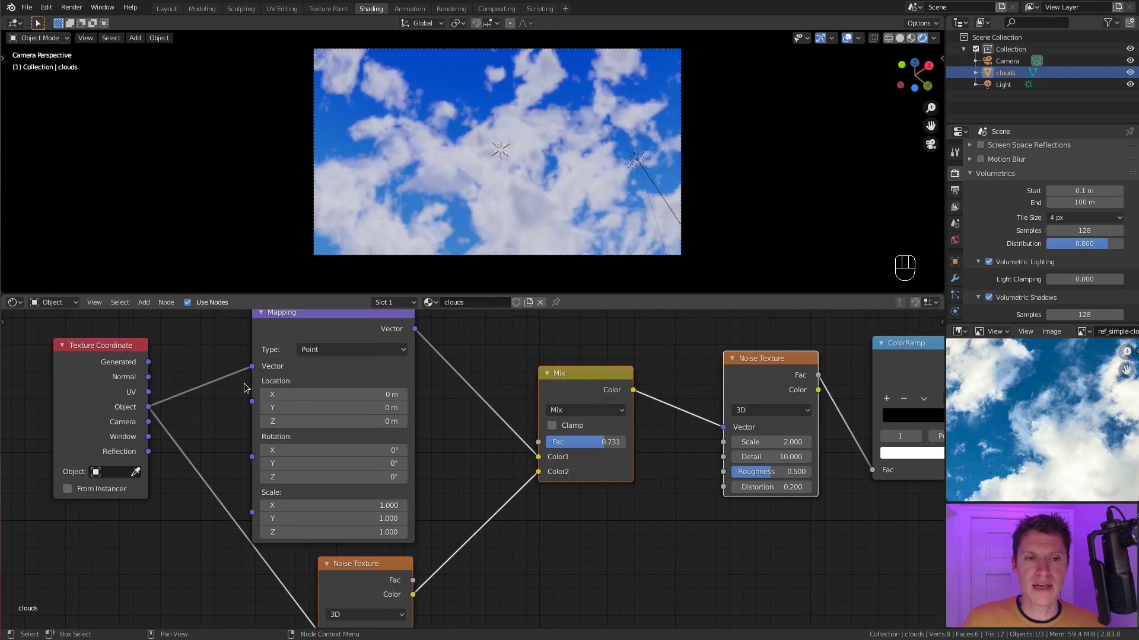
middle_drag(453, 463, 453, 370)
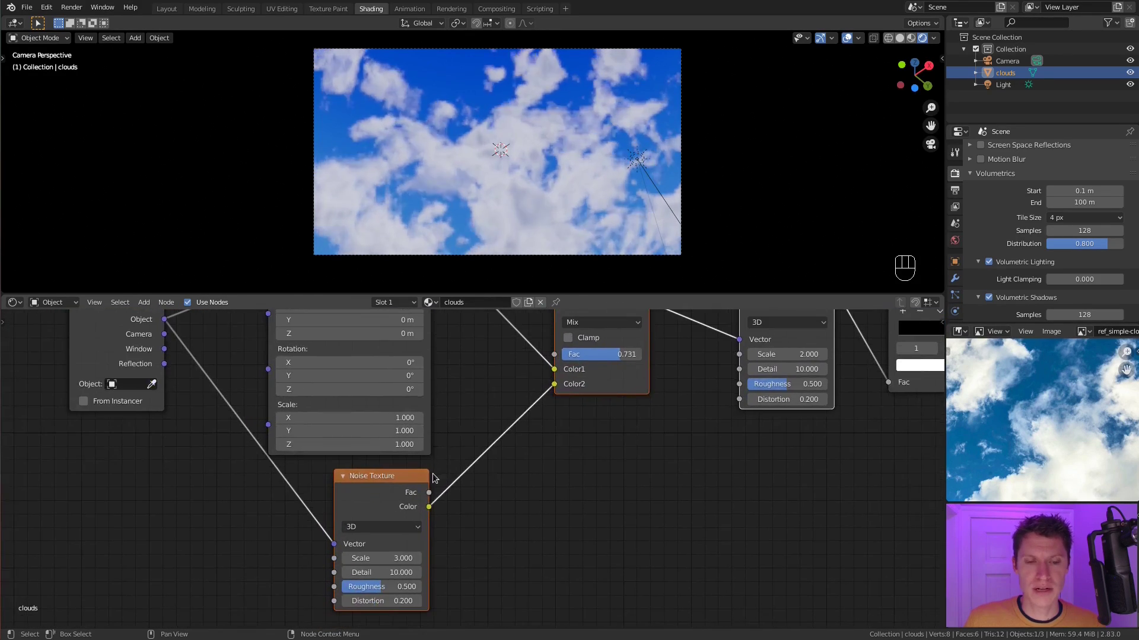
scroll(375, 519, up, 1)
middle_drag(375, 519, 382, 510)
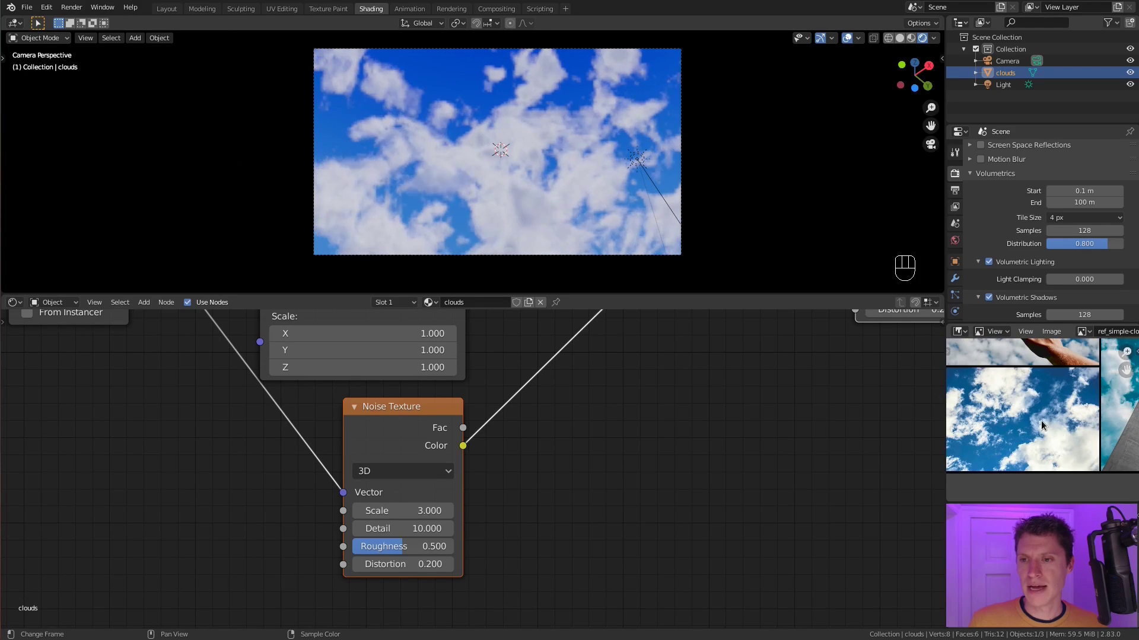
ctrl+middle_drag(516, 449, 550, 448)
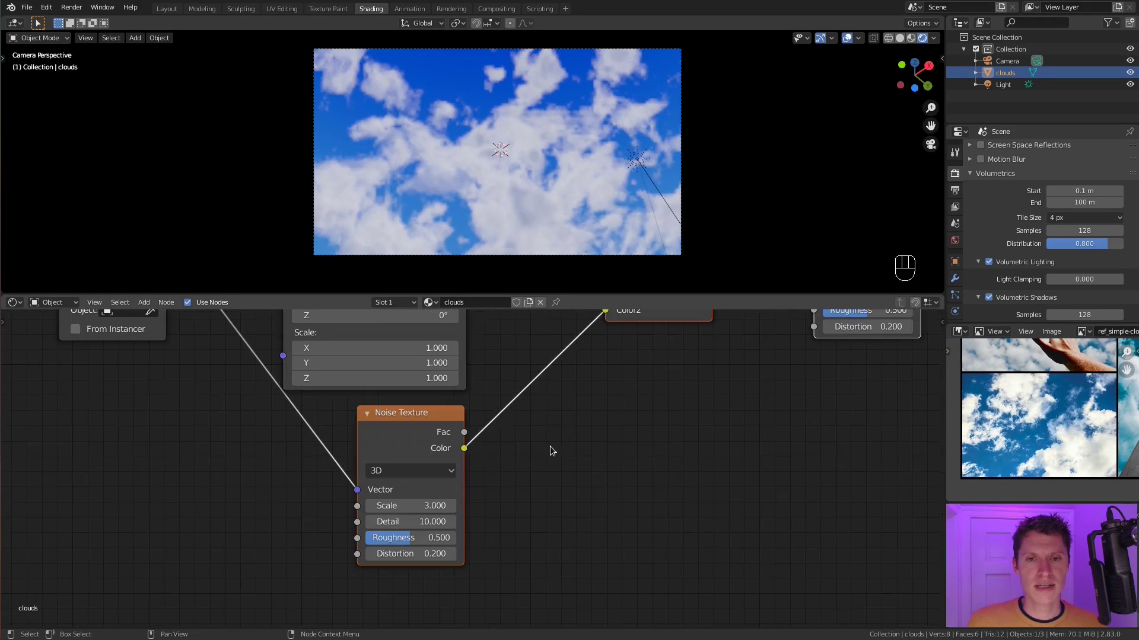
shift+middle_drag(663, 344, 535, 521)
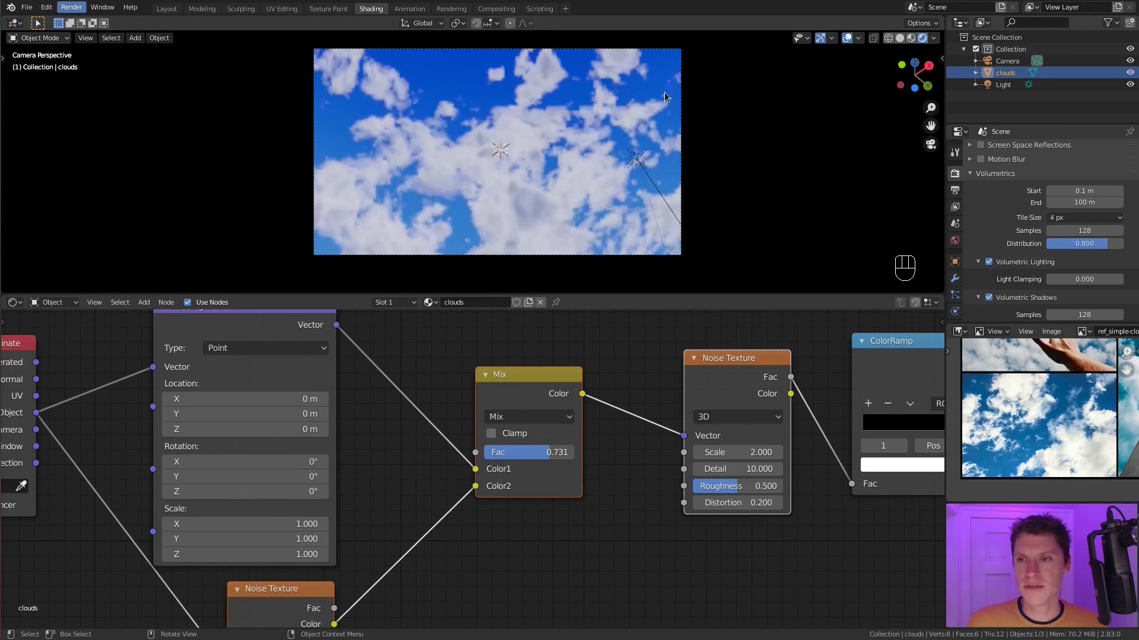
Switch the viewport to solid shading, open the render result view and select render Slot 3.
scroll(1017, 195, up, 6)
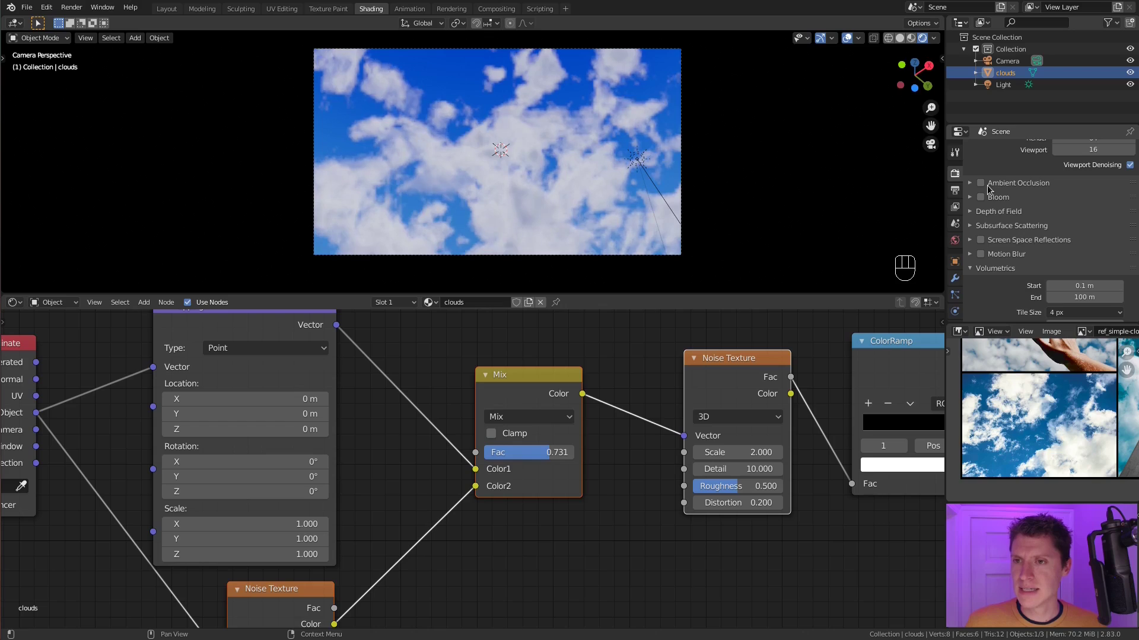
key(z)
click(765, 158)
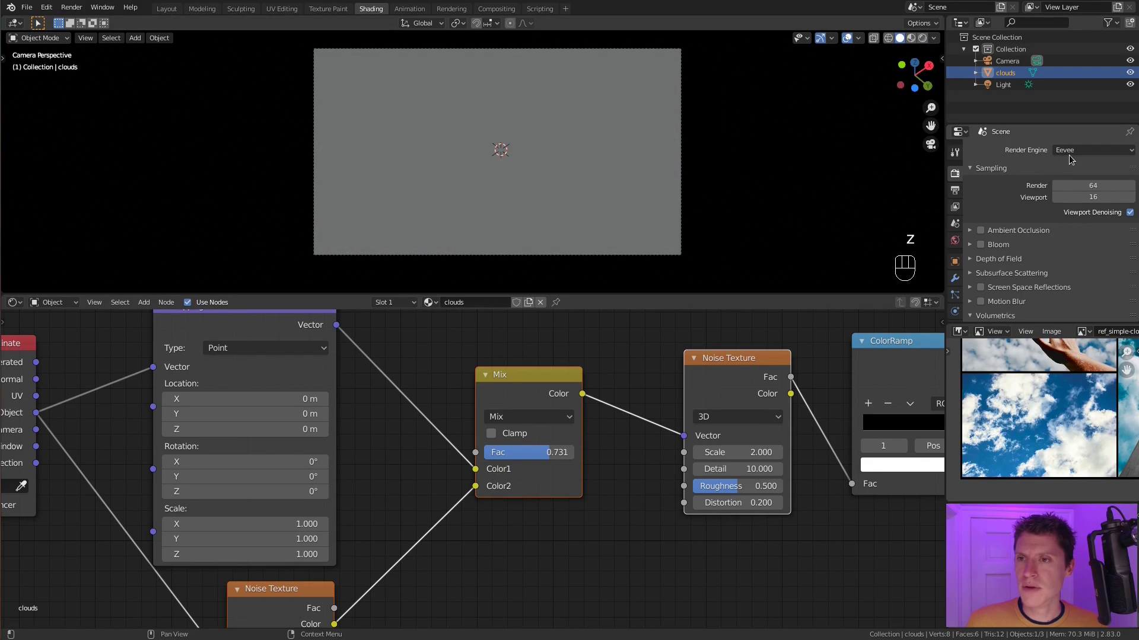
click(71, 7)
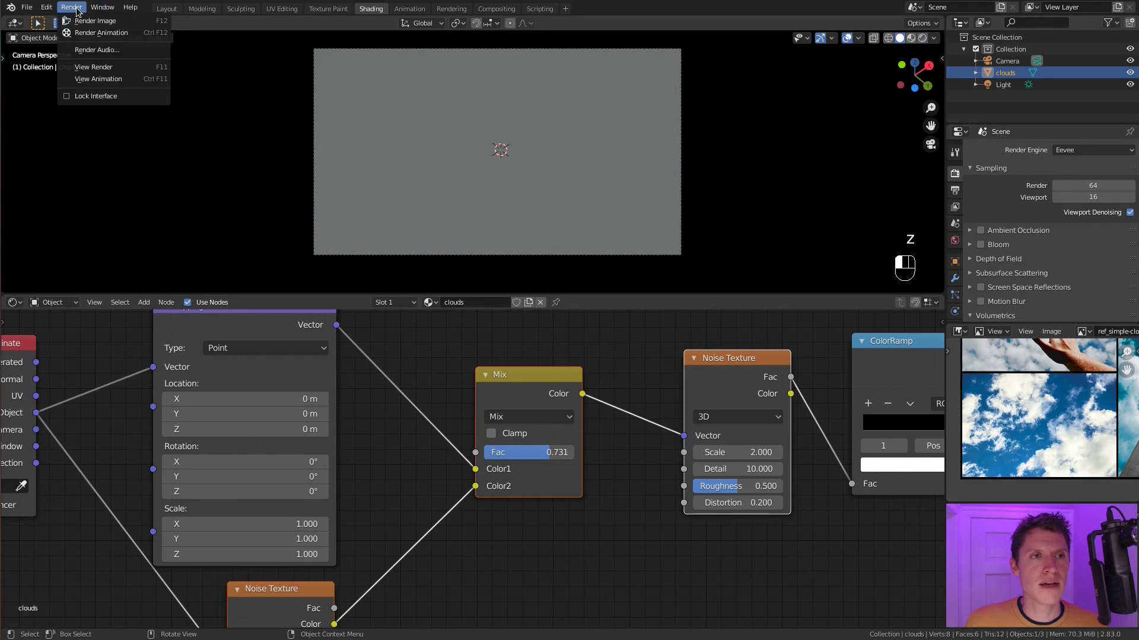
click(89, 69)
click(658, 135)
click(671, 227)
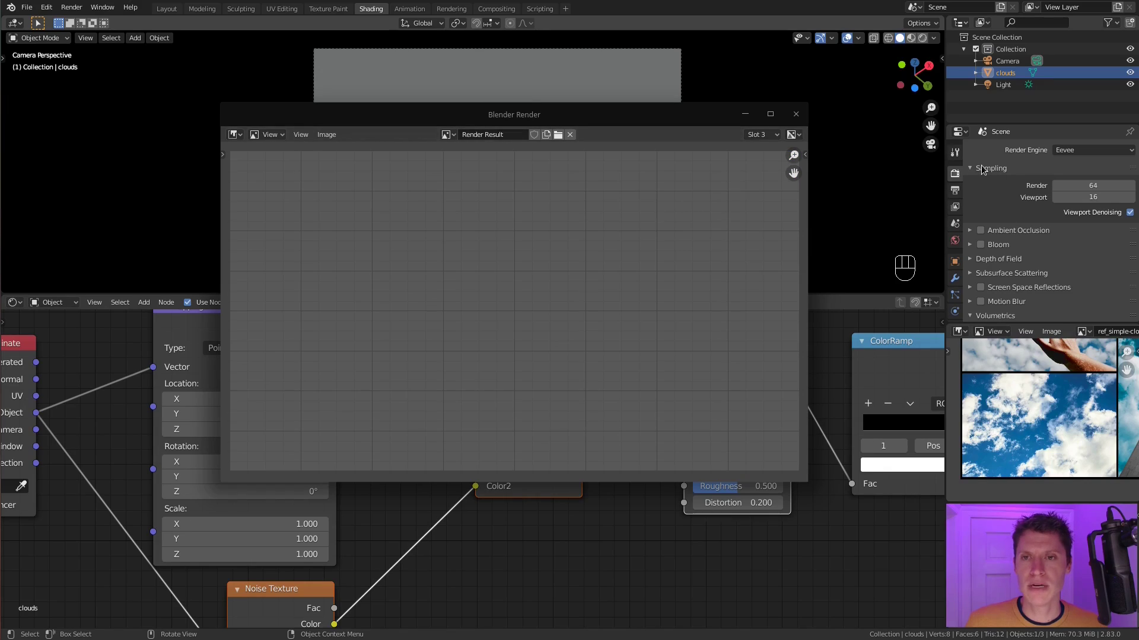
Set the volumetrics tile size to 2 px and the volumetric samples to 256.
scroll(989, 240, down, 5)
click(1061, 241)
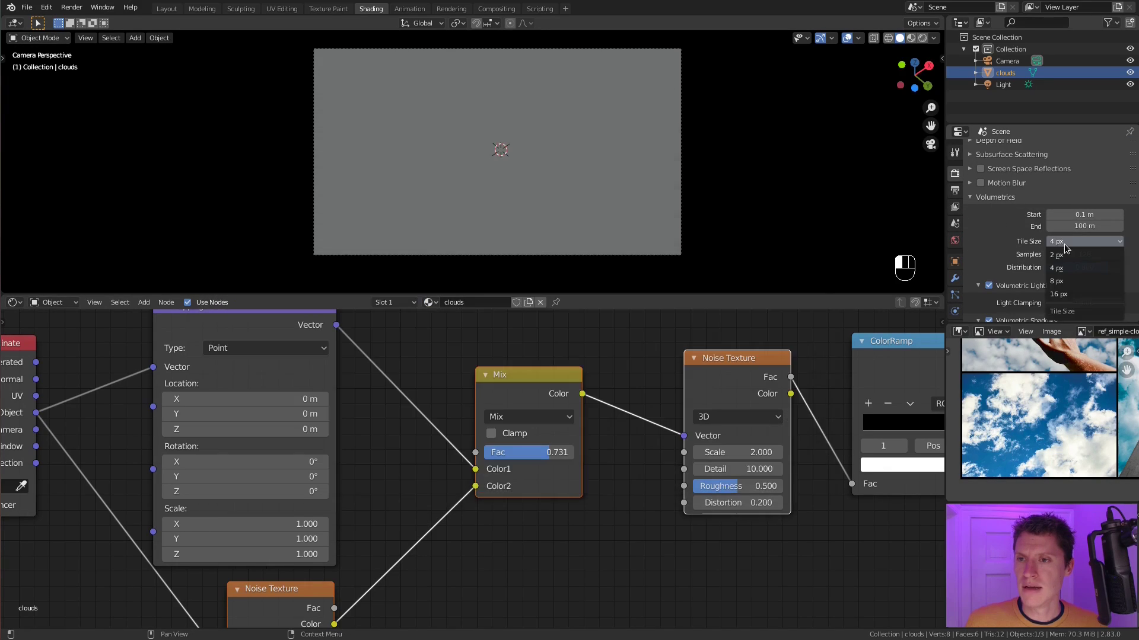
click(1068, 257)
double_click(1064, 254)
text(128)
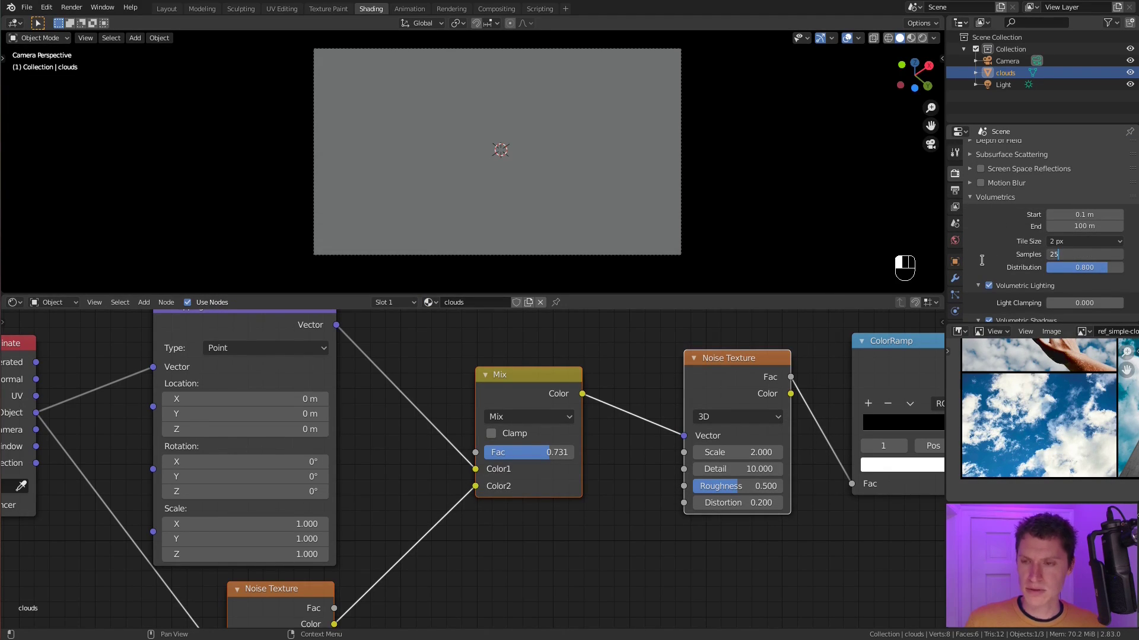
Render the cloud image into Slot 3 and move the render window up slightly.
click(72, 7)
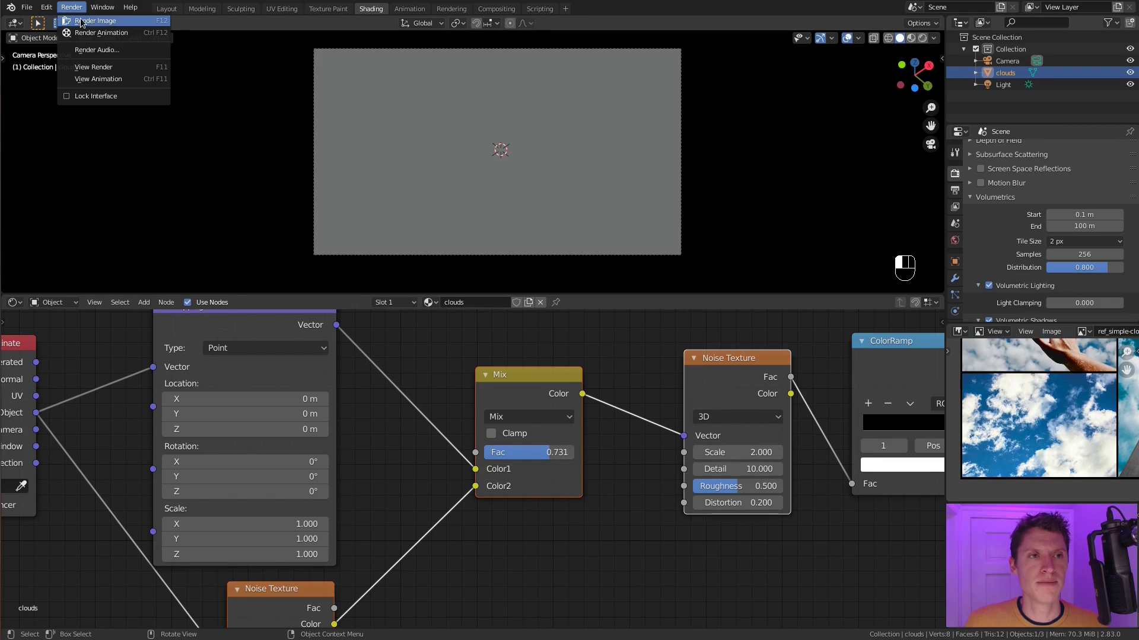
click(95, 21)
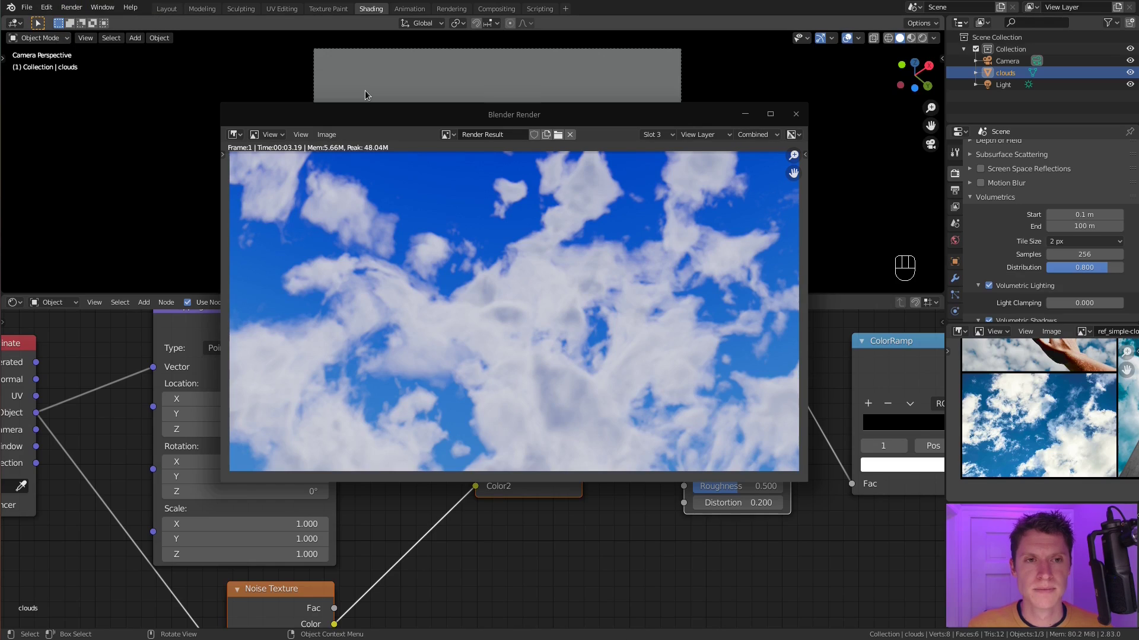
drag(580, 108, 581, 90)
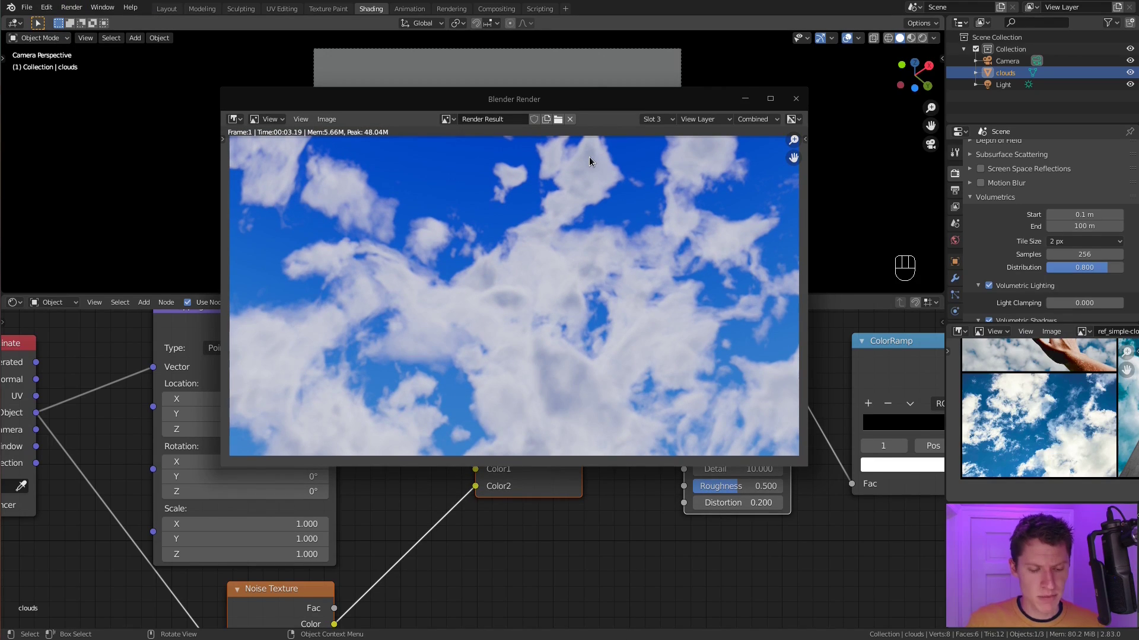
Flip between the render slots to compare the new cloud render with the previous one.
key(j)
key(j)
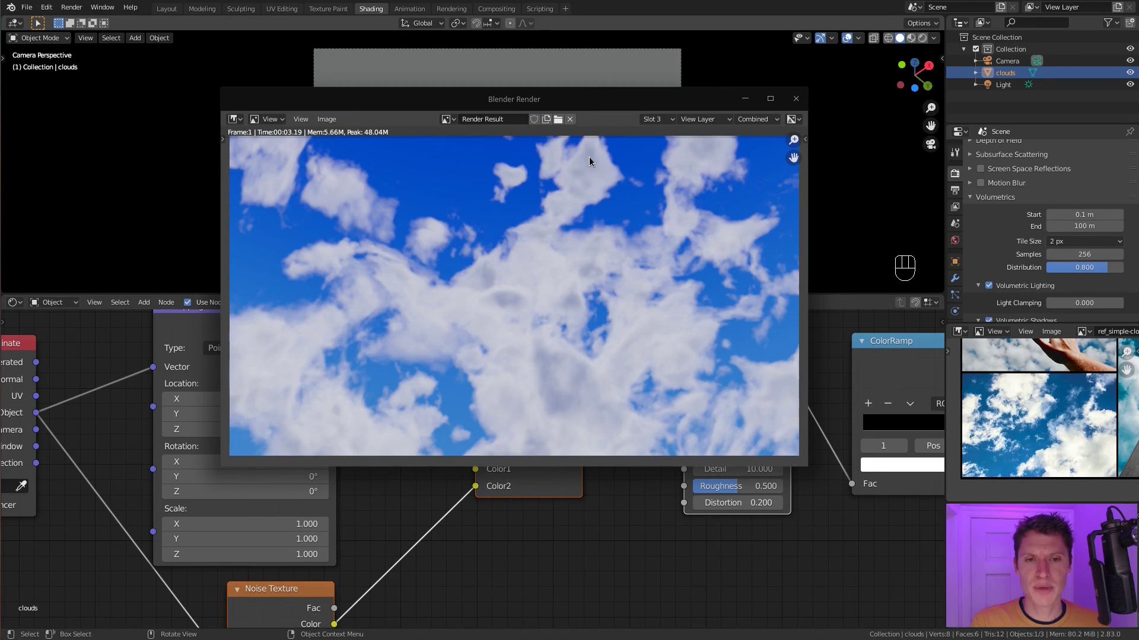
key(j)
key(j)
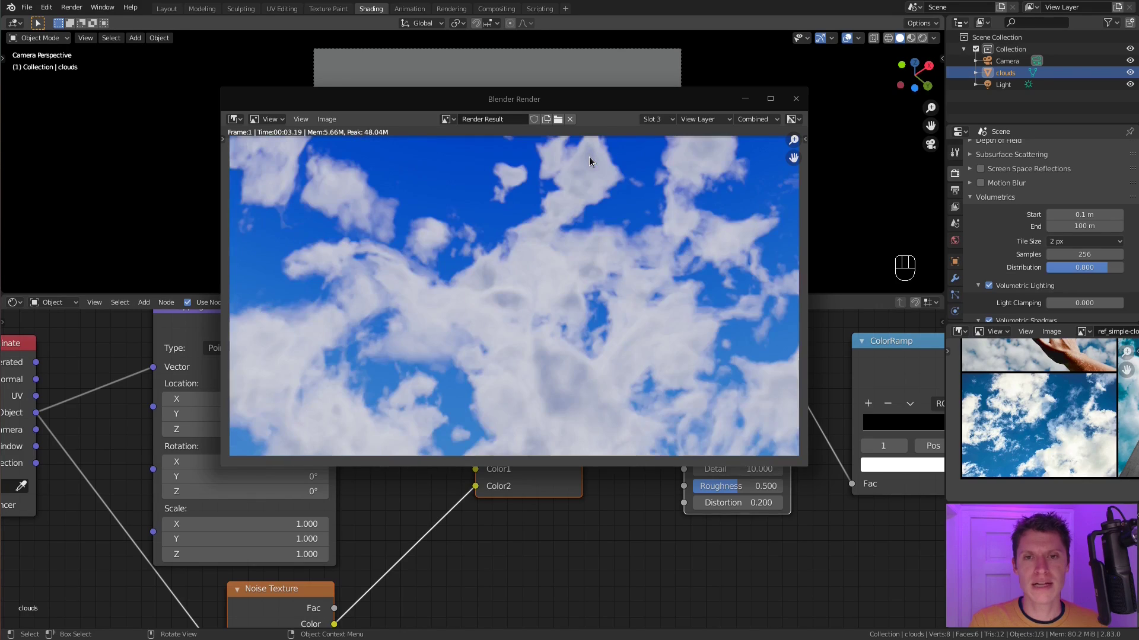